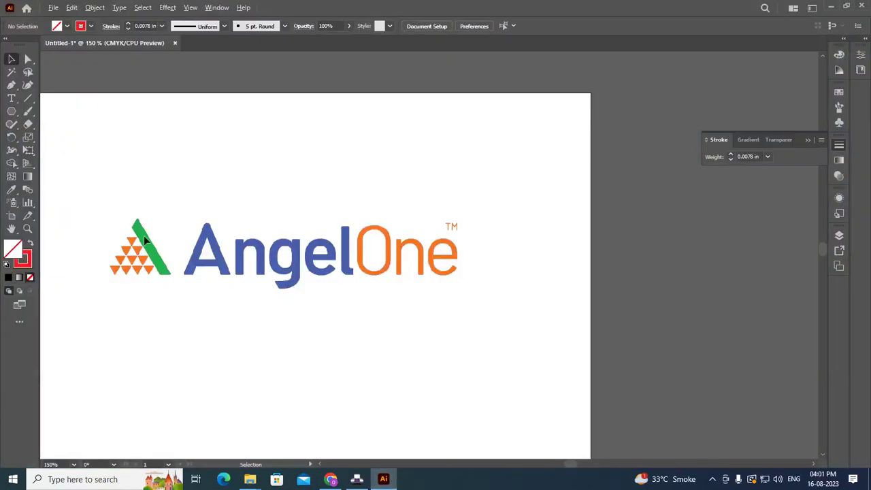
Draw a three-sided polygon triangle and move it right of the AngelOne text.
{"action": "left_click", "coordinate": [11, 111]}
{"action": "left_click", "coordinate": [505, 253]}
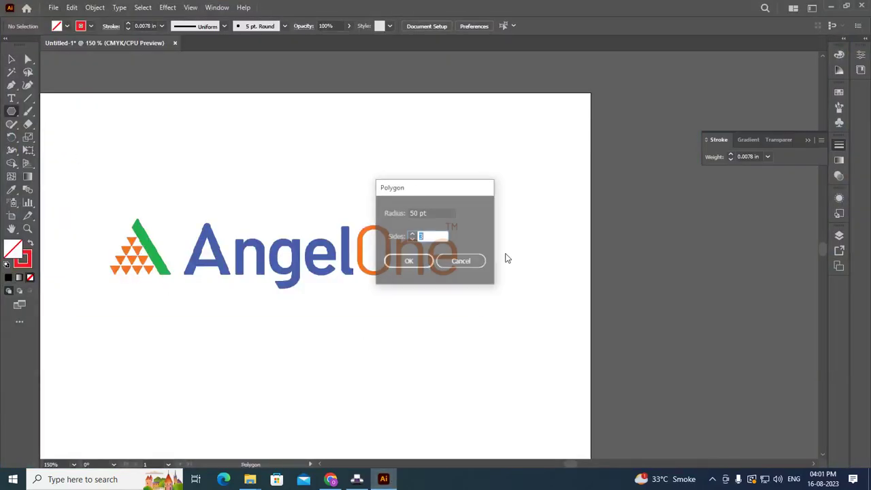
{"action": "key", "text": "Return"}
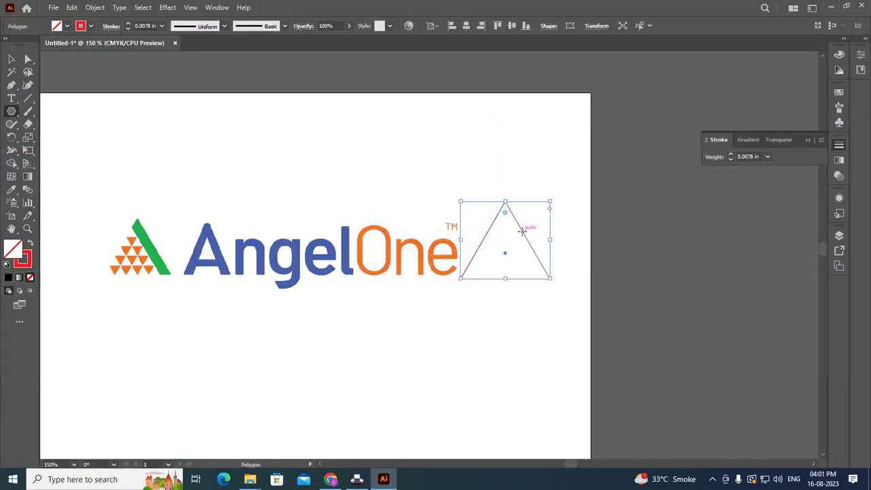
{"action": "left_click", "coordinate": [12, 60]}
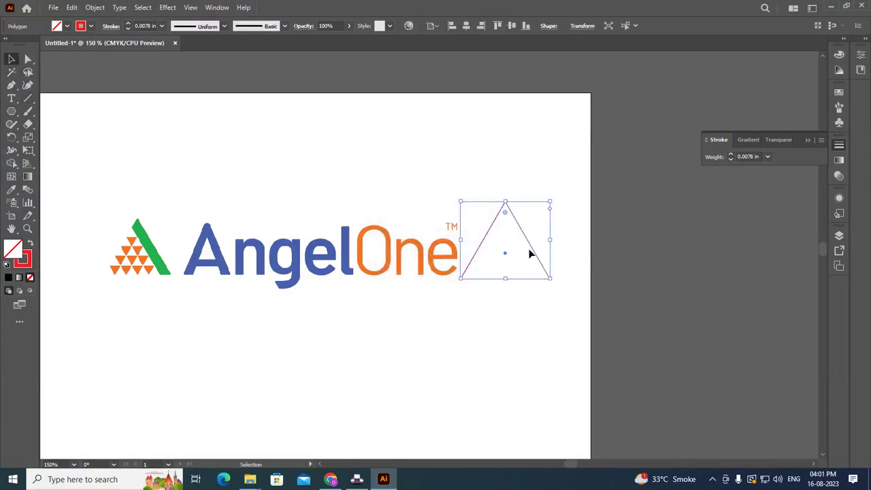
{"action": "left_click_drag", "start_coordinate": [535, 253], "coordinate": [567, 253]}
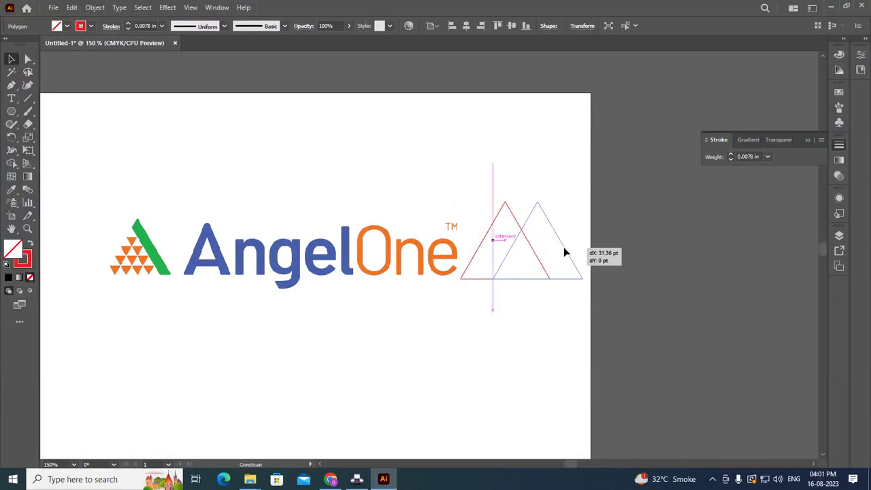
Scale a smaller copy of the triangle centred inside the original.
{"action": "left_click", "coordinate": [652, 280]}
{"action": "scroll", "coordinate": [593, 290], "scroll_direction": "up", "scroll_amount": 1}
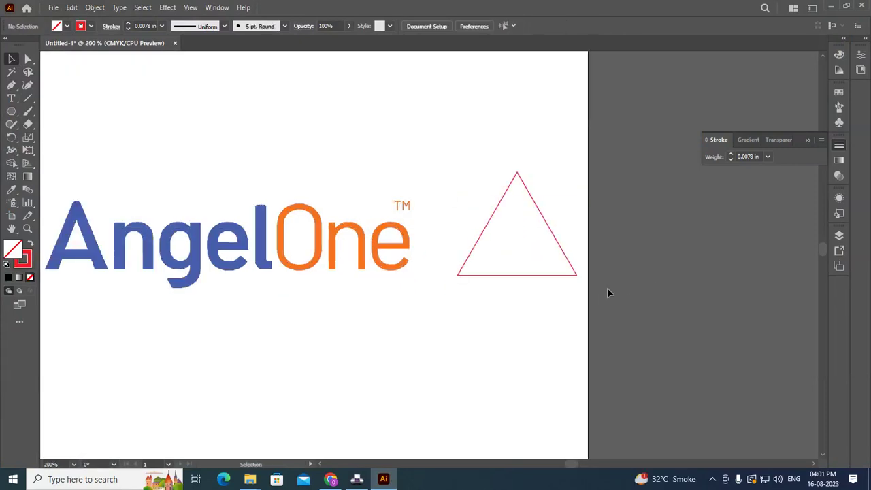
{"action": "scroll", "coordinate": [599, 290], "scroll_direction": "down", "scroll_amount": 2}
{"action": "scroll", "coordinate": [587, 286], "scroll_direction": "up", "scroll_amount": 2}
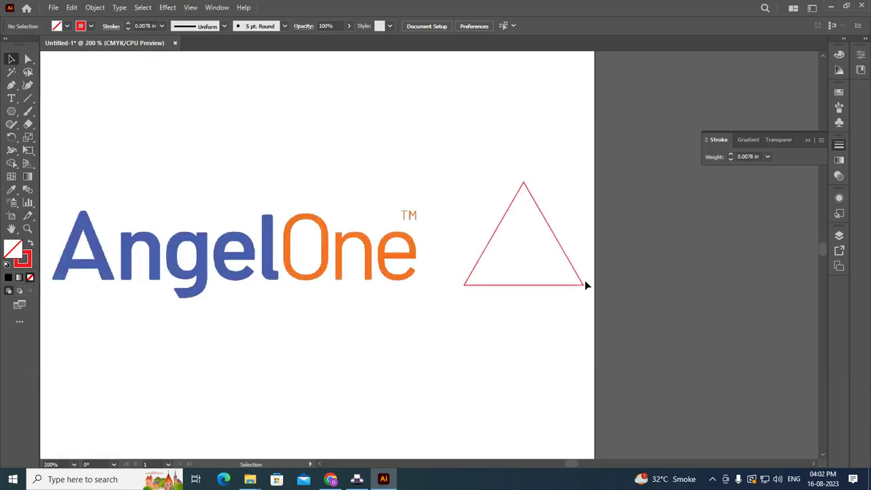
{"action": "left_click", "coordinate": [572, 271]}
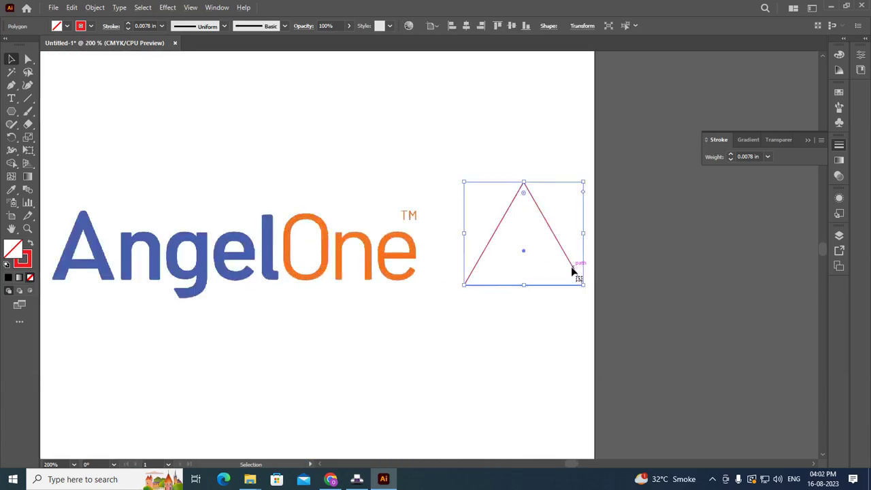
{"action": "key", "text": "ctrl"}
{"action": "left_click_drag", "start_coordinate": [584, 182], "coordinate": [541, 233]}
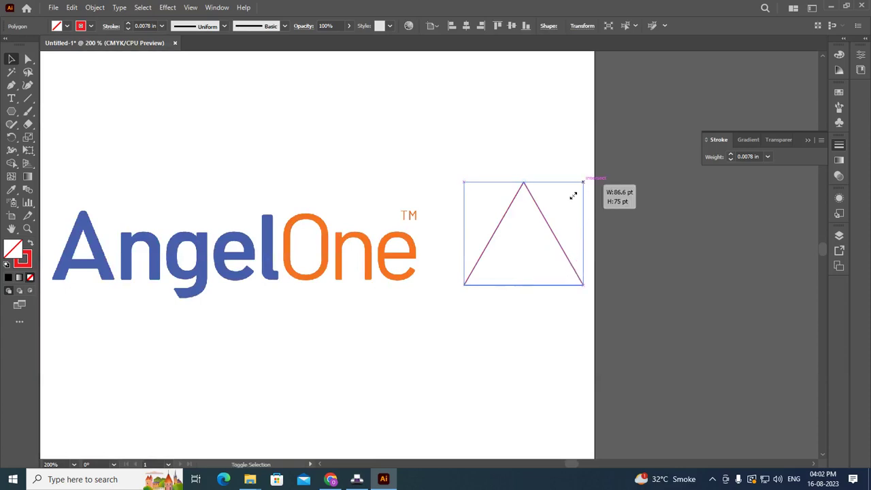
Shrink the inner triangle further and rotate it 180° to point downward.
{"action": "left_click", "coordinate": [541, 333]}
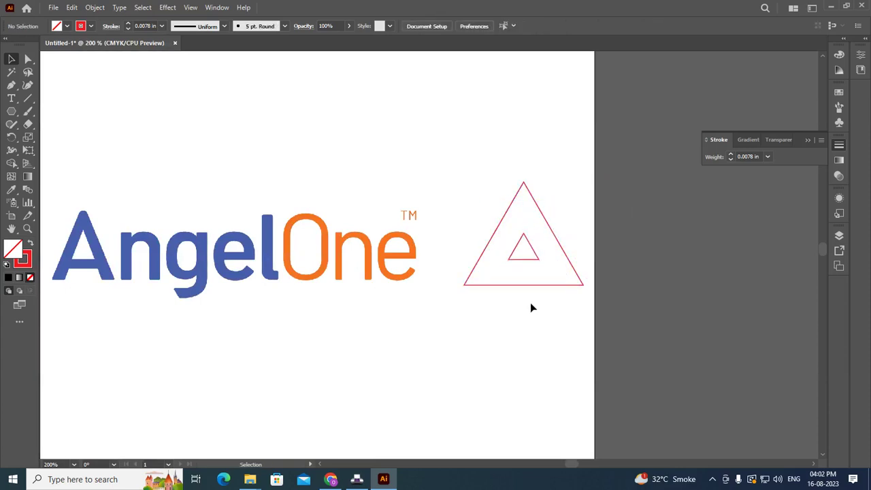
{"action": "scroll", "coordinate": [538, 292], "scroll_direction": "up", "scroll_amount": 3}
{"action": "left_click", "coordinate": [522, 224]}
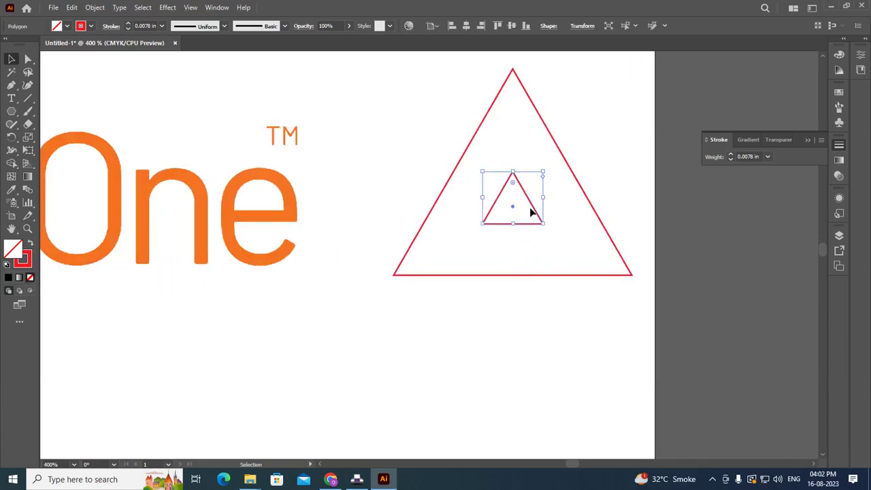
{"action": "left_click_drag", "start_coordinate": [542, 173], "coordinate": [534, 187]}
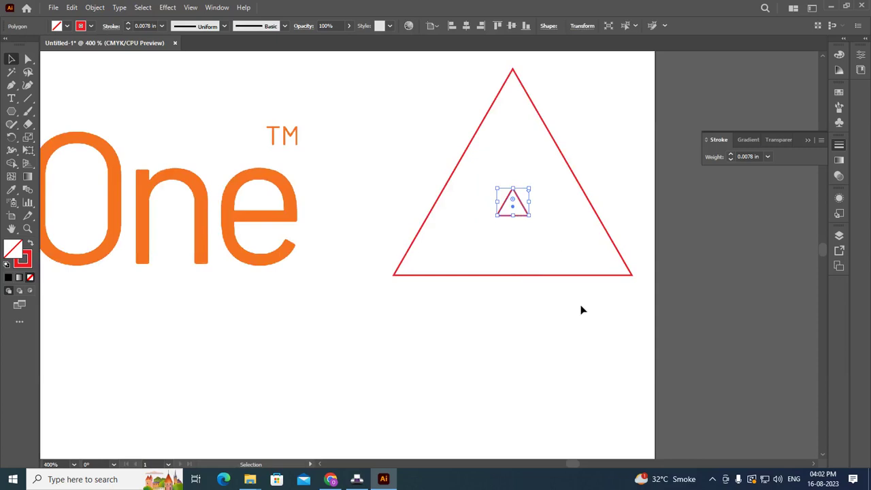
{"action": "left_click_drag", "start_coordinate": [530, 185], "coordinate": [470, 243]}
{"action": "left_click", "coordinate": [527, 231]}
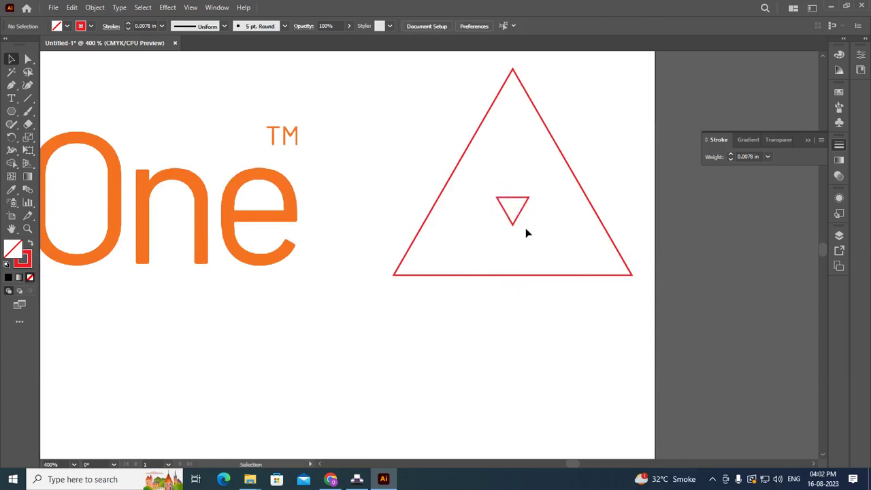
Place the small triangle in the large triangle's lower-left corner, flush with base and side.
{"action": "left_click_drag", "start_coordinate": [523, 213], "coordinate": [440, 259]}
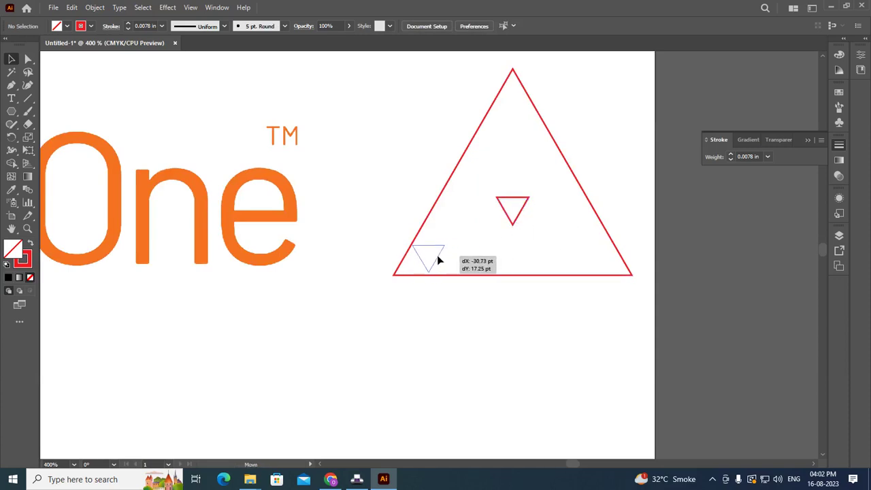
{"action": "left_click_drag", "start_coordinate": [440, 259], "coordinate": [440, 258]}
{"action": "scroll", "coordinate": [470, 286], "scroll_direction": "up", "scroll_amount": 1}
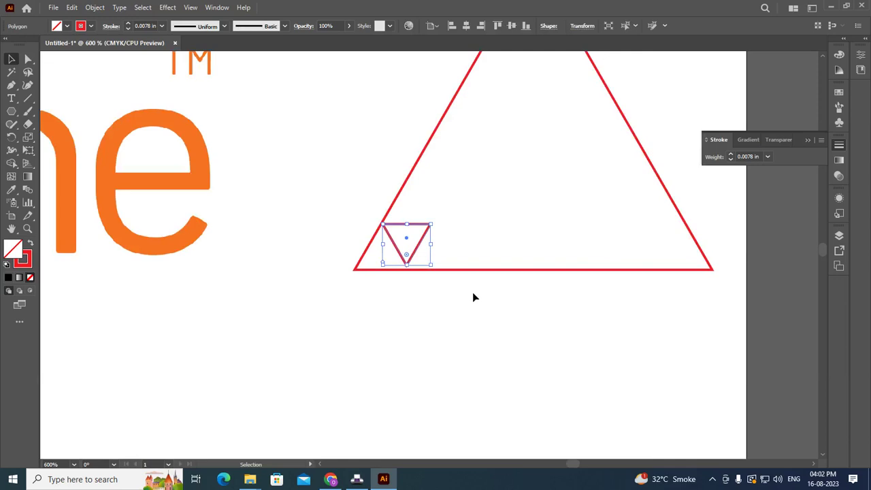
{"action": "key", "text": "Down"}
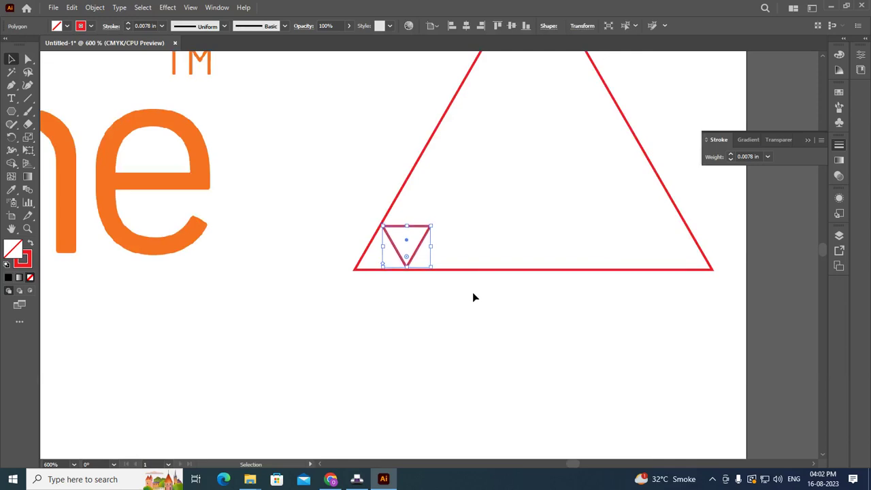
{"action": "key", "text": "Down"}
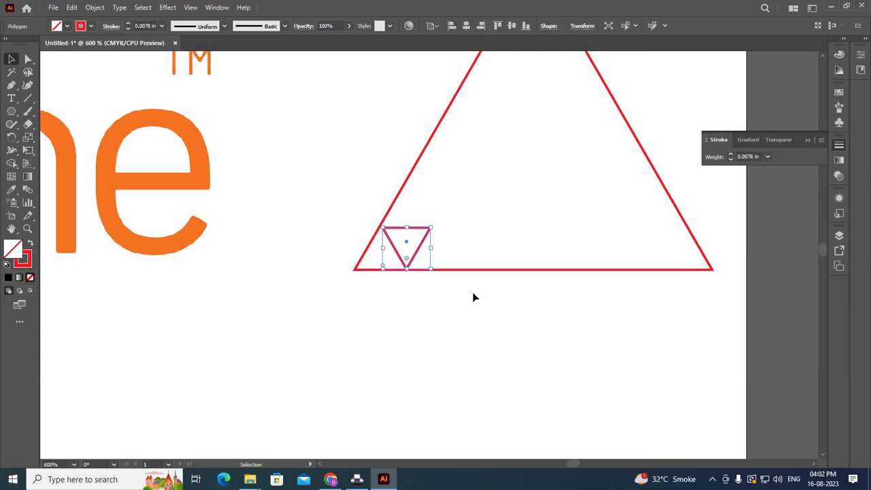
{"action": "key", "text": "Left"}
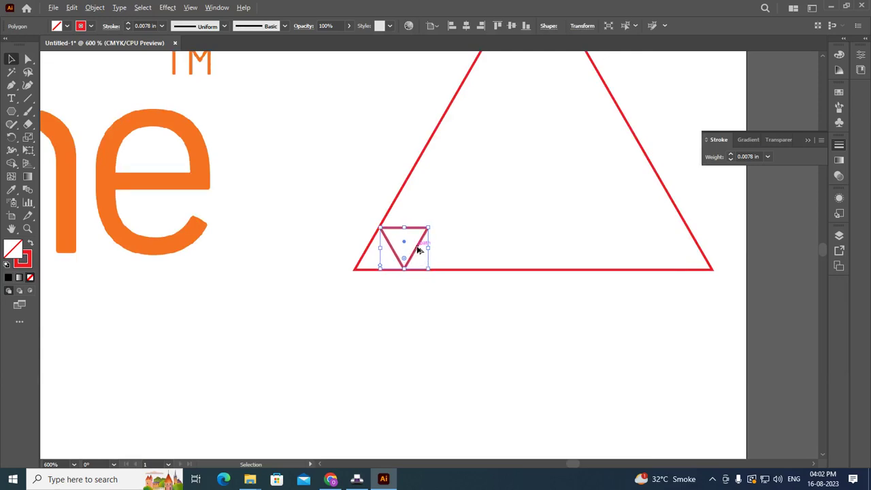
Copy the small triangle rightward along the big triangle's base.
{"action": "left_click_drag", "start_coordinate": [416, 248], "coordinate": [467, 247]}
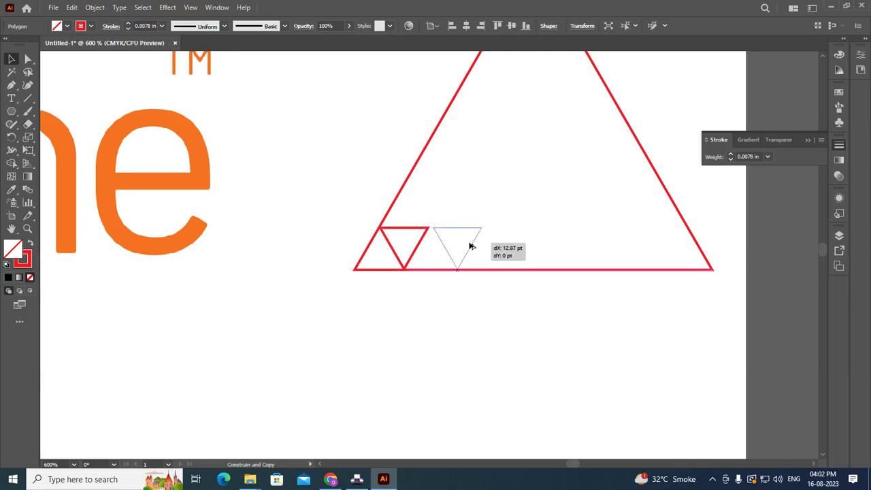
{"action": "left_click_drag", "start_coordinate": [467, 246], "coordinate": [582, 240]}
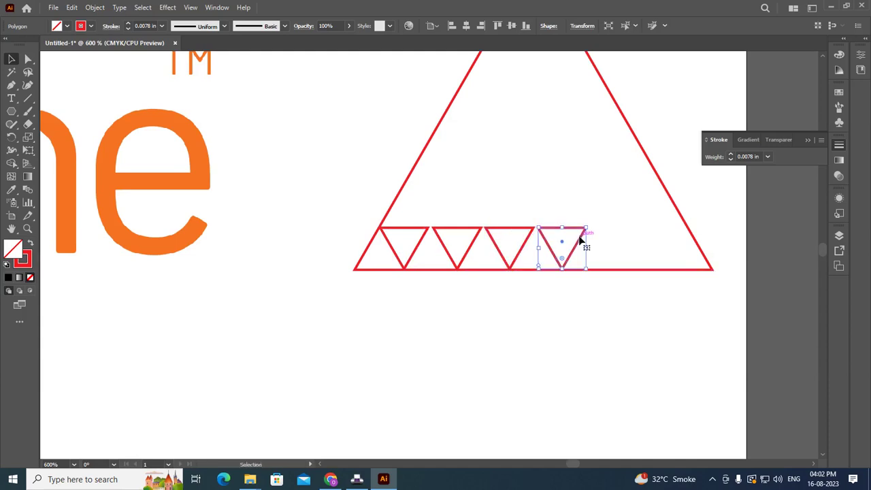
{"action": "scroll", "coordinate": [525, 277], "scroll_direction": "down", "scroll_amount": 1}
{"action": "scroll", "coordinate": [505, 302], "scroll_direction": "down", "scroll_amount": 1}
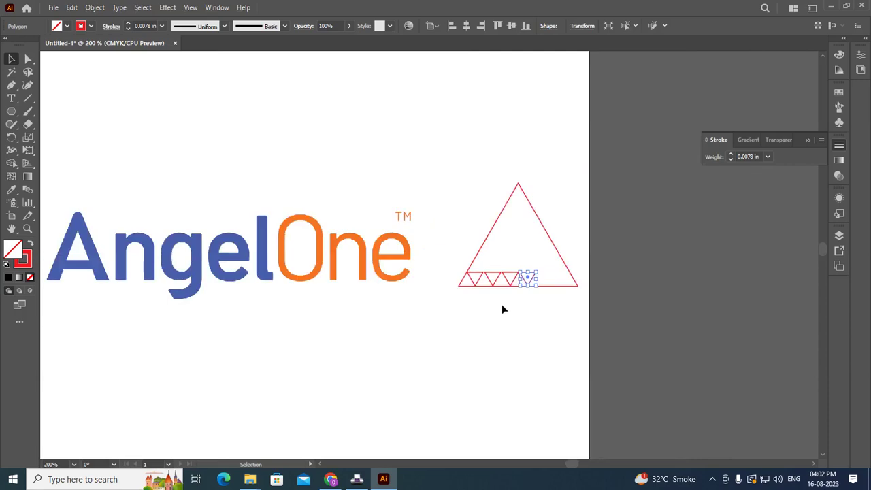
{"action": "scroll", "coordinate": [503, 306], "scroll_direction": "down", "scroll_amount": 1}
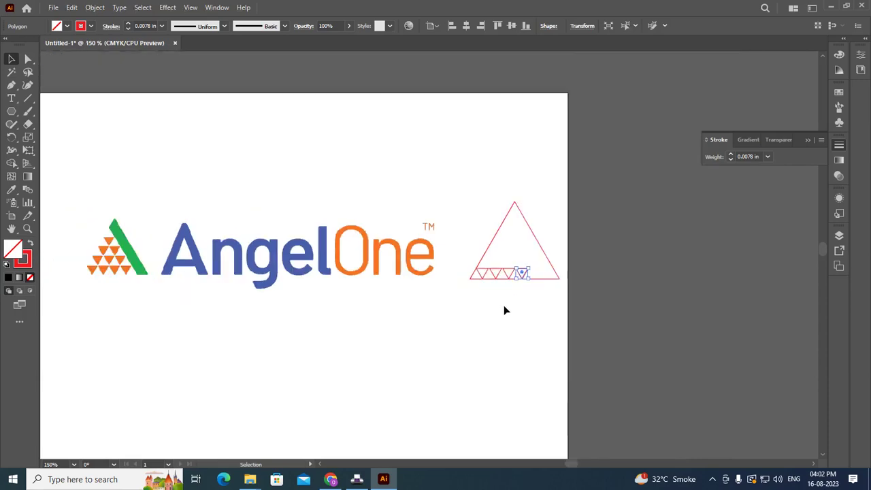
{"action": "scroll", "coordinate": [547, 292], "scroll_direction": "up", "scroll_amount": 1}
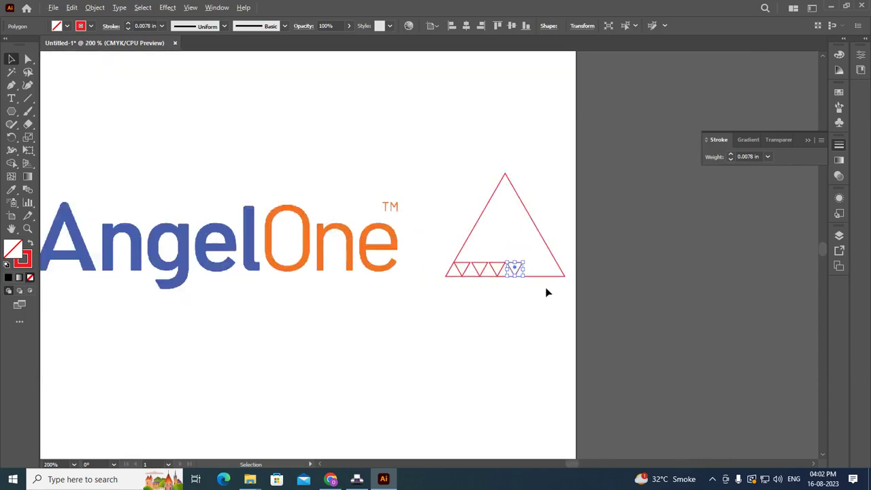
{"action": "scroll", "coordinate": [547, 303], "scroll_direction": "up", "scroll_amount": 2}
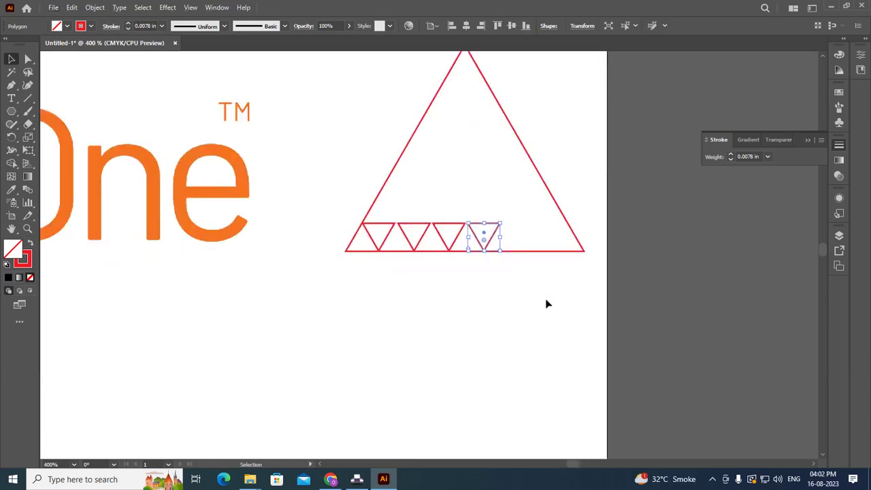
Select the four small triangles and stretch the row slightly wider.
{"action": "left_click", "coordinate": [652, 288]}
{"action": "left_click_drag", "start_coordinate": [334, 197], "coordinate": [535, 291]}
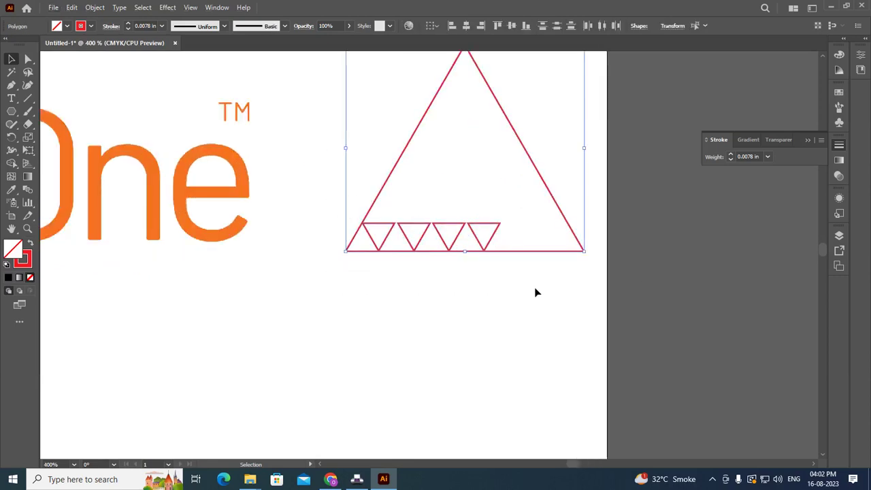
{"action": "left_click", "coordinate": [659, 322]}
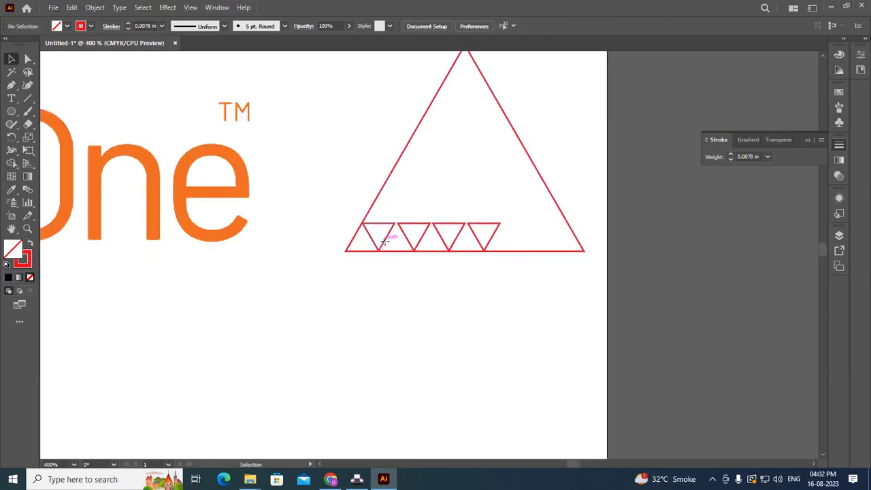
{"action": "left_click", "coordinate": [386, 238]}
{"action": "left_click", "coordinate": [420, 243], "text": "shift"}
{"action": "left_click", "coordinate": [458, 244], "text": "shift"}
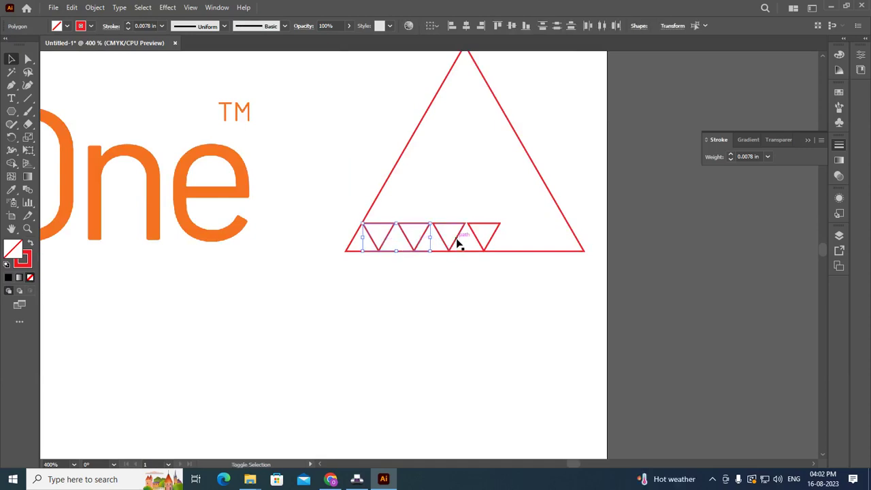
{"action": "left_click", "coordinate": [497, 235], "text": "shift"}
{"action": "left_click_drag", "start_coordinate": [501, 251], "coordinate": [509, 253]}
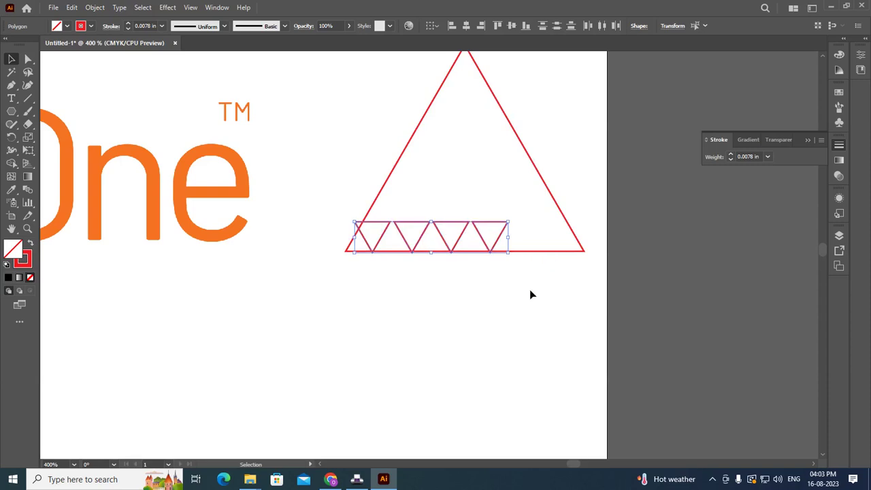
Nudge the row of small triangles three steps right and two steps up.
{"action": "key", "text": "Right"}
{"action": "key", "text": "Right"}
{"action": "key", "text": "Right"}
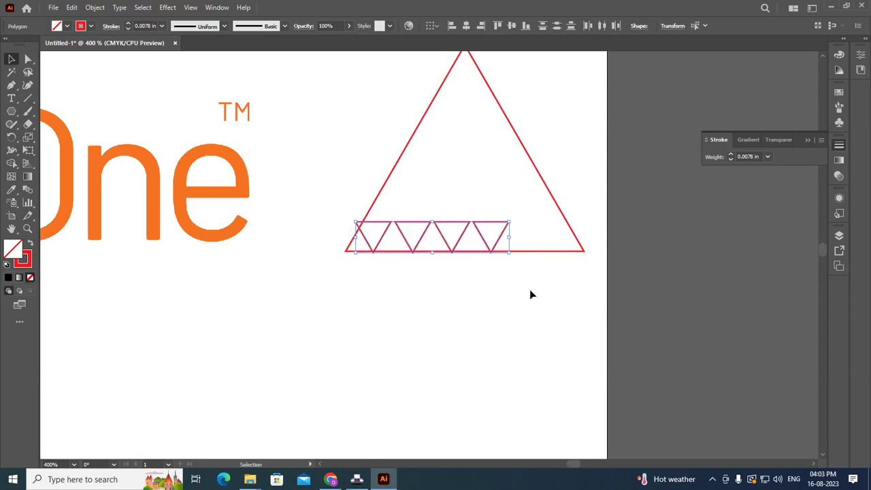
{"action": "key", "text": "Right"}
{"action": "key", "text": "Right"}
{"action": "key", "text": "Right"}
{"action": "key", "text": "Right"}
{"action": "key", "text": "Right"}
{"action": "key", "text": "Right"}
{"action": "key", "text": "Right"}
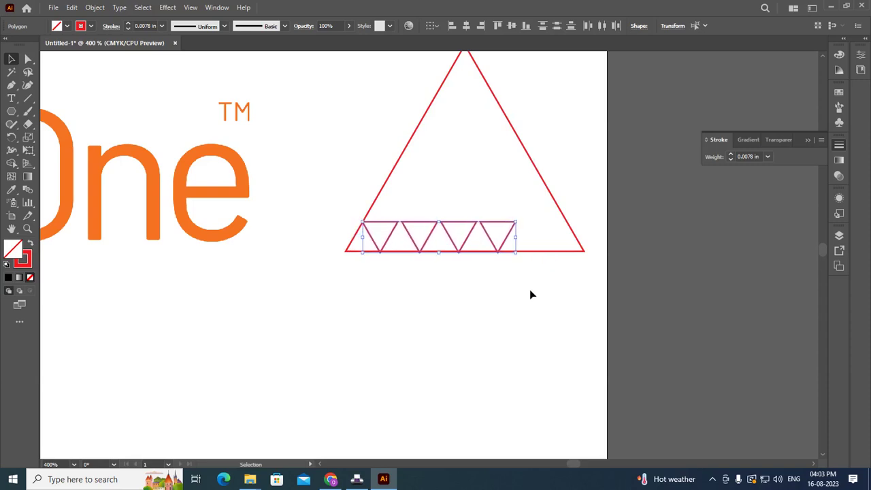
{"action": "key", "text": "Right"}
{"action": "key", "text": "Up"}
{"action": "key", "text": "Up"}
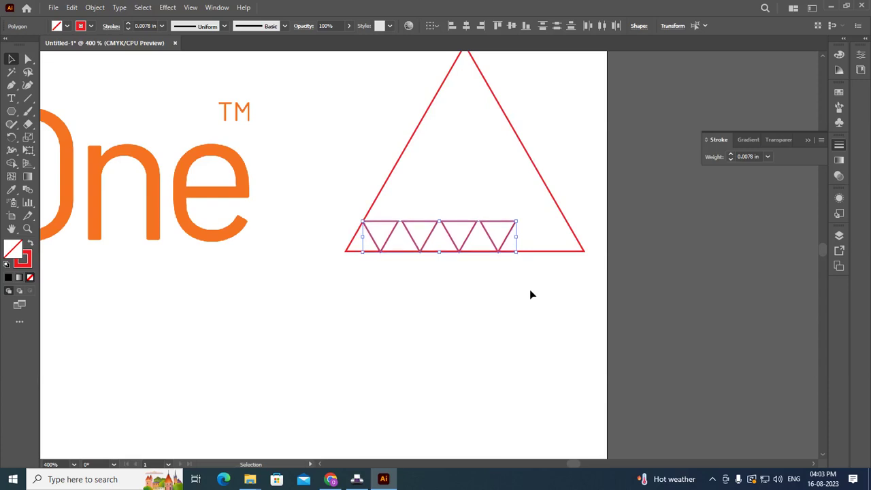
{"action": "key", "text": "Up"}
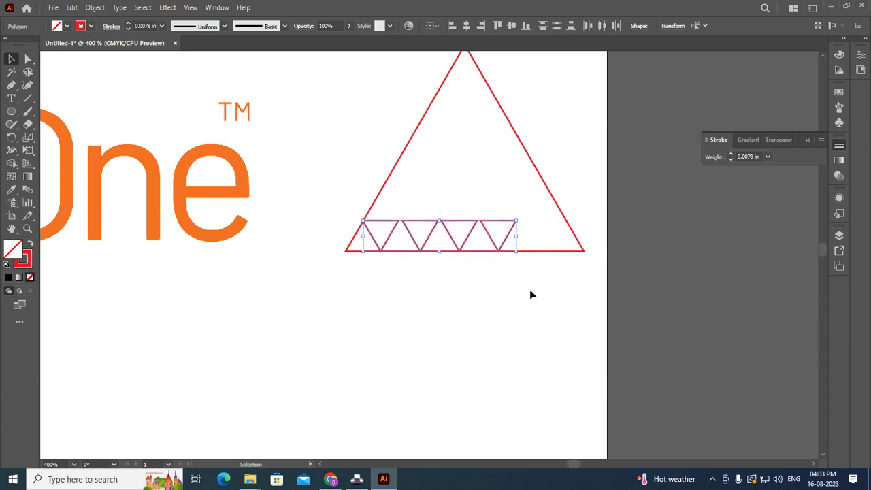
{"action": "left_click", "coordinate": [701, 255]}
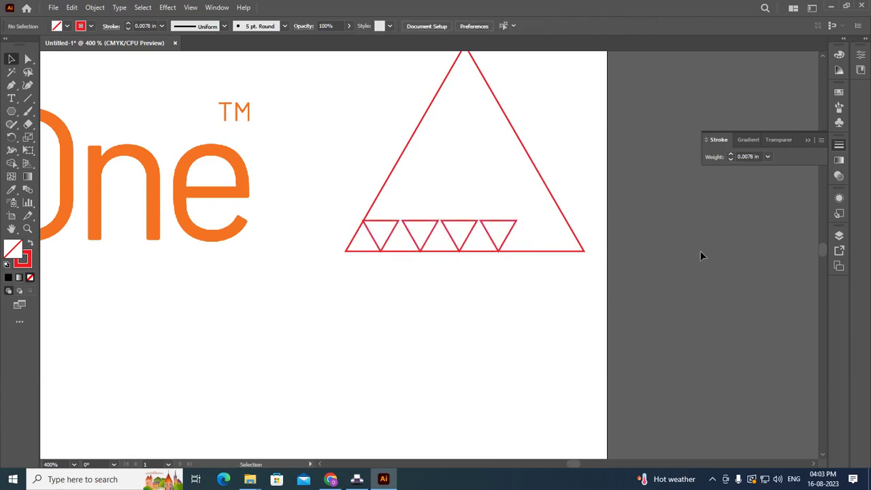
{"action": "scroll", "coordinate": [700, 251], "scroll_direction": "up", "scroll_amount": 1}
{"action": "scroll", "coordinate": [702, 250], "scroll_direction": "up", "scroll_amount": 1}
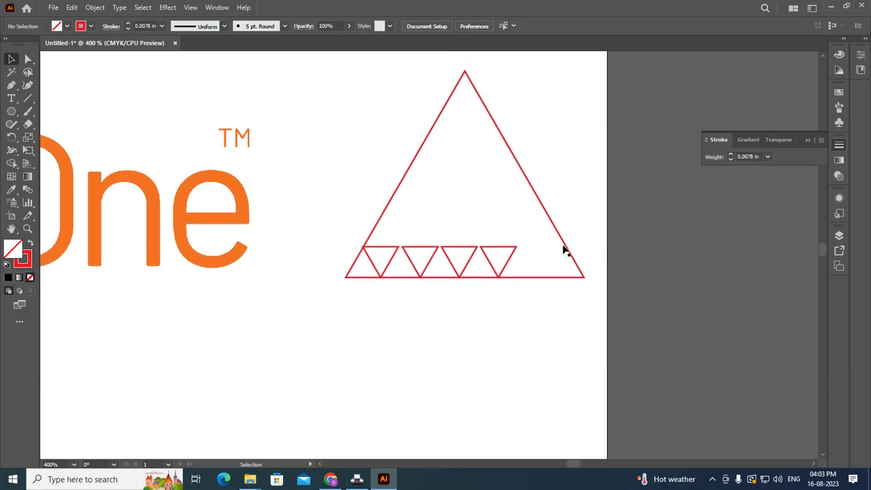
Read the rightmost small triangle's width in Transform: 12.915 pt.
{"action": "left_click", "coordinate": [516, 256]}
{"action": "left_click", "coordinate": [583, 26]}
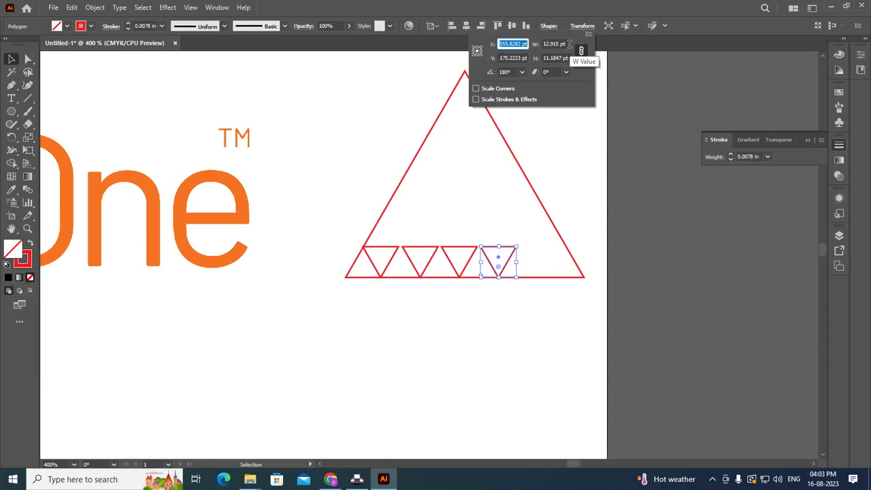
{"action": "left_click", "coordinate": [569, 43]}
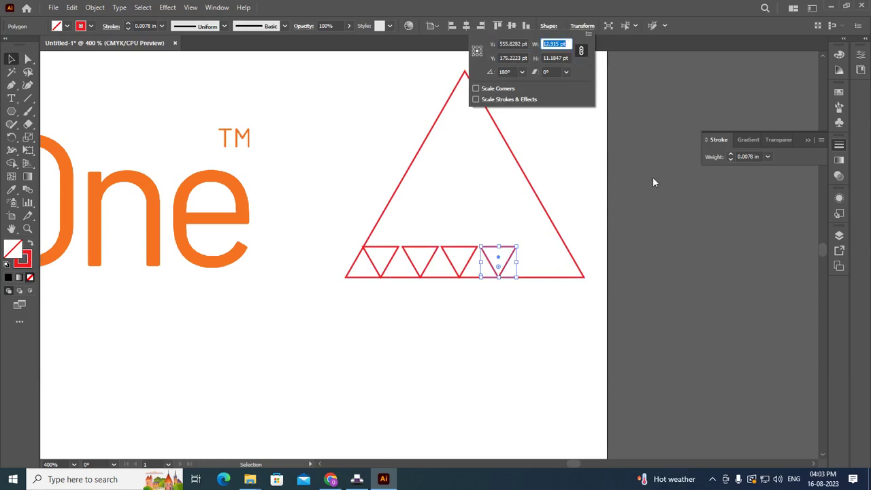
{"action": "left_click", "coordinate": [12, 60]}
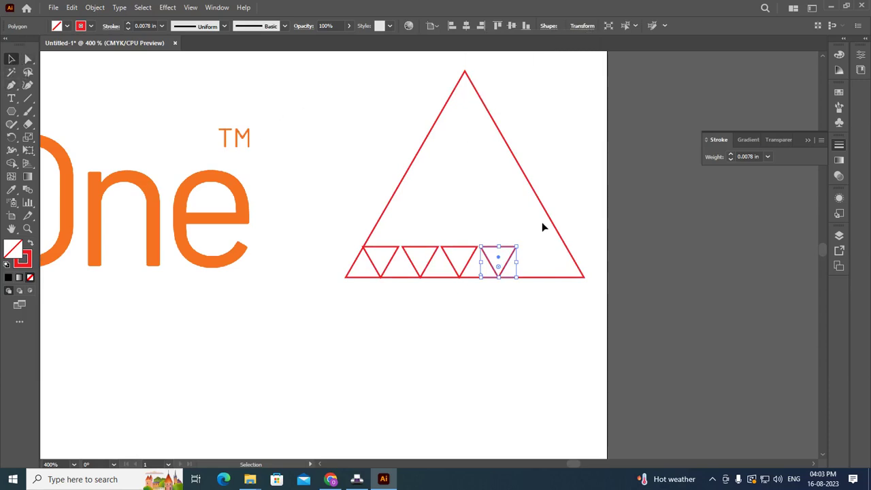
{"action": "left_click", "coordinate": [11, 111]}
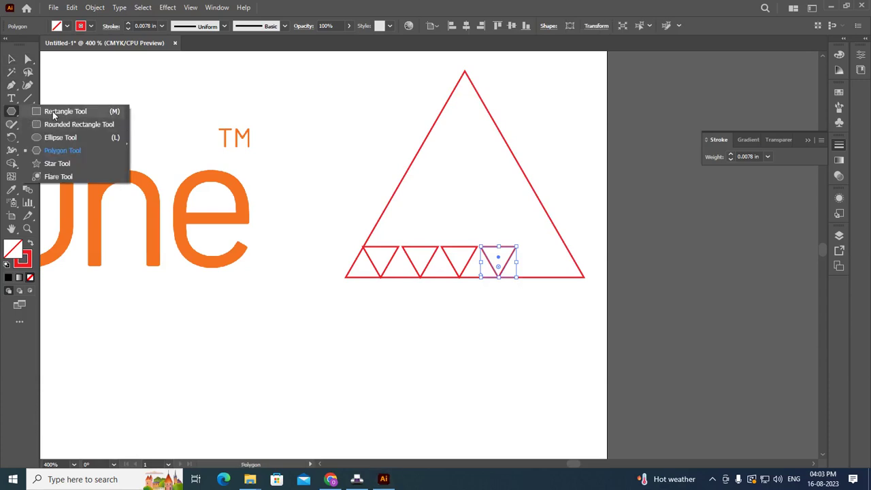
Create a rectangle 12.915 pt wide.
{"action": "left_click", "coordinate": [53, 111]}
{"action": "left_click", "coordinate": [347, 101]}
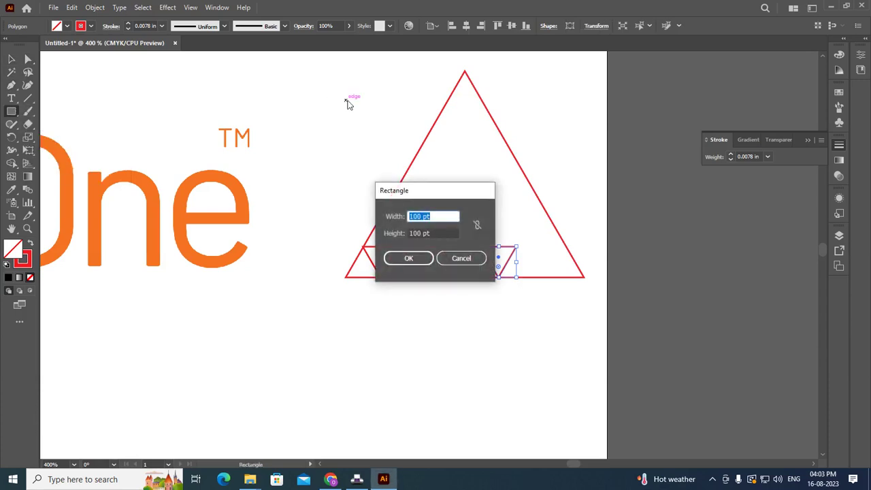
{"action": "type", "text": "12.915 pt"}
{"action": "key", "text": "Return"}
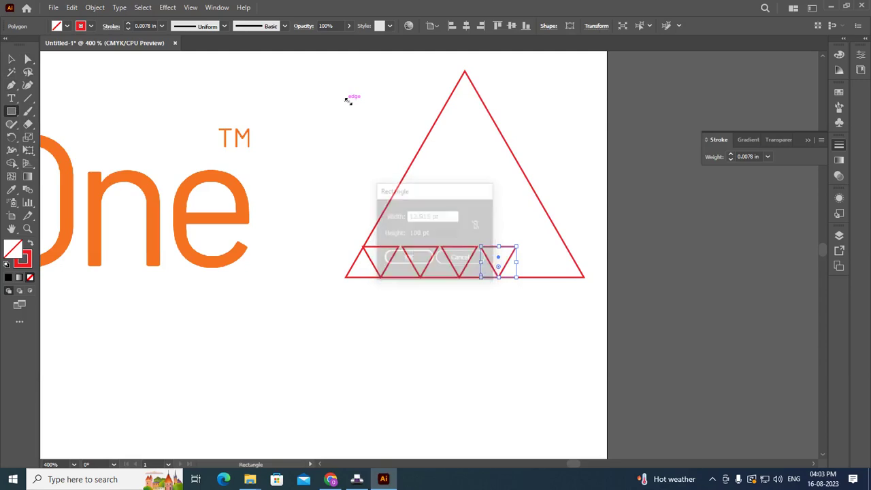
Rotate and move the bar to lie diagonally along the large triangle's right side.
{"action": "left_click", "coordinate": [8, 60]}
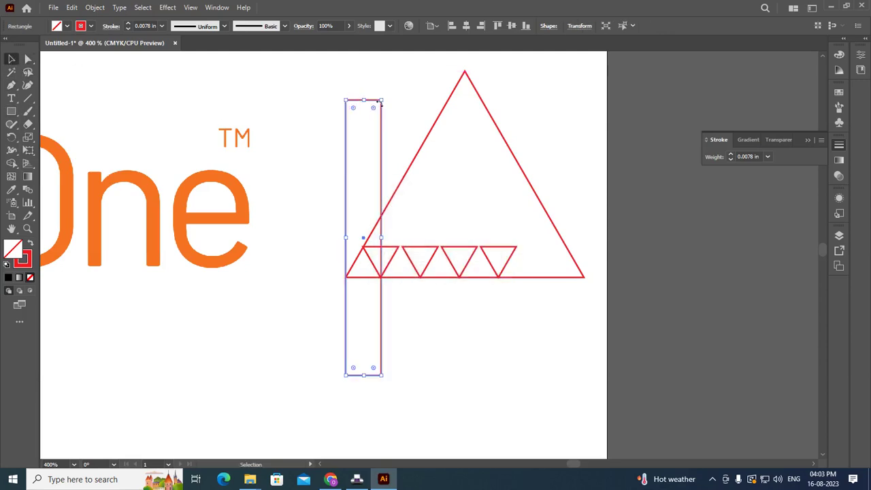
{"action": "mouse_move", "coordinate": [385, 97]}
{"action": "left_mouse_down"}
{"action": "mouse_move", "coordinate": [323, 79]}
{"action": "mouse_move", "coordinate": [328, 100]}
{"action": "left_mouse_up"}
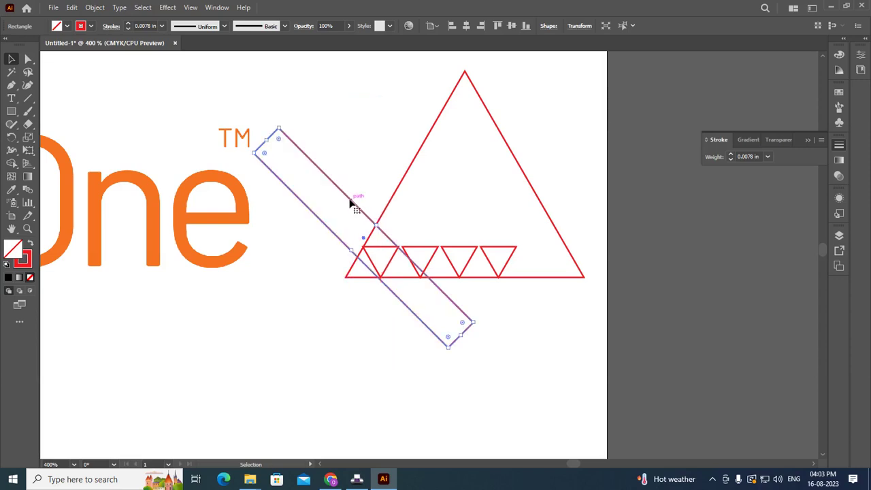
{"action": "mouse_move", "coordinate": [350, 202]}
{"action": "left_mouse_down"}
{"action": "mouse_move", "coordinate": [518, 136]}
{"action": "mouse_move", "coordinate": [503, 155]}
{"action": "left_mouse_up"}
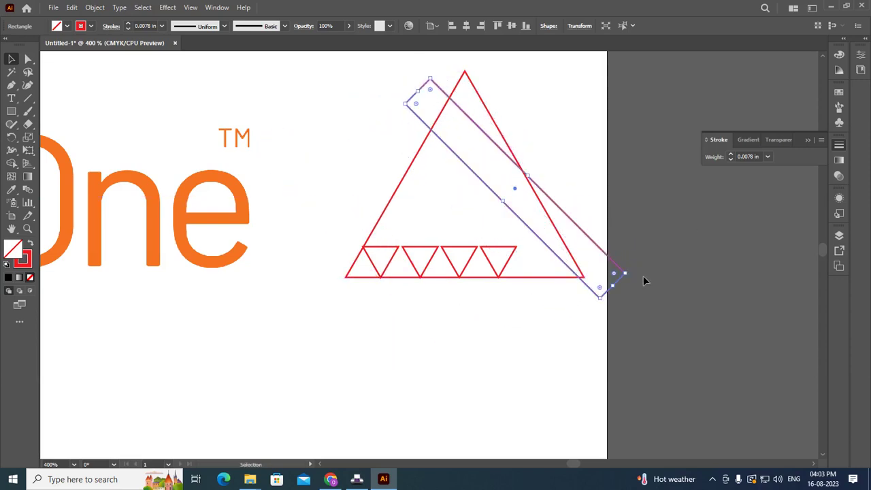
{"action": "left_click_drag", "start_coordinate": [626, 274], "coordinate": [609, 309]}
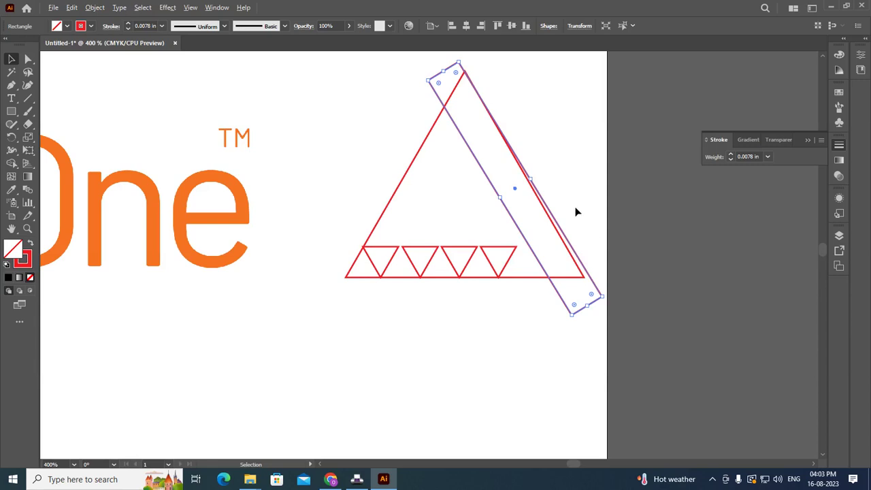
{"action": "scroll", "coordinate": [575, 212], "scroll_direction": "up", "scroll_amount": 1}
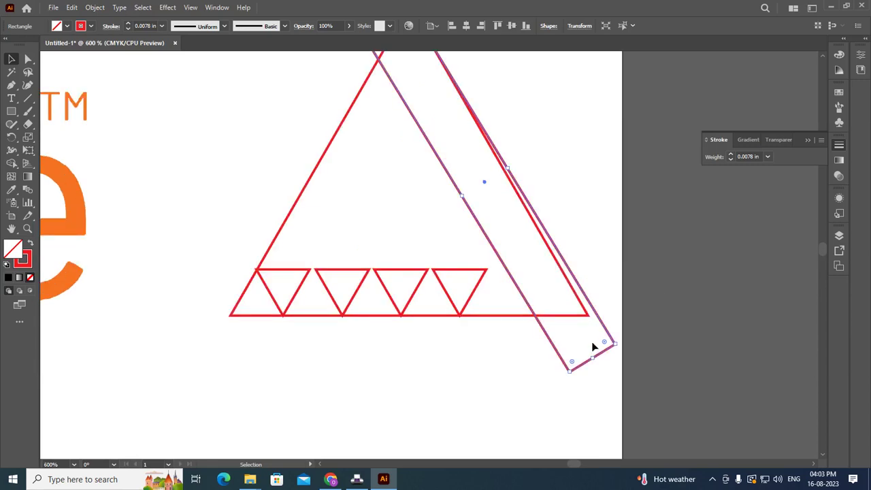
{"action": "left_click_drag", "start_coordinate": [618, 348], "coordinate": [613, 351]}
{"action": "scroll", "coordinate": [629, 317], "scroll_direction": "up", "scroll_amount": 2}
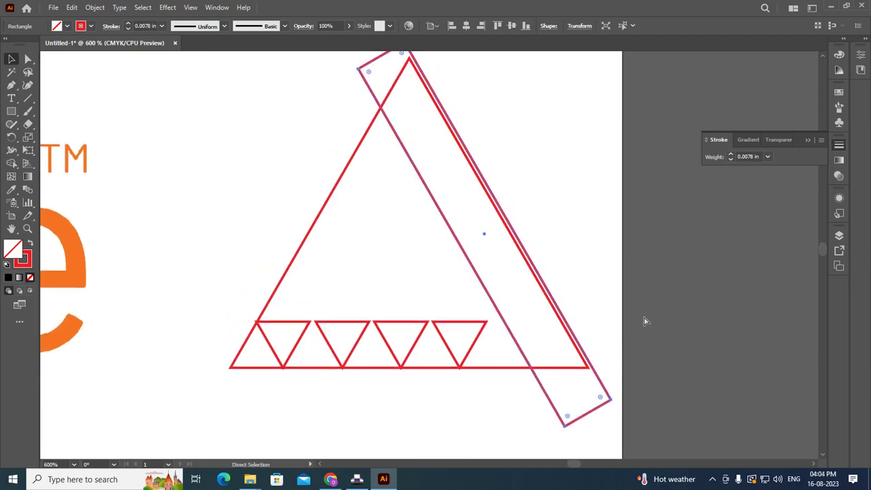
{"action": "key", "text": "ctrl+k"}
Set the Keyboard Increment in General preferences to 0.001 pt.
{"action": "type", "text": "0.001"}
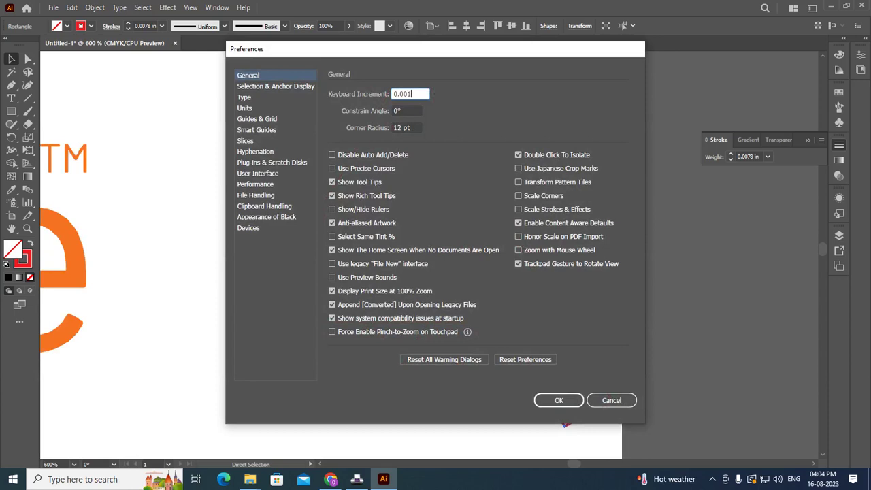
{"action": "key", "text": "Return"}
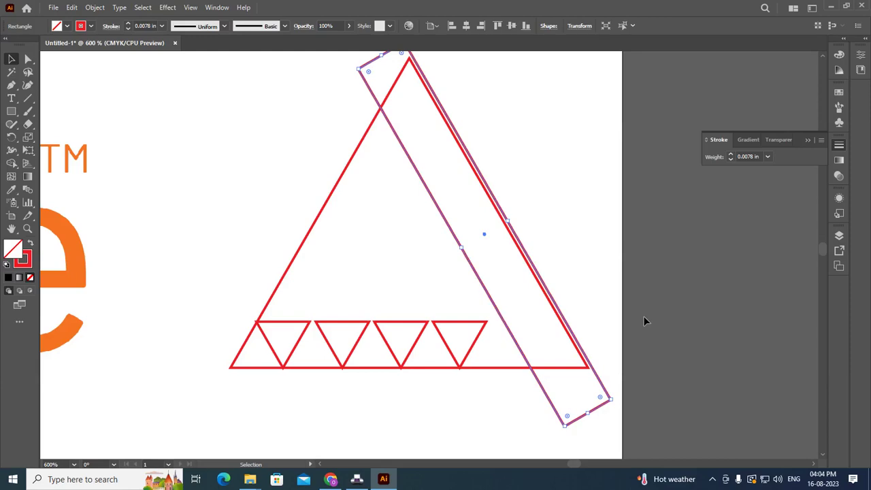
{"action": "key", "text": "ctrl+k"}
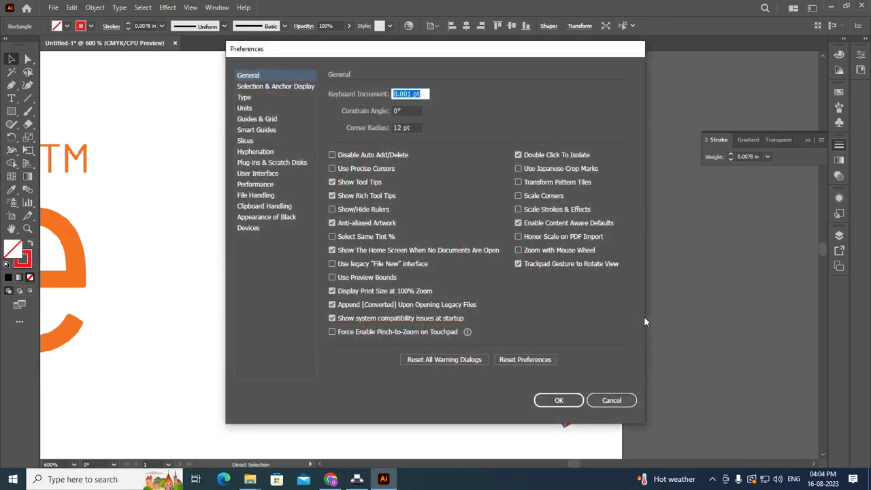
{"action": "type", "text": "0."}
{"action": "key", "text": "Return"}
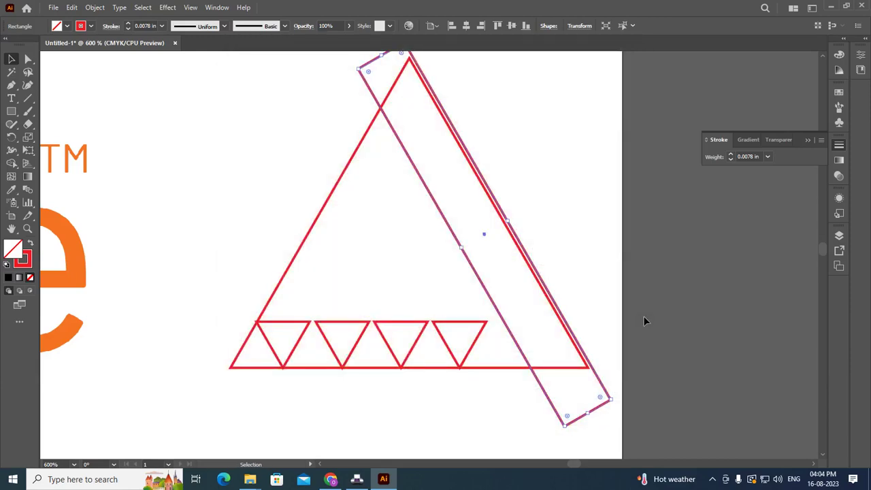
Nudge the diagonal bar four steps left, flush against the triangle's right side.
{"action": "key", "text": "Left"}
{"action": "key", "text": "Left"}
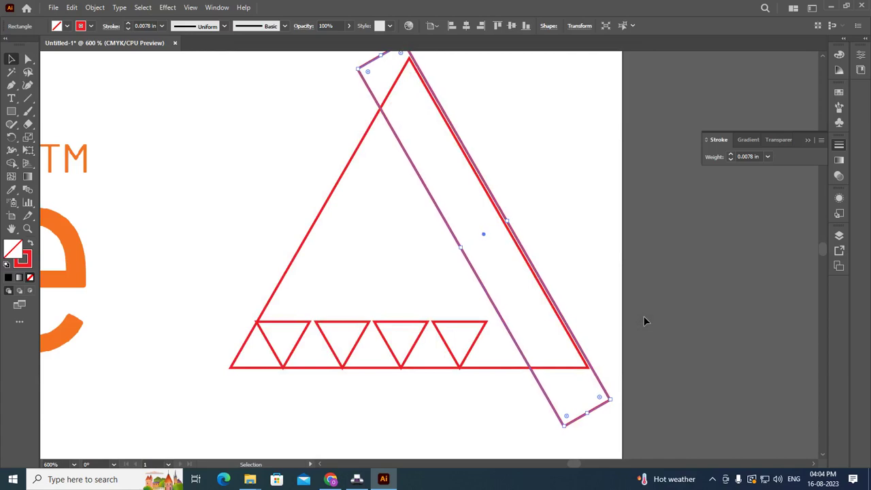
{"action": "key", "text": "Left"}
{"action": "key", "text": "Left"}
{"action": "key", "text": "Left"}
{"action": "key", "text": "Left"}
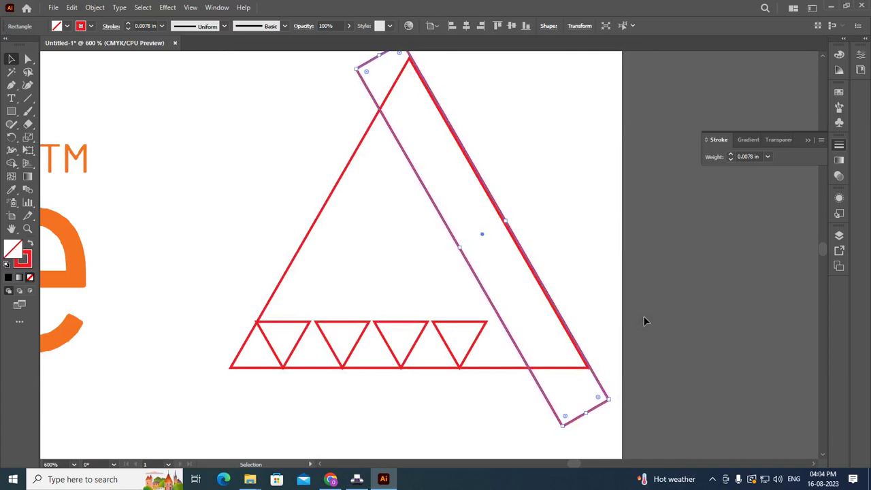
{"action": "key", "text": "Left"}
{"action": "key", "text": "Left"}
{"action": "key", "text": "Left"}
{"action": "key", "text": "Left"}
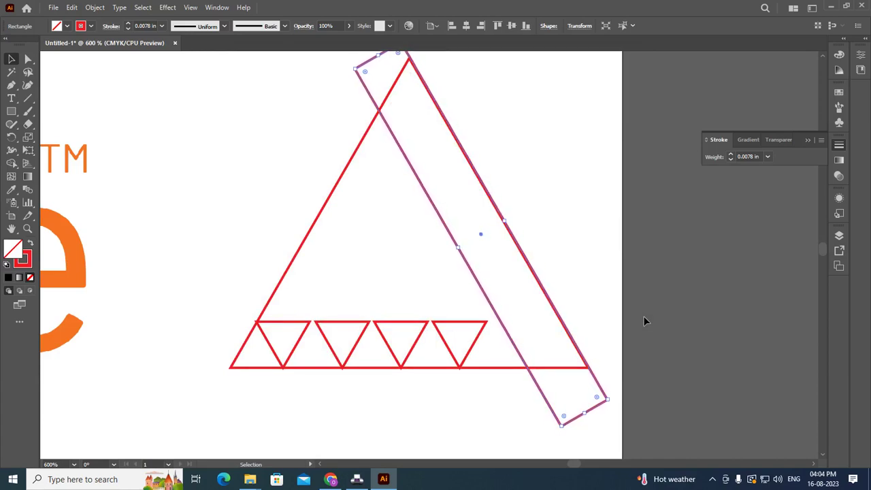
{"action": "key", "text": "Left"}
{"action": "key", "text": "Left"}
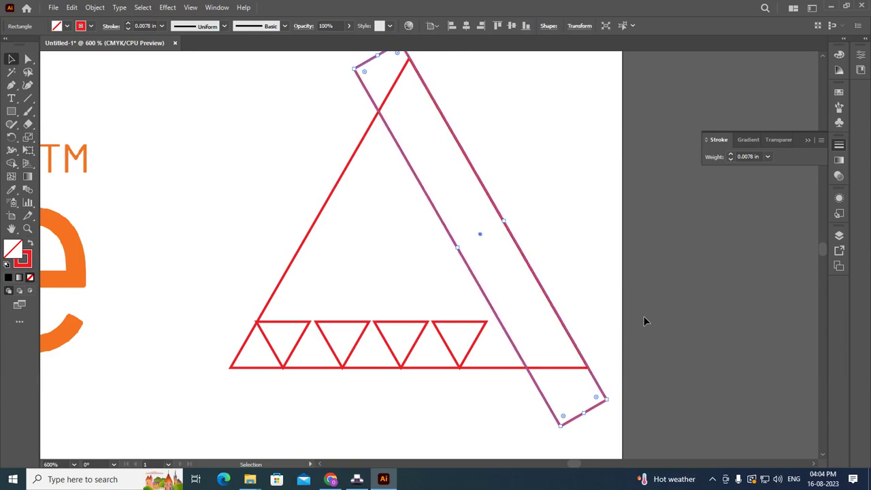
Set the Keyboard Increment to 0.1 pt and nudge the rightmost small triangle right.
{"action": "left_click", "coordinate": [696, 308]}
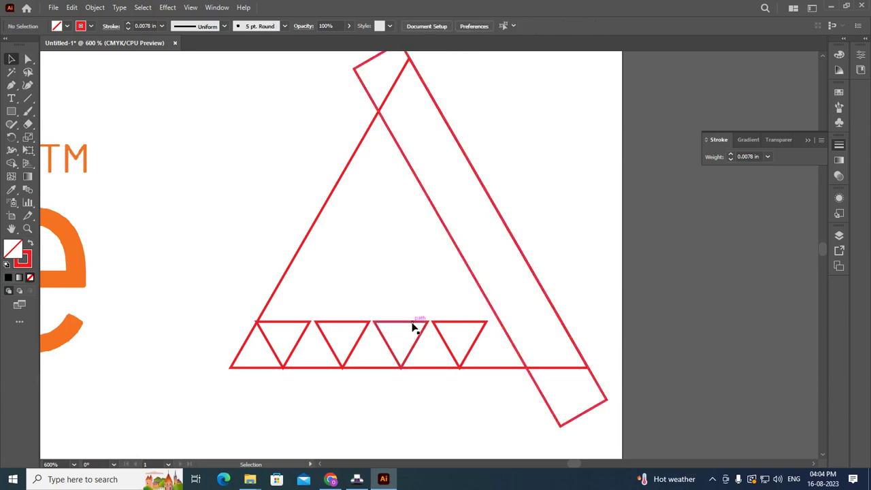
{"action": "left_click", "coordinate": [467, 355]}
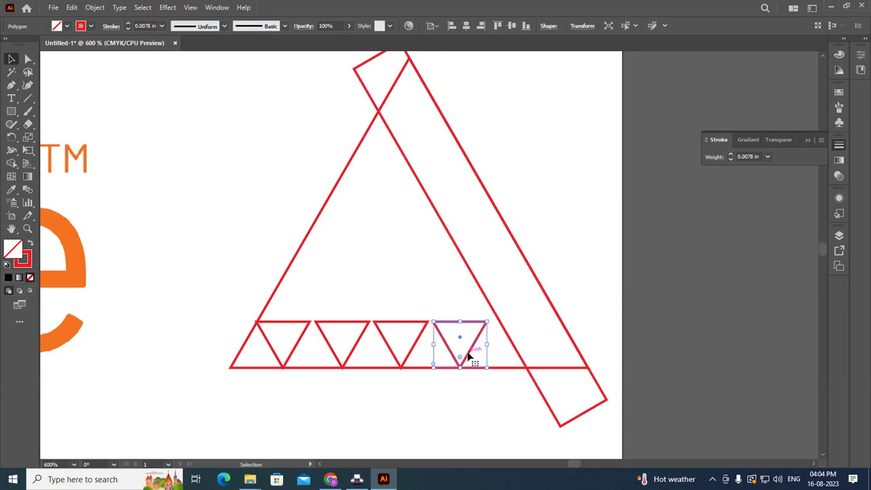
{"action": "key", "text": "ctrl+k"}
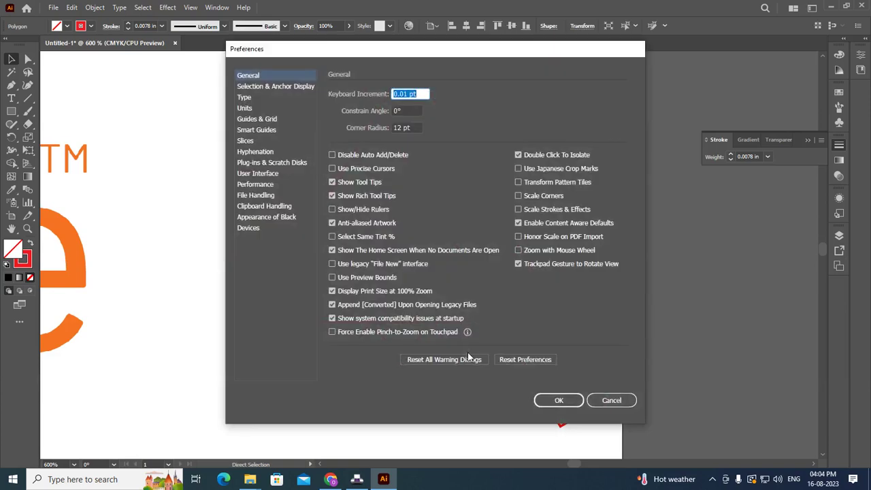
{"action": "type", "text": "0.1"}
{"action": "key", "text": "Return"}
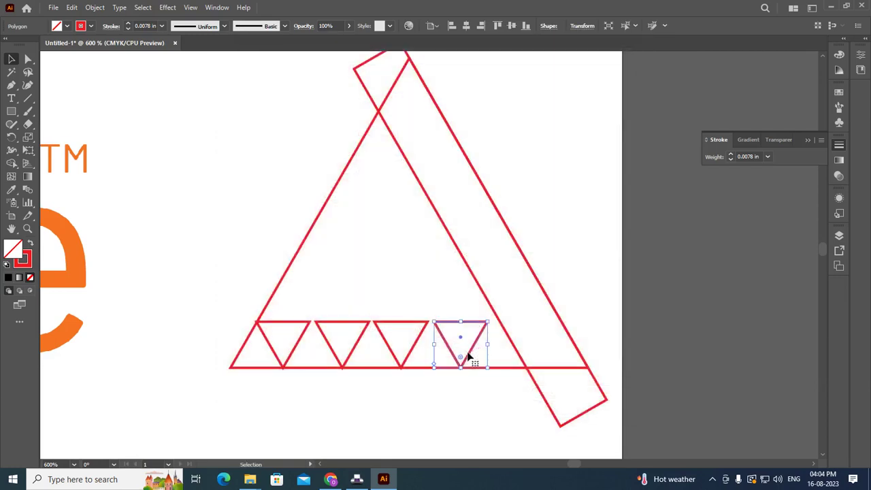
{"action": "key", "text": "Right"}
{"action": "key", "text": "Right"}
{"action": "key", "text": "Right"}
{"action": "key", "text": "Right"}
{"action": "key", "text": "Right"}
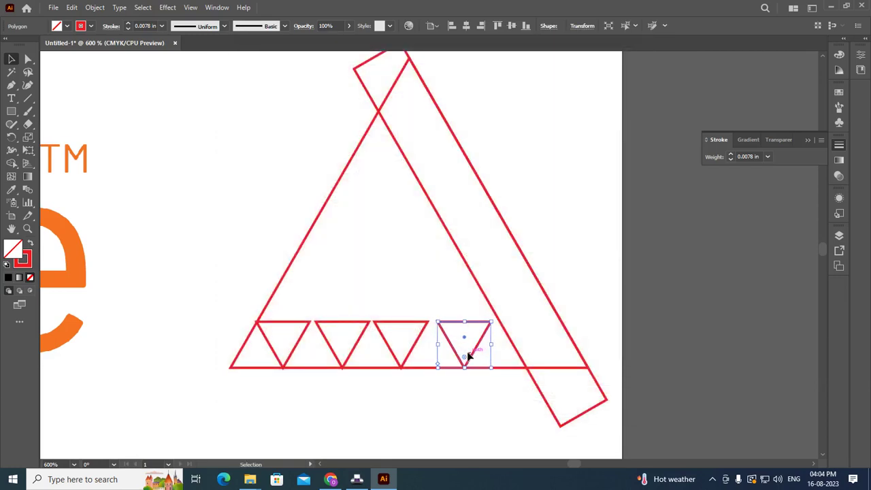
{"action": "key", "text": "Right"}
{"action": "key", "text": "Right"}
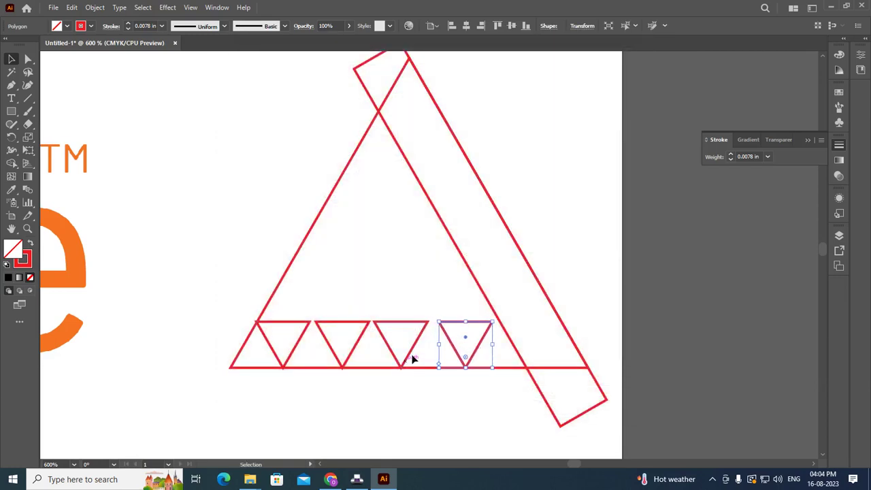
Shift the third and second small triangles slightly right.
{"action": "left_click", "coordinate": [411, 354]}
{"action": "left_click_drag", "start_coordinate": [411, 353], "coordinate": [415, 353]}
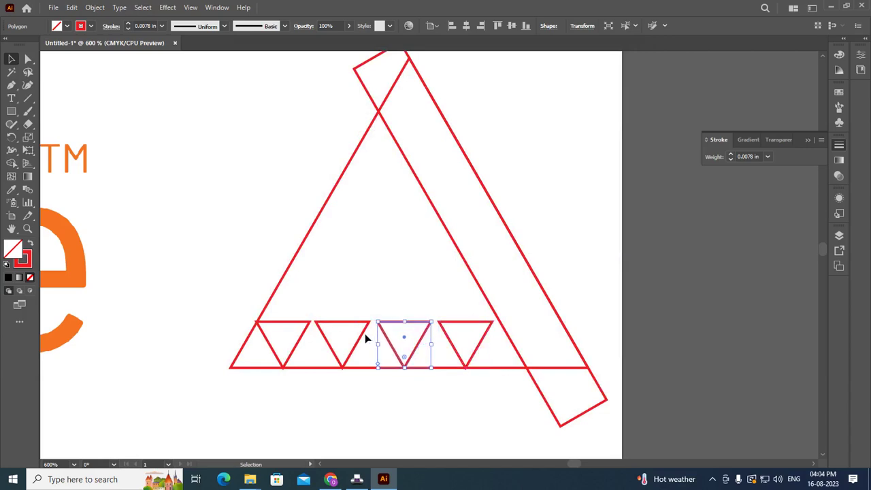
{"action": "left_click_drag", "start_coordinate": [365, 334], "coordinate": [304, 337]}
{"action": "left_click", "coordinate": [305, 343]}
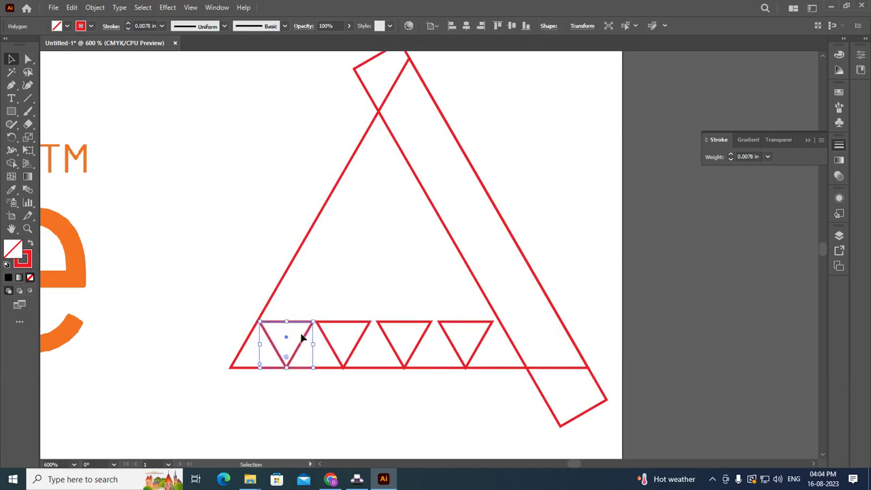
Nudge the fourth small triangle one step right.
{"action": "left_click", "coordinate": [481, 351]}
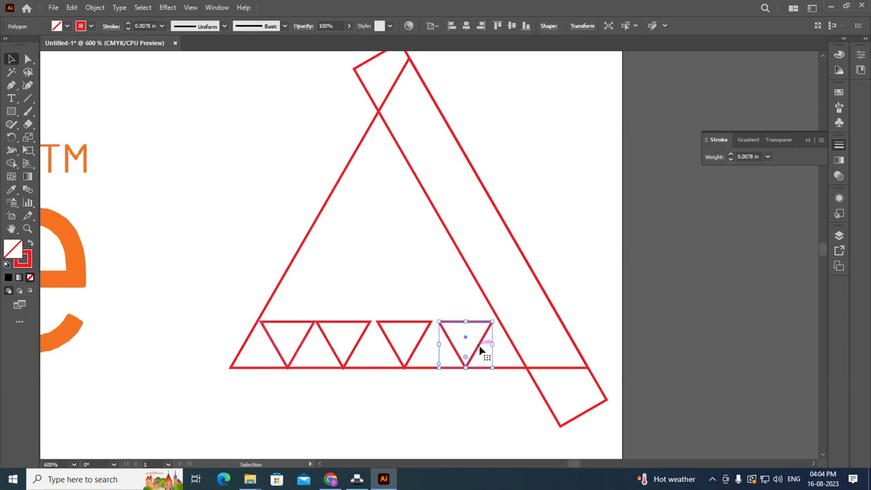
{"action": "key", "text": "ctrl+k"}
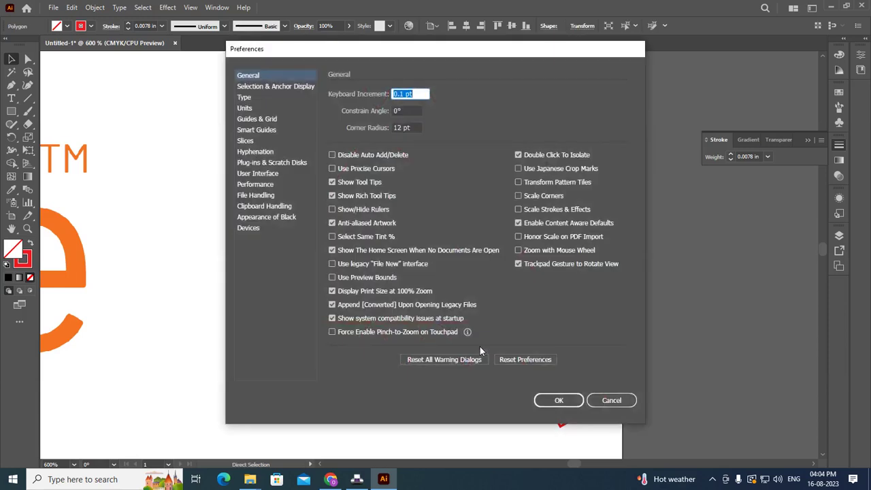
{"action": "key", "text": "Return"}
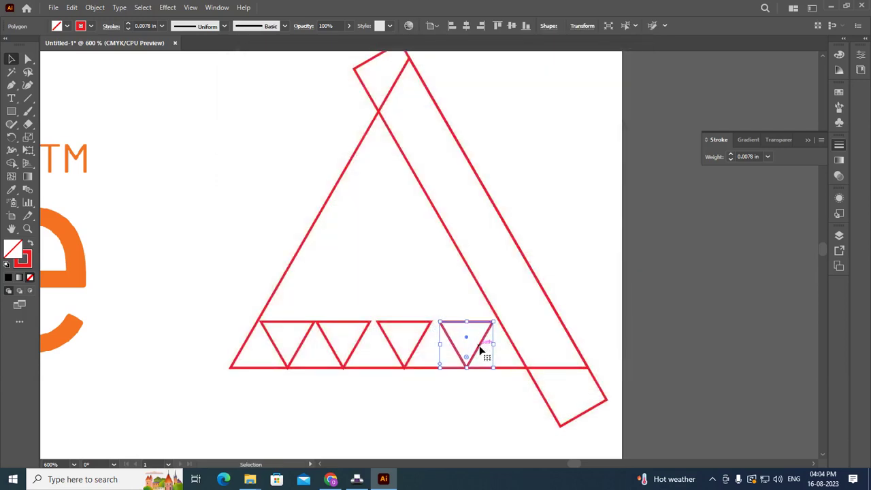
{"action": "key", "text": "Right"}
{"action": "key", "text": "Right"}
{"action": "key", "text": "Right"}
{"action": "left_click", "coordinate": [716, 280]}
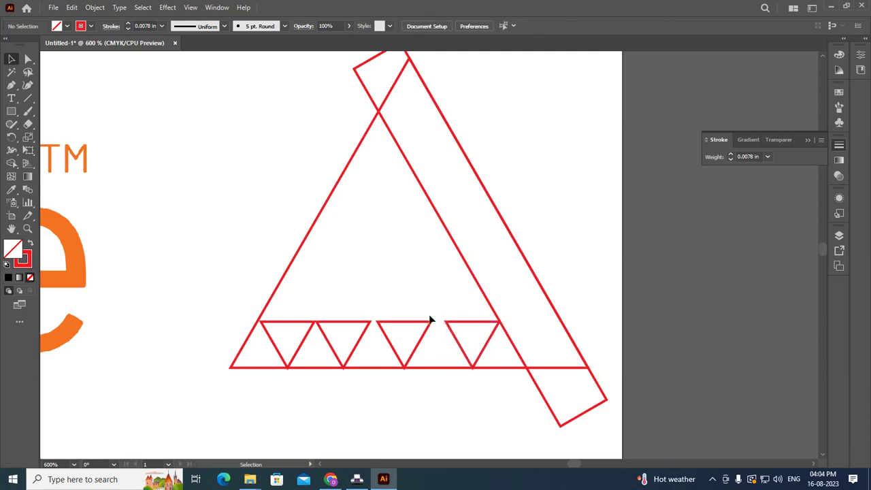
Fine-tune the first triangle left then right, and nudge the fourth one step left.
{"action": "left_click", "coordinate": [304, 340]}
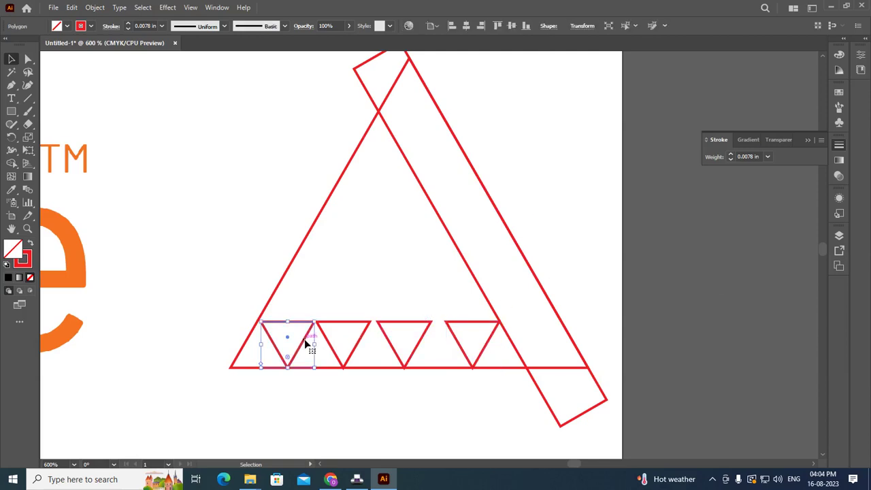
{"action": "key", "text": "Left"}
{"action": "key", "text": "Left"}
{"action": "key", "text": "Left"}
{"action": "key", "text": "Left"}
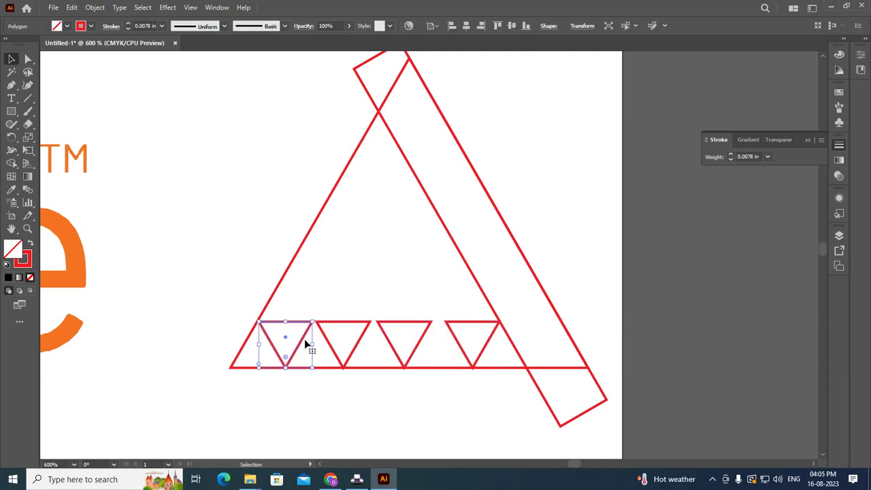
{"action": "key", "text": "Left"}
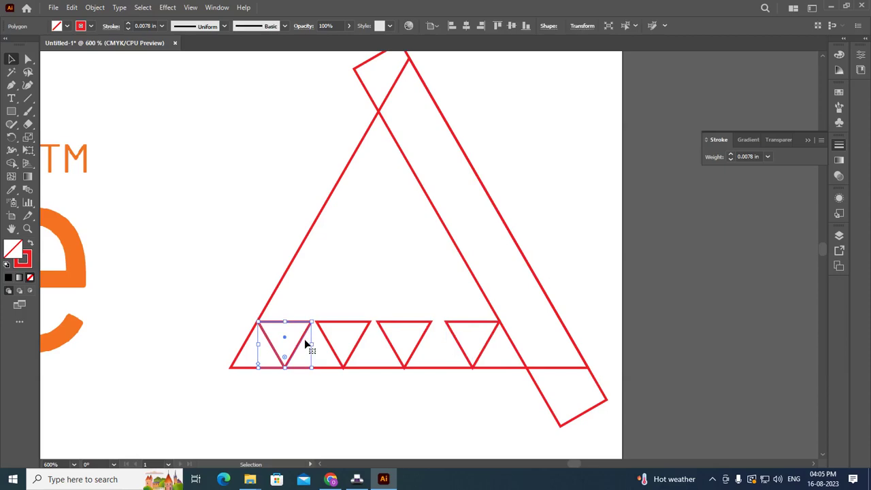
{"action": "key", "text": "ctrl+k"}
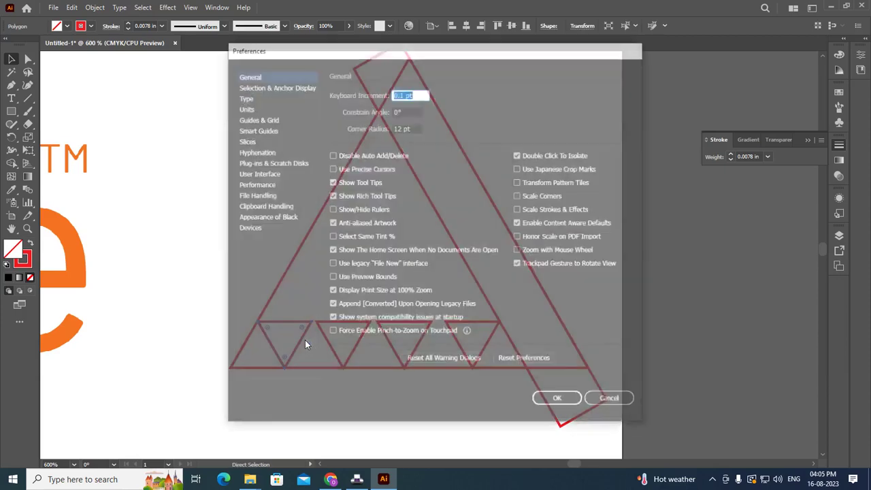
{"action": "type", "text": "1"}
{"action": "key", "text": "Return"}
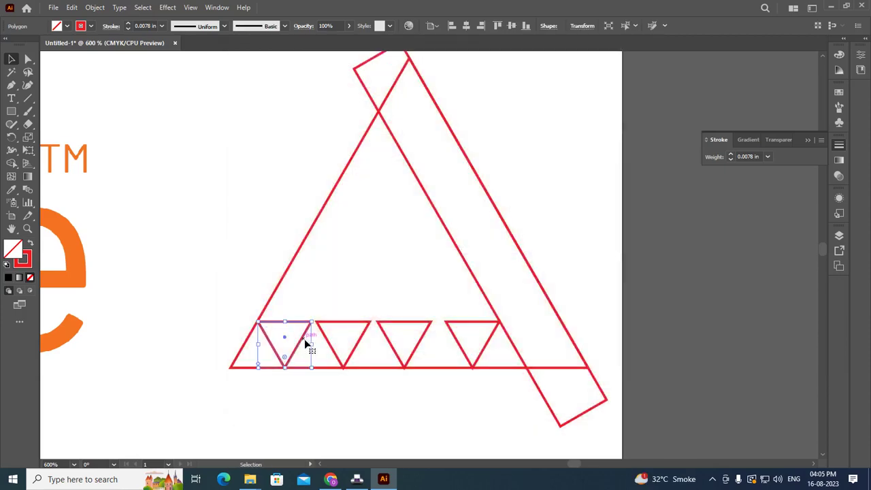
{"action": "key", "text": "Right"}
{"action": "left_click", "coordinate": [487, 346]}
{"action": "key", "text": "Left"}
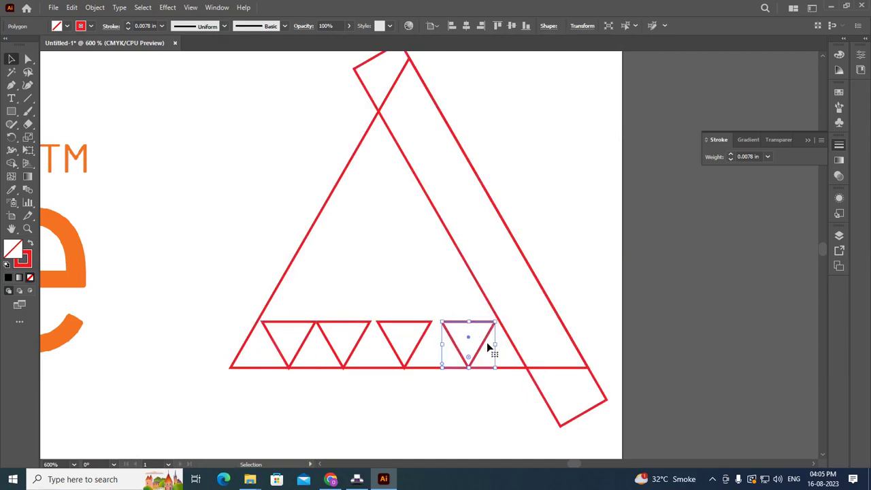
{"action": "left_click", "coordinate": [317, 340]}
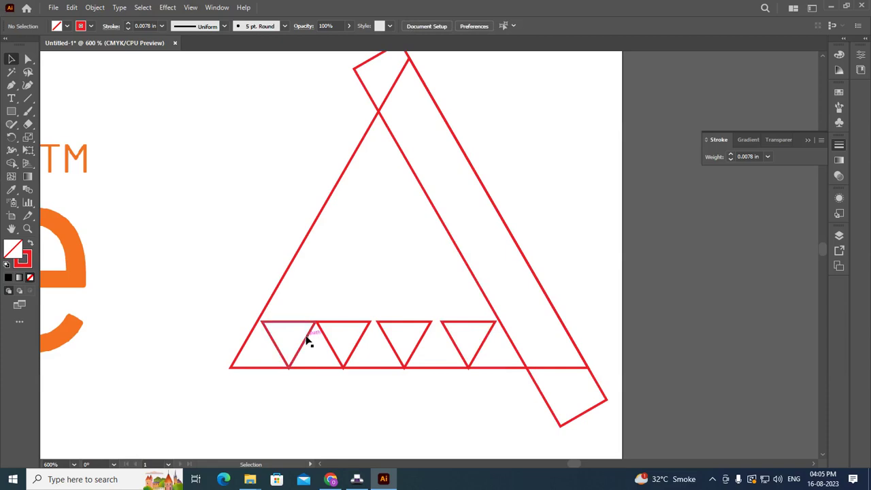
Select all four small triangles and distribute them evenly by horizontal centre.
{"action": "left_click", "coordinate": [308, 344]}
{"action": "left_click", "coordinate": [366, 328], "text": "shift"}
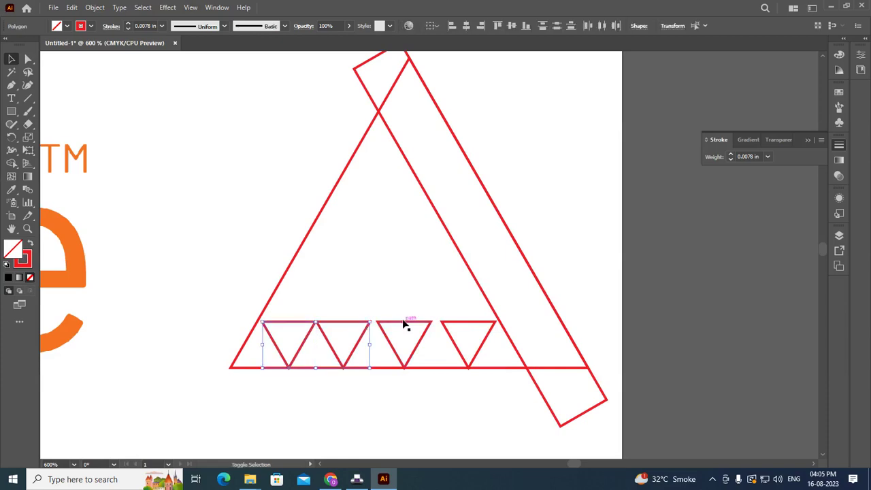
{"action": "left_click", "coordinate": [406, 324], "text": "shift"}
{"action": "left_click", "coordinate": [456, 327], "text": "shift"}
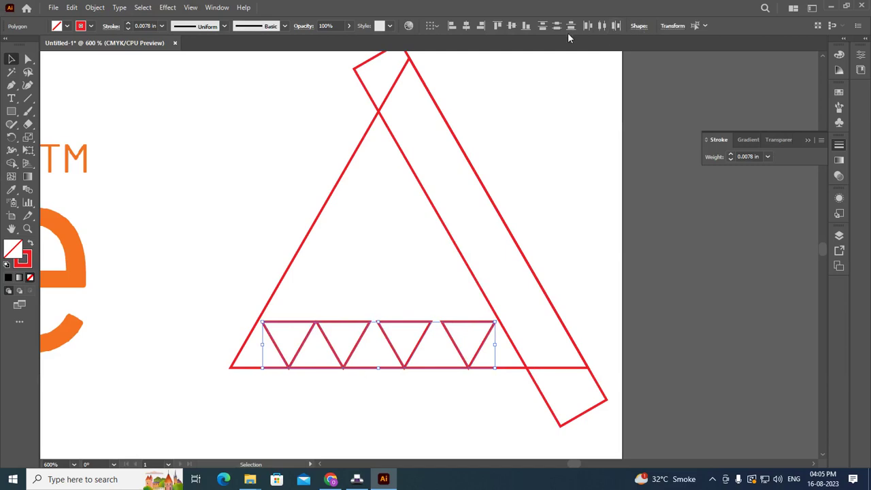
{"action": "left_click", "coordinate": [601, 27]}
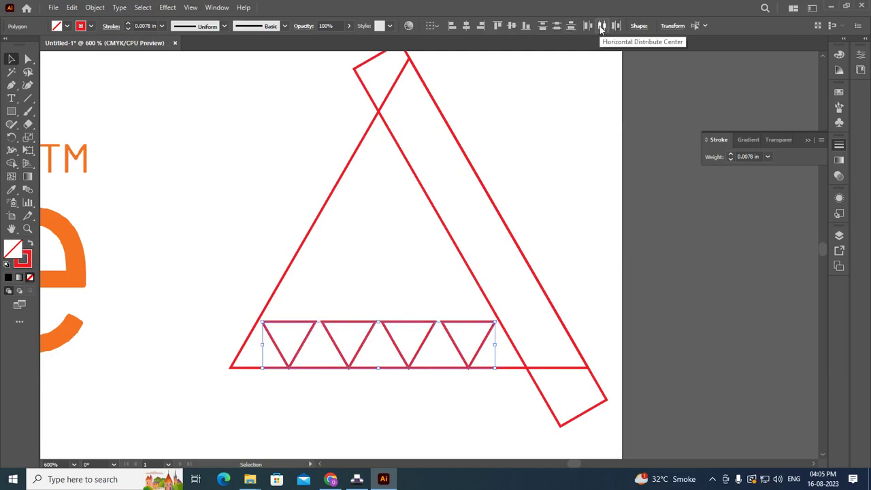
{"action": "left_click", "coordinate": [704, 292]}
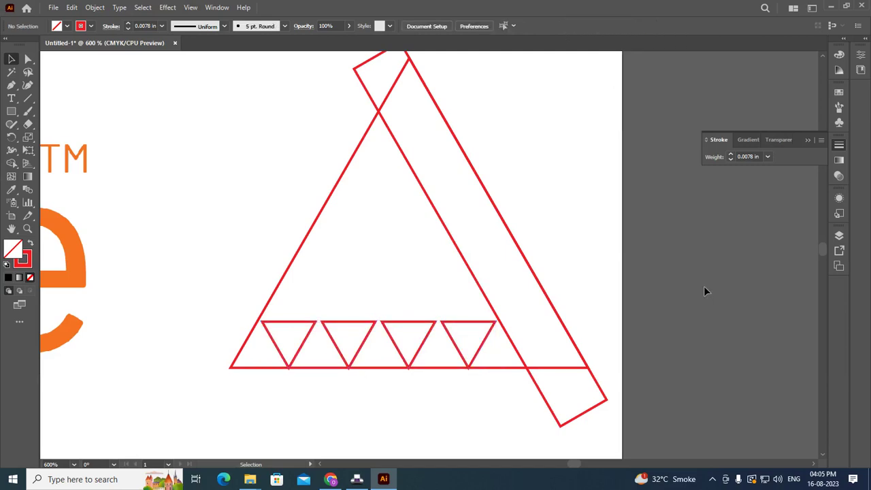
Nudge the row up, then set 0.1 pt increment and nudge it slightly down.
{"action": "left_click", "coordinate": [475, 361]}
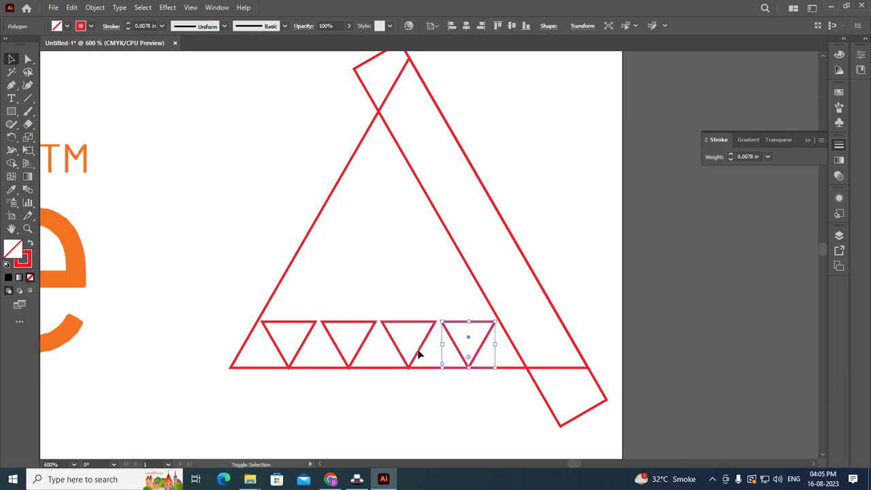
{"action": "left_click", "coordinate": [418, 351], "text": "shift"}
{"action": "left_click", "coordinate": [360, 351], "text": "shift"}
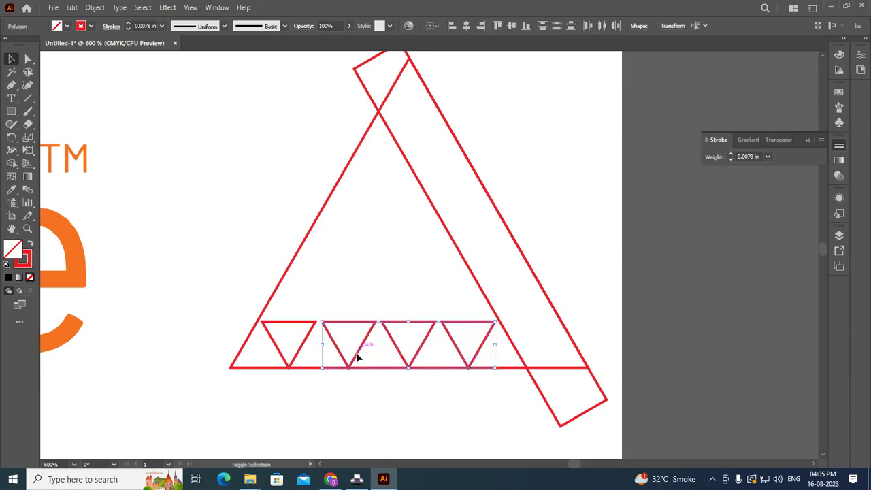
{"action": "left_click", "coordinate": [297, 356], "text": "shift"}
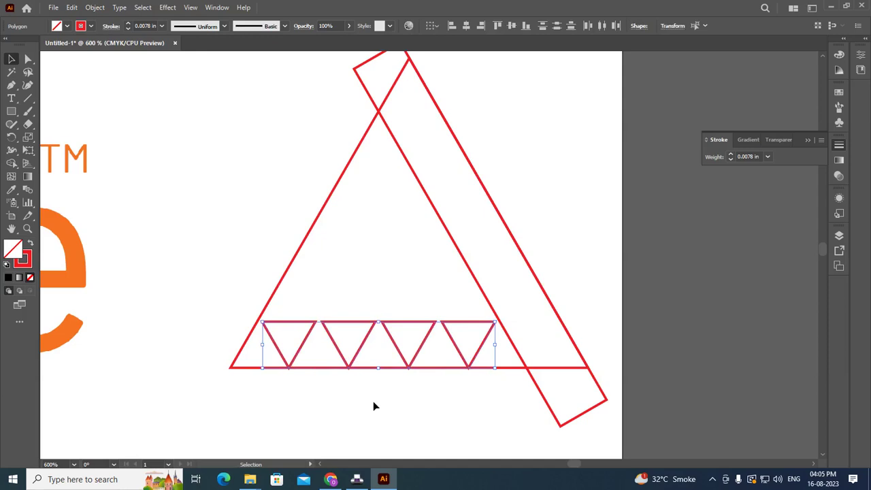
{"action": "key", "text": "Up"}
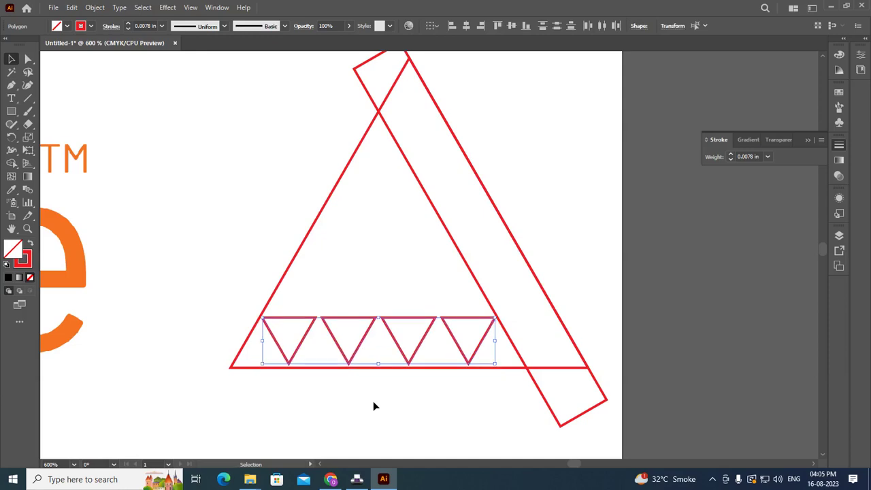
{"action": "key", "text": "ctrl+k"}
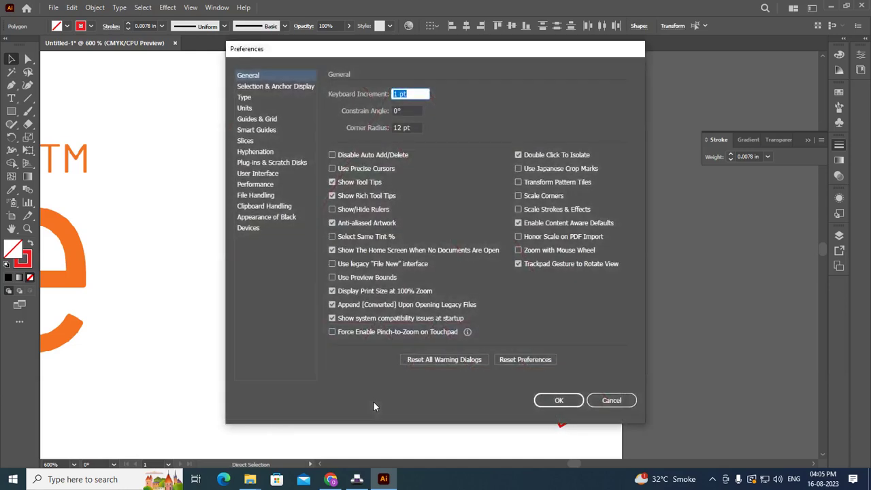
{"action": "type", "text": "0.1"}
{"action": "key", "text": "Return"}
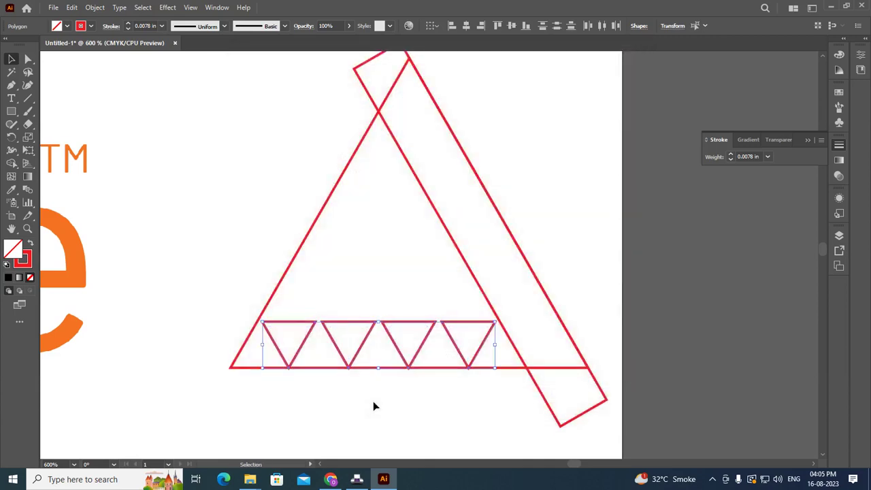
{"action": "key", "text": "Down"}
{"action": "key", "text": "Down"}
{"action": "key", "text": "Down"}
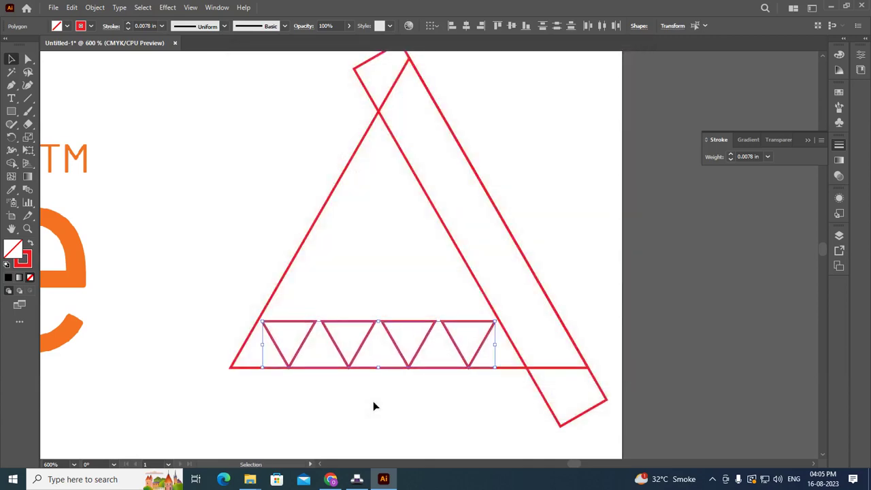
Zoom in to 800% on the row of four small triangles at the base.
{"action": "left_click", "coordinate": [728, 276]}
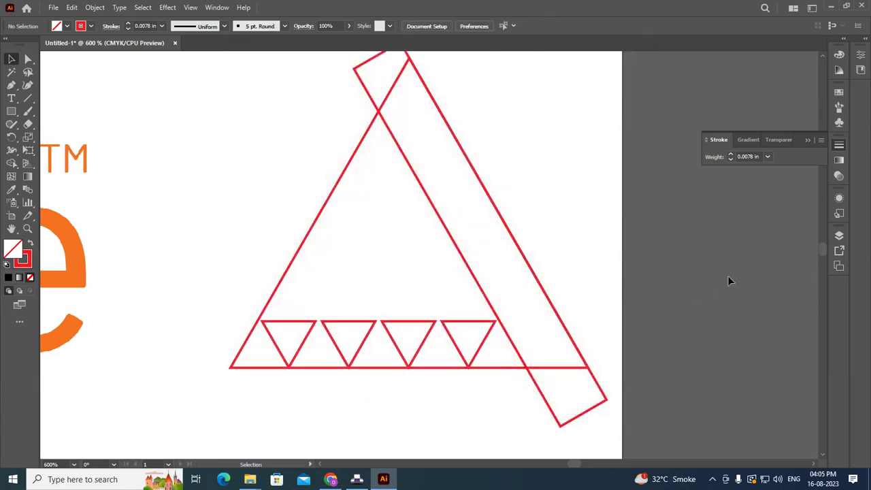
{"action": "scroll", "coordinate": [723, 292], "scroll_direction": "down", "scroll_amount": 1}
{"action": "scroll", "coordinate": [724, 293], "scroll_direction": "down", "scroll_amount": 2}
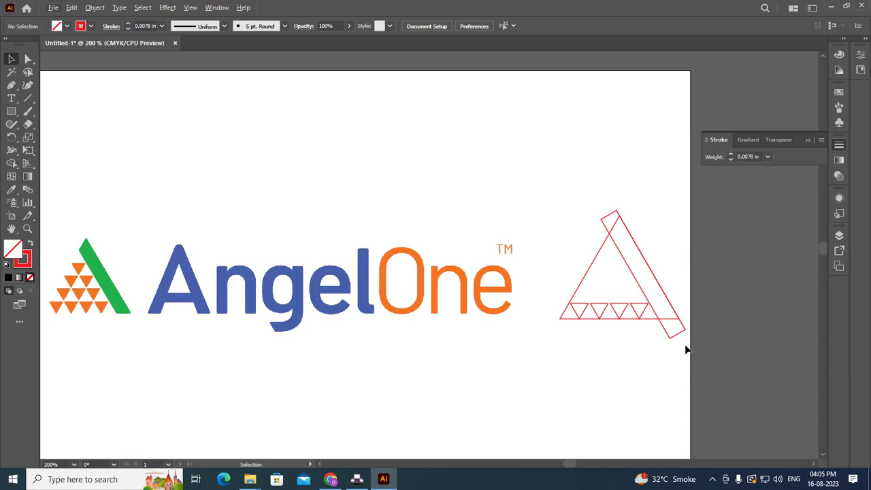
{"action": "scroll", "coordinate": [659, 317], "scroll_direction": "up", "scroll_amount": 1, "text": "alt"}
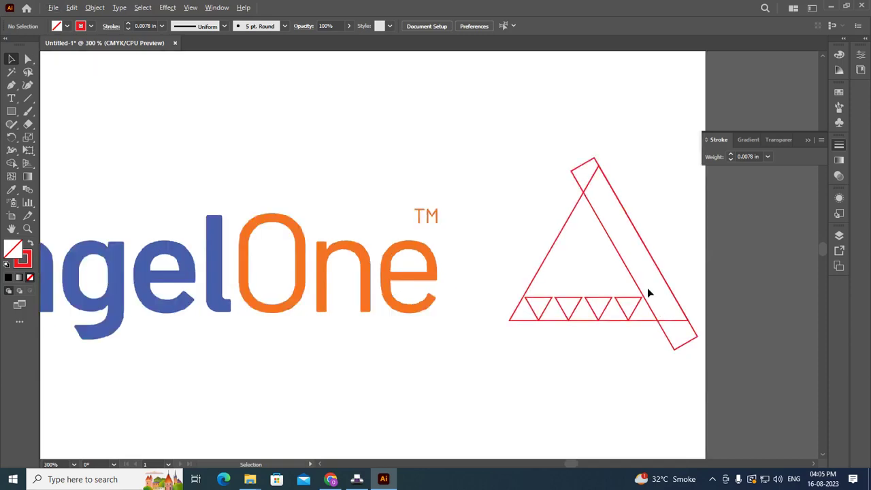
{"action": "scroll", "coordinate": [647, 293], "scroll_direction": "up", "scroll_amount": 1, "text": "alt"}
{"action": "scroll", "coordinate": [644, 294], "scroll_direction": "up", "scroll_amount": 2, "text": "alt"}
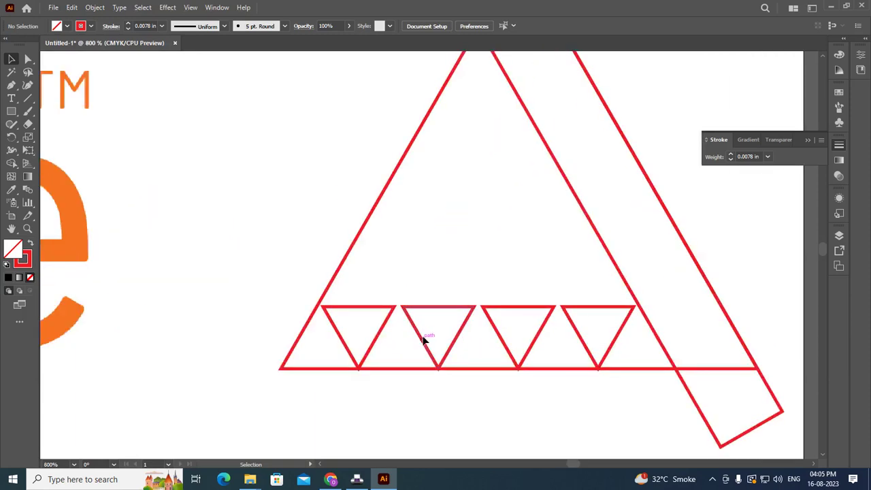
Copy a small triangle upward and rightward to form a second row of three.
{"action": "left_click", "coordinate": [386, 328]}
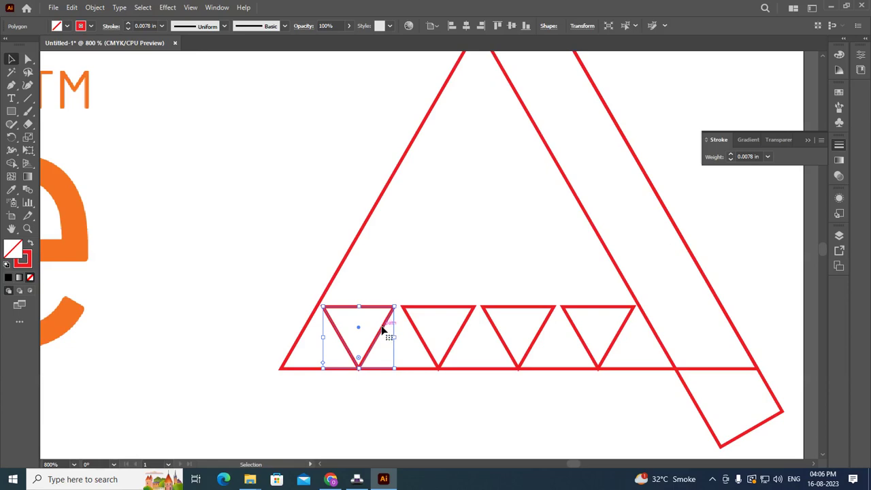
{"action": "left_click_drag", "start_coordinate": [385, 330], "coordinate": [424, 265], "text": "alt"}
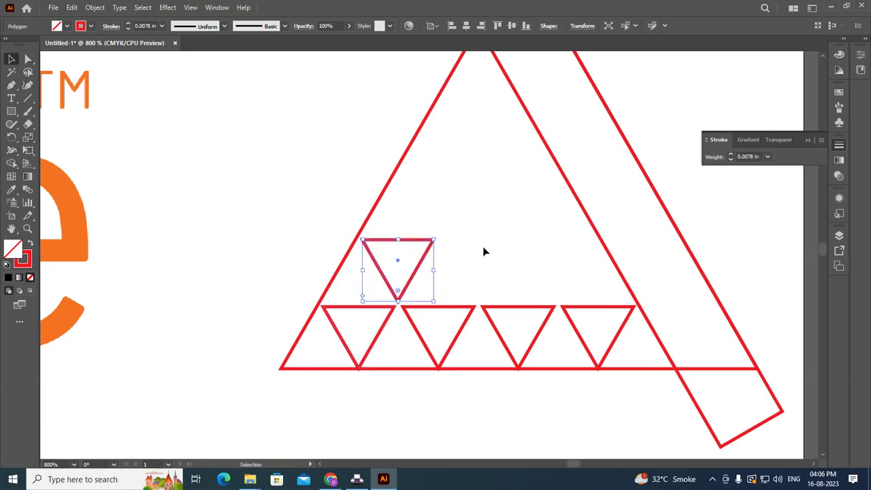
{"action": "key", "text": "Right"}
{"action": "key", "text": "Down"}
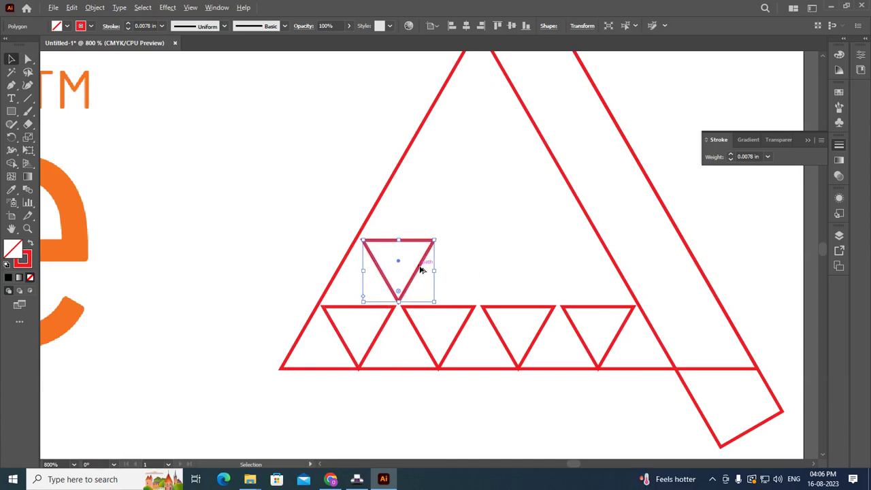
{"action": "left_click_drag", "start_coordinate": [418, 272], "coordinate": [502, 269], "text": "alt+shift"}
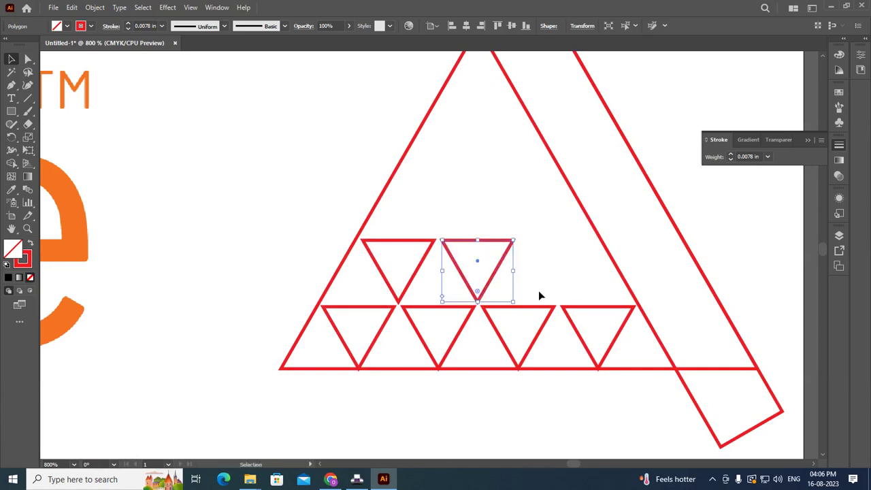
{"action": "key", "text": "Right"}
{"action": "key", "text": "Right"}
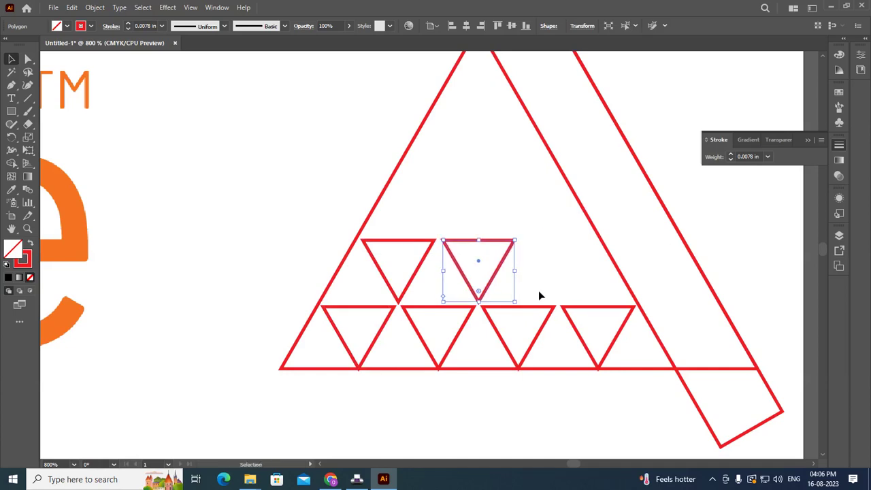
{"action": "key", "text": "Right"}
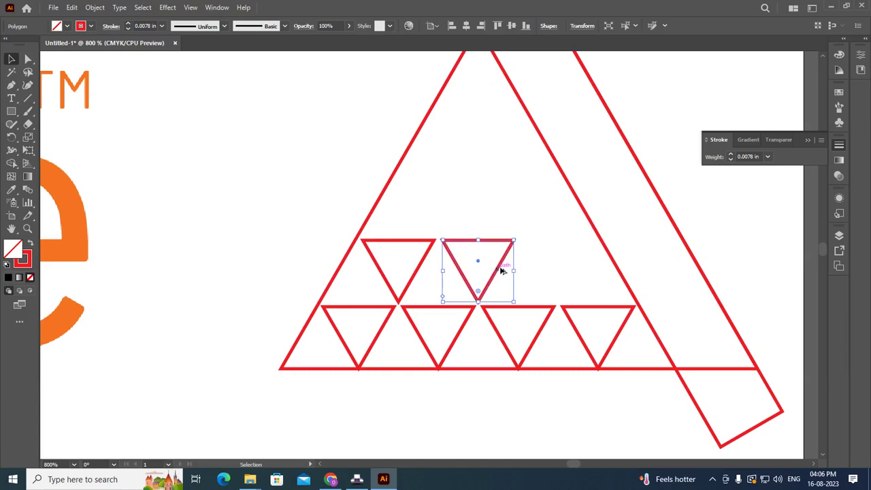
{"action": "left_click_drag", "start_coordinate": [505, 270], "coordinate": [579, 271]}
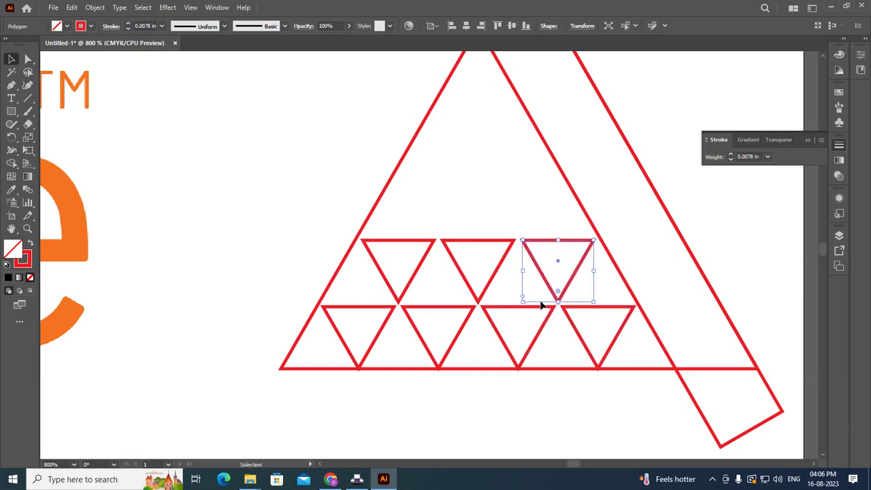
Copy the second row's left triangle up and right to form a third row of two.
{"action": "left_click", "coordinate": [500, 270]}
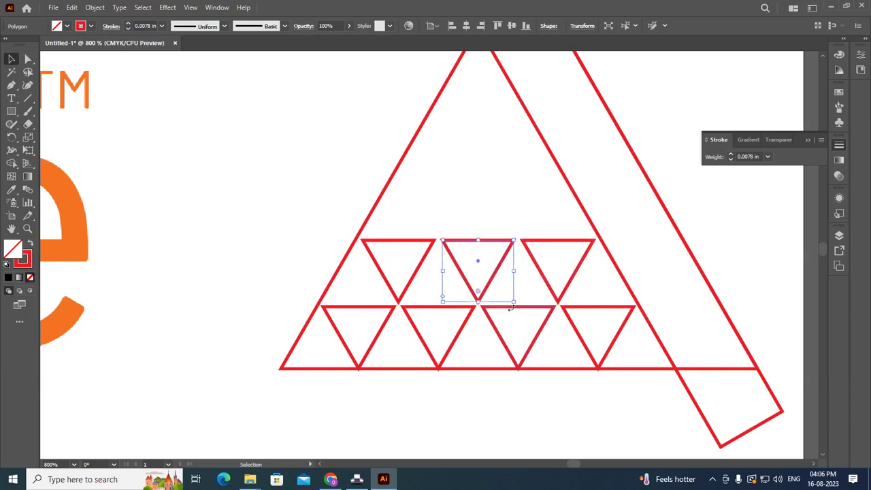
{"action": "left_click", "coordinate": [422, 262]}
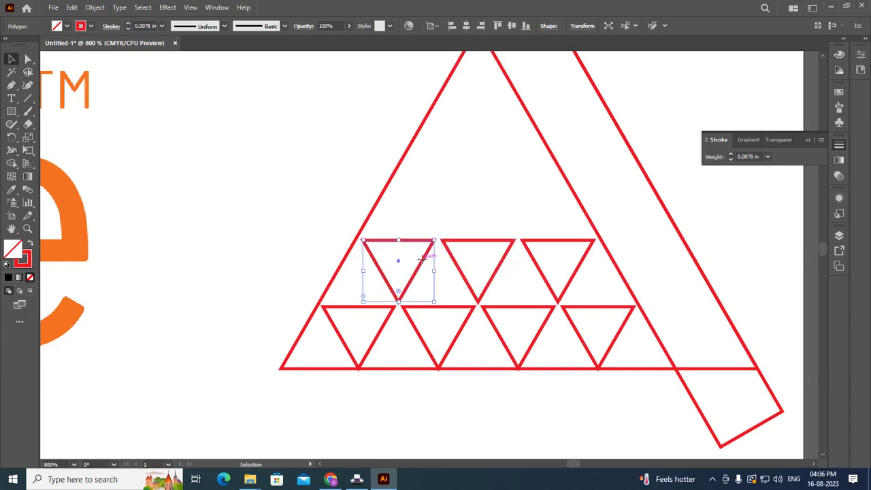
{"action": "left_click_drag", "start_coordinate": [422, 259], "coordinate": [462, 194]}
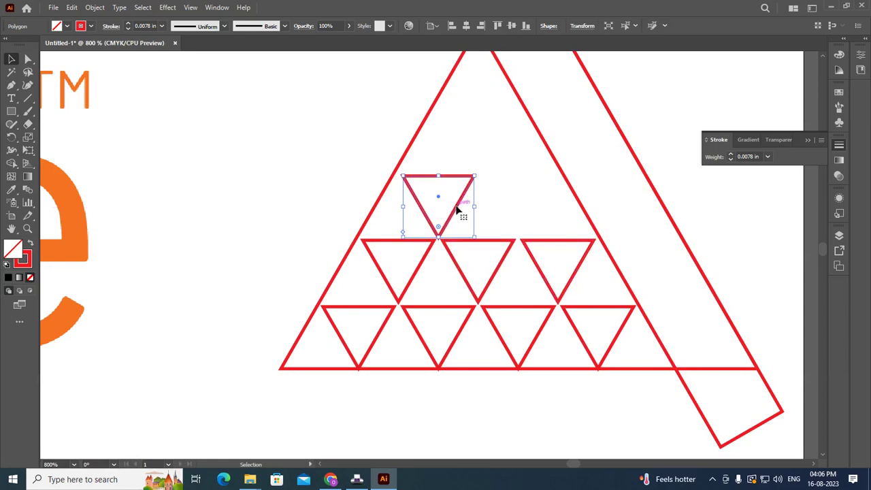
{"action": "left_click_drag", "start_coordinate": [457, 210], "coordinate": [539, 205]}
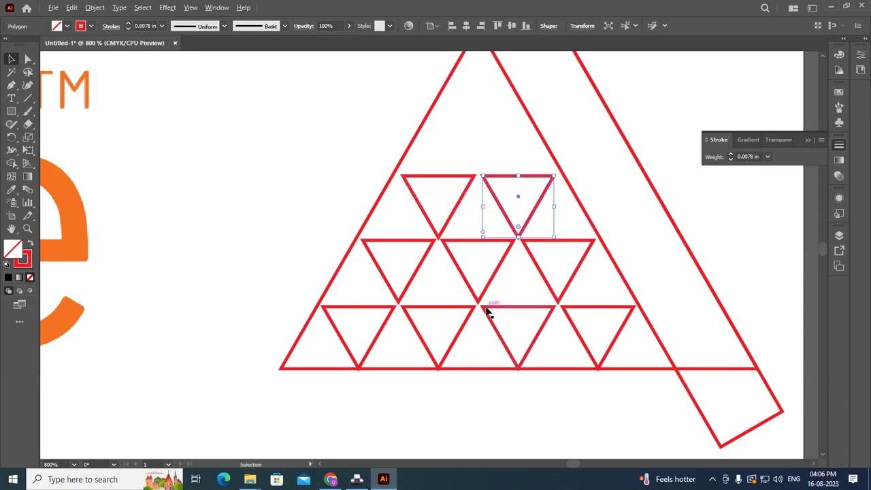
Zoom out to review the logo, then zoom back in on the triangle stack.
{"action": "scroll", "coordinate": [486, 313], "scroll_direction": "down", "scroll_amount": 3}
{"action": "scroll", "coordinate": [479, 324], "scroll_direction": "down", "scroll_amount": 1}
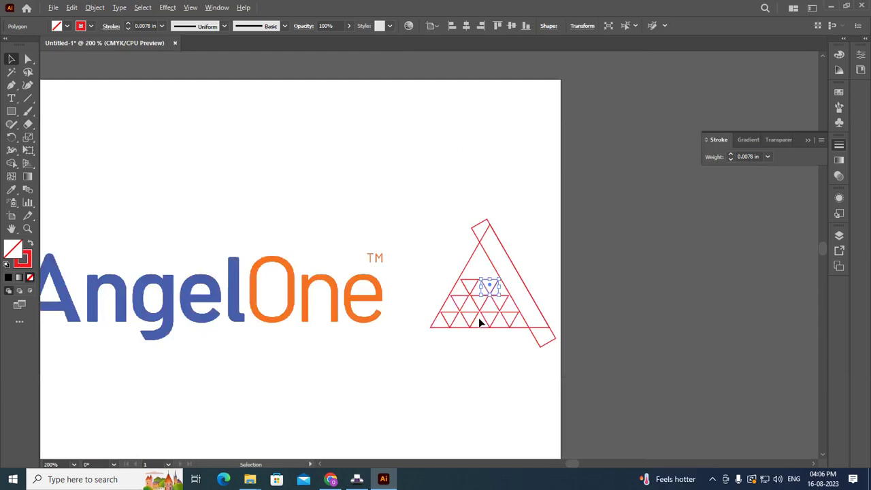
{"action": "scroll", "coordinate": [480, 323], "scroll_direction": "down", "scroll_amount": 1}
{"action": "scroll", "coordinate": [476, 315], "scroll_direction": "up", "scroll_amount": 1}
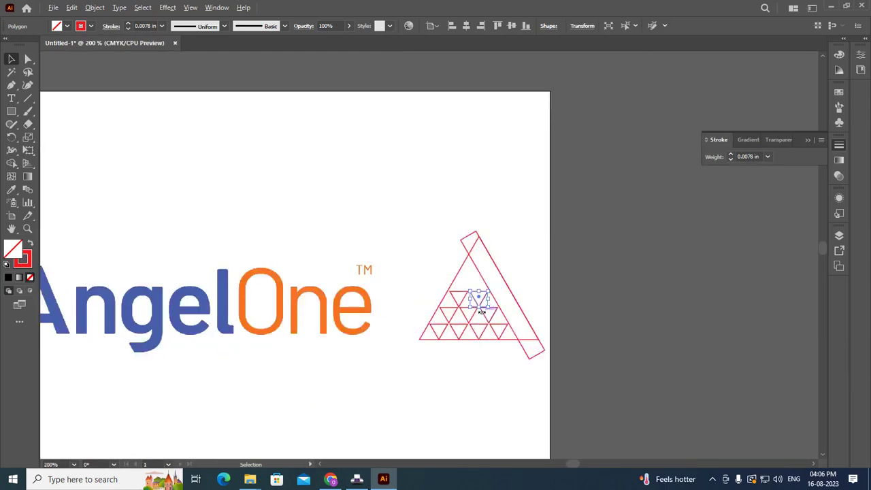
{"action": "scroll", "coordinate": [480, 312], "scroll_direction": "up", "scroll_amount": 2}
{"action": "scroll", "coordinate": [479, 311], "scroll_direction": "up", "scroll_amount": 1}
{"action": "scroll", "coordinate": [477, 311], "scroll_direction": "up", "scroll_amount": 1}
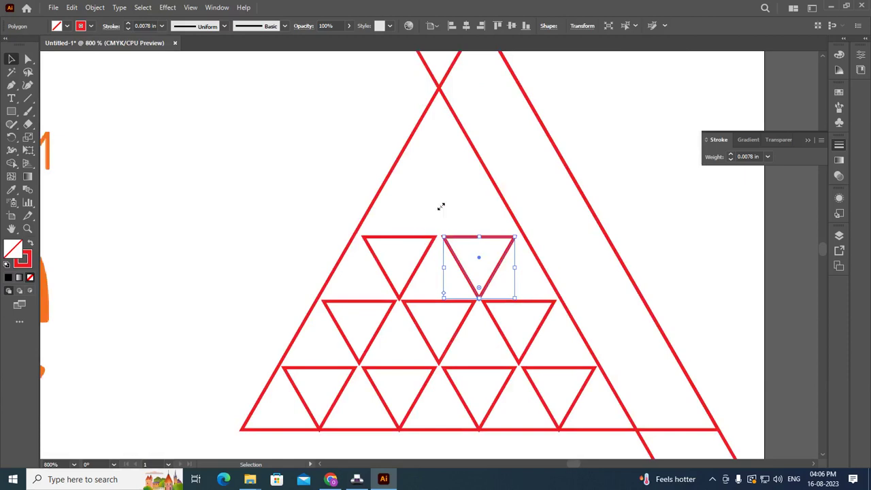
{"action": "left_click", "coordinate": [122, 86]}
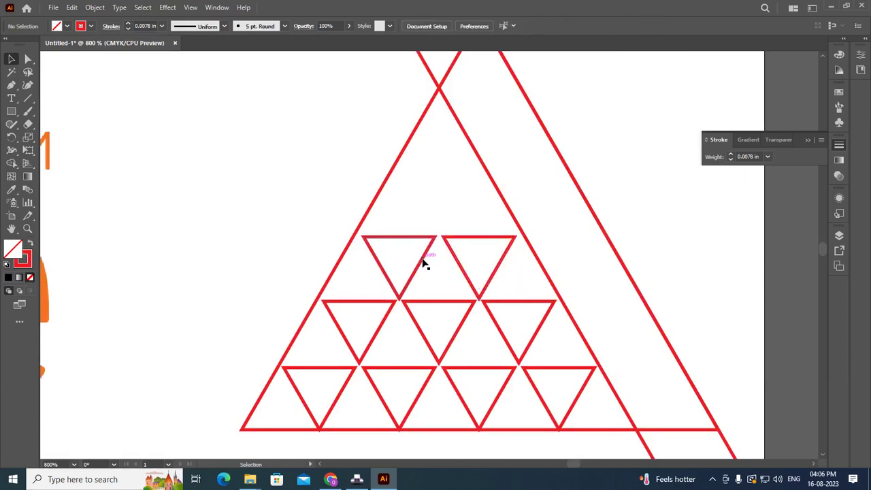
Alt-drag a copy of a triangle to the apex above the row of two.
{"action": "left_click_drag", "start_coordinate": [424, 264], "coordinate": [455, 199]}
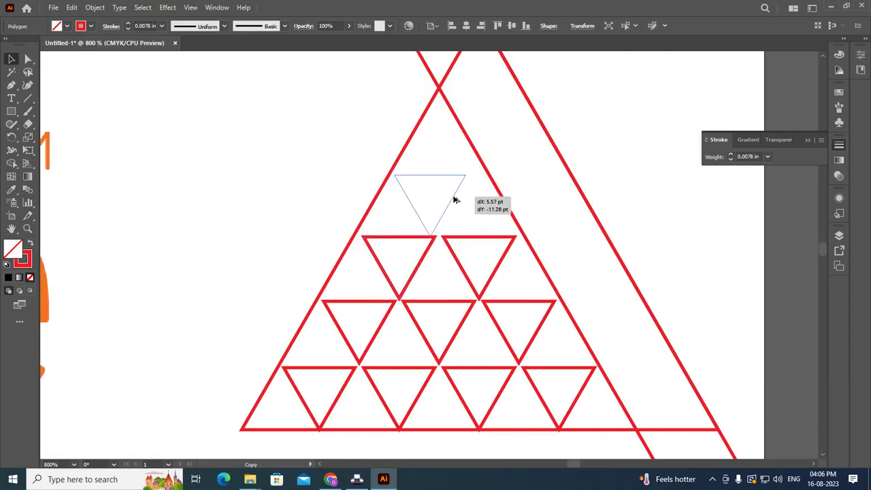
{"action": "left_click_drag", "start_coordinate": [456, 199], "coordinate": [464, 196]}
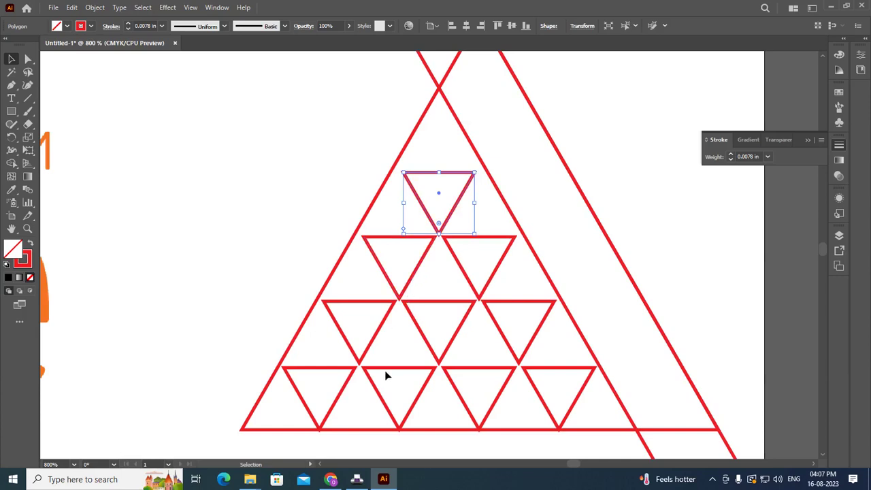
{"action": "left_click", "coordinate": [378, 335]}
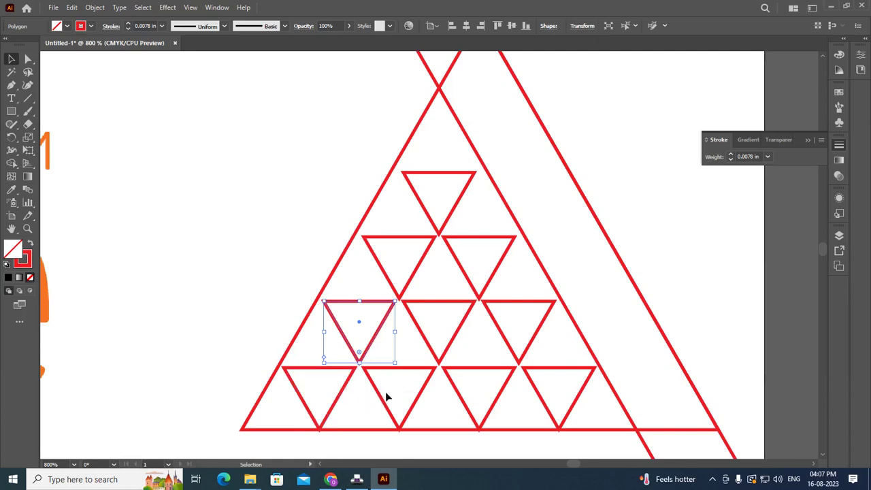
{"action": "left_click", "coordinate": [462, 203]}
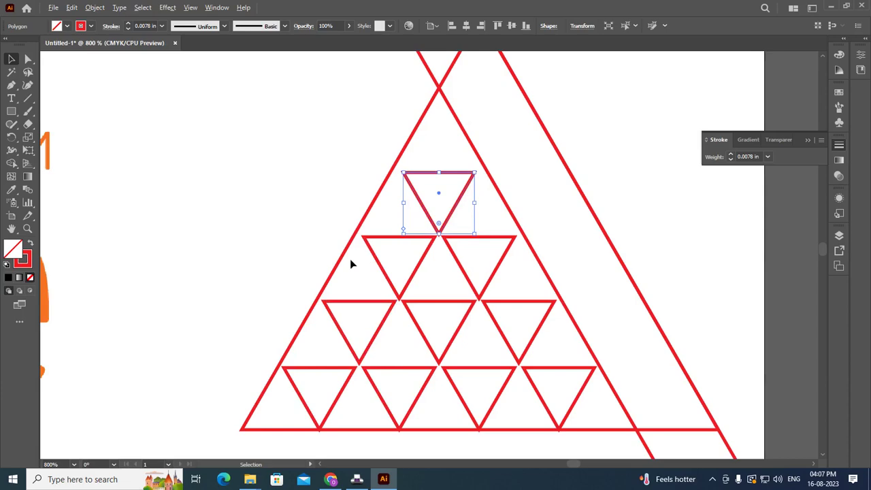
{"action": "scroll", "coordinate": [350, 259], "scroll_direction": "down", "scroll_amount": 1}
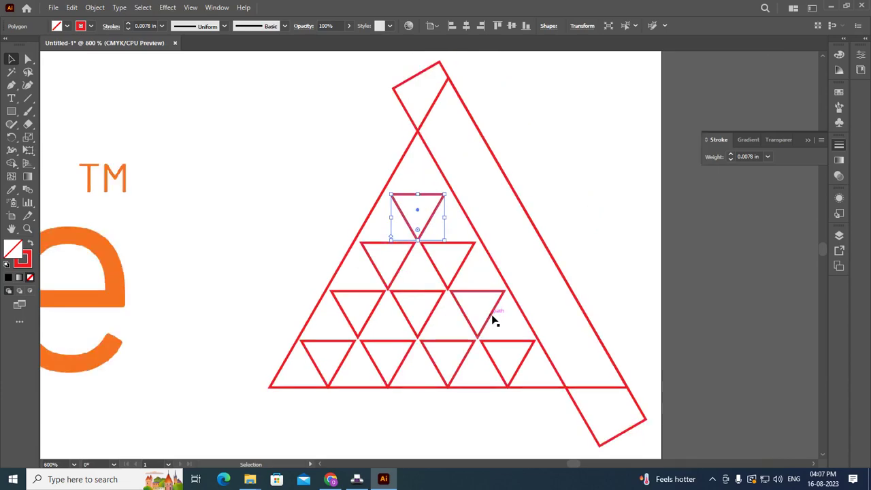
Check the nudge distance in preferences and settle the top triangle slightly higher.
{"action": "key", "text": "ctrl+k"}
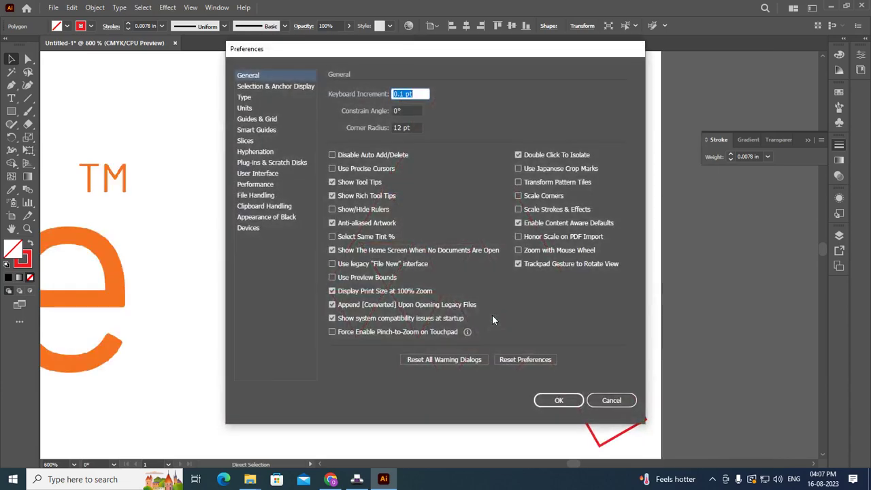
{"action": "type", "text": "1"}
{"action": "key", "text": "Return"}
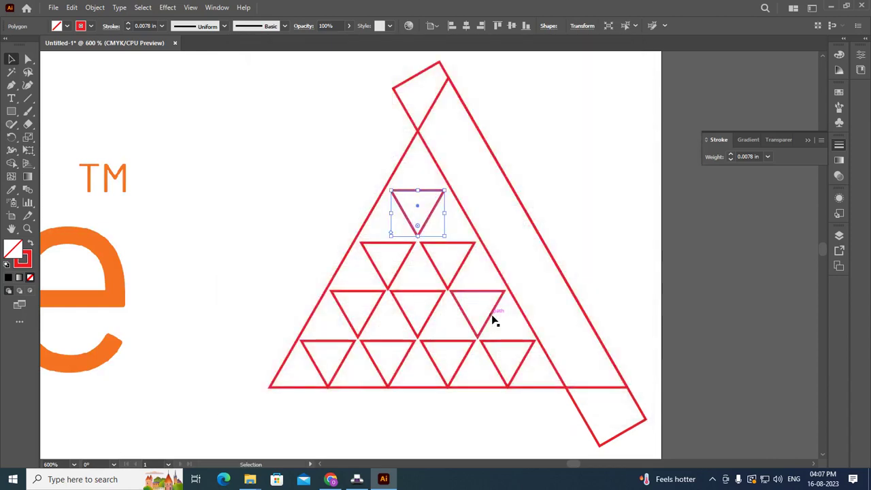
{"action": "left_click", "coordinate": [460, 269], "text": "shift"}
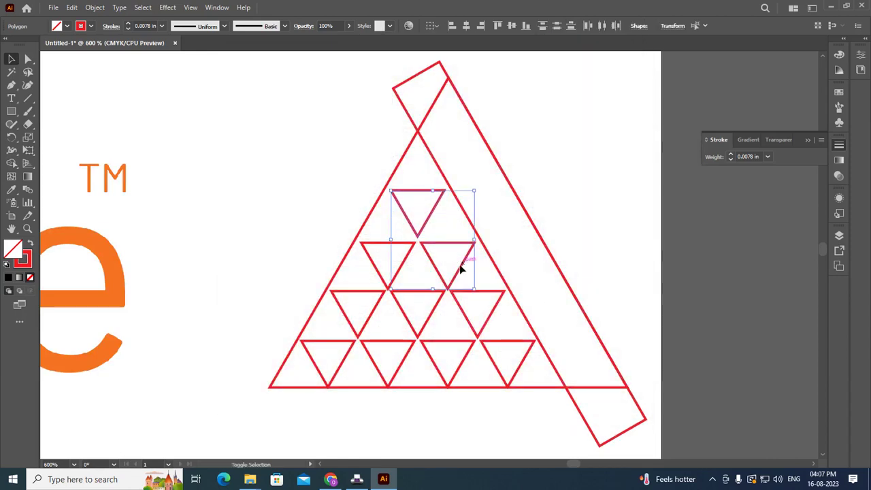
{"action": "left_click", "coordinate": [380, 276], "text": "shift"}
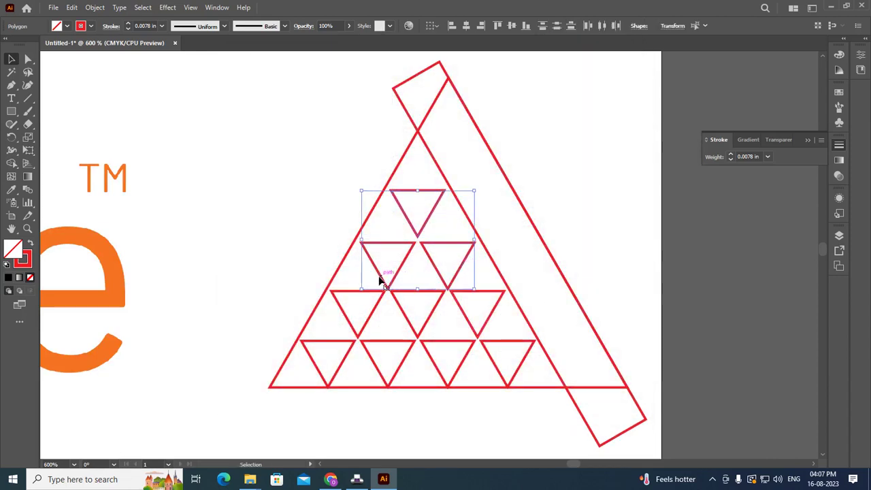
{"action": "key", "text": "Up"}
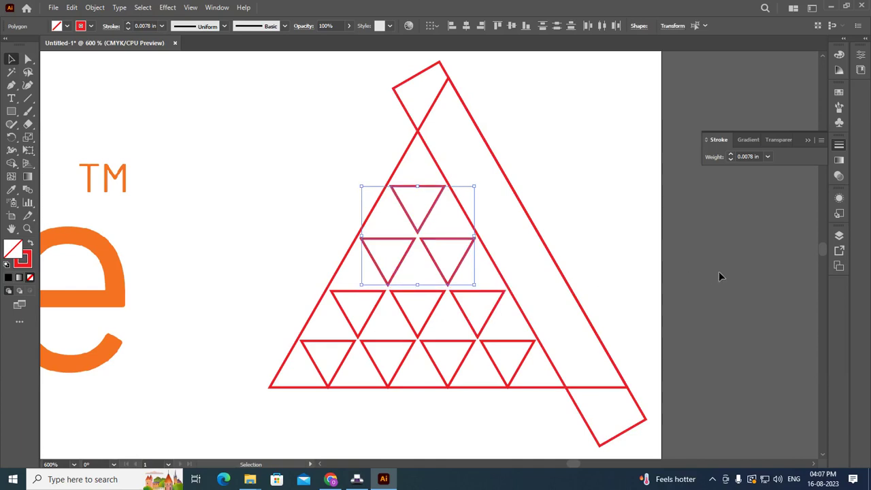
{"action": "left_click", "coordinate": [720, 276]}
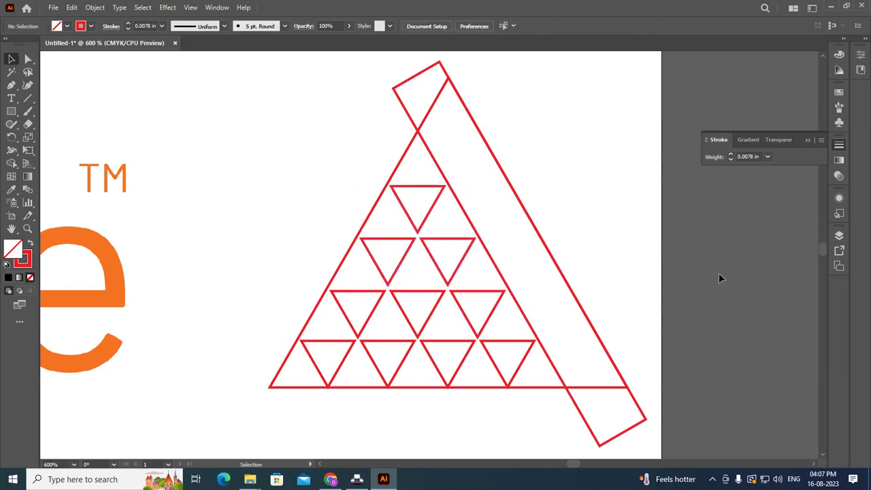
{"action": "left_click", "coordinate": [422, 226]}
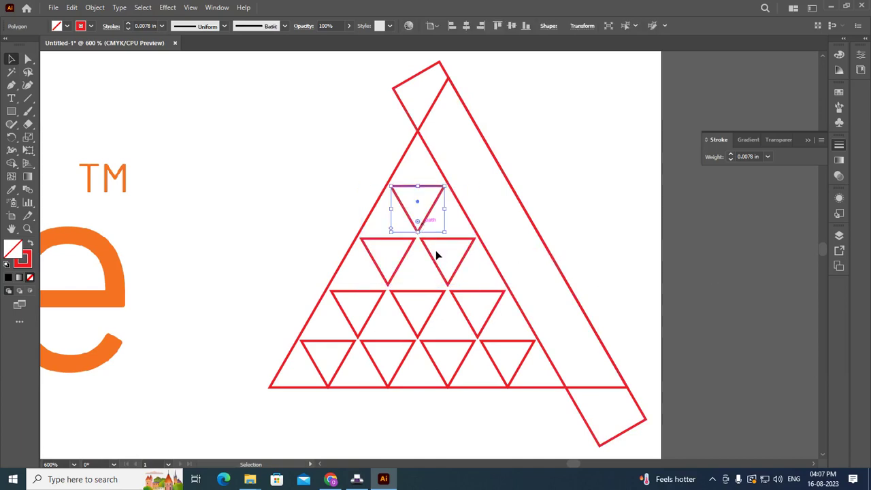
{"action": "left_click", "coordinate": [771, 298]}
{"action": "key", "text": "ctrl+z"}
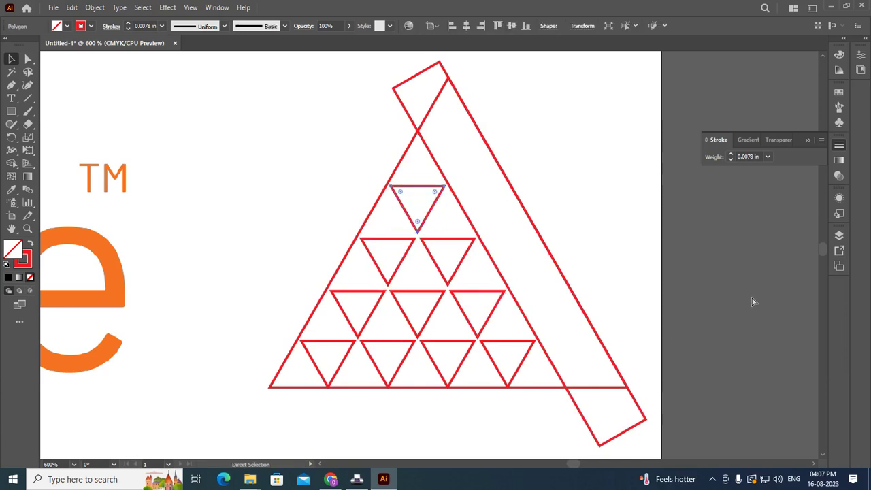
{"action": "key", "text": "Down"}
{"action": "key", "text": "Up"}
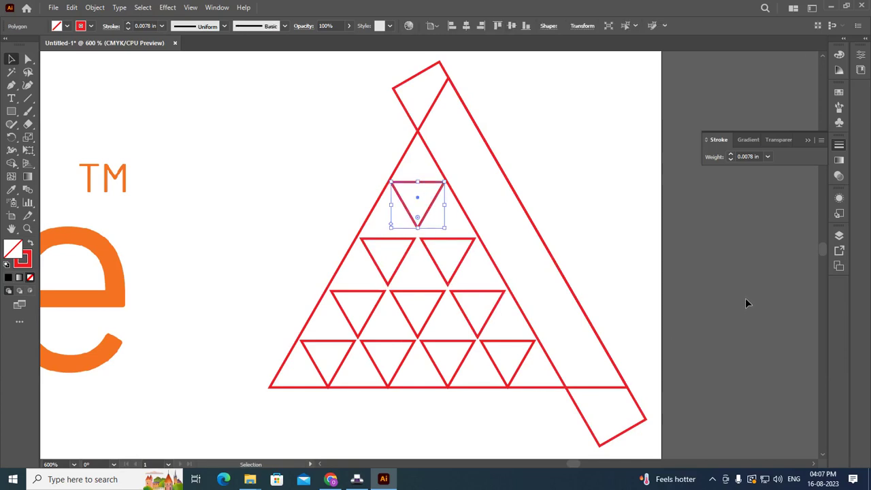
{"action": "left_click", "coordinate": [733, 277]}
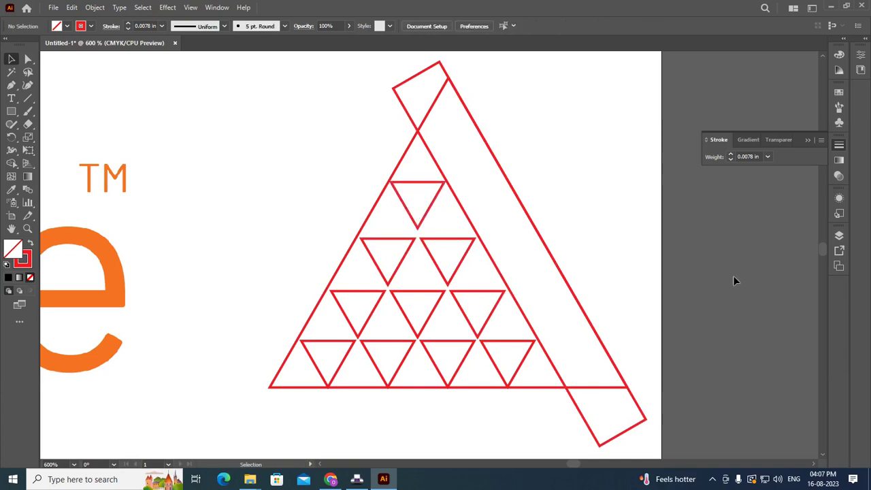
Shift-select all ten small triangles, from the apex down to the bottom row of four.
{"action": "left_click", "coordinate": [434, 203]}
{"action": "left_click", "coordinate": [410, 248], "text": "shift"}
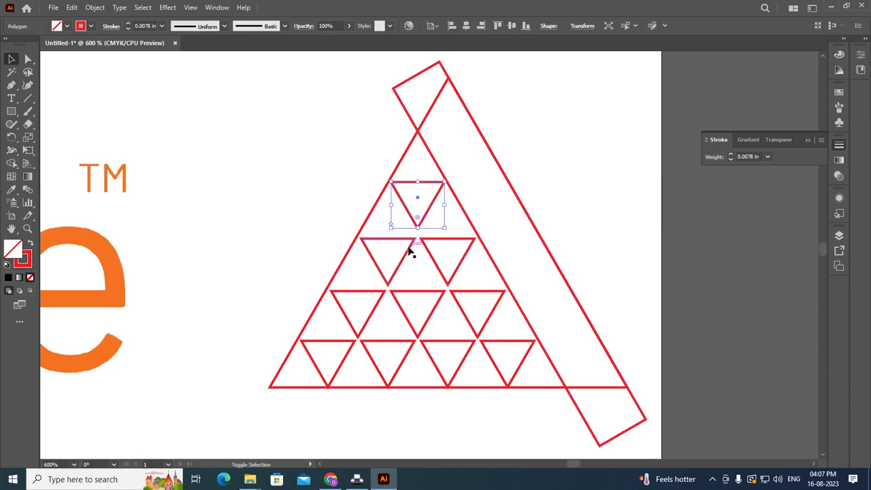
{"action": "left_click", "coordinate": [458, 270], "text": "shift"}
{"action": "left_click", "coordinate": [374, 317], "text": "shift"}
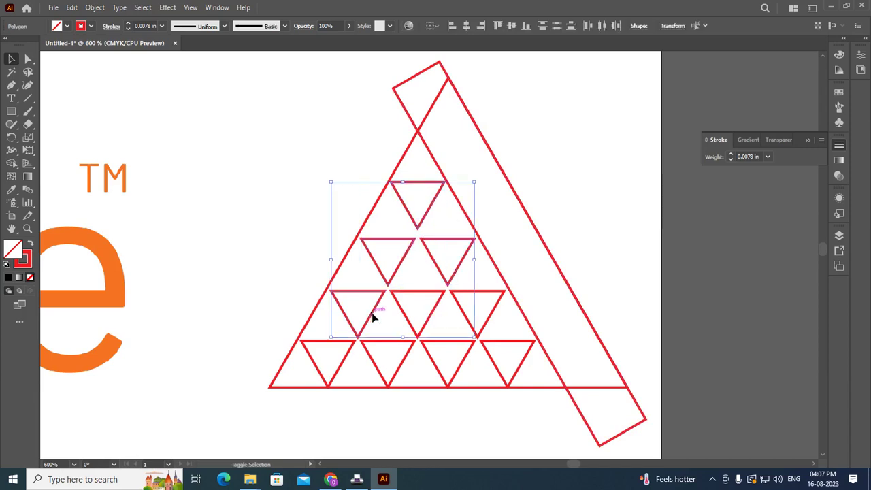
{"action": "left_click", "coordinate": [427, 324], "text": "shift"}
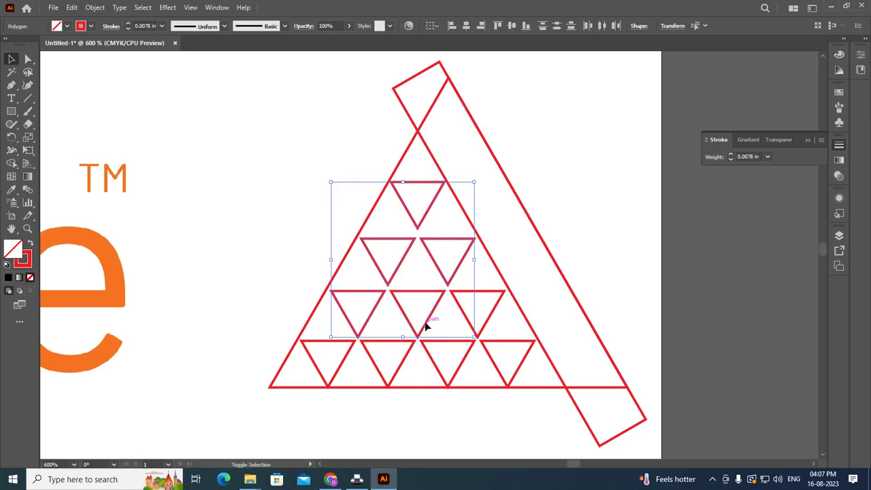
{"action": "left_click", "coordinate": [495, 312], "text": "shift"}
{"action": "left_click", "coordinate": [344, 361], "text": "shift"}
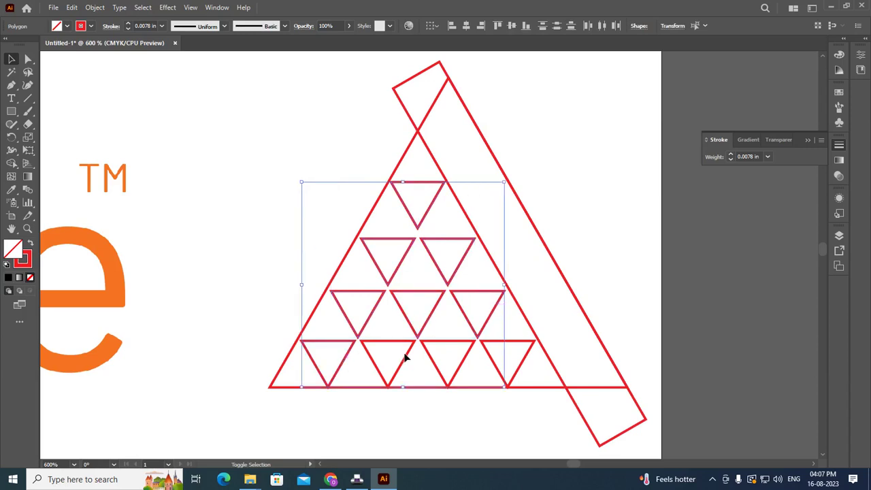
{"action": "left_click", "coordinate": [406, 357], "text": "shift"}
{"action": "left_click", "coordinate": [431, 359], "text": "shift"}
{"action": "left_click", "coordinate": [525, 363], "text": "shift"}
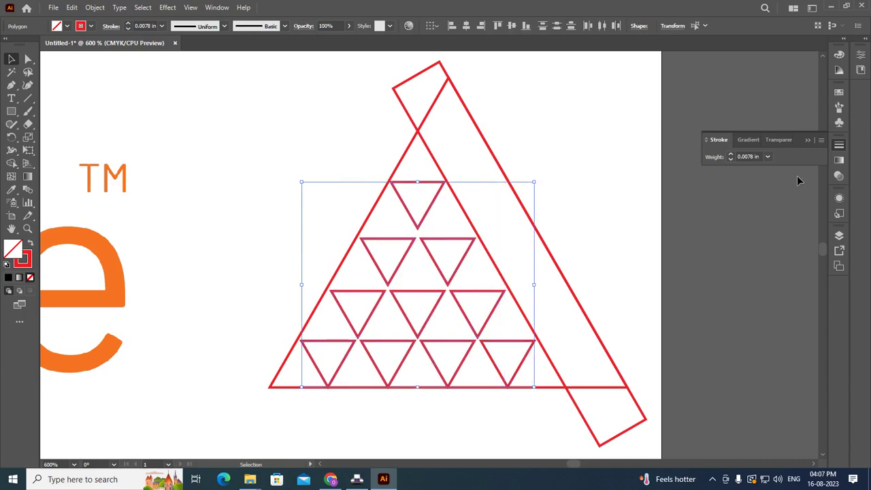
{"action": "left_click", "coordinate": [558, 29]}
{"action": "key", "text": "ctrl+z"}
{"action": "left_click", "coordinate": [544, 27]}
{"action": "key", "text": "ctrl+z"}
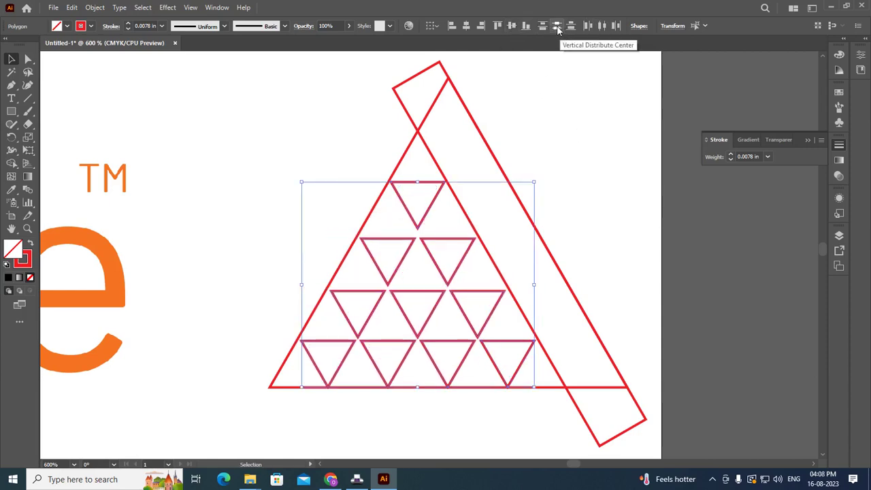
{"action": "left_click", "coordinate": [556, 28]}
{"action": "key", "text": "ctrl+z"}
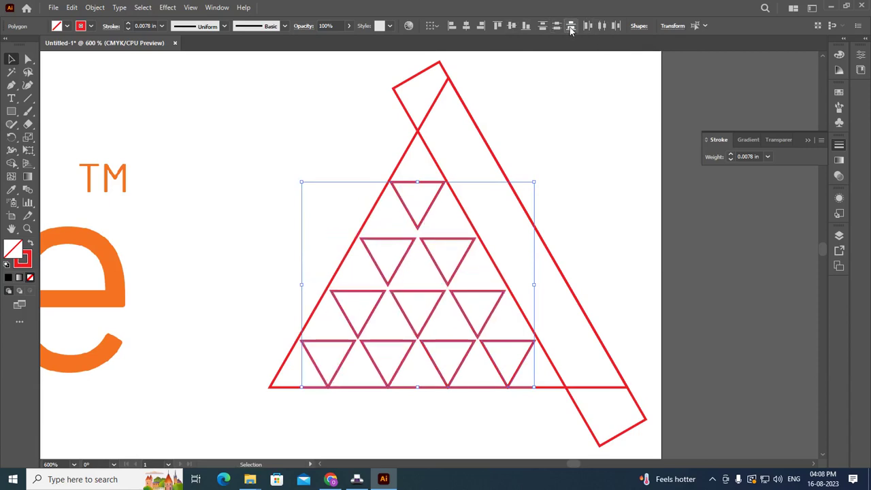
{"action": "left_click", "coordinate": [571, 27]}
{"action": "key", "text": "ctrl+z"}
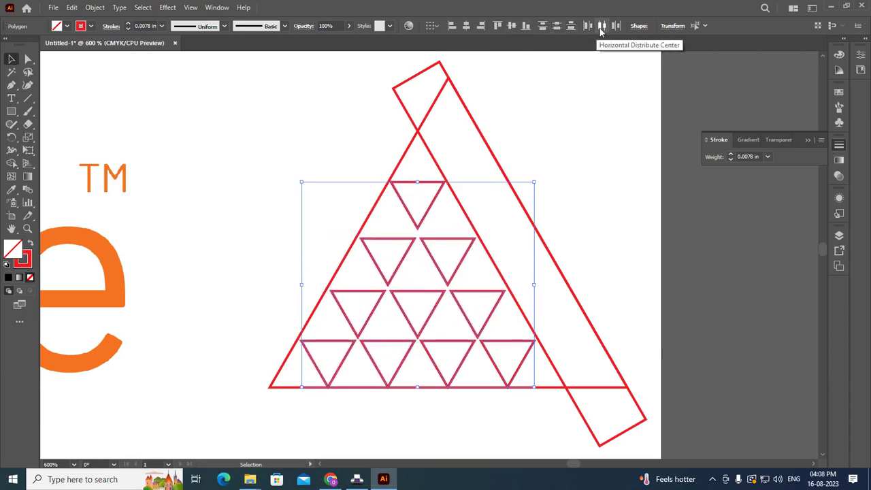
{"action": "left_click", "coordinate": [513, 27]}
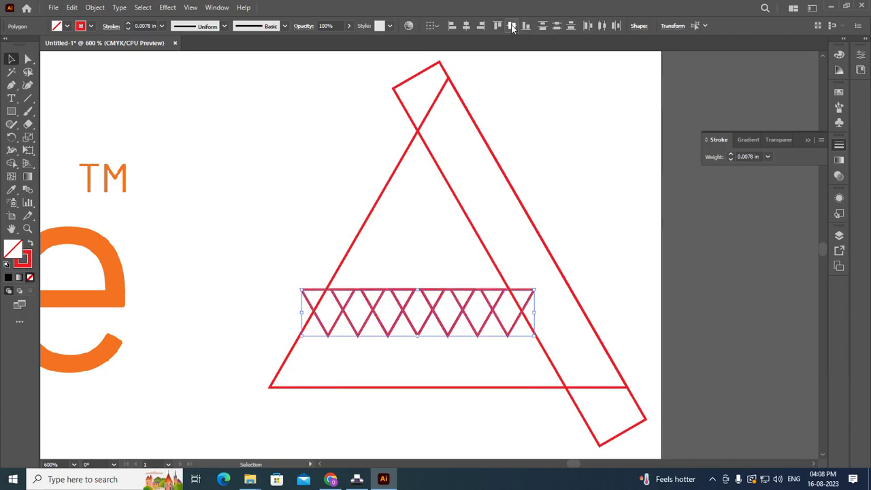
{"action": "key", "text": "ctrl+z"}
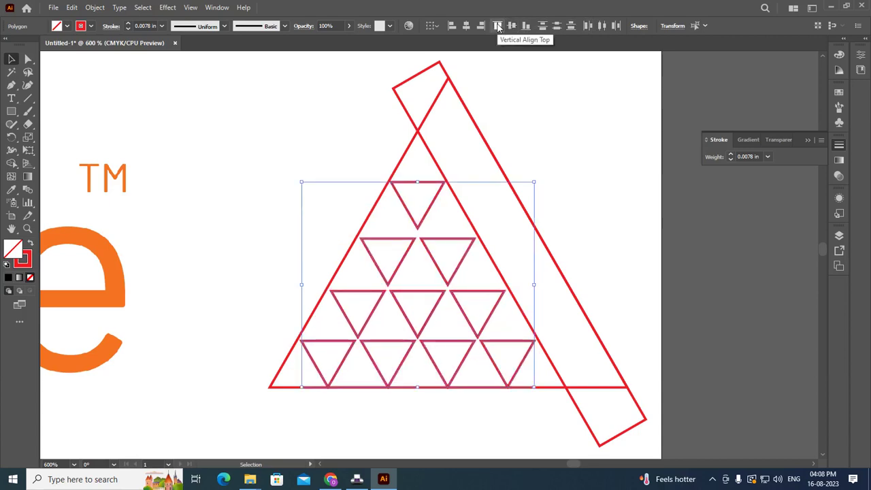
{"action": "left_click", "coordinate": [526, 27]}
{"action": "key", "text": "ctrl+z"}
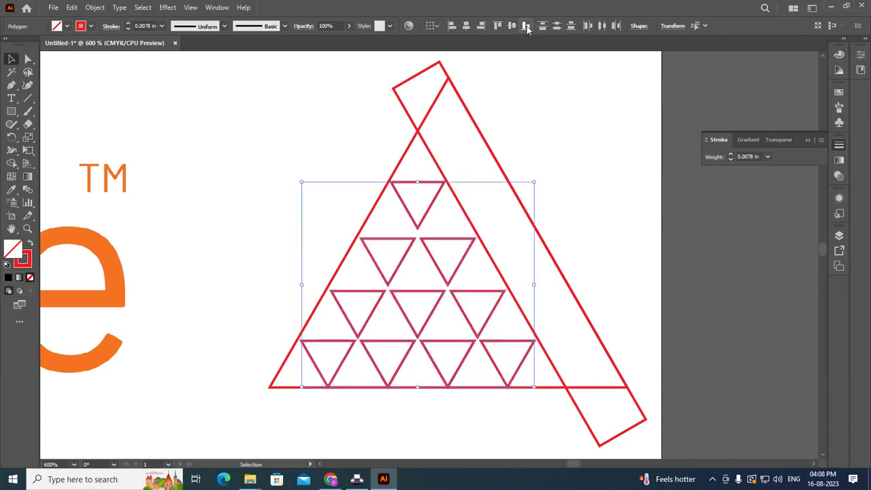
{"action": "left_click", "coordinate": [499, 25]}
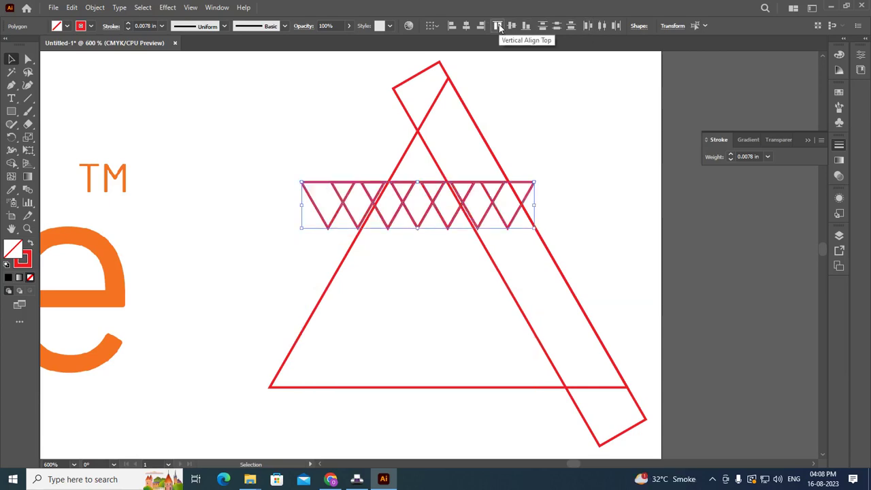
{"action": "key", "text": "ctrl+z"}
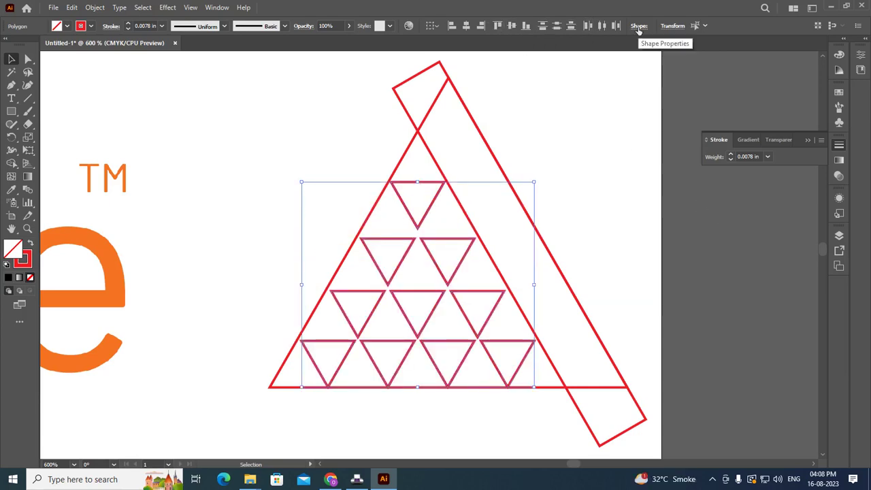
Fine-tune the top small triangle's height with up and down nudges.
{"action": "left_click", "coordinate": [719, 243]}
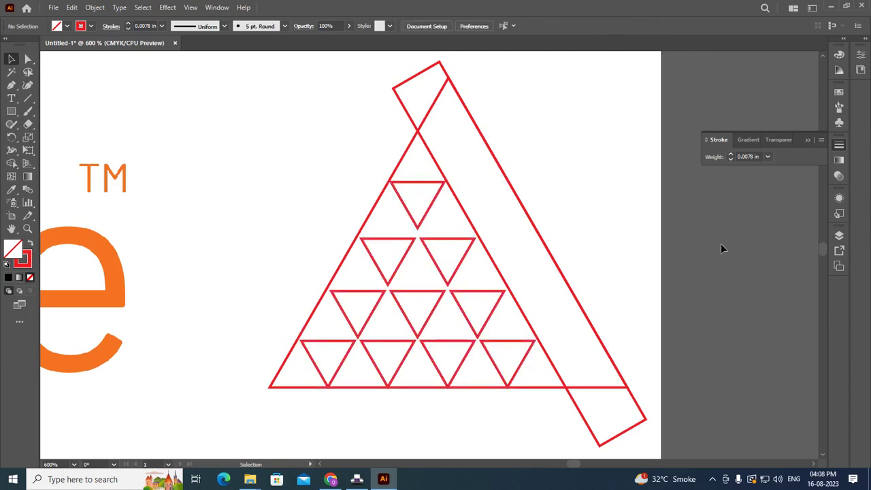
{"action": "left_click", "coordinate": [434, 208]}
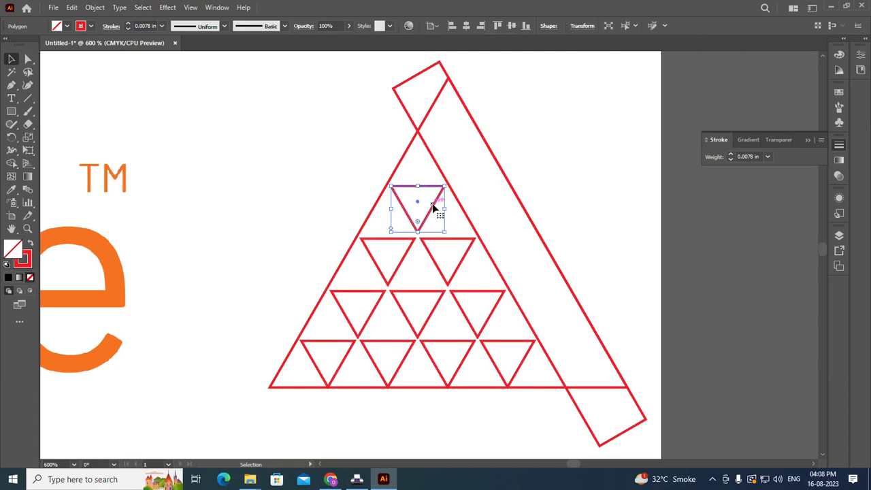
{"action": "key", "text": "Down"}
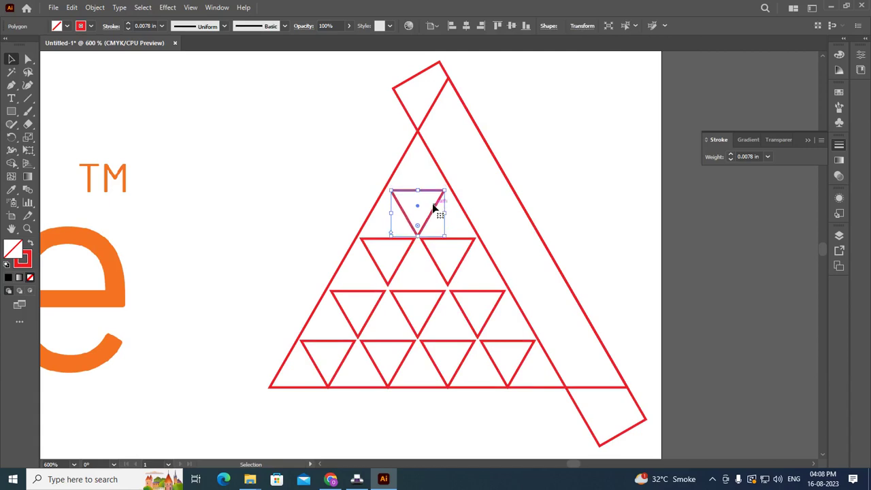
{"action": "key", "text": "Up"}
{"action": "left_click", "coordinate": [437, 314]}
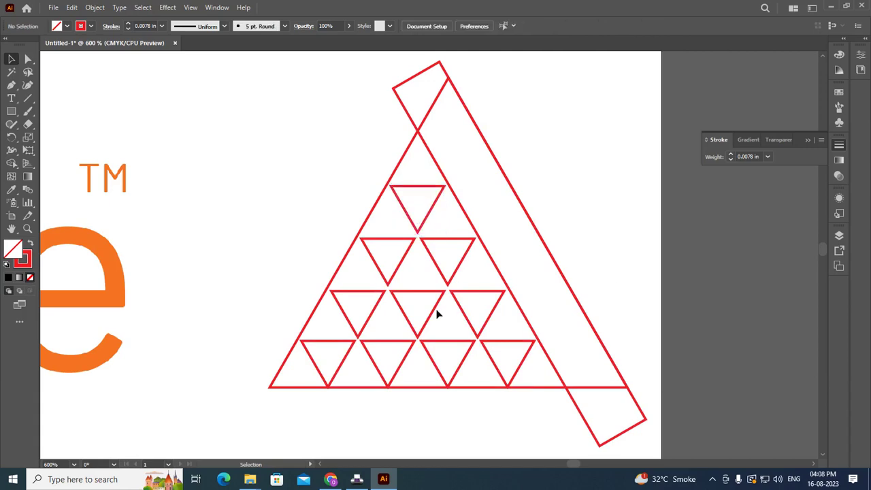
{"action": "left_click", "coordinate": [426, 222]}
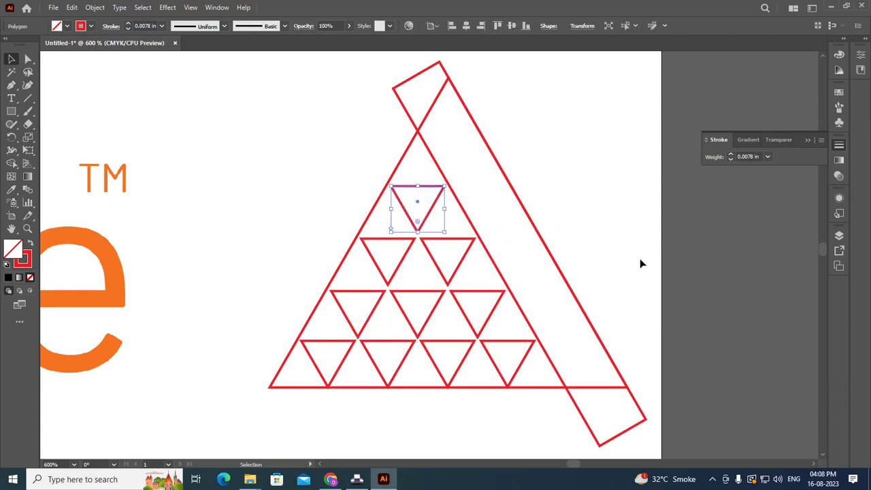
{"action": "key", "text": "Up"}
{"action": "left_click", "coordinate": [658, 266]}
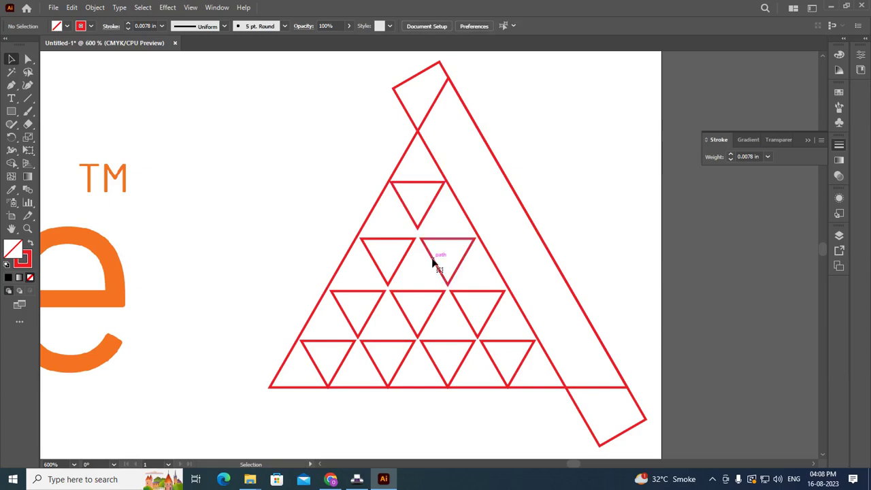
Check the second-row triangles and re-nudge the top triangle into position.
{"action": "left_click", "coordinate": [433, 262]}
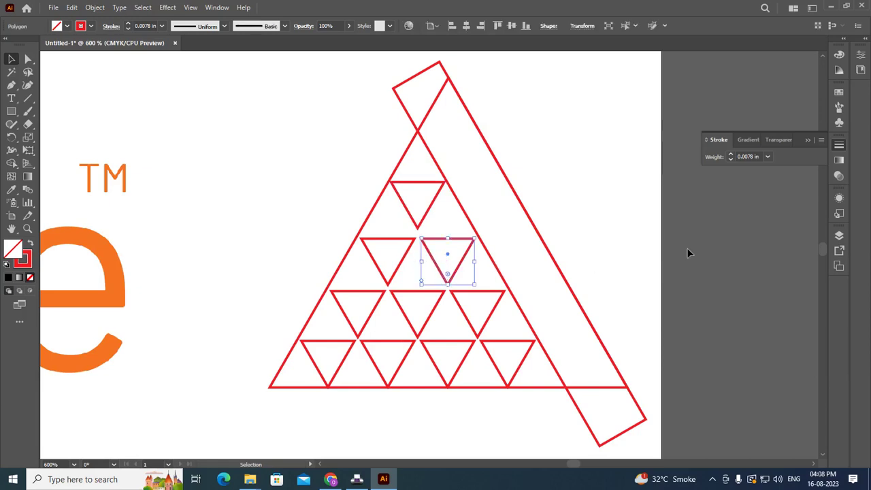
{"action": "left_click", "coordinate": [697, 271]}
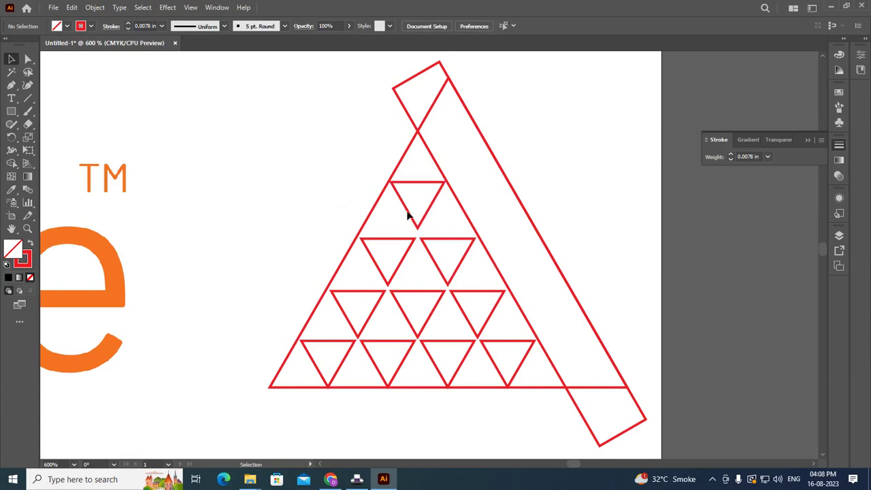
{"action": "left_click", "coordinate": [428, 216]}
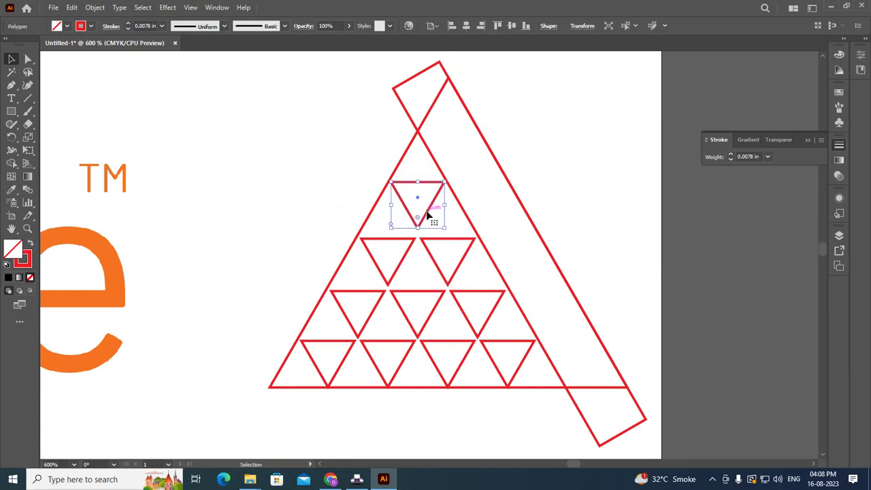
{"action": "left_click", "coordinate": [405, 259]}
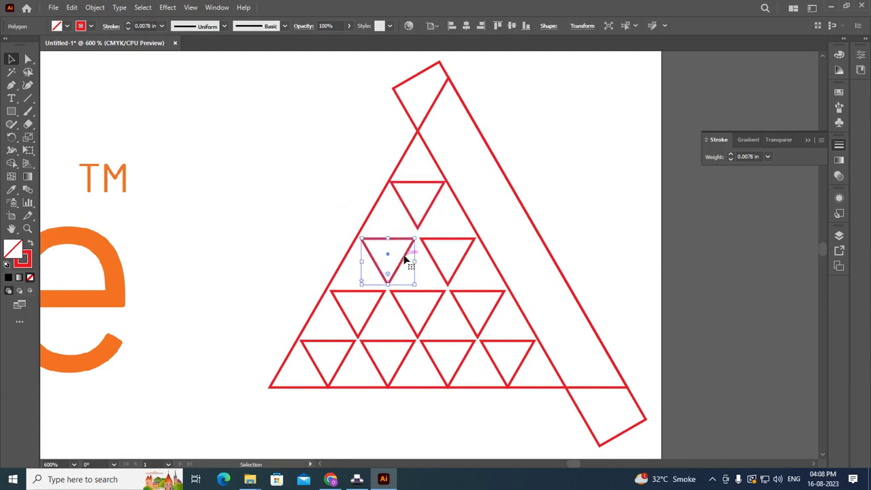
{"action": "left_click", "coordinate": [421, 222]}
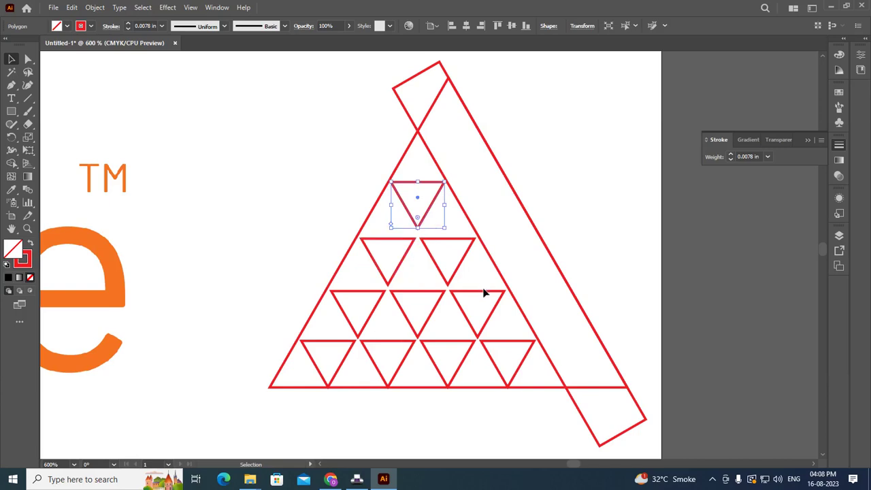
{"action": "key", "text": "Down"}
{"action": "key", "text": "Down"}
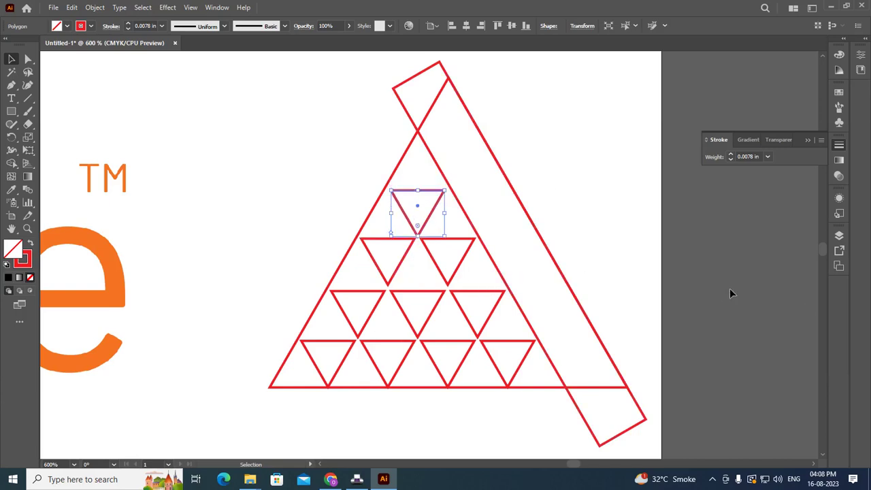
{"action": "key", "text": "Up"}
{"action": "key", "text": "Up"}
{"action": "left_click", "coordinate": [706, 297]}
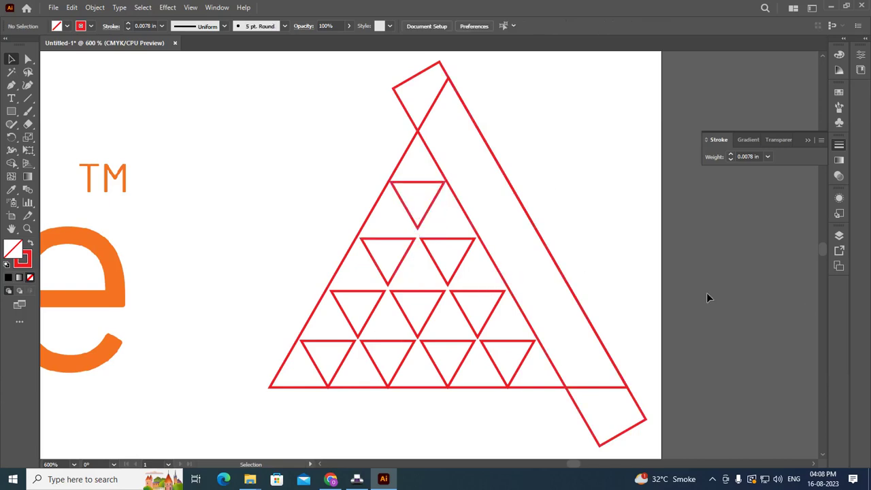
Nudge the third-row right triangle up into line with its row.
{"action": "left_click", "coordinate": [453, 274]}
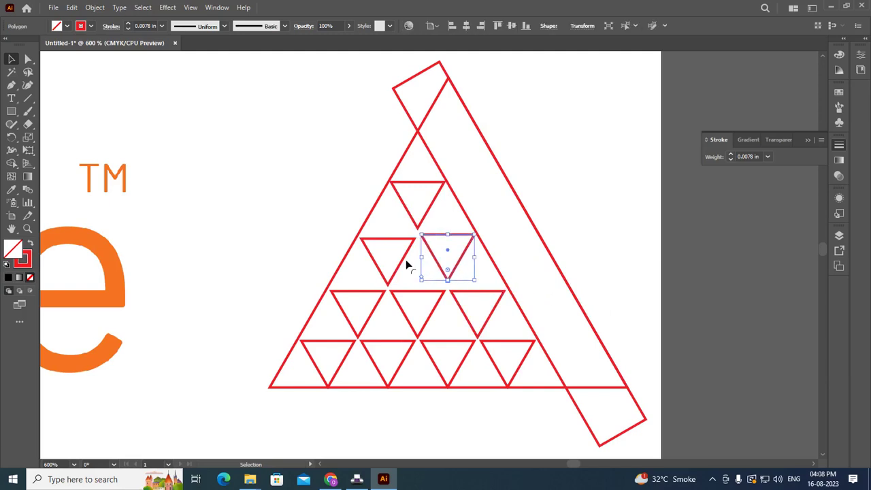
{"action": "left_click", "coordinate": [403, 263]}
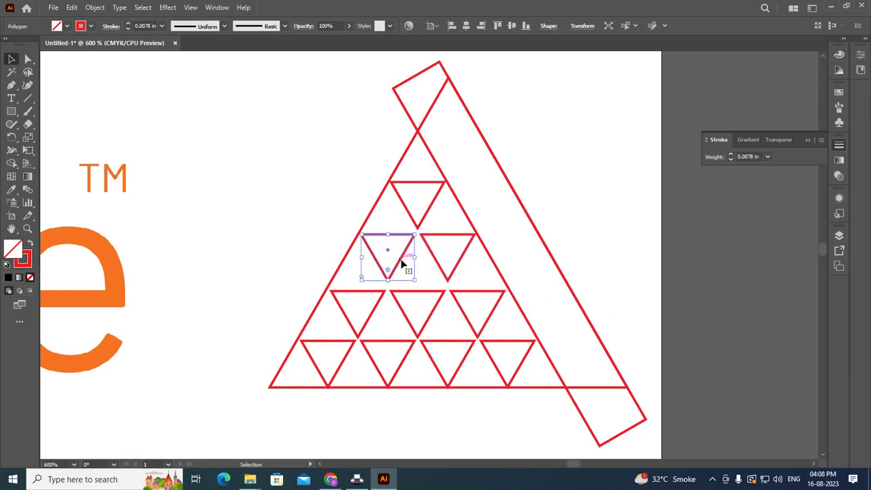
{"action": "left_click", "coordinate": [368, 321]}
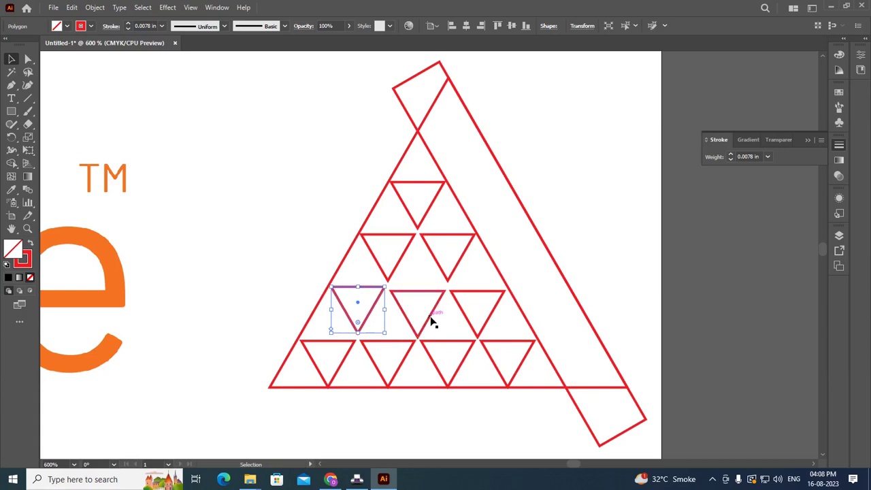
{"action": "left_click", "coordinate": [433, 323]}
{"action": "left_click", "coordinate": [473, 329]}
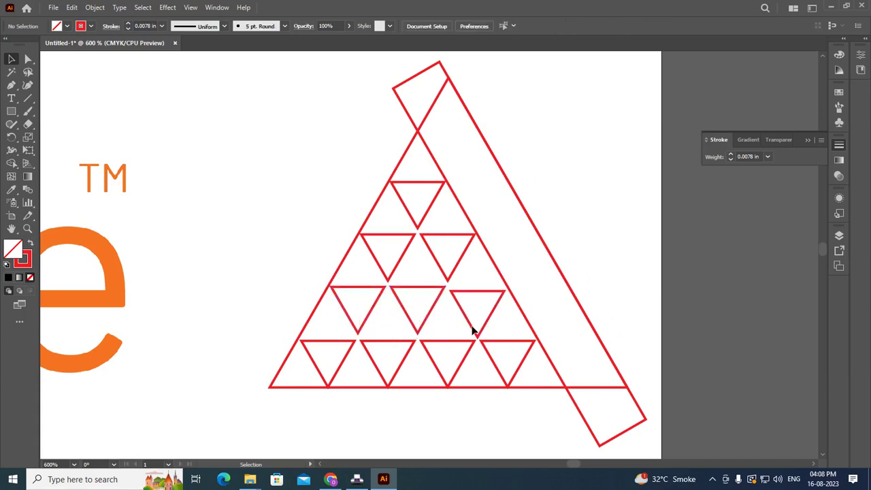
{"action": "left_click_drag", "start_coordinate": [475, 330], "coordinate": [475, 326]}
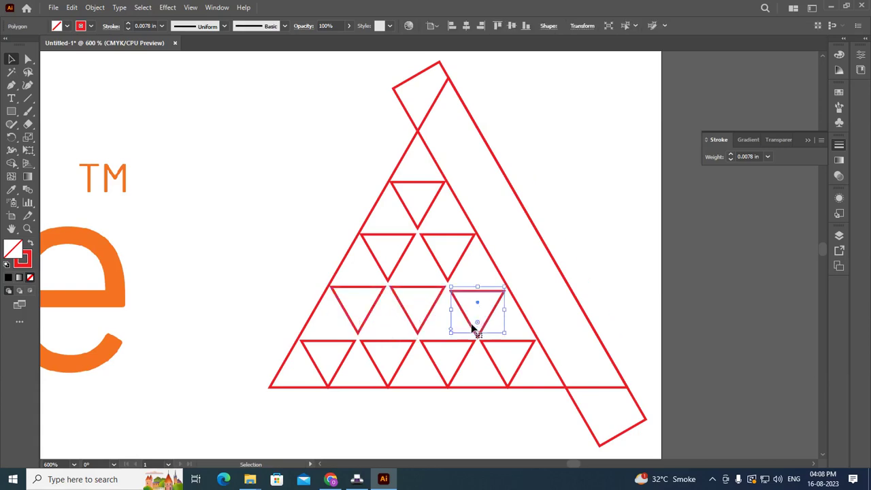
{"action": "left_click", "coordinate": [732, 306]}
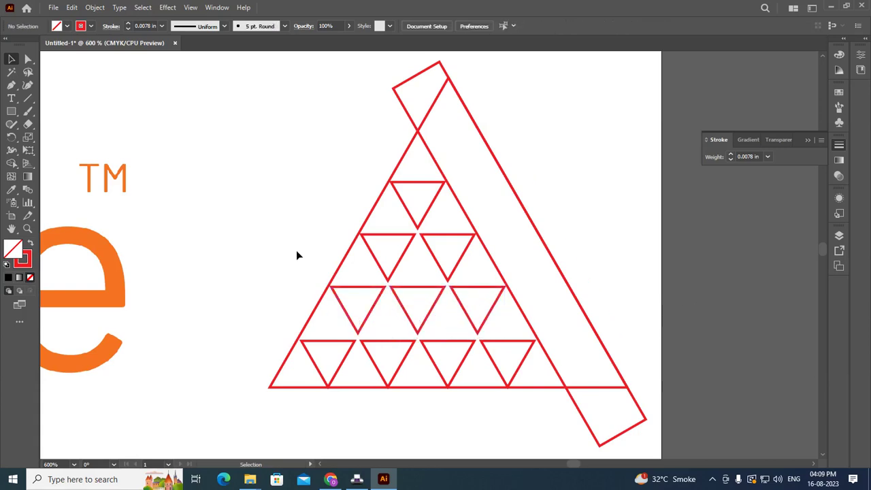
{"action": "left_click", "coordinate": [347, 351]}
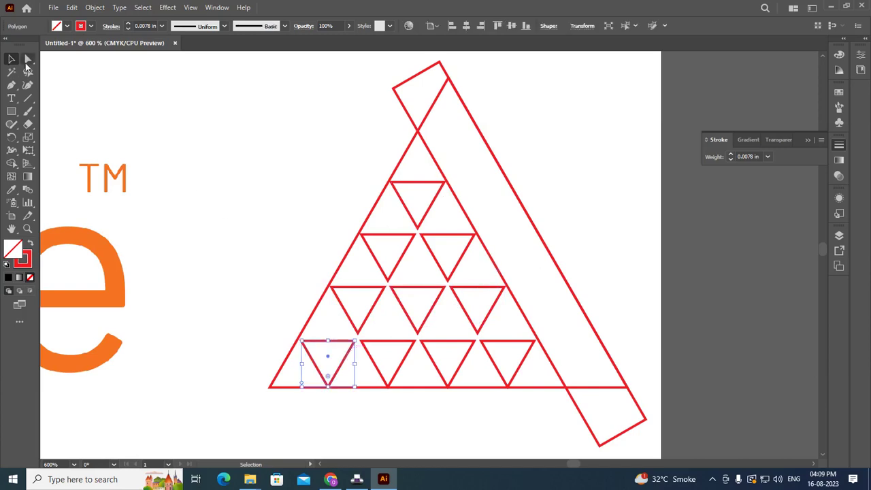
{"action": "left_click", "coordinate": [28, 60]}
Round the bottom-left triangle's corners to 1 pt.
{"action": "scroll", "coordinate": [340, 367], "scroll_direction": "up", "scroll_amount": 1}
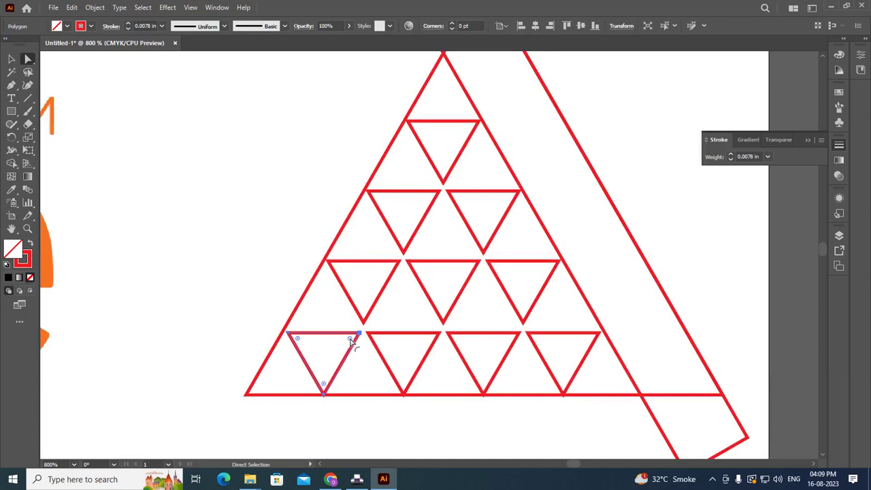
{"action": "left_click_drag", "start_coordinate": [351, 341], "coordinate": [350, 344]}
{"action": "left_click", "coordinate": [470, 26]}
{"action": "type", "text": "1"}
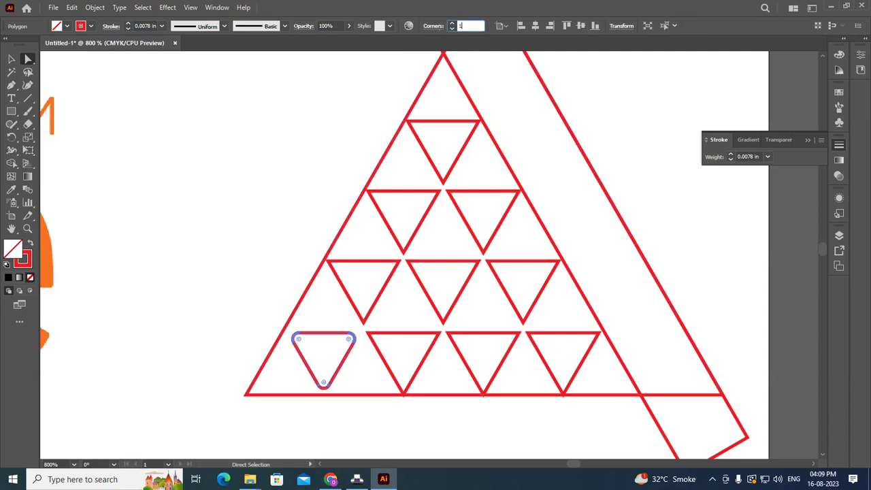
{"action": "key", "text": "Return"}
{"action": "left_click", "coordinate": [12, 59]}
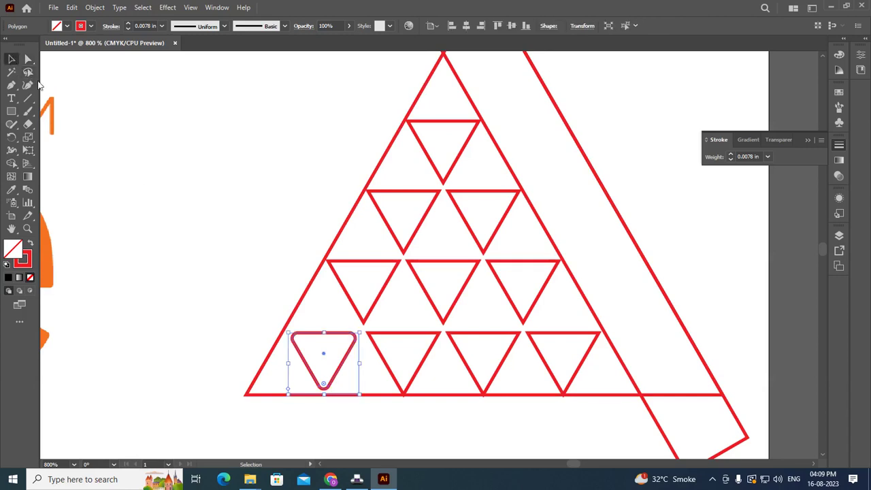
{"action": "left_click", "coordinate": [371, 365]}
Round the second and third bottom-row triangles' corners, entering 1 and 2.
{"action": "left_click", "coordinate": [386, 364]}
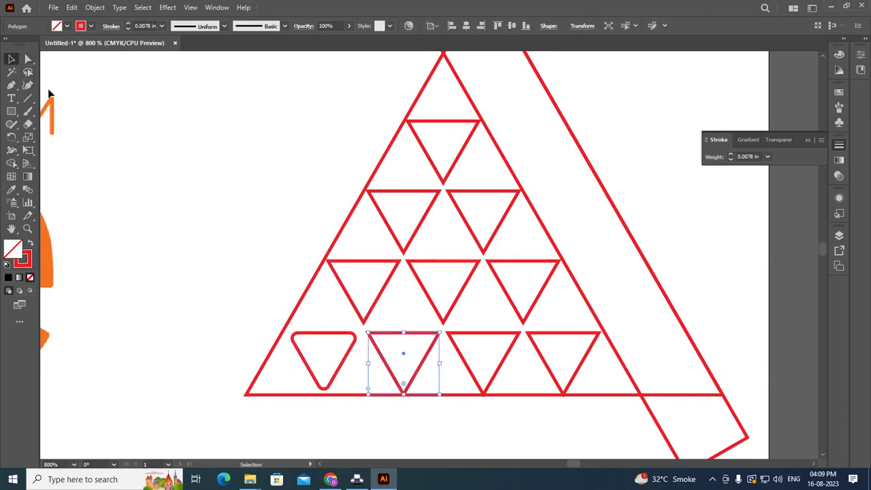
{"action": "left_click", "coordinate": [28, 60]}
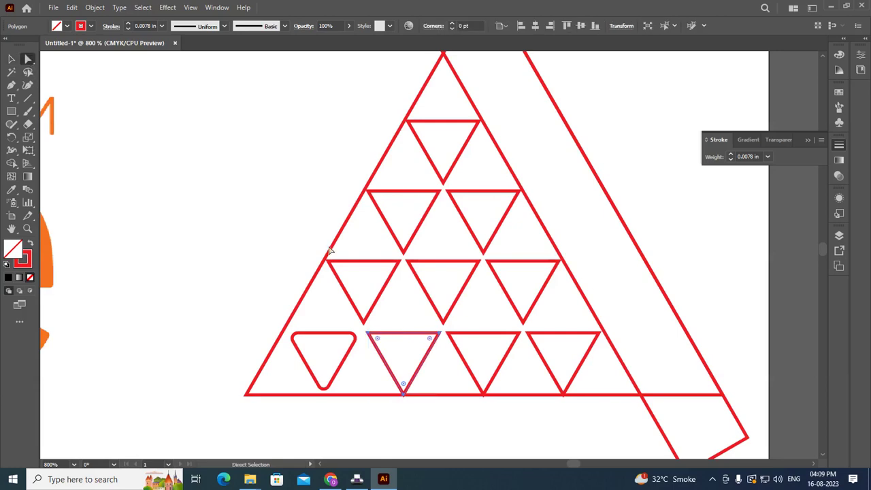
{"action": "left_click", "coordinate": [473, 23]}
{"action": "type", "text": "1"}
{"action": "key", "text": "Return"}
{"action": "left_click", "coordinate": [12, 59]}
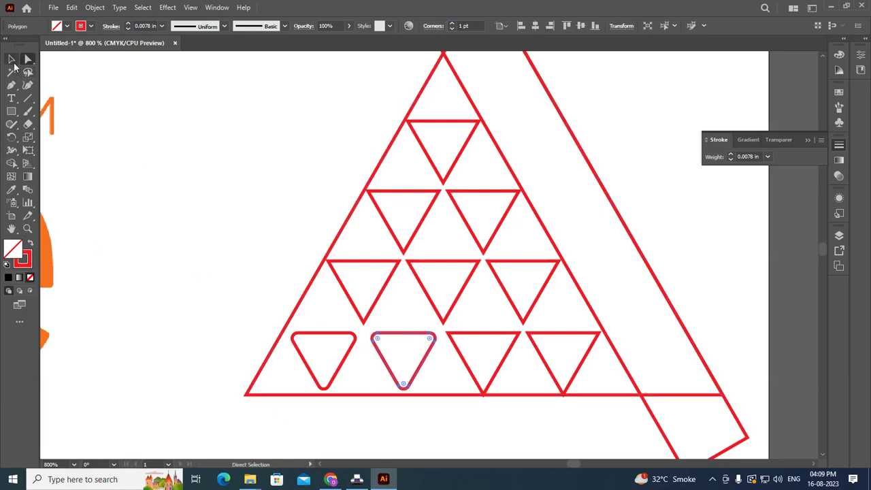
{"action": "left_click", "coordinate": [473, 373]}
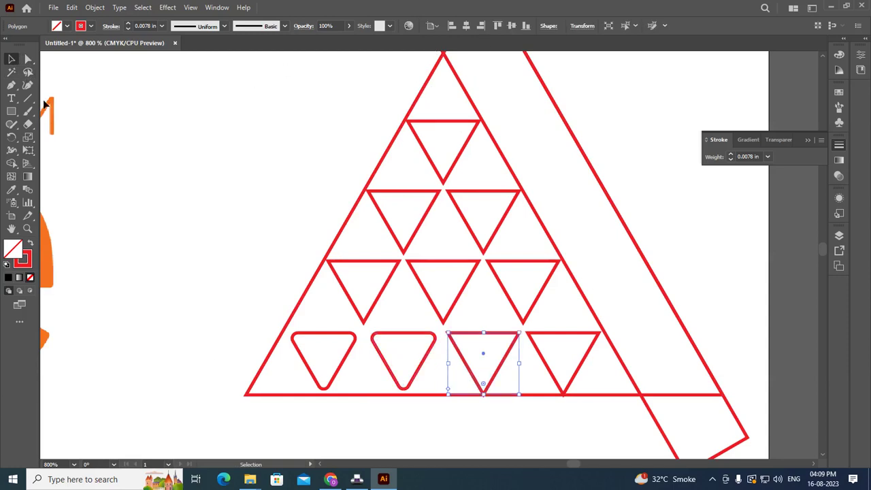
{"action": "left_click", "coordinate": [28, 60]}
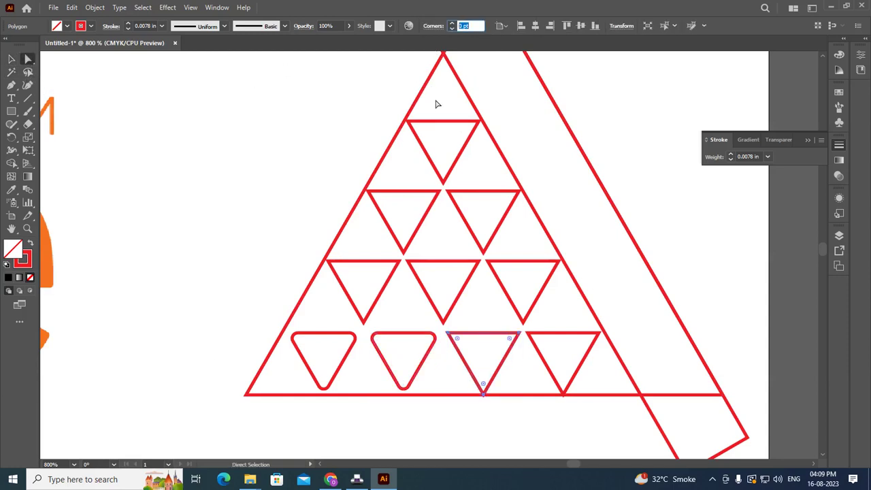
{"action": "type", "text": "2"}
{"action": "key", "text": "Return"}
{"action": "left_click", "coordinate": [12, 60]}
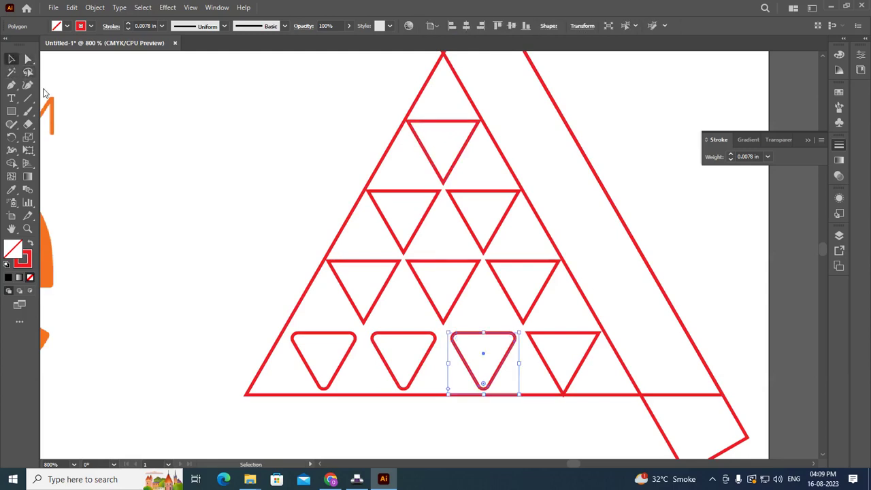
{"action": "left_click", "coordinate": [618, 375]}
Select the remaining seven triangles and give them 1 pt rounded corners.
{"action": "left_click", "coordinate": [538, 348]}
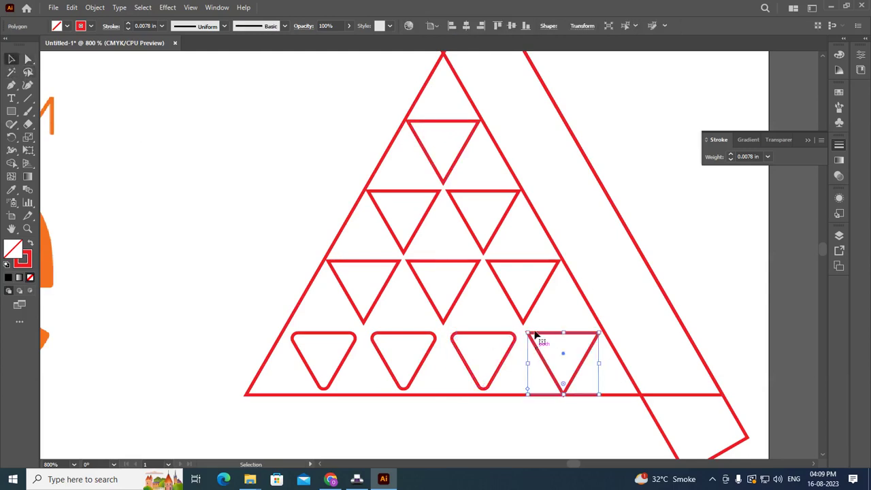
{"action": "left_click", "coordinate": [531, 310], "text": "shift"}
{"action": "left_click", "coordinate": [458, 301], "text": "shift"}
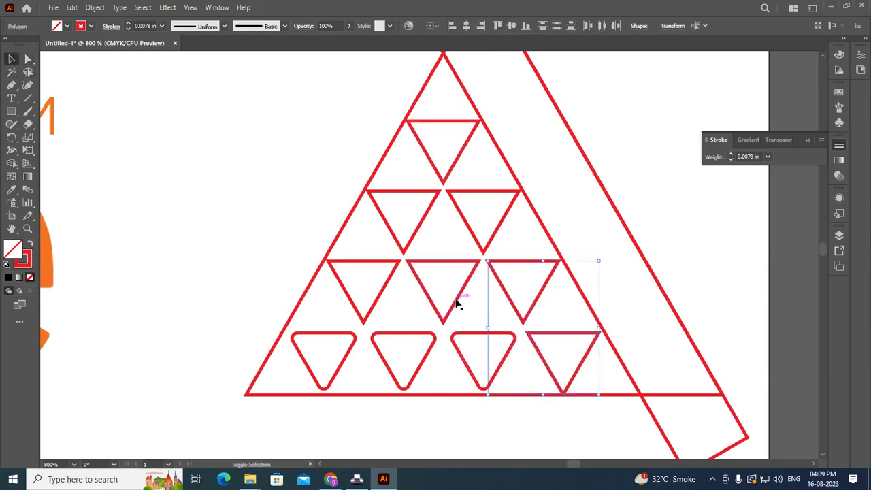
{"action": "left_click", "coordinate": [374, 304], "text": "shift"}
{"action": "left_click", "coordinate": [402, 242], "text": "shift"}
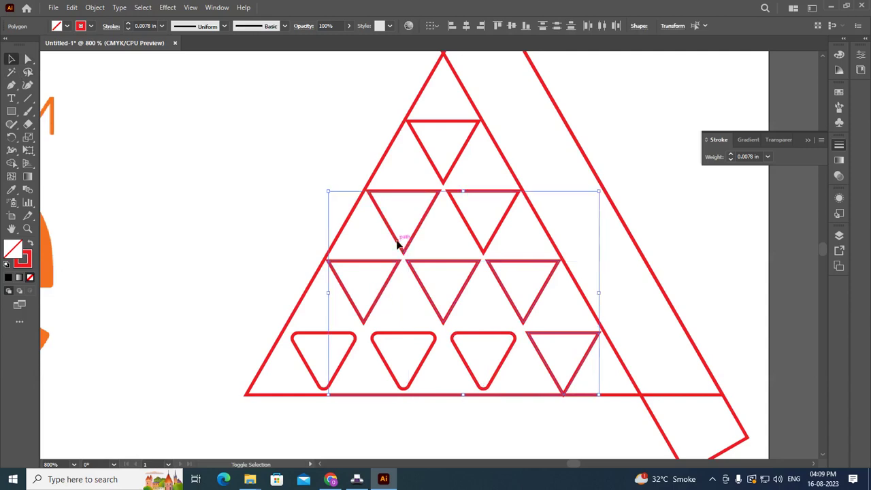
{"action": "left_click", "coordinate": [478, 246], "text": "shift"}
{"action": "left_click", "coordinate": [452, 170], "text": "shift"}
{"action": "left_click", "coordinate": [28, 60]}
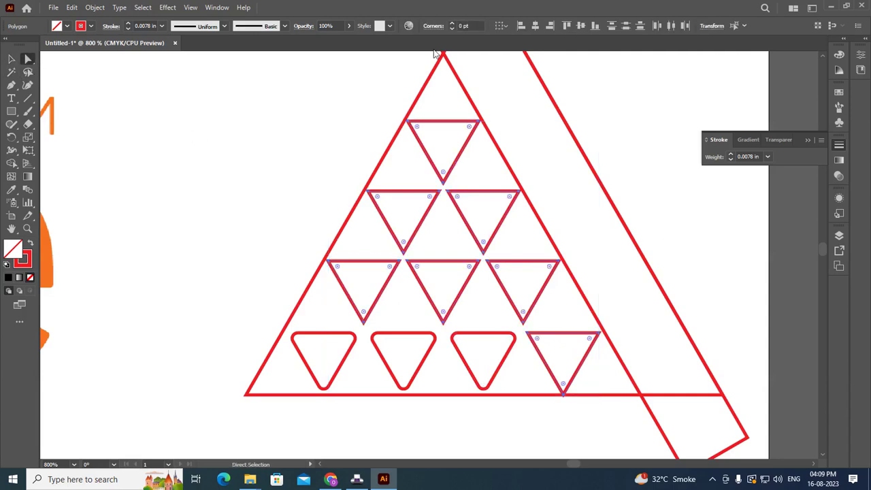
{"action": "type", "text": "1"}
{"action": "key", "text": "Return"}
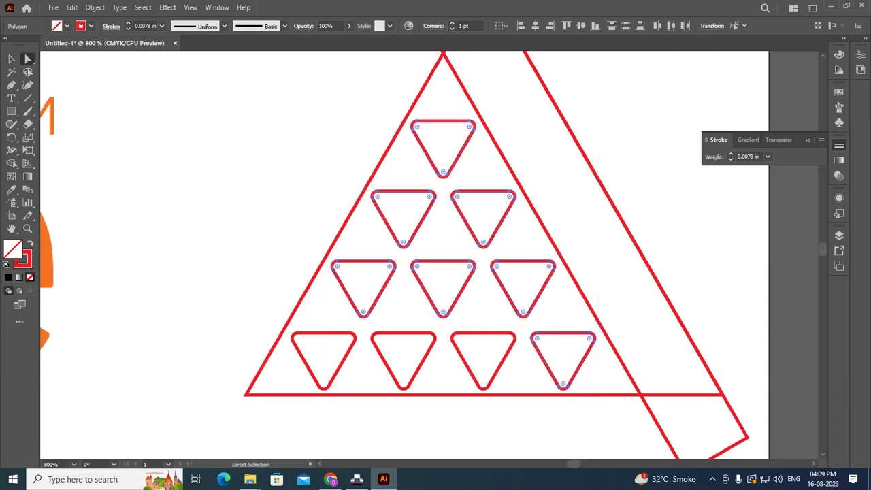
{"action": "left_click", "coordinate": [11, 59]}
{"action": "left_click", "coordinate": [263, 225]}
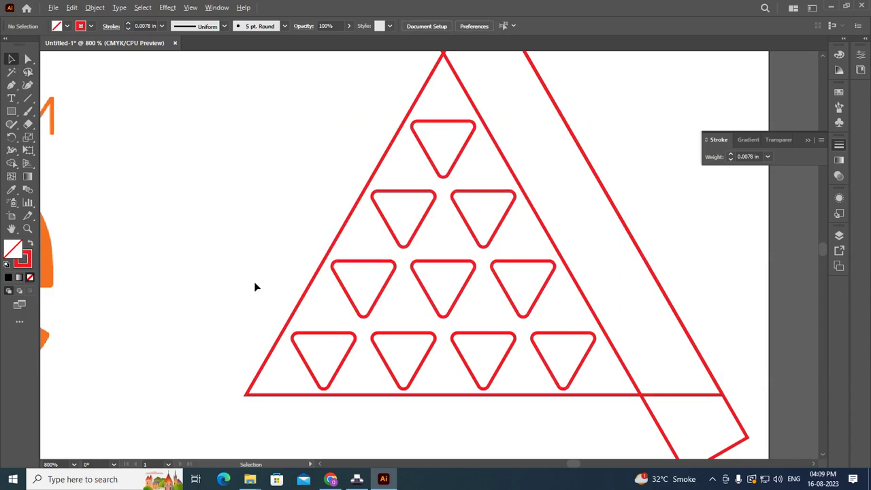
Zoom out to show the whole logo and Shift-select the small triangles row by row.
{"action": "scroll", "coordinate": [256, 287], "scroll_direction": "down", "scroll_amount": 1}
{"action": "scroll", "coordinate": [562, 380], "scroll_direction": "down", "scroll_amount": 3}
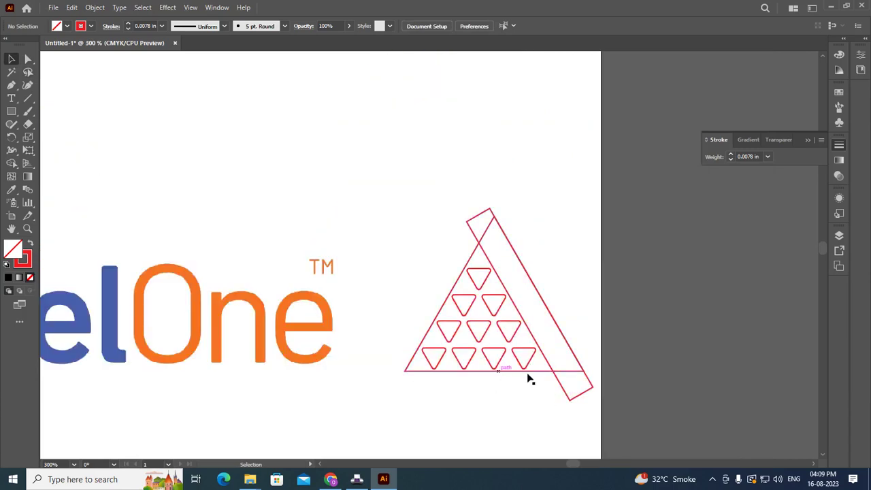
{"action": "scroll", "coordinate": [534, 388], "scroll_direction": "down", "scroll_amount": 2}
{"action": "scroll", "coordinate": [219, 405], "scroll_direction": "up", "scroll_amount": 1}
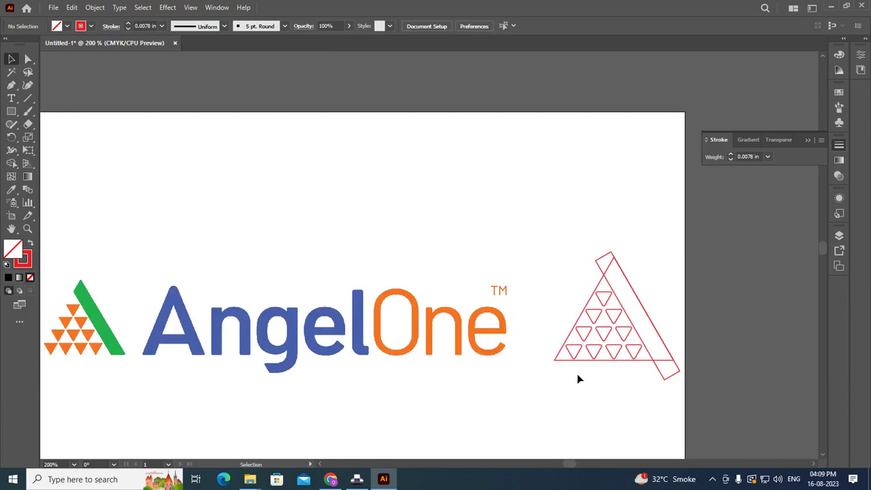
{"action": "left_click", "coordinate": [579, 355]}
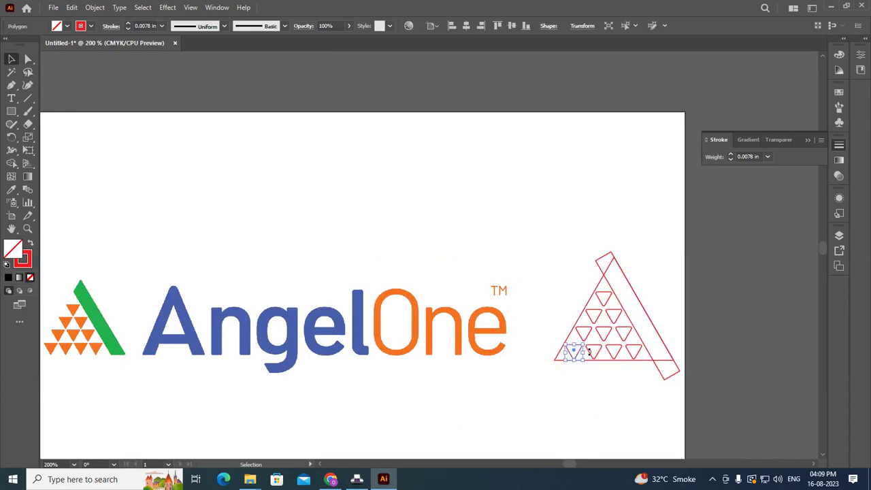
{"action": "left_click", "coordinate": [593, 351], "text": "shift"}
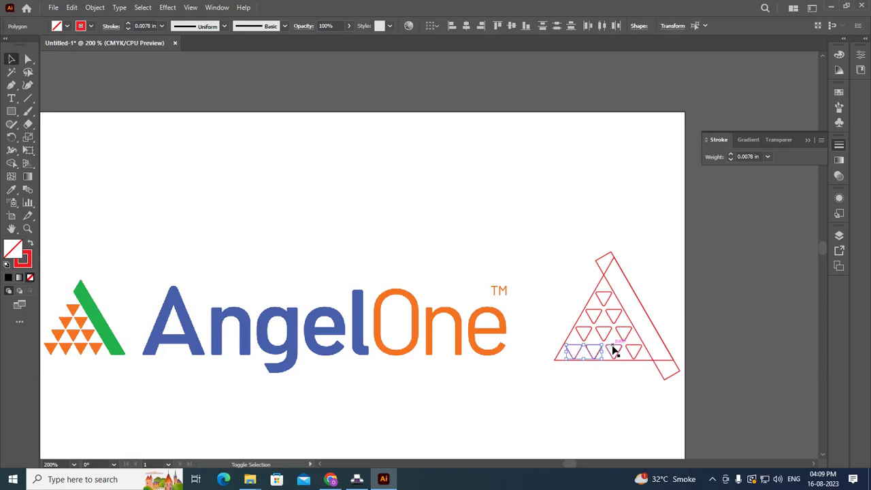
{"action": "left_click", "coordinate": [614, 350], "text": "shift"}
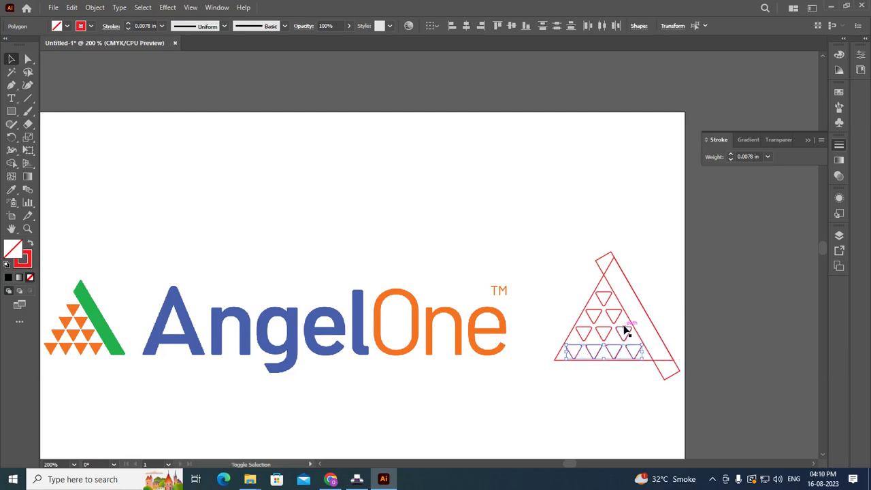
{"action": "left_click", "coordinate": [624, 331], "text": "shift"}
{"action": "left_click", "coordinate": [602, 334], "text": "shift"}
{"action": "left_click", "coordinate": [593, 316], "text": "shift"}
Sample the reference logo's orange onto all ten selected triangles, then deselect.
{"action": "left_click", "coordinate": [608, 300], "text": "shift"}
{"action": "key", "text": "i"}
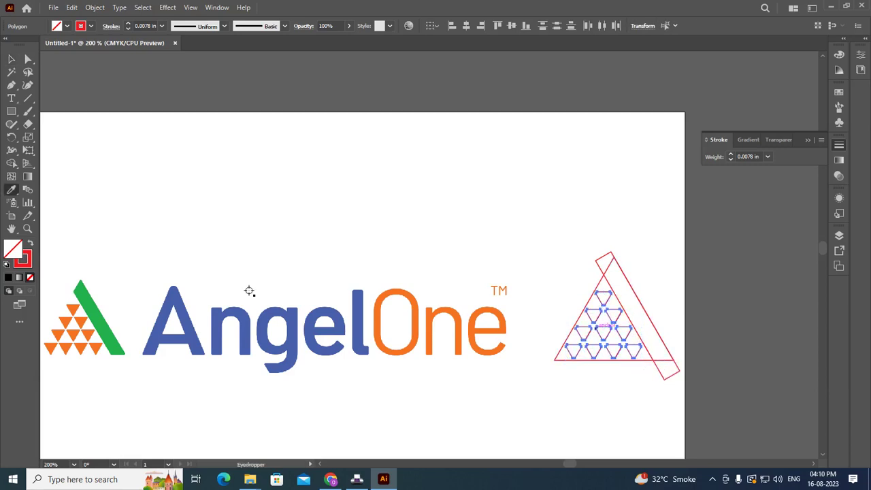
{"action": "left_click", "coordinate": [79, 323]}
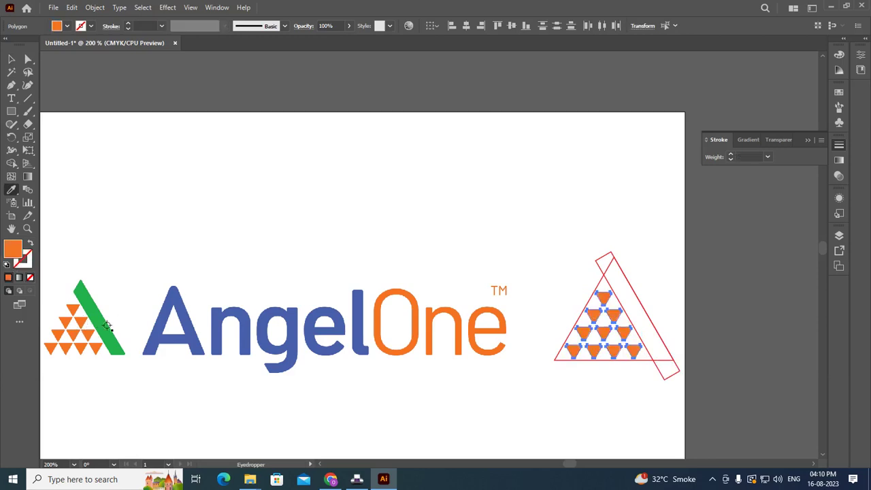
{"action": "left_click", "coordinate": [11, 59]}
{"action": "left_click", "coordinate": [189, 95]}
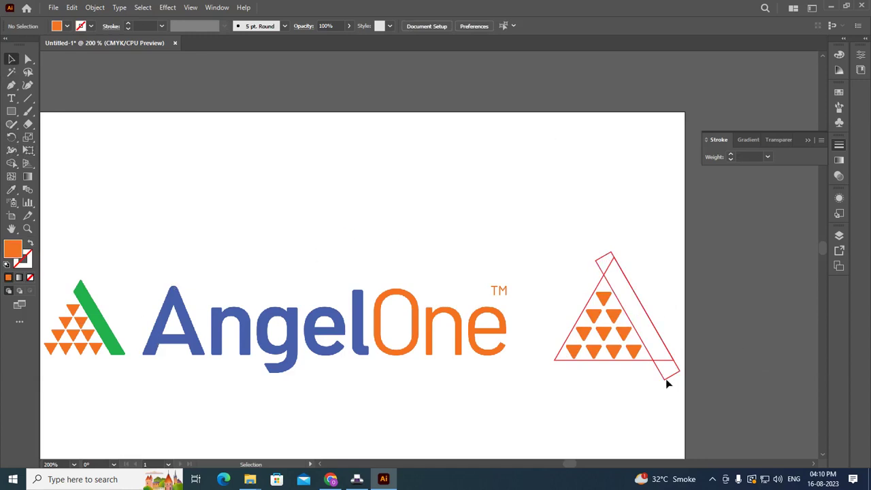
Merge the diagonal bar's overlap with the red triangle using Shape Builder.
{"action": "left_click", "coordinate": [557, 363]}
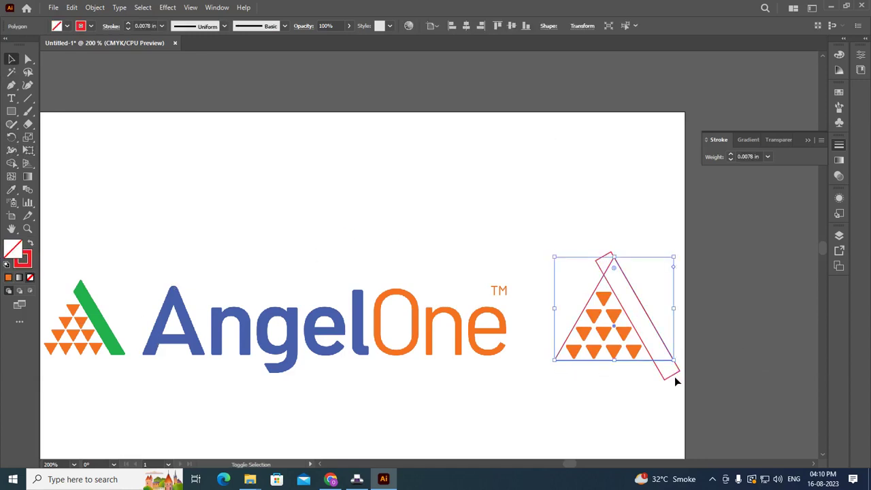
{"action": "left_click", "coordinate": [672, 378], "text": "shift"}
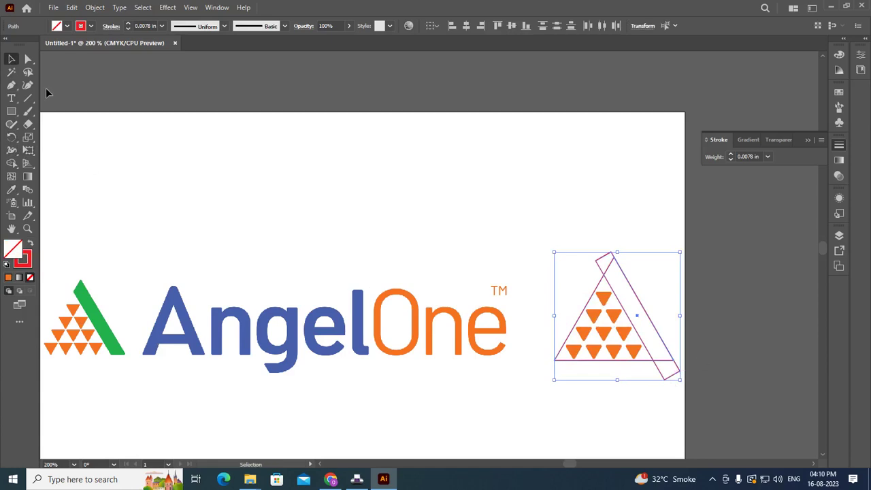
{"action": "left_click", "coordinate": [13, 165]}
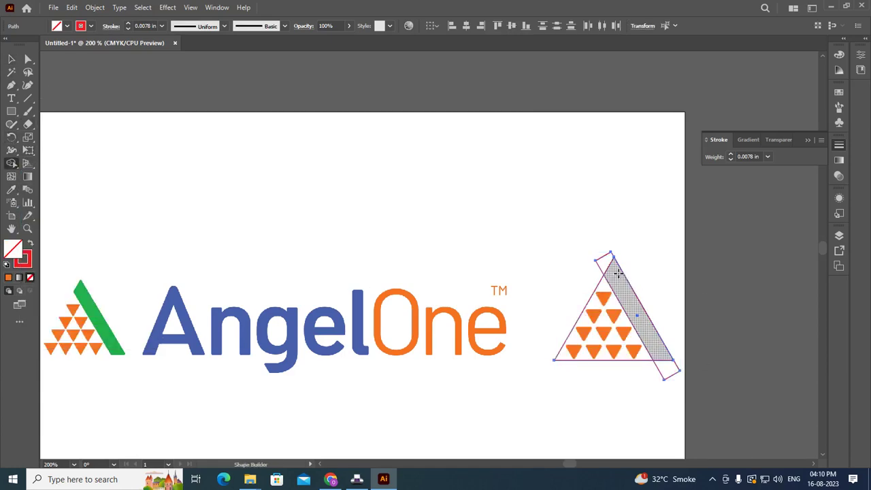
{"action": "left_click", "coordinate": [617, 273]}
{"action": "left_click", "coordinate": [11, 60]}
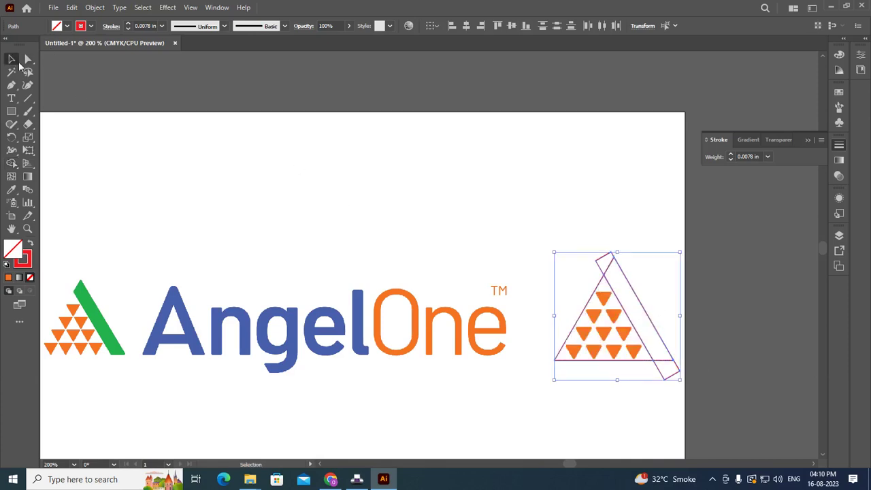
Select the triangle outline, test-nudge it right and back, and check nudge preferences.
{"action": "left_click", "coordinate": [566, 249]}
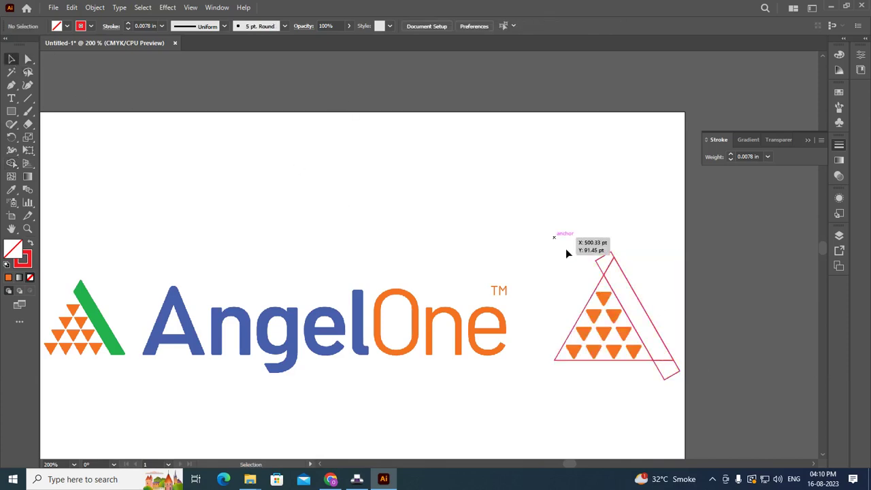
{"action": "left_click", "coordinate": [610, 284]}
{"action": "key", "text": "Right"}
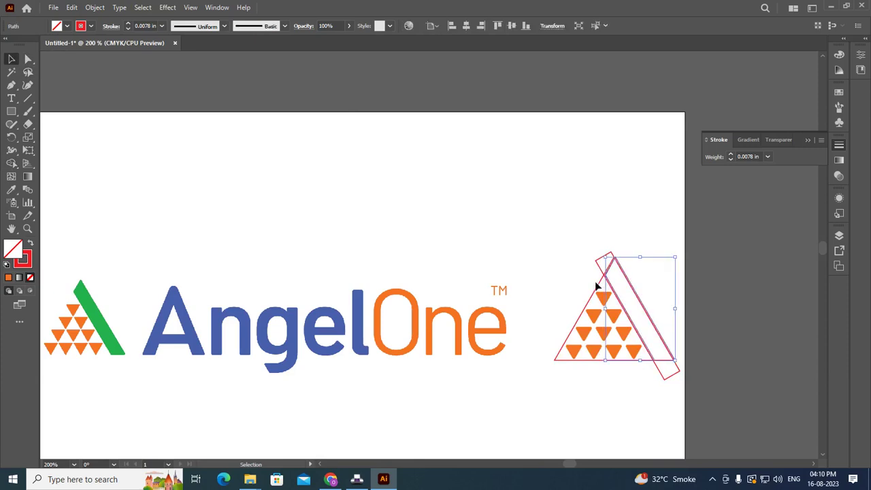
{"action": "key", "text": "Left"}
{"action": "key", "text": "ctrl+k"}
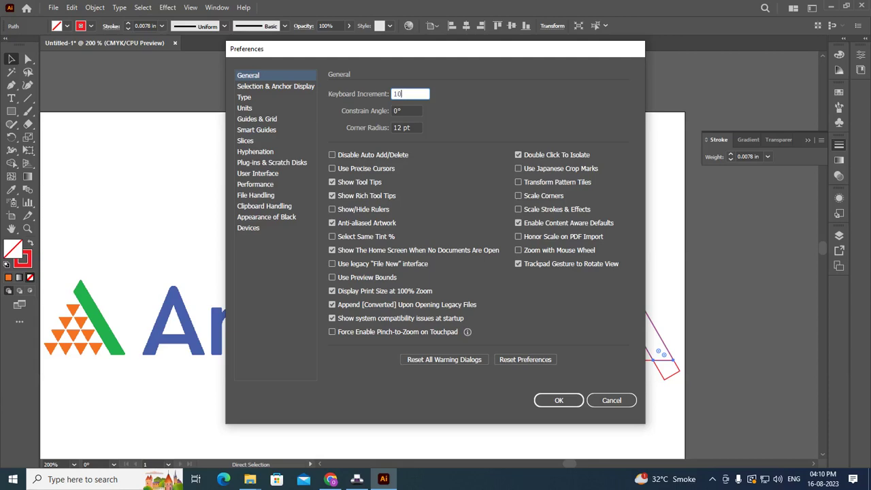
{"action": "key", "text": "Return"}
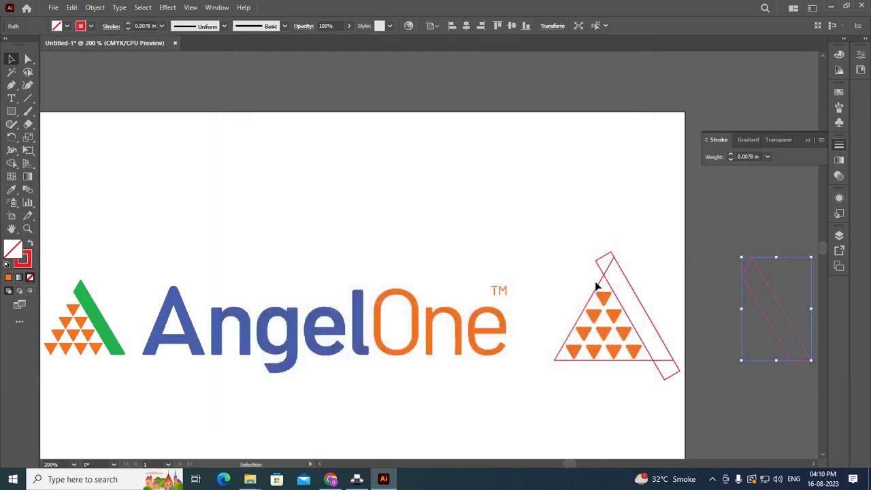
Delete the leftover thin strip and the red triangle outline.
{"action": "left_click", "coordinate": [703, 406]}
{"action": "left_click", "coordinate": [669, 378]}
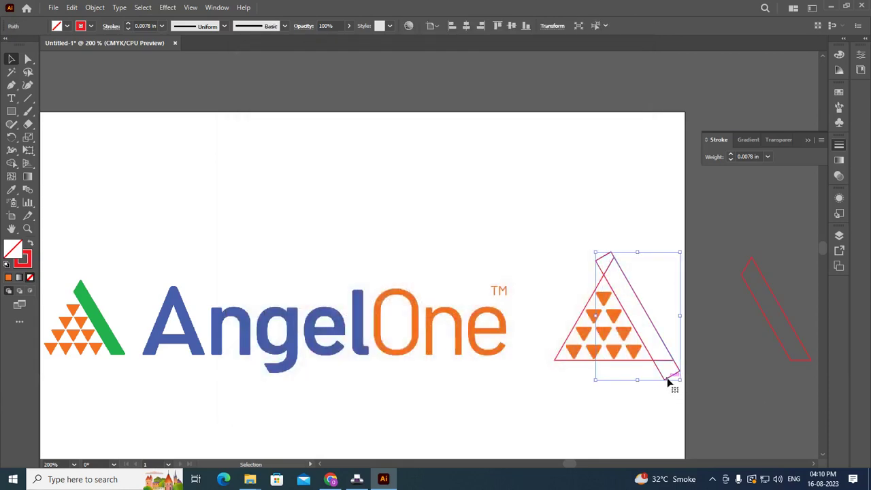
{"action": "key", "text": "Delete"}
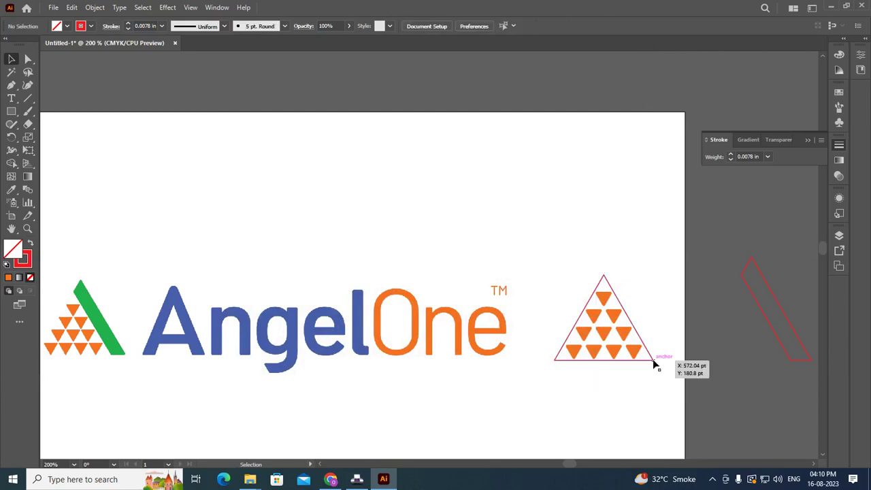
{"action": "left_click", "coordinate": [654, 362]}
{"action": "key", "text": "Delete"}
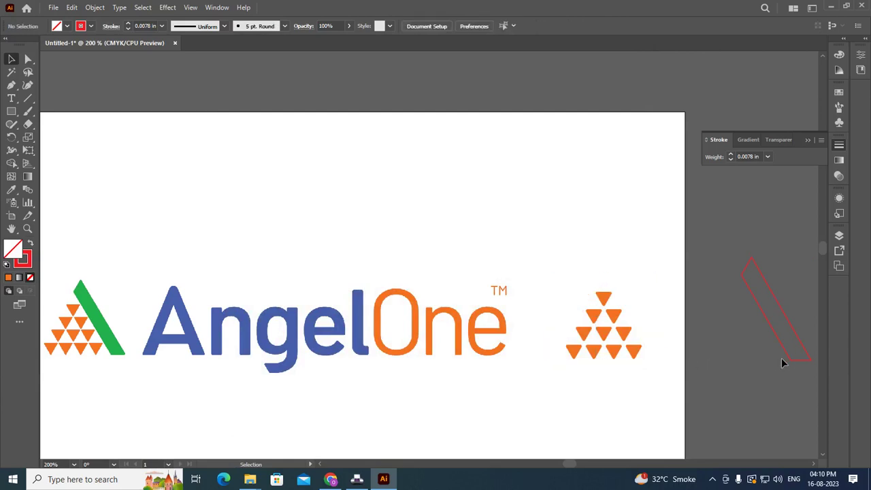
Shift the diagonal bar left beside the pyramid and fill it with the original logo's green.
{"action": "left_click", "coordinate": [789, 358]}
{"action": "key", "text": "shift+Left"}
{"action": "key", "text": "shift+Left"}
{"action": "key", "text": "shift+Left"}
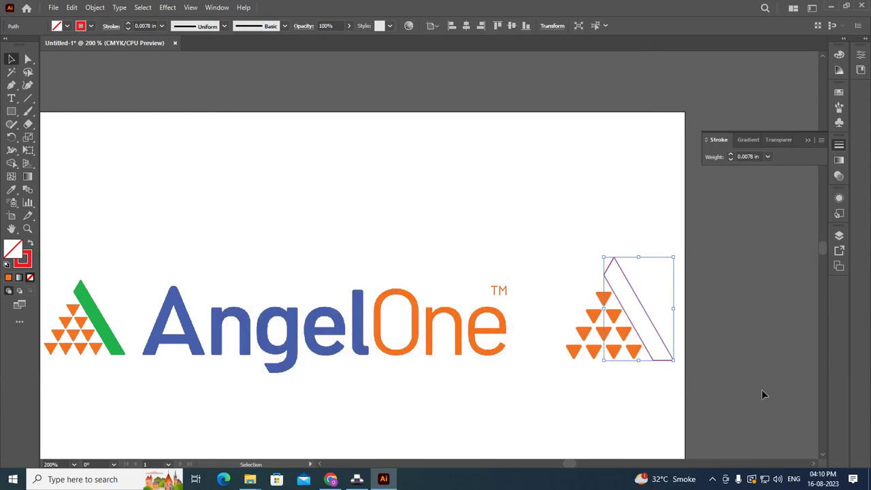
{"action": "left_click", "coordinate": [763, 395]}
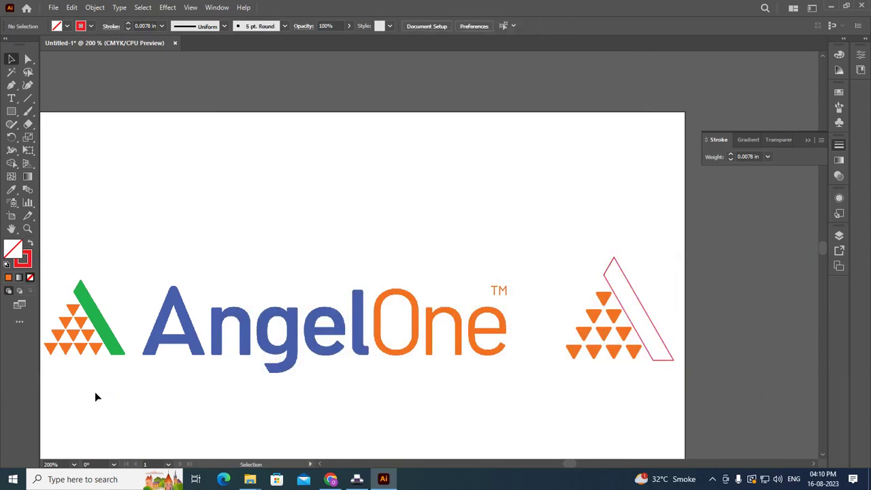
{"action": "left_click", "coordinate": [664, 366]}
{"action": "key", "text": "i"}
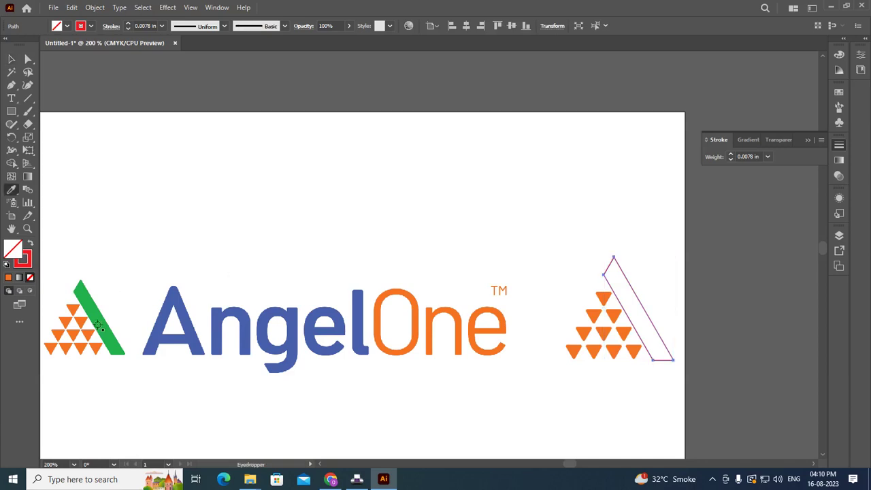
{"action": "left_click", "coordinate": [103, 335]}
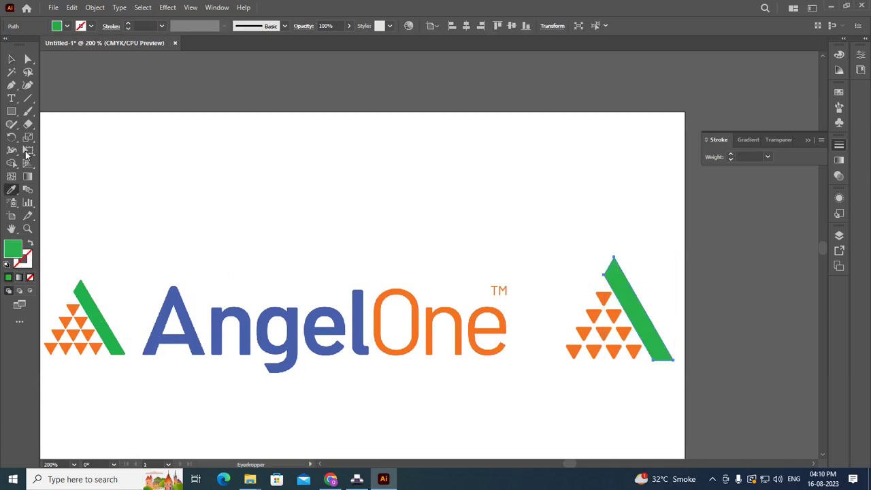
Give the green bar 1 pt rounded corners, then check the finished mark.
{"action": "key", "text": "a"}
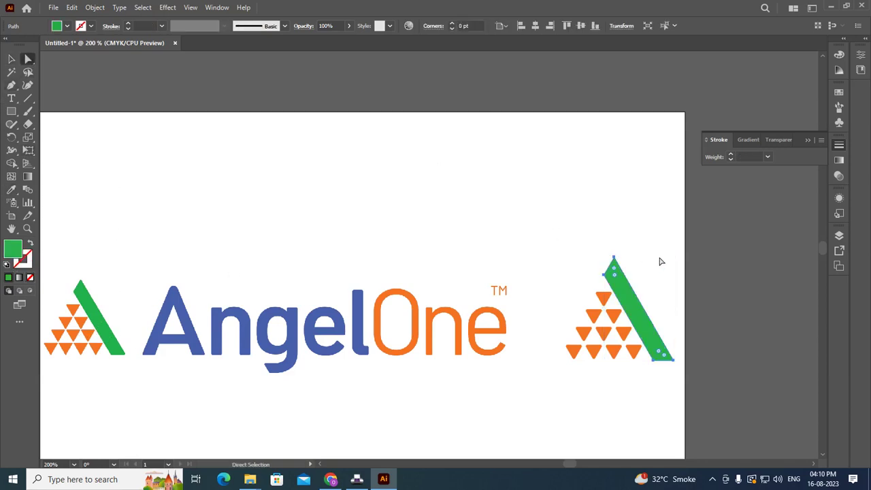
{"action": "left_click", "coordinate": [470, 26]}
{"action": "type", "text": "1"}
{"action": "key", "text": "Return"}
{"action": "left_click", "coordinate": [12, 59]}
{"action": "left_click", "coordinate": [192, 88]}
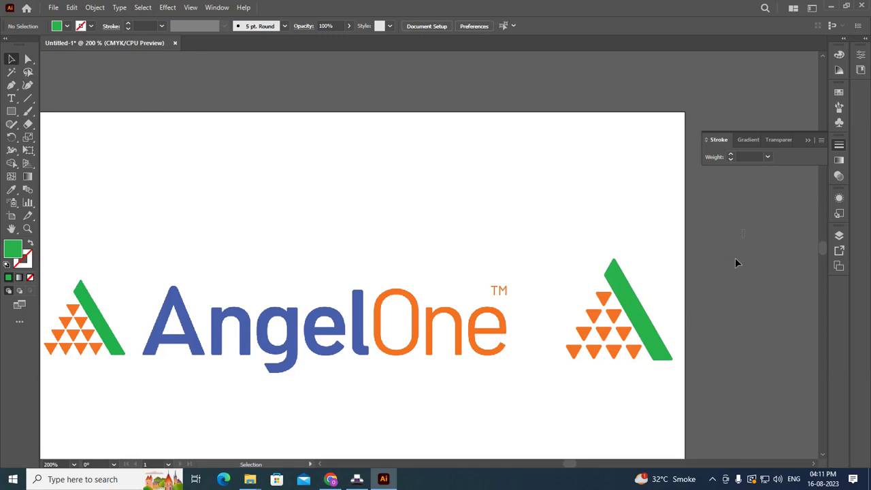
{"action": "left_click_drag", "start_coordinate": [689, 228], "coordinate": [541, 393]}
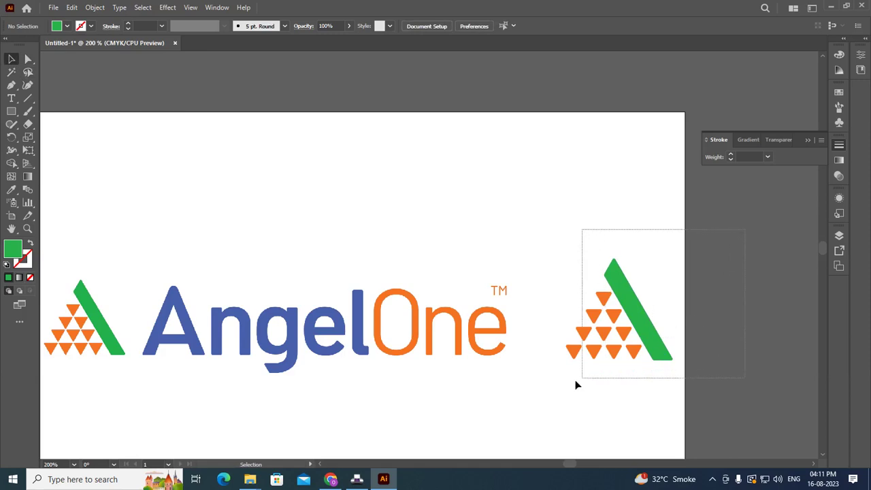
{"action": "left_click", "coordinate": [716, 351]}
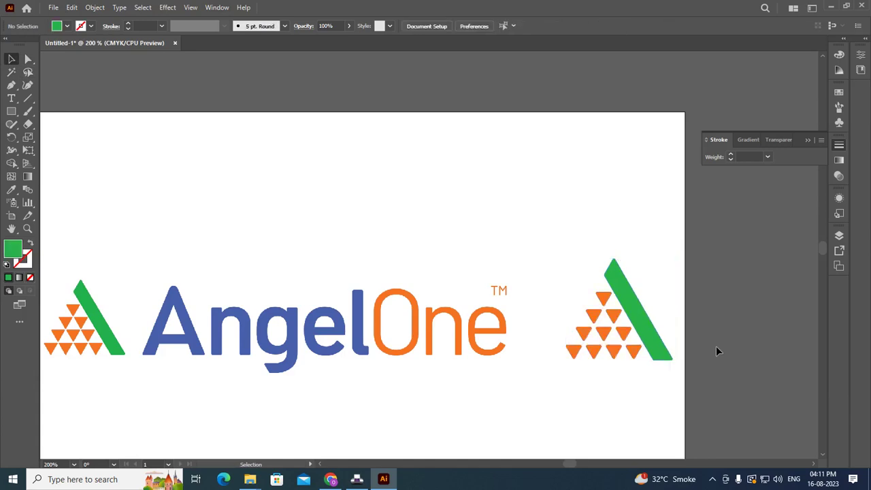
Select all the orange triangles and give them 0.5 pt rounded corners.
{"action": "left_click", "coordinate": [635, 352]}
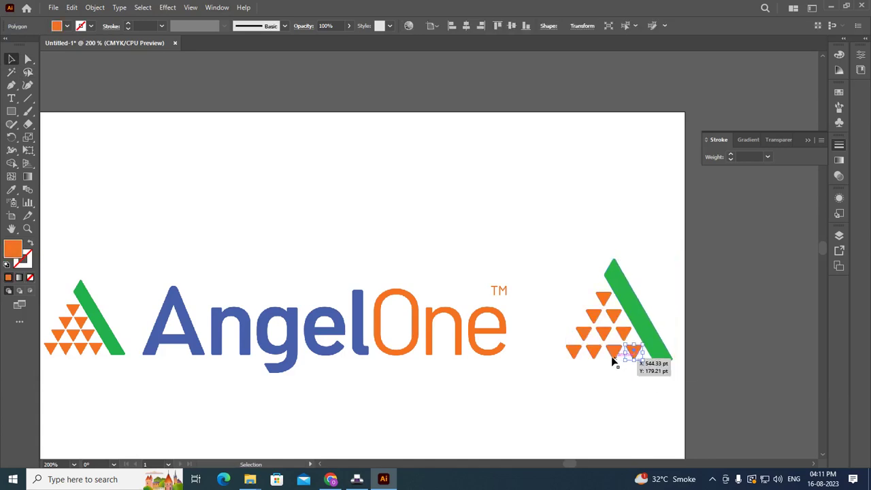
{"action": "left_click", "coordinate": [612, 354], "text": "shift"}
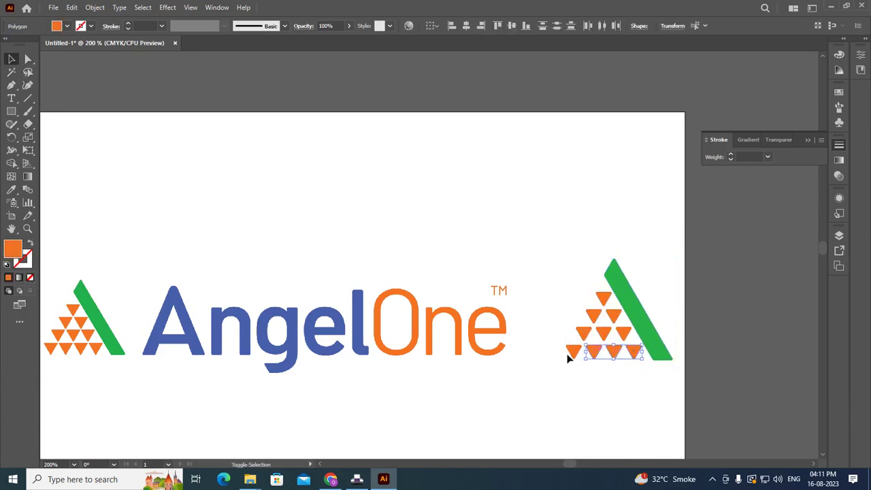
{"action": "left_click", "coordinate": [572, 353], "text": "shift"}
{"action": "left_click", "coordinate": [584, 334], "text": "shift"}
{"action": "left_click", "coordinate": [624, 336], "text": "shift"}
{"action": "left_click", "coordinate": [616, 313], "text": "shift"}
{"action": "left_click", "coordinate": [591, 317], "text": "shift"}
{"action": "left_click", "coordinate": [603, 298], "text": "shift"}
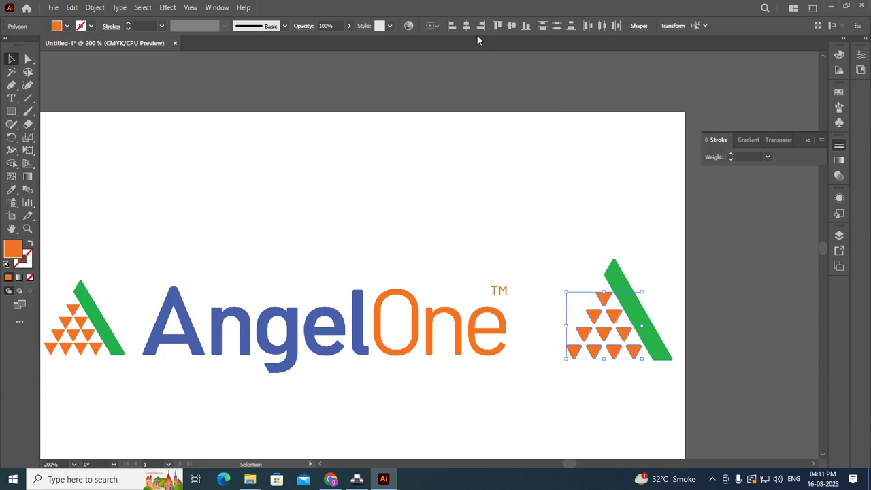
{"action": "left_click", "coordinate": [27, 60]}
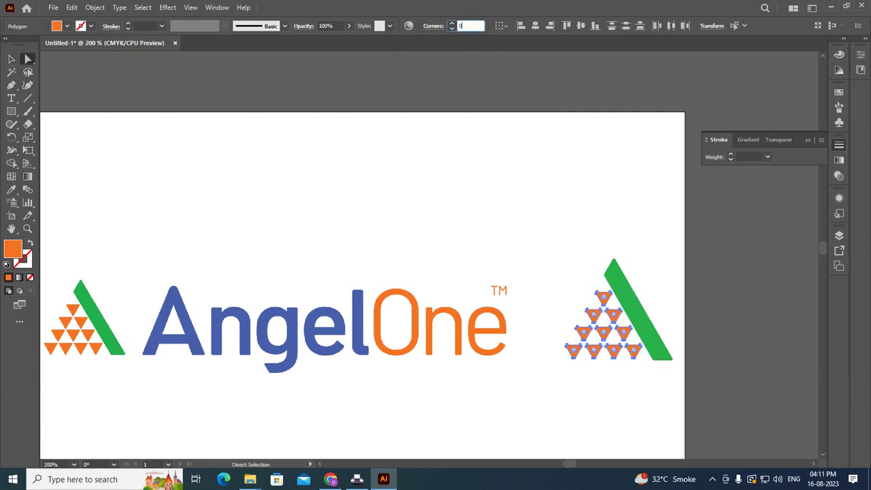
{"action": "type", "text": "0.5"}
{"action": "key", "text": "Return"}
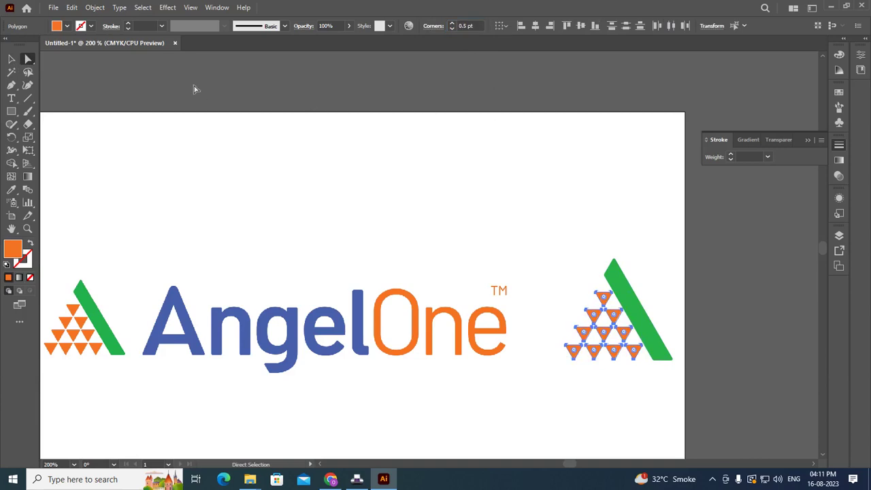
{"action": "left_click", "coordinate": [11, 60]}
{"action": "left_click", "coordinate": [286, 120]}
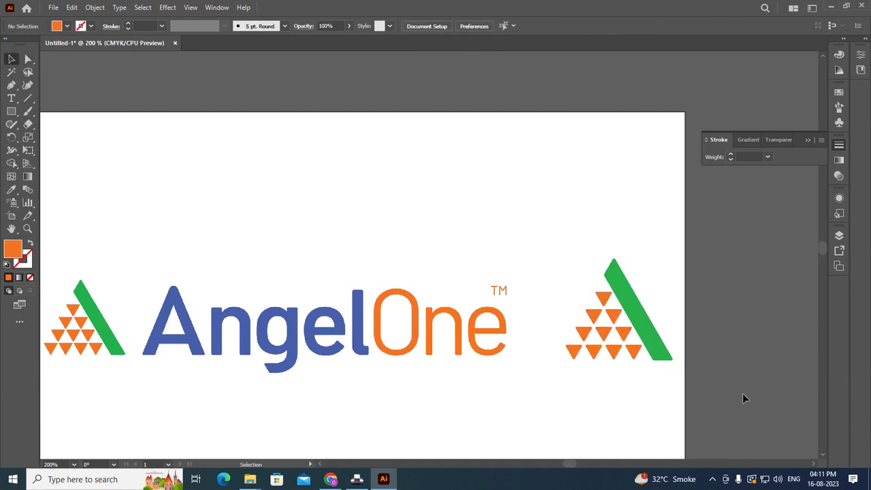
Set the green bar's corner radius back to 0 for sharp corners.
{"action": "left_click", "coordinate": [647, 323]}
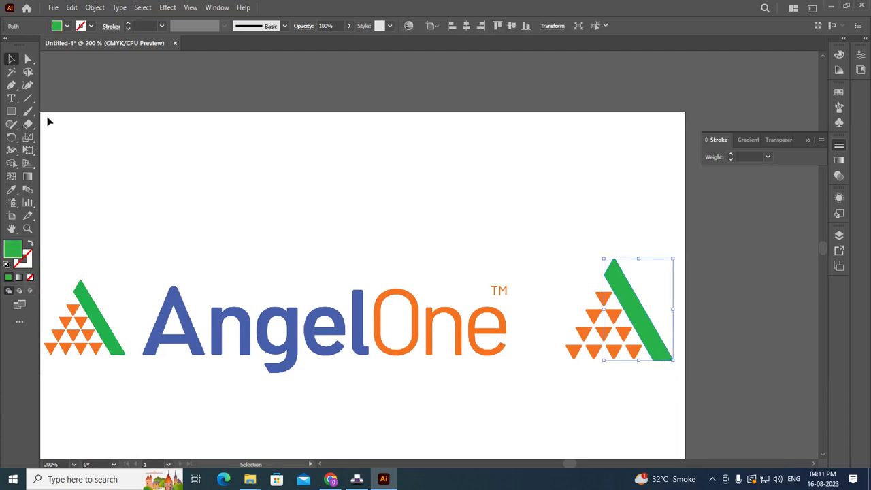
{"action": "left_click", "coordinate": [26, 59]}
{"action": "double_click", "coordinate": [460, 27]}
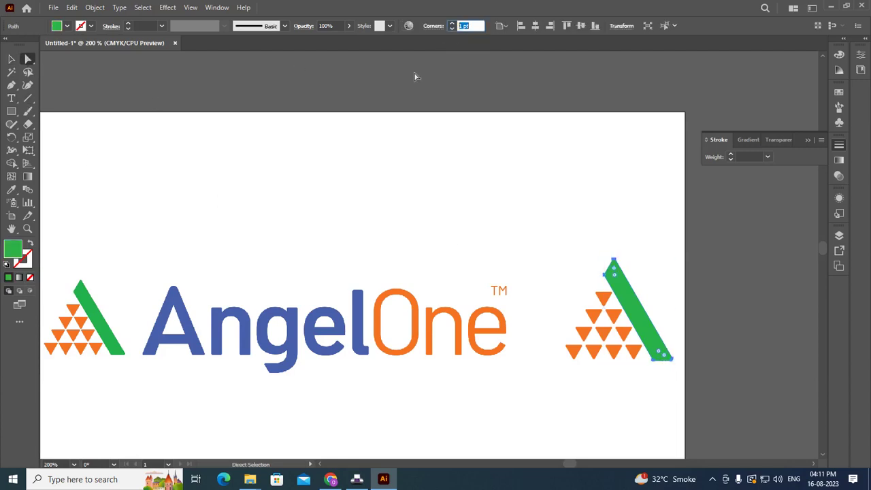
{"action": "type", "text": "0.5"}
{"action": "key", "text": "Return"}
{"action": "left_click", "coordinate": [12, 60]}
{"action": "left_click", "coordinate": [634, 278]}
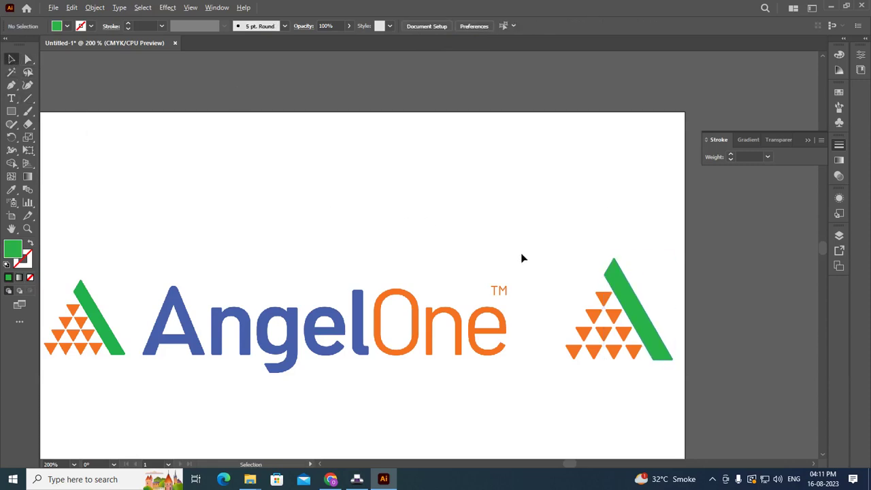
Select the whole new mark and drag it just past the artboard's right edge.
{"action": "scroll", "coordinate": [522, 257], "scroll_direction": "down", "scroll_amount": 2}
{"action": "left_click_drag", "start_coordinate": [542, 248], "coordinate": [645, 334]}
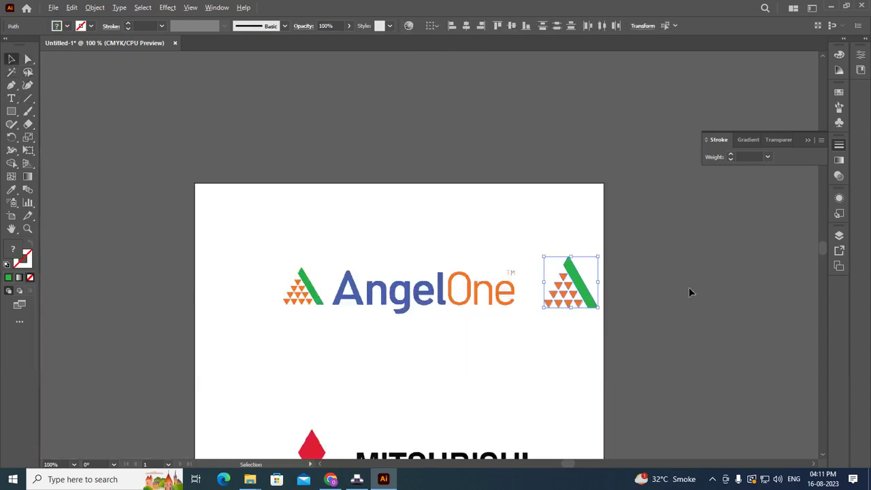
{"action": "scroll", "coordinate": [703, 286], "scroll_direction": "up", "scroll_amount": 2}
{"action": "scroll", "coordinate": [575, 312], "scroll_direction": "down", "scroll_amount": 2}
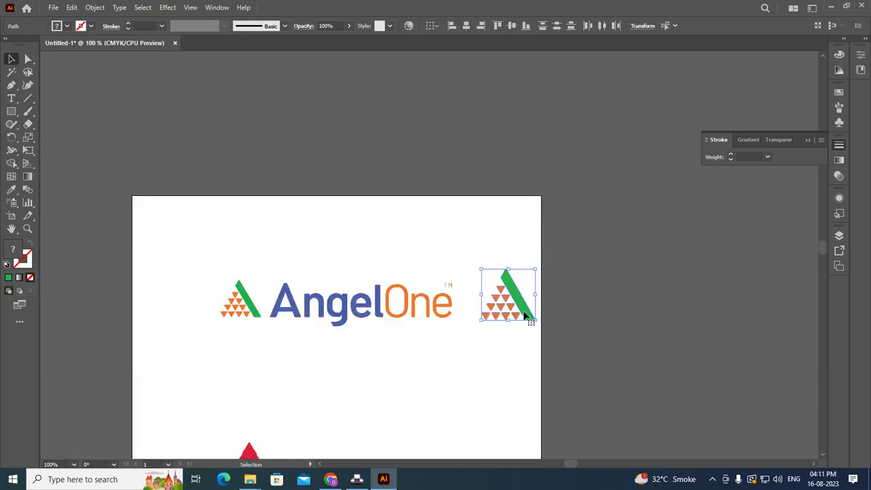
{"action": "left_click_drag", "start_coordinate": [525, 314], "coordinate": [590, 313]}
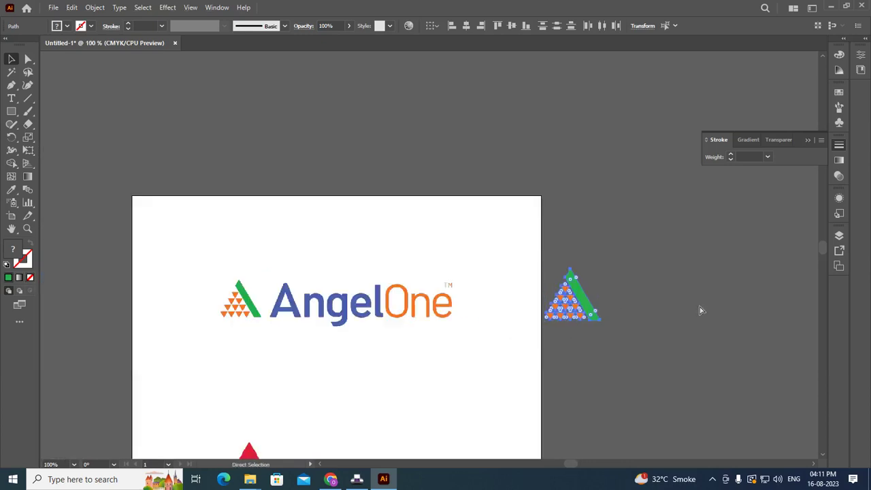
{"action": "left_click", "coordinate": [689, 311]}
{"action": "scroll", "coordinate": [684, 318], "scroll_direction": "up", "scroll_amount": 1}
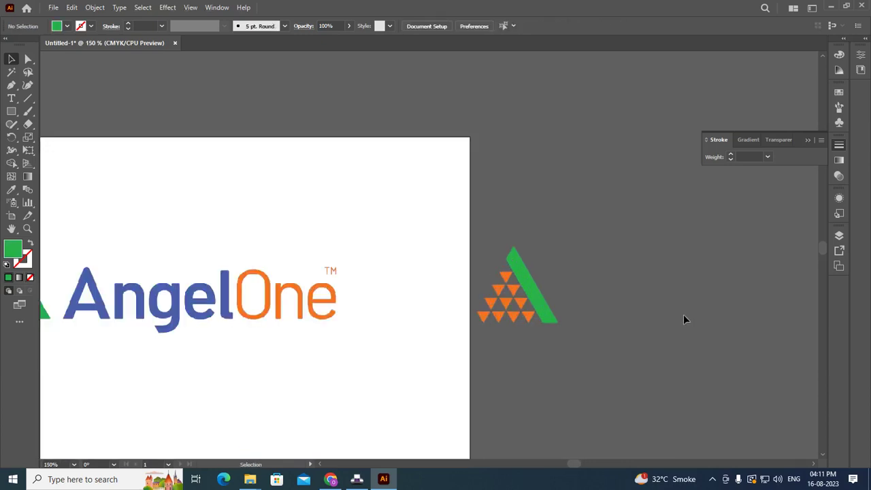
{"action": "scroll", "coordinate": [684, 318], "scroll_direction": "down", "scroll_amount": 1}
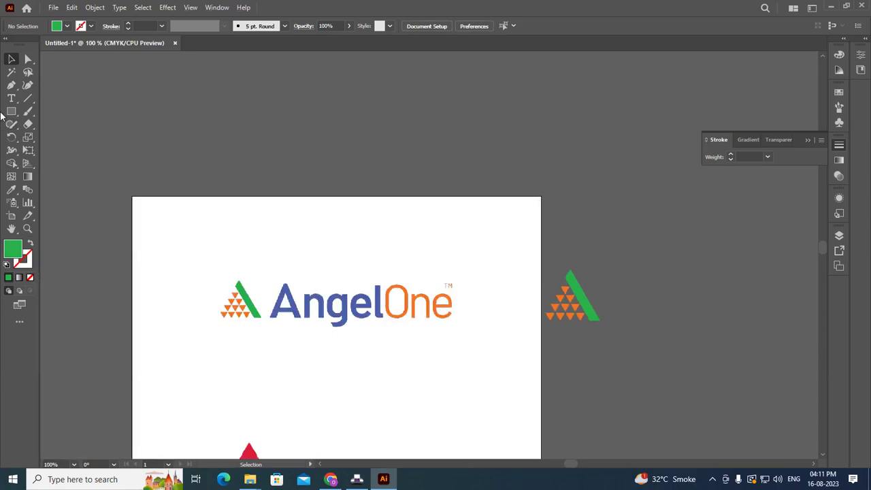
Add a text object below the mark reading 'Angel One'.
{"action": "left_click", "coordinate": [640, 378]}
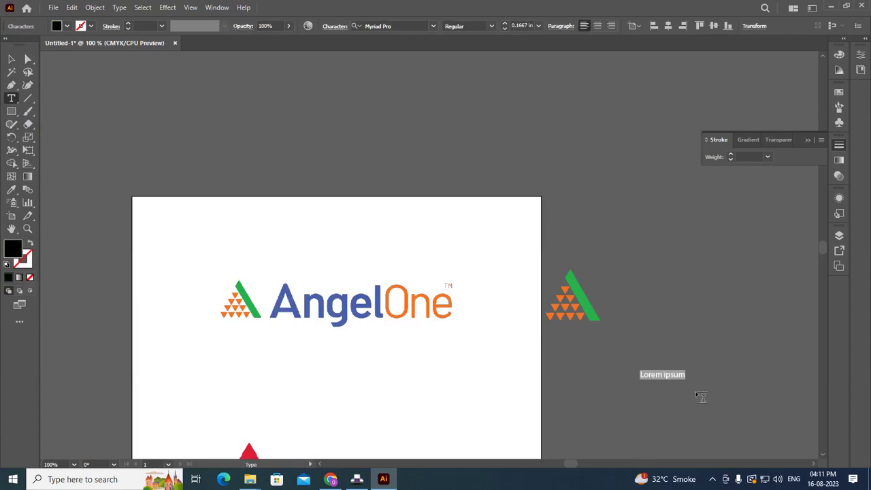
{"action": "type", "text": "A"}
{"action": "type", "text": "N"}
{"action": "type", "text": "G"}
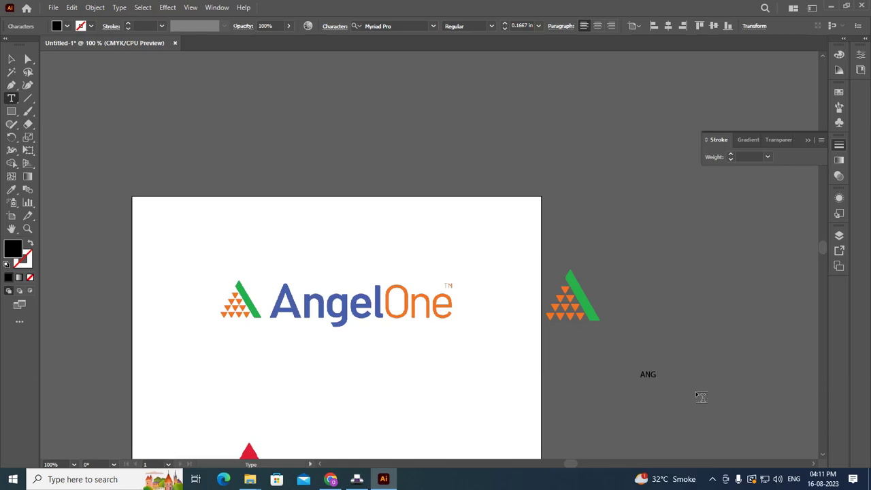
{"action": "key", "text": "BackSpace"}
{"action": "type", "text": "gel "}
{"action": "type", "text": "O"}
{"action": "type", "text": "ne"}
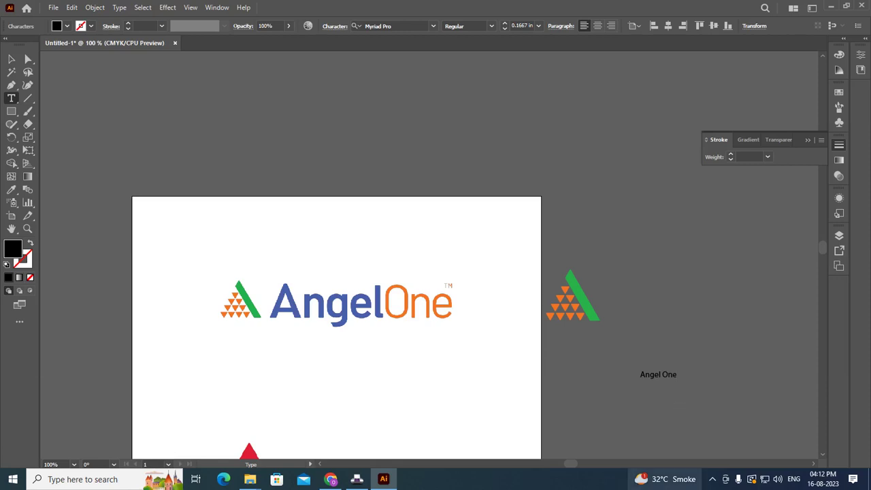
{"action": "left_click", "coordinate": [12, 60]}
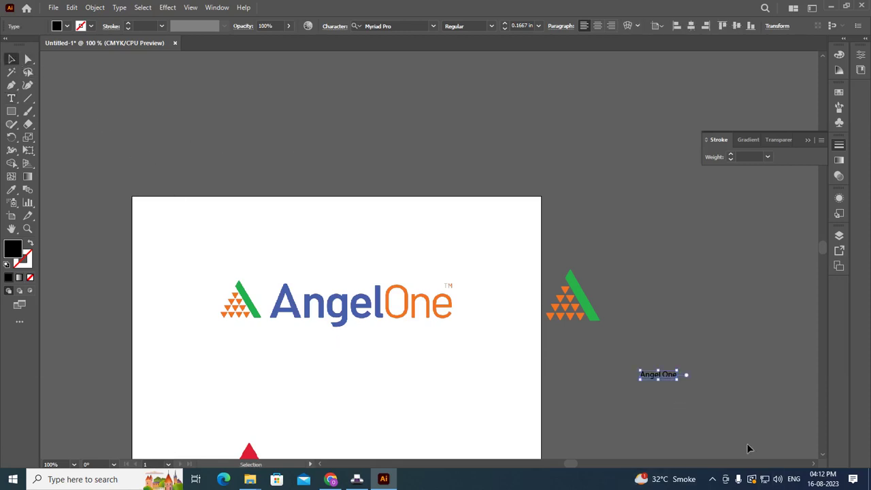
Place the Angel One text right of the mark and scale it much larger.
{"action": "scroll", "coordinate": [693, 384], "scroll_direction": "up", "scroll_amount": 1, "text": "alt"}
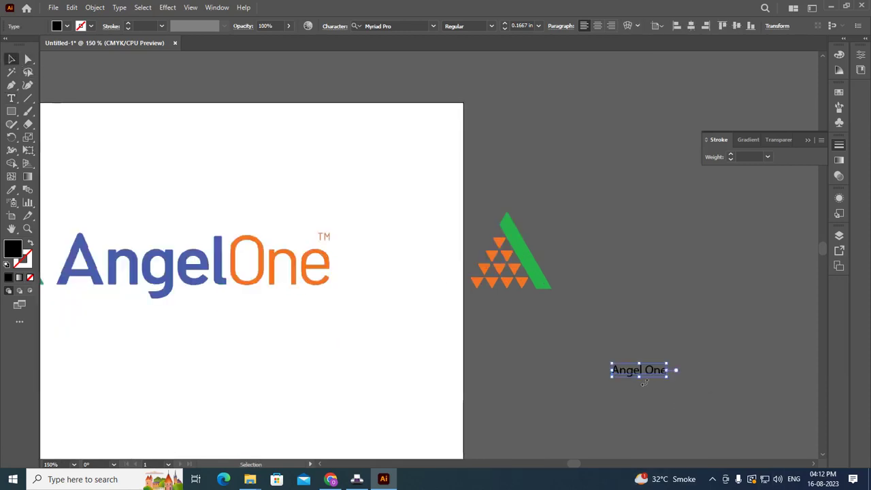
{"action": "scroll", "coordinate": [659, 381], "scroll_direction": "up", "scroll_amount": 3, "text": "alt"}
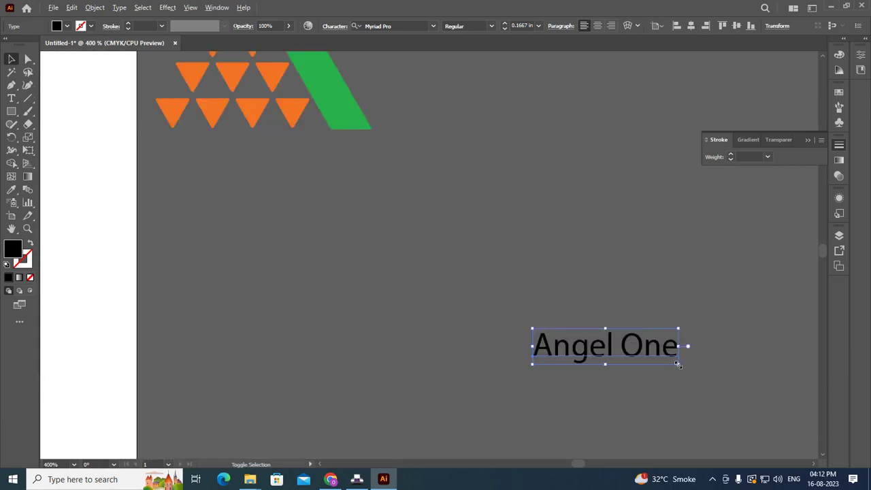
{"action": "left_click_drag", "start_coordinate": [678, 365], "coordinate": [726, 412]}
{"action": "scroll", "coordinate": [446, 335], "scroll_direction": "down", "scroll_amount": 3, "text": "alt"}
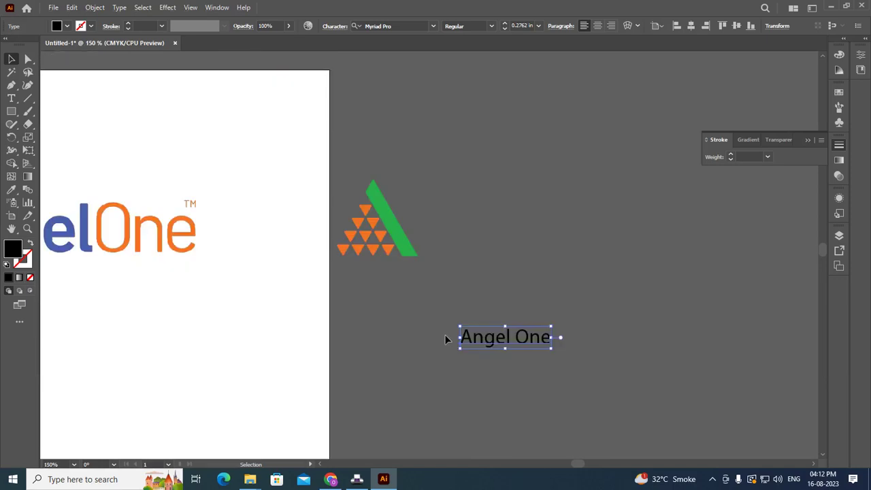
{"action": "scroll", "coordinate": [456, 302], "scroll_direction": "down", "scroll_amount": 1, "text": "alt"}
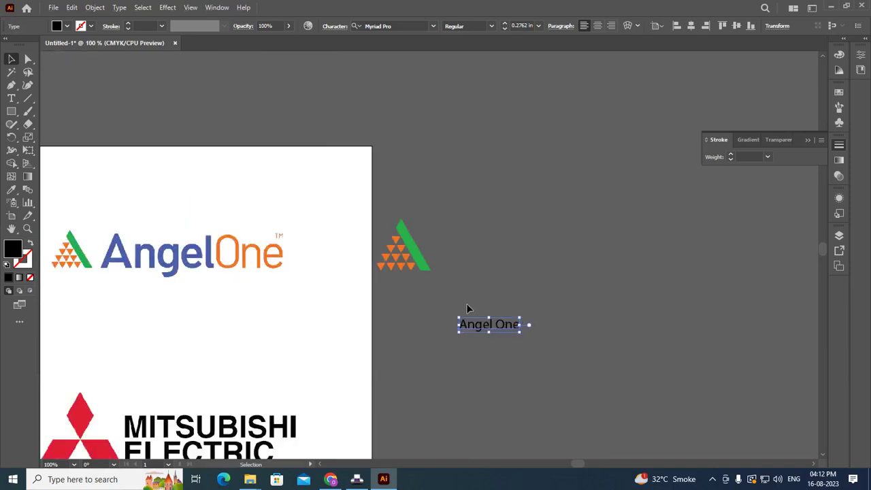
{"action": "left_click_drag", "start_coordinate": [500, 334], "coordinate": [496, 262]}
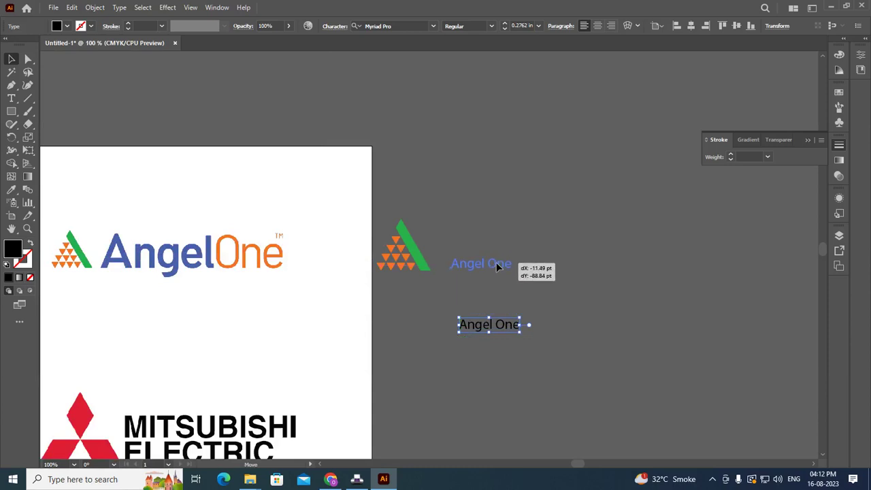
{"action": "mouse_move", "coordinate": [496, 264]}
{"action": "left_mouse_down"}
{"action": "mouse_move", "coordinate": [505, 277]}
{"action": "mouse_move", "coordinate": [551, 286]}
{"action": "left_mouse_up"}
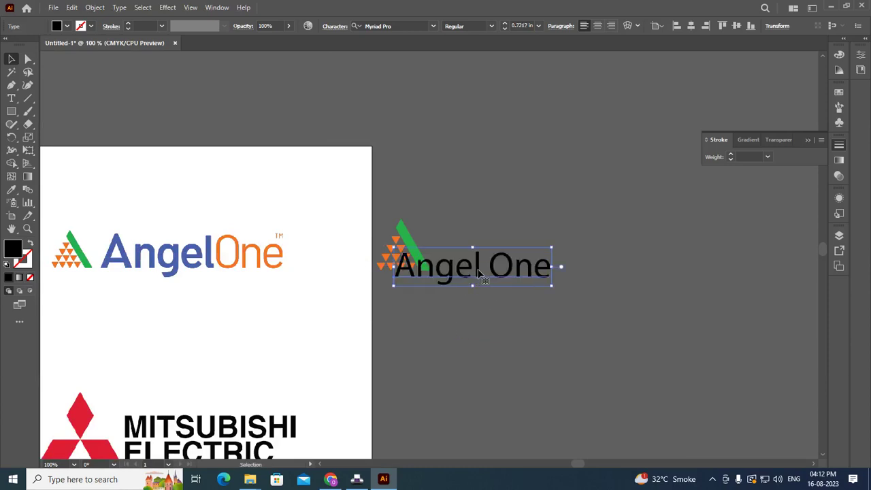
{"action": "left_click_drag", "start_coordinate": [478, 272], "coordinate": [525, 264]}
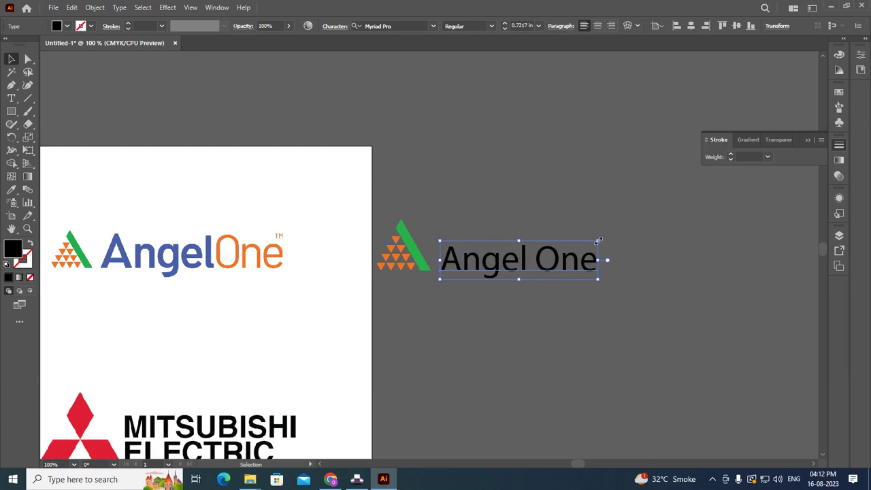
{"action": "mouse_move", "coordinate": [598, 241]}
{"action": "left_mouse_down"}
{"action": "mouse_move", "coordinate": [705, 179]}
{"action": "mouse_move", "coordinate": [692, 183]}
{"action": "left_mouse_up"}
Deselect, then reselect the enlarged Angel One text.
{"action": "left_click", "coordinate": [651, 351]}
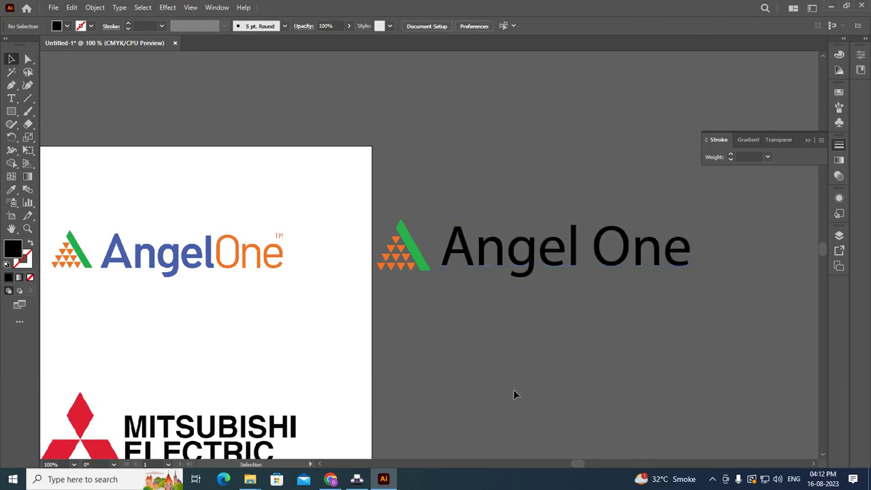
{"action": "left_click", "coordinate": [473, 269]}
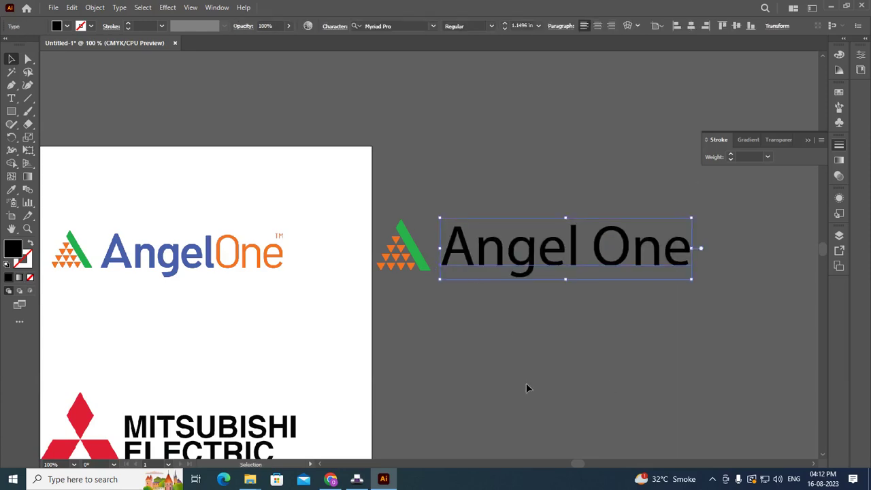
{"action": "left_click", "coordinate": [534, 134]}
{"action": "left_click", "coordinate": [615, 264]}
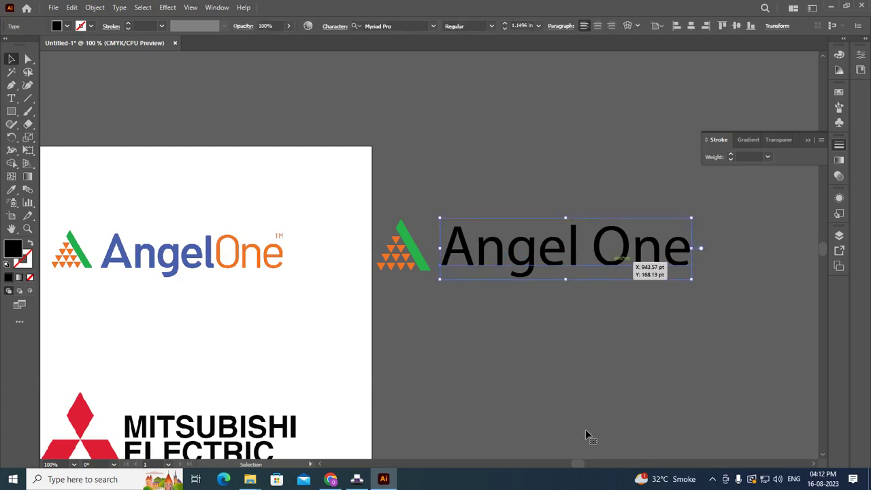
{"action": "left_click", "coordinate": [53, 7]}
Save the document as 'angel one.ai' accepting the default Illustrator options.
{"action": "left_click", "coordinate": [89, 120]}
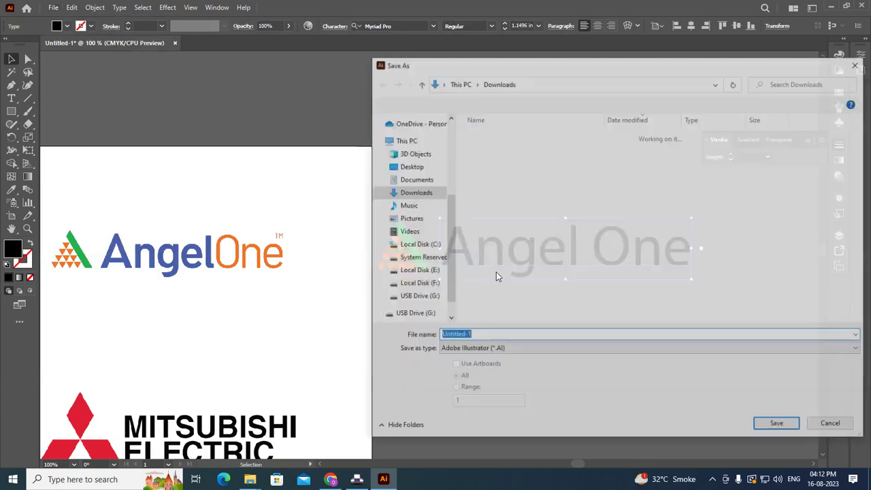
{"action": "type", "text": "a"}
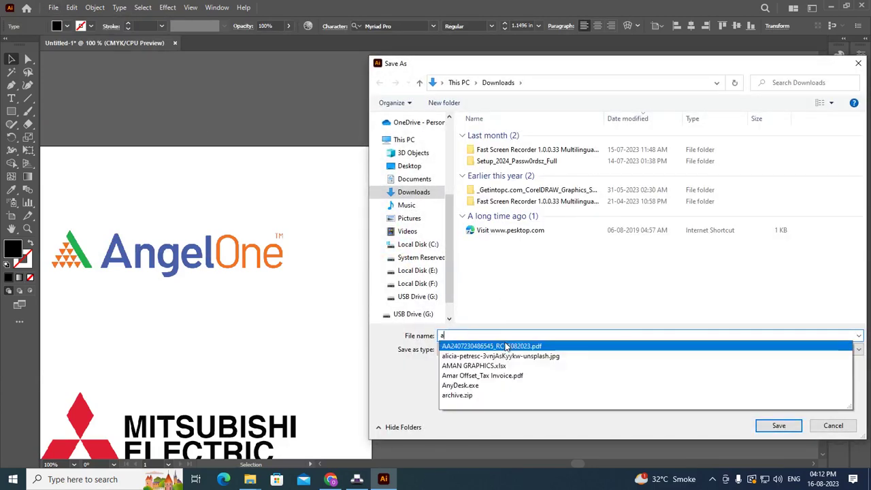
{"action": "type", "text": "ngel"}
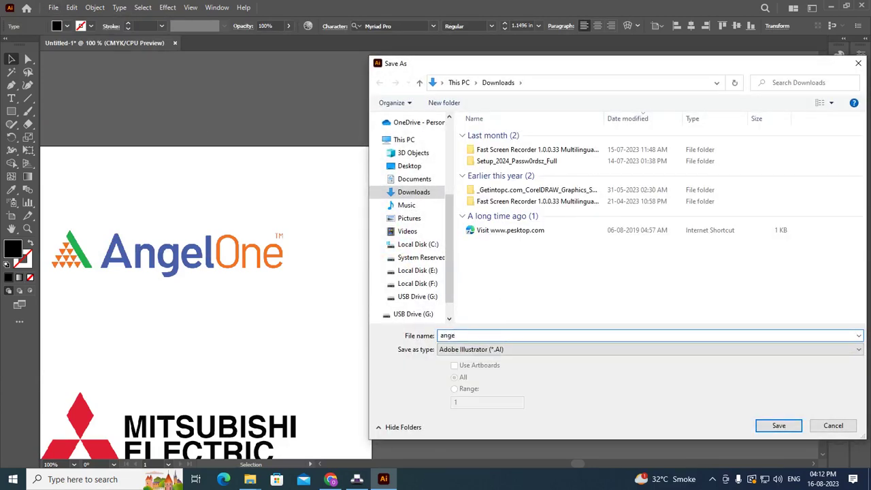
{"action": "type", "text": " one"}
{"action": "key", "text": "Return"}
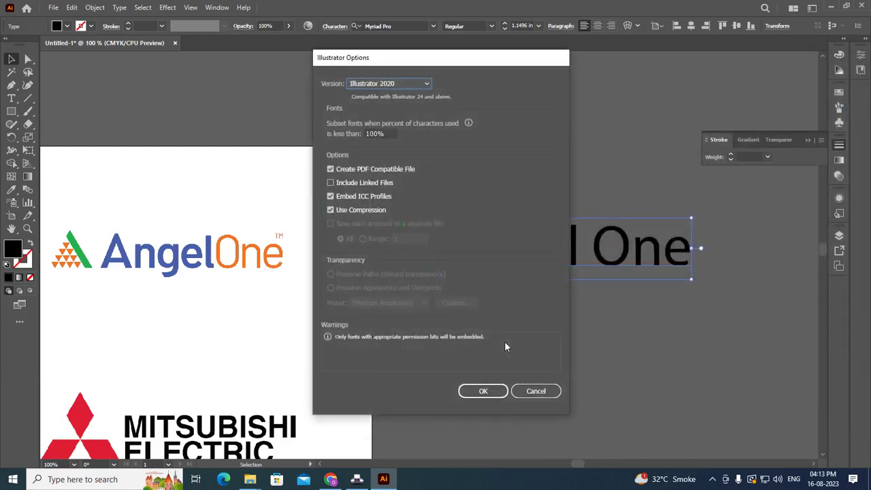
{"action": "key", "text": "Return"}
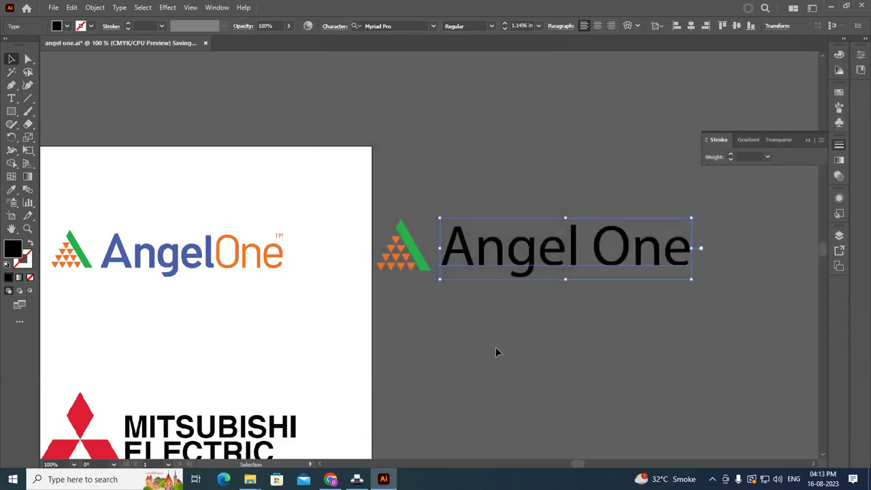
{"action": "left_click", "coordinate": [593, 113]}
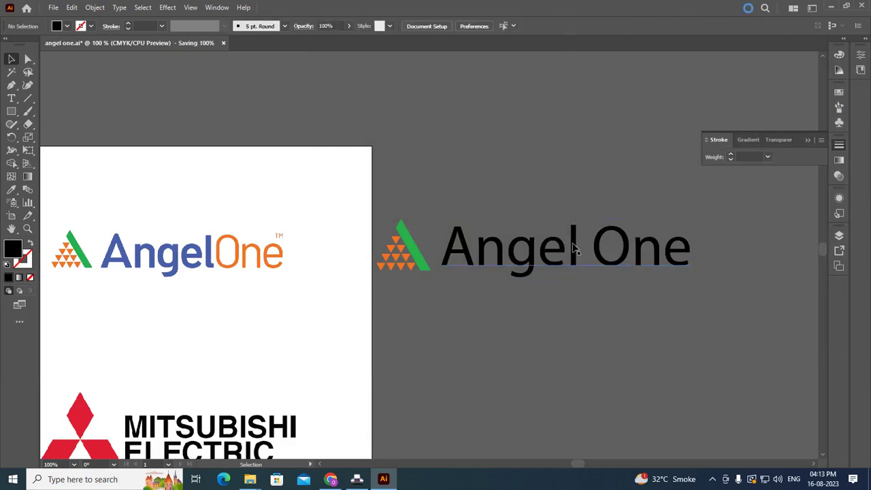
Pan the new logo toward centre and bring up the Font Family list.
{"action": "left_click", "coordinate": [578, 247]}
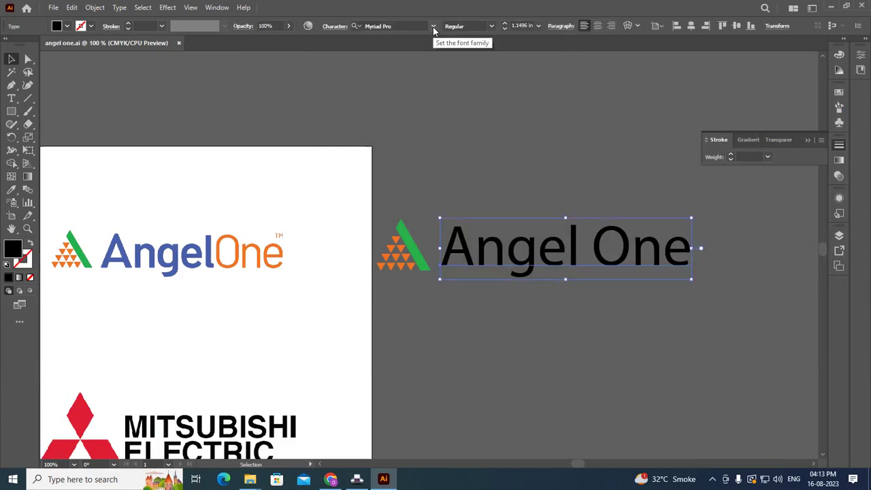
{"action": "left_click", "coordinate": [591, 361]}
{"action": "left_click_drag", "start_coordinate": [599, 377], "coordinate": [496, 361]}
{"action": "left_click_drag", "start_coordinate": [601, 342], "coordinate": [502, 327]}
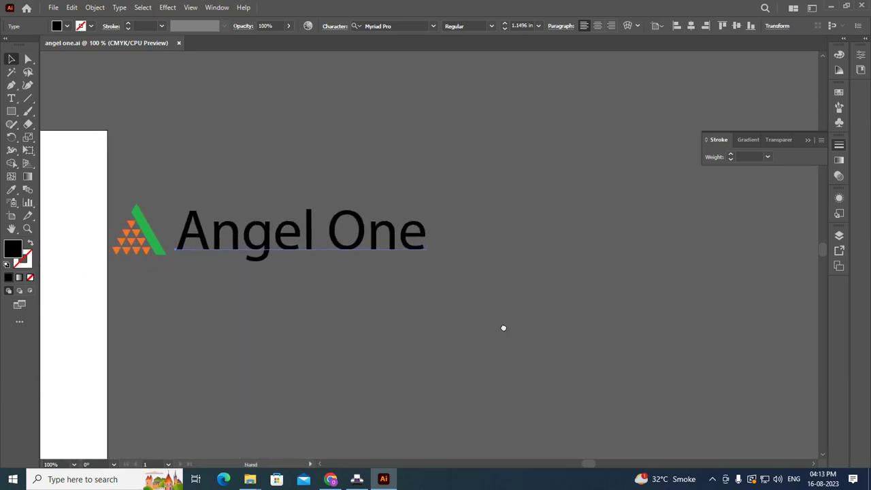
{"action": "left_click", "coordinate": [434, 28]}
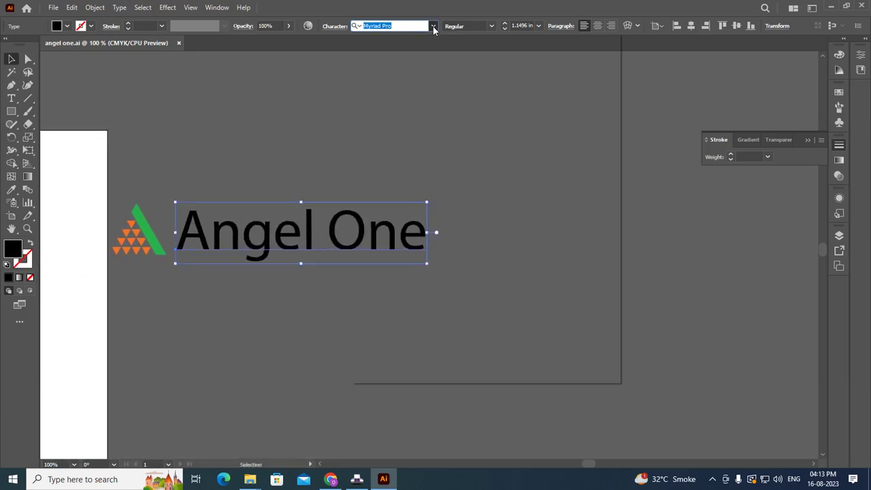
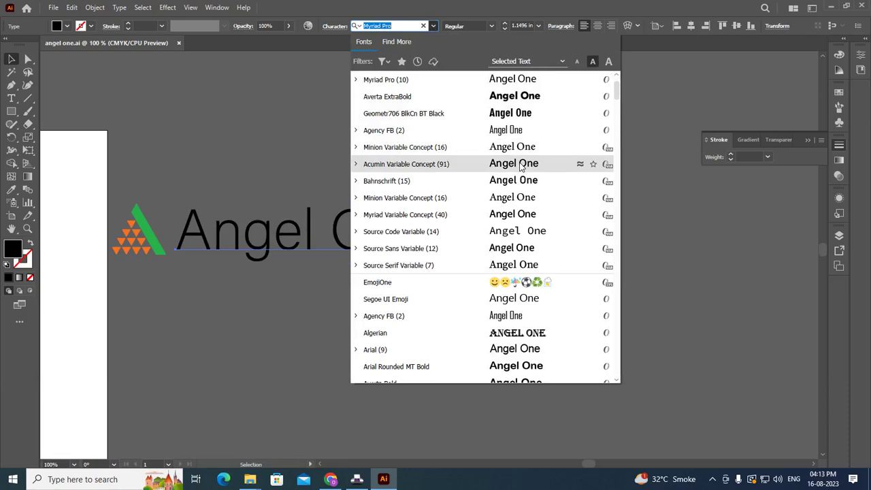
Set the Angel One wordmark in Bahnschrift and pan the reference logos into view beside it.
{"action": "left_click", "coordinate": [522, 182]}
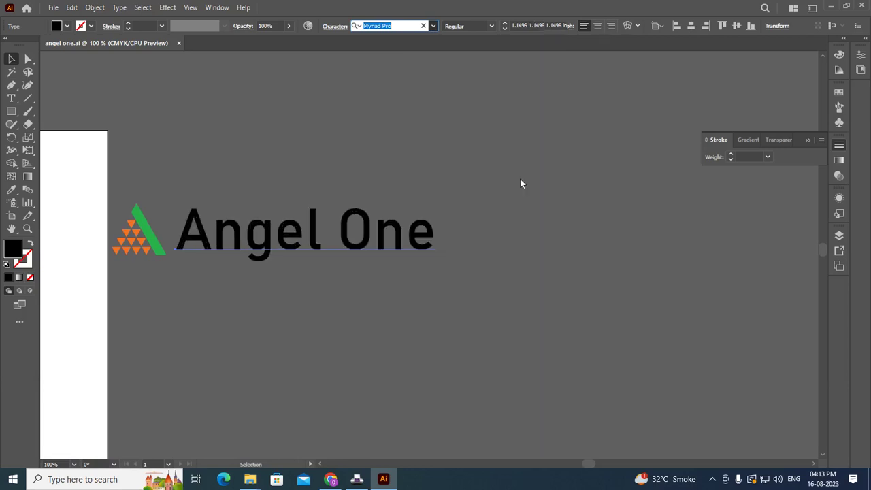
{"action": "left_click", "coordinate": [596, 244]}
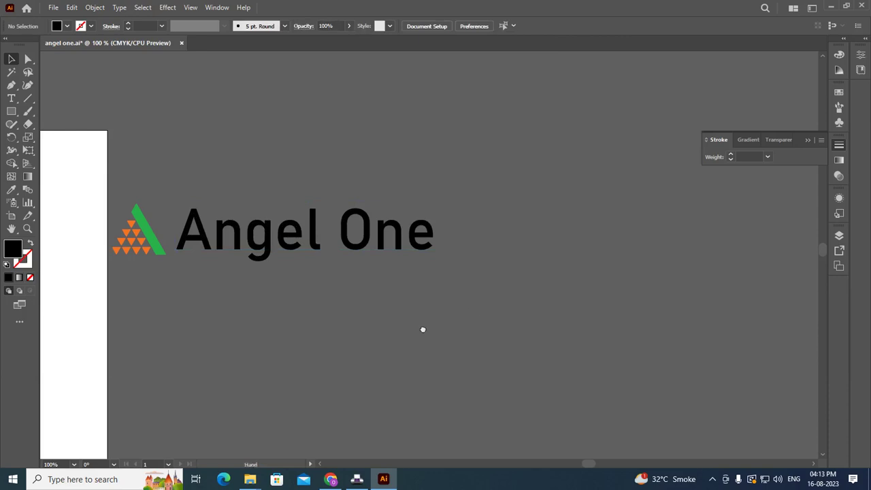
{"action": "left_click_drag", "start_coordinate": [424, 329], "coordinate": [618, 334]}
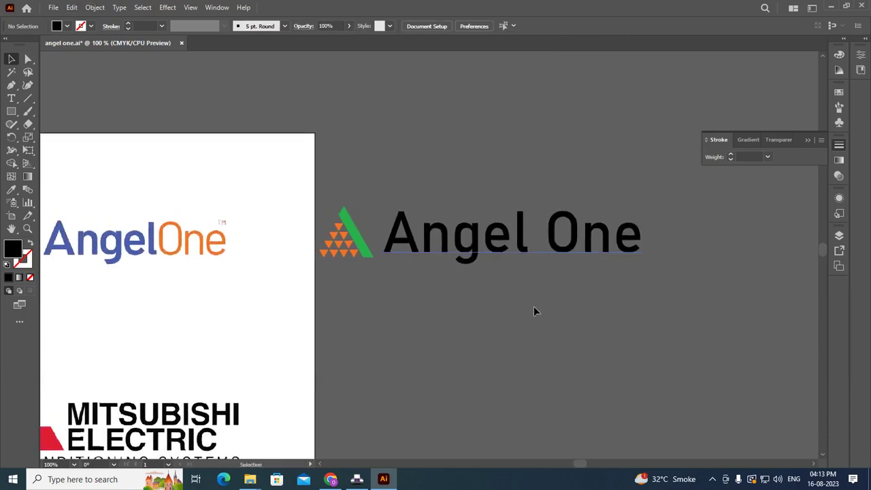
{"action": "left_click", "coordinate": [559, 248]}
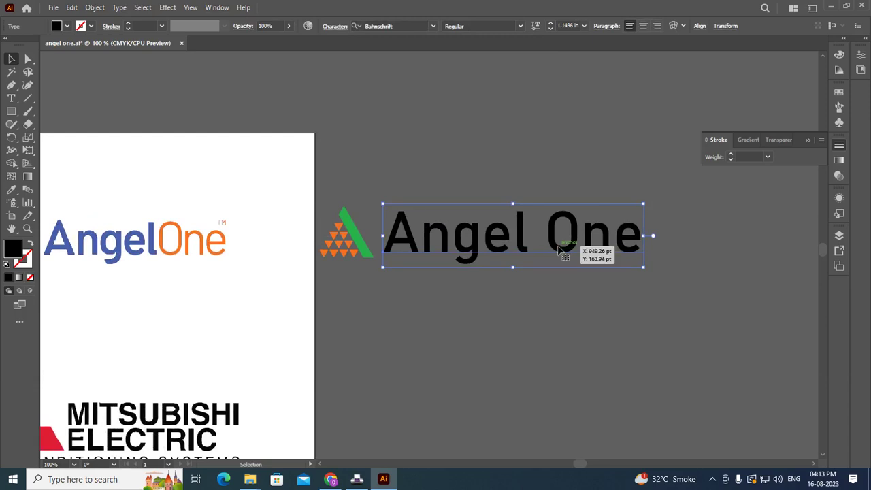
Convert the Angel One text to outlines and ungroup the letters.
{"action": "right_click", "coordinate": [560, 250]}
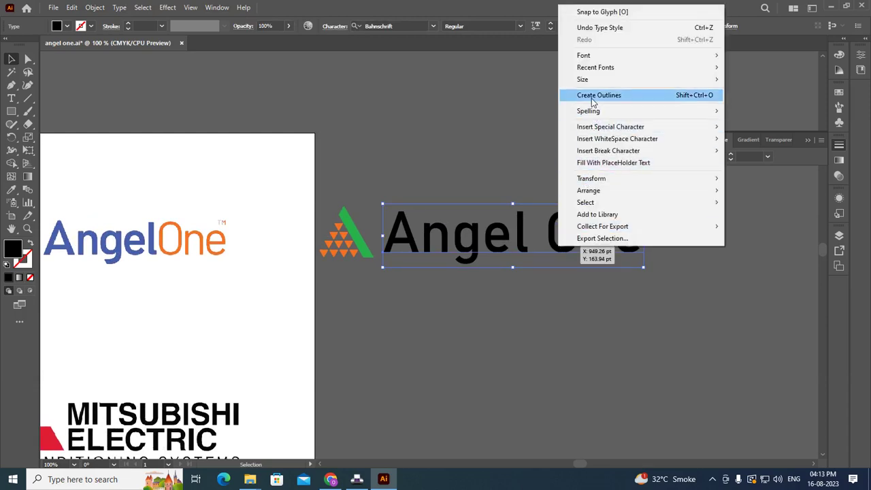
{"action": "left_click", "coordinate": [593, 95]}
{"action": "left_click", "coordinate": [480, 202]}
{"action": "left_click", "coordinate": [523, 253]}
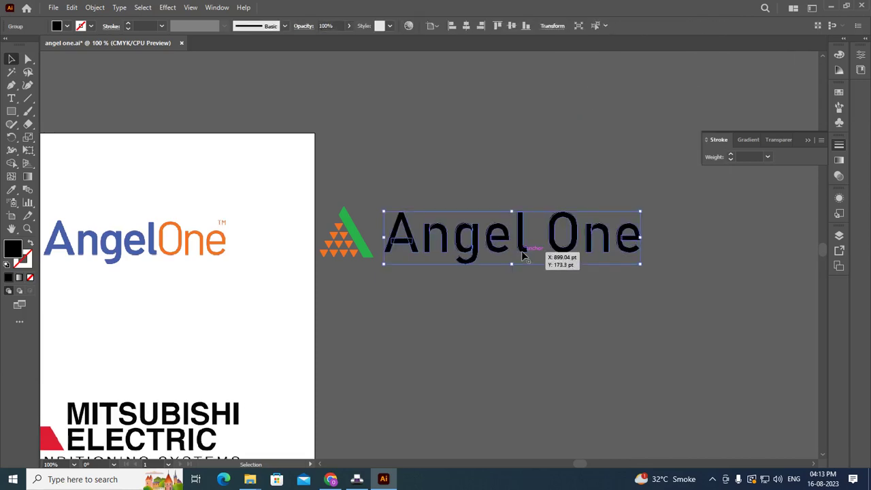
{"action": "right_click", "coordinate": [522, 250]}
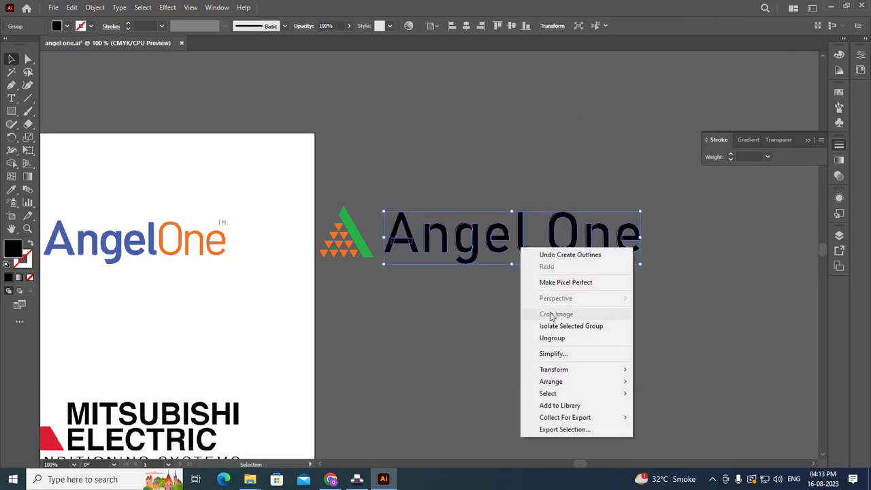
{"action": "left_click", "coordinate": [548, 338]}
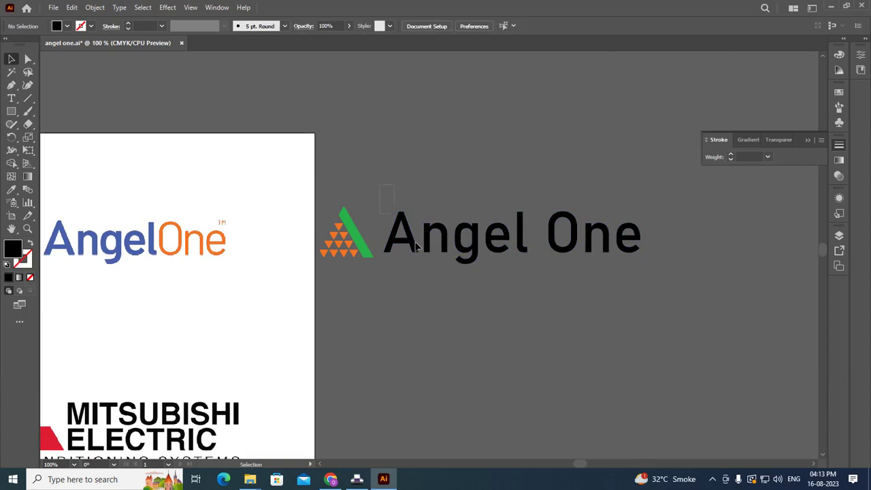
Fill the letters of 'Angel' with the reference logo's blue using the Eyedropper.
{"action": "left_click_drag", "start_coordinate": [416, 246], "coordinate": [532, 300]}
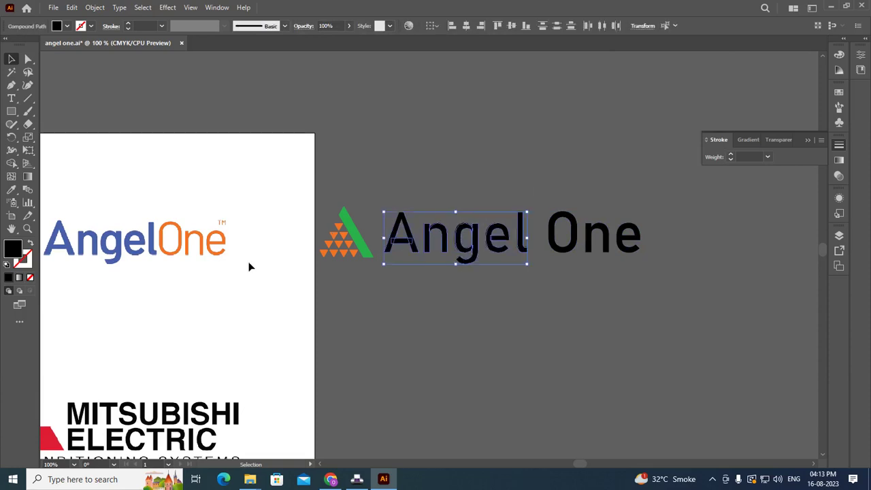
{"action": "key", "text": "i"}
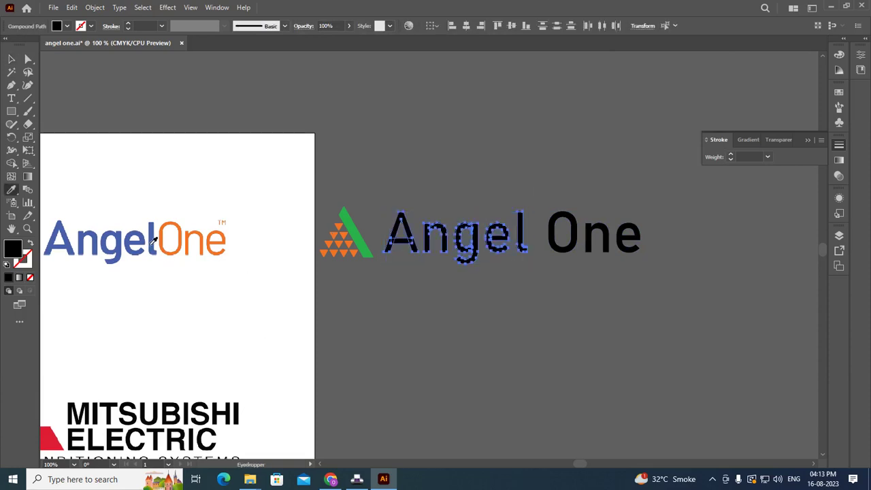
{"action": "left_click", "coordinate": [151, 241]}
{"action": "left_click", "coordinate": [11, 59]}
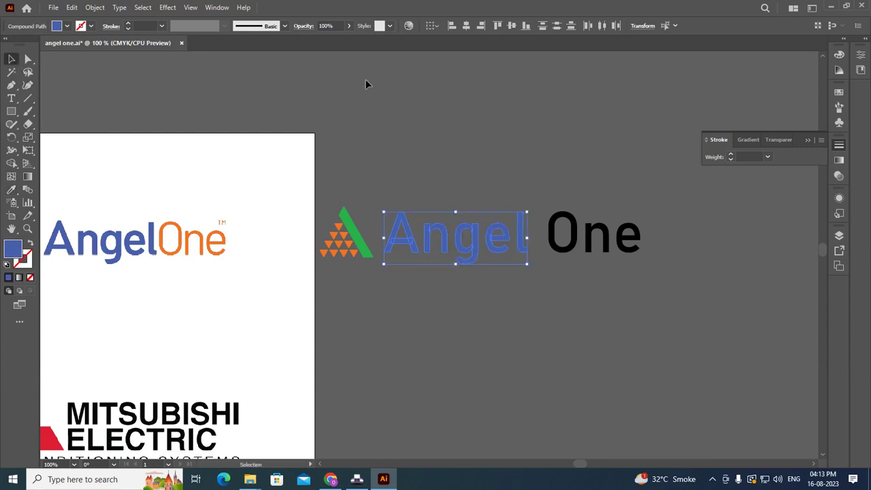
{"action": "left_click", "coordinate": [367, 84]}
{"action": "mouse_move", "coordinate": [369, 171]}
{"action": "left_mouse_down"}
{"action": "mouse_move", "coordinate": [525, 325]}
{"action": "mouse_move", "coordinate": [529, 309]}
{"action": "left_mouse_up"}
{"action": "left_click", "coordinate": [524, 346]}
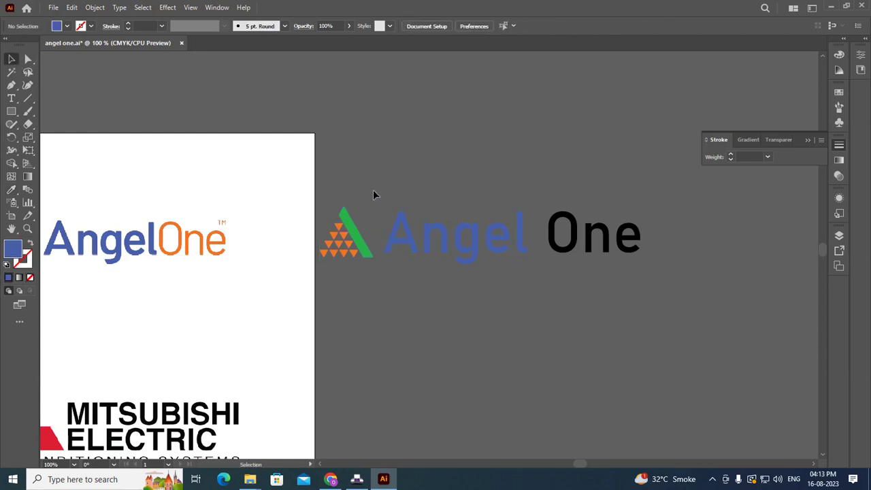
{"action": "left_click_drag", "start_coordinate": [388, 197], "coordinate": [530, 317]}
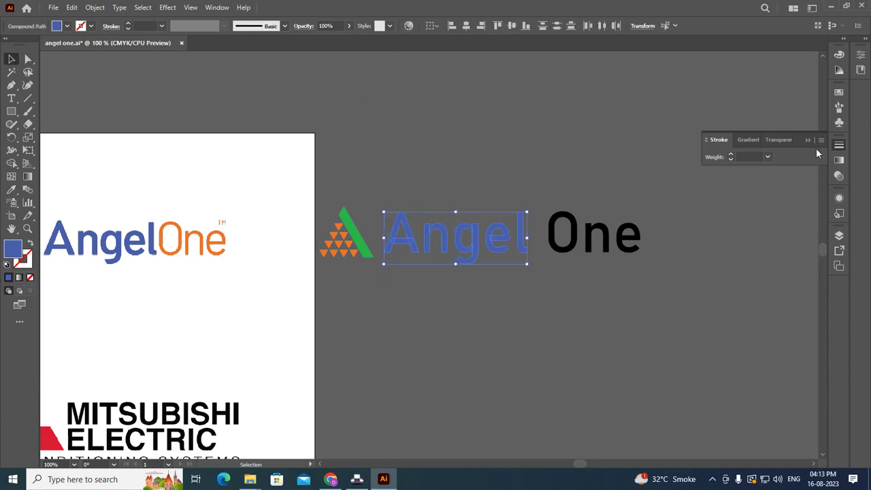
{"action": "left_click", "coordinate": [218, 10]}
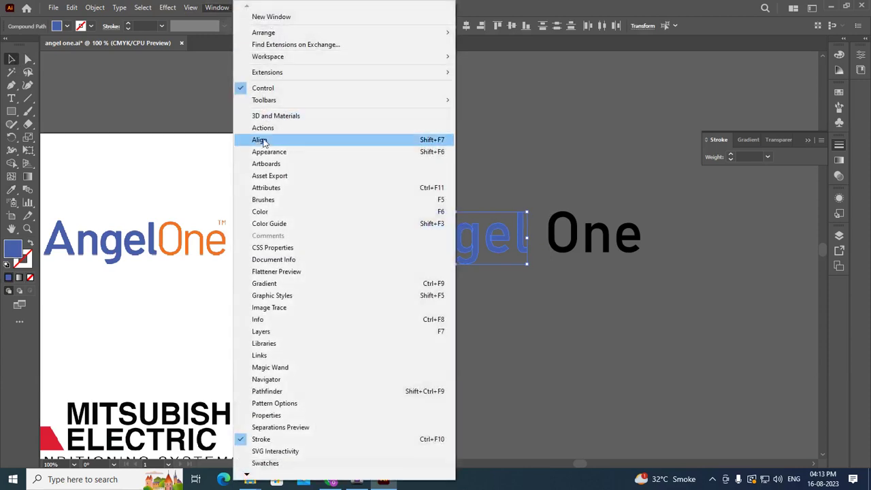
Show the Pathfinder panel and select the black 'One' letters.
{"action": "left_click", "coordinate": [277, 392]}
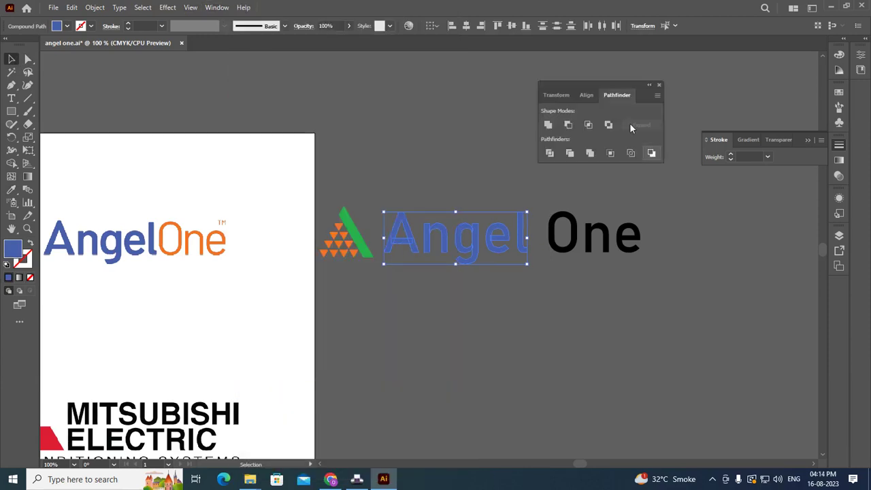
{"action": "left_click", "coordinate": [469, 133]}
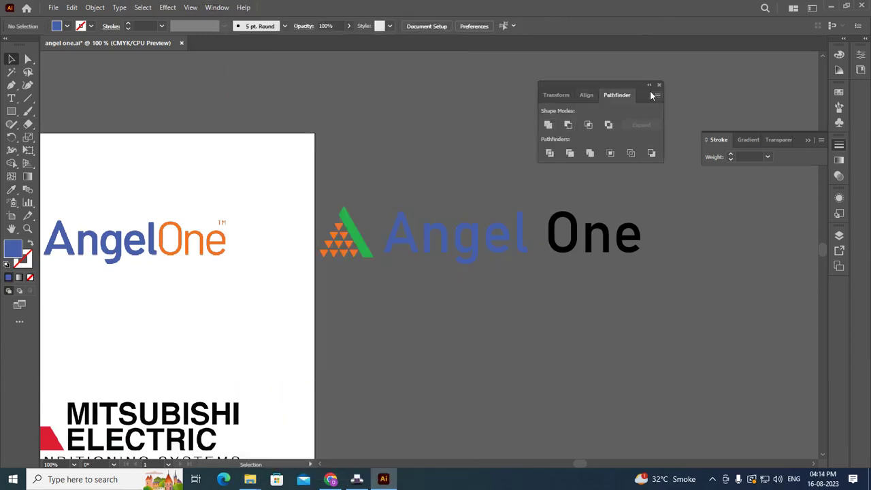
{"action": "left_click_drag", "start_coordinate": [654, 80], "coordinate": [702, 67]}
{"action": "left_click_drag", "start_coordinate": [540, 204], "coordinate": [674, 287]}
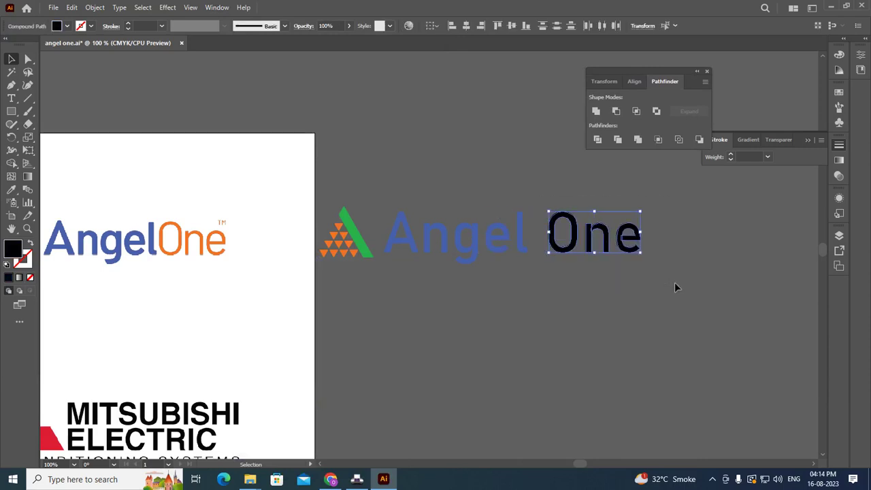
{"action": "key", "text": "a"}
Set the keyboard increment to 1 and nudge 'One' closer to 'Angel'.
{"action": "key", "text": "ctrl+k"}
{"action": "type", "text": "1"}
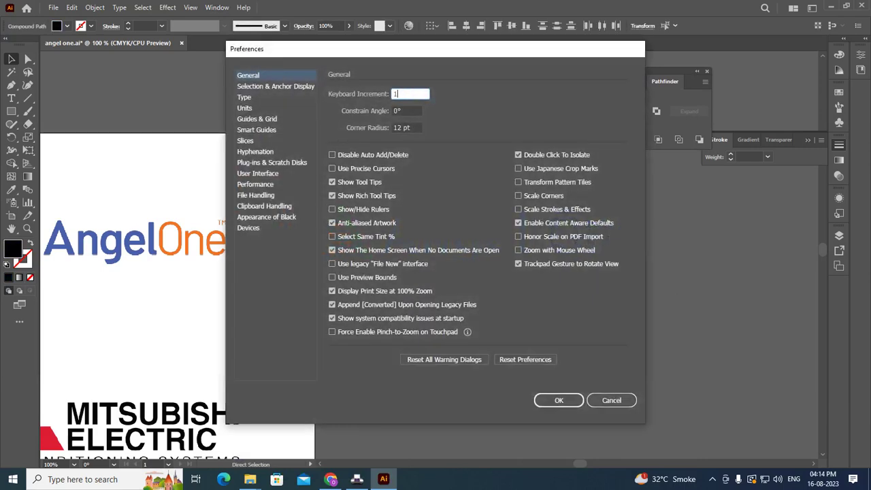
{"action": "key", "text": "Return"}
{"action": "key", "text": "Left"}
{"action": "key", "text": "Left"}
{"action": "key", "text": "Left"}
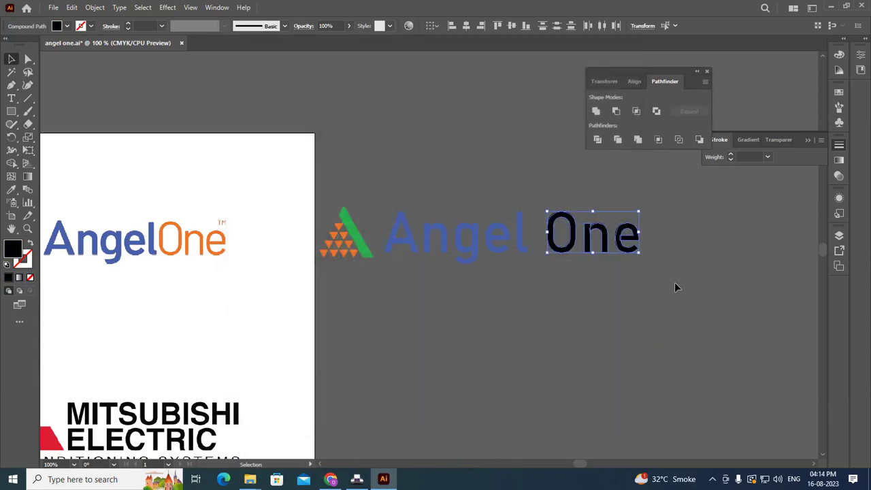
{"action": "key", "text": "Left"}
{"action": "key", "text": "Left"}
{"action": "key", "text": "Left"}
{"action": "key", "text": "Left"}
{"action": "key", "text": "Left"}
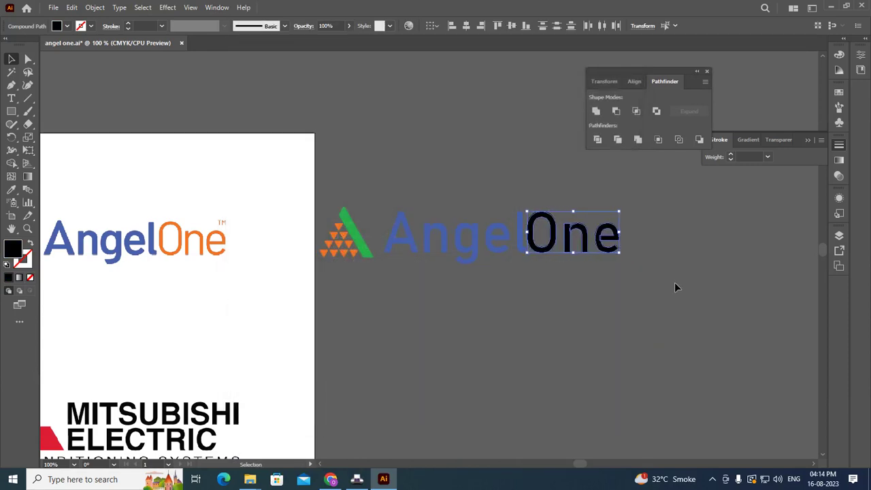
{"action": "key", "text": "Right"}
{"action": "key", "text": "Right"}
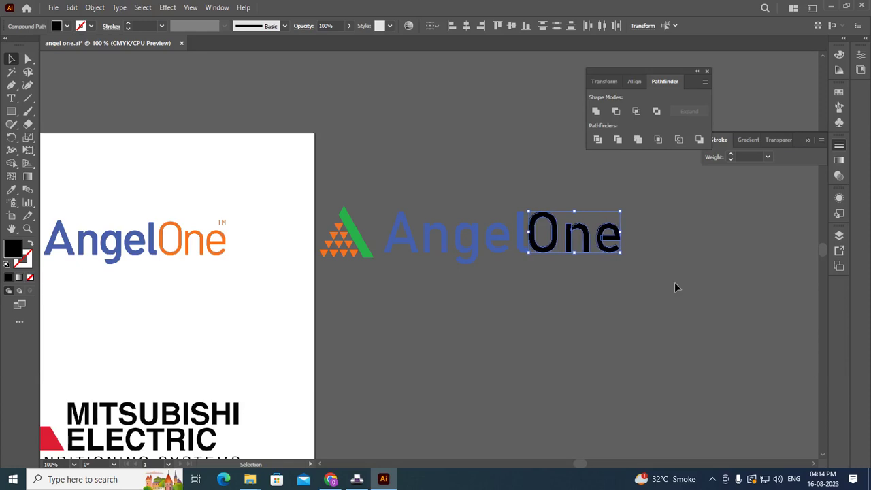
{"action": "key", "text": "Right"}
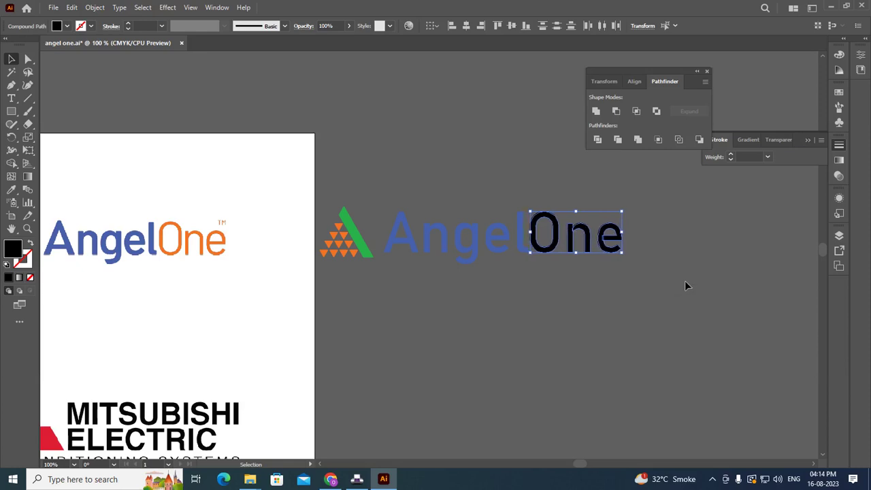
Fill 'One' with the reference logo's orange using the Eyedropper.
{"action": "key", "text": "i"}
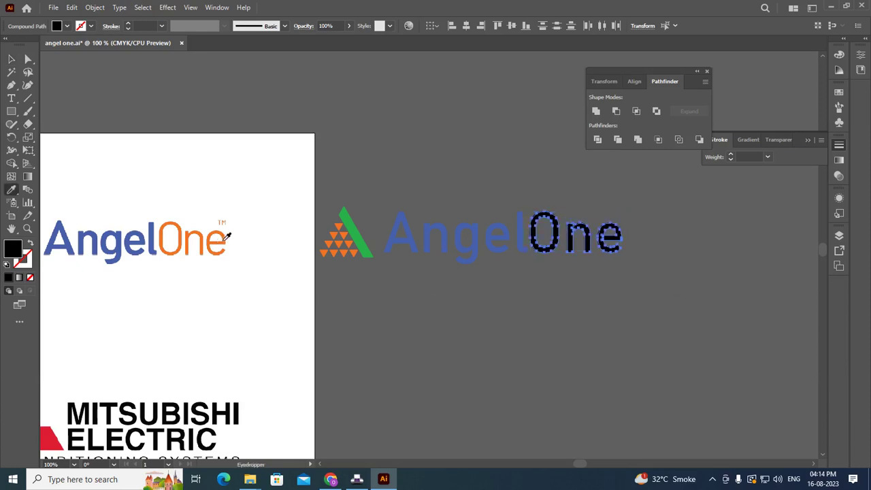
{"action": "left_click", "coordinate": [219, 242]}
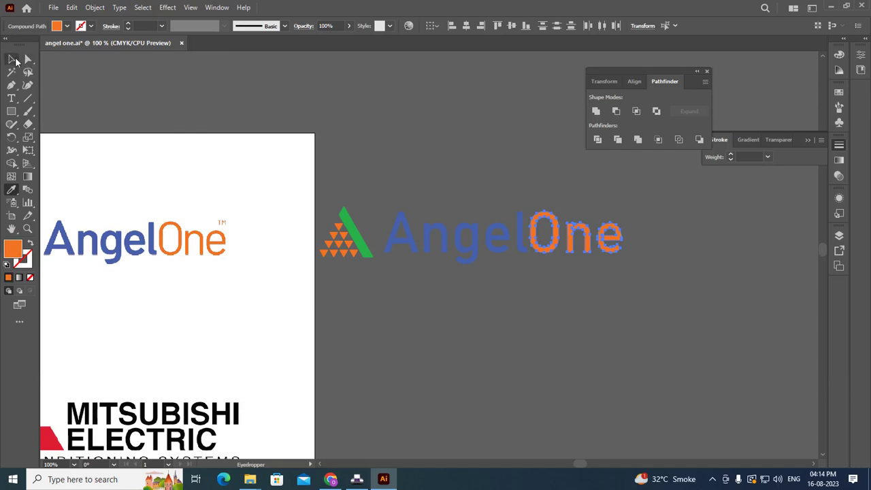
{"action": "left_click", "coordinate": [11, 59]}
{"action": "left_click", "coordinate": [609, 258]}
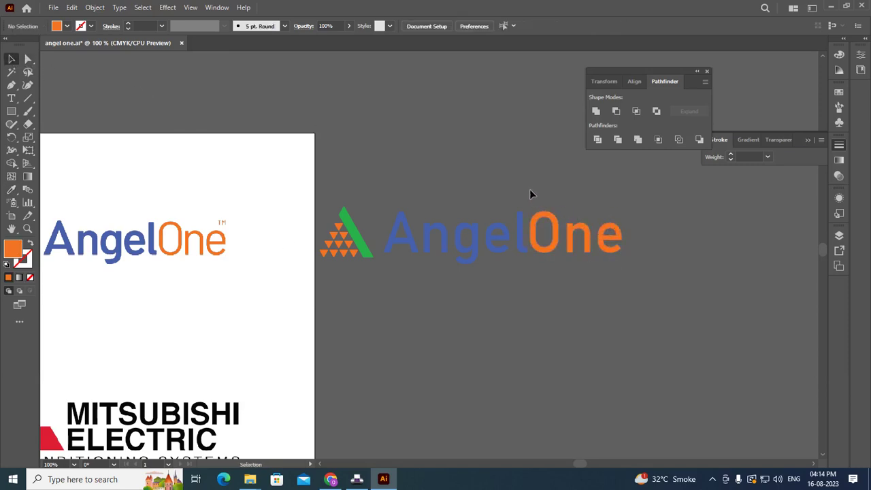
{"action": "left_click_drag", "start_coordinate": [530, 190], "coordinate": [683, 292]}
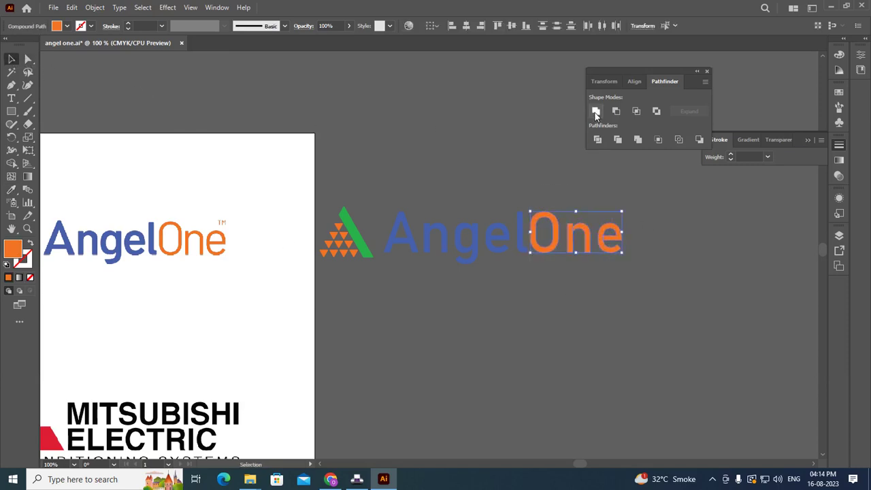
{"action": "left_click", "coordinate": [782, 333]}
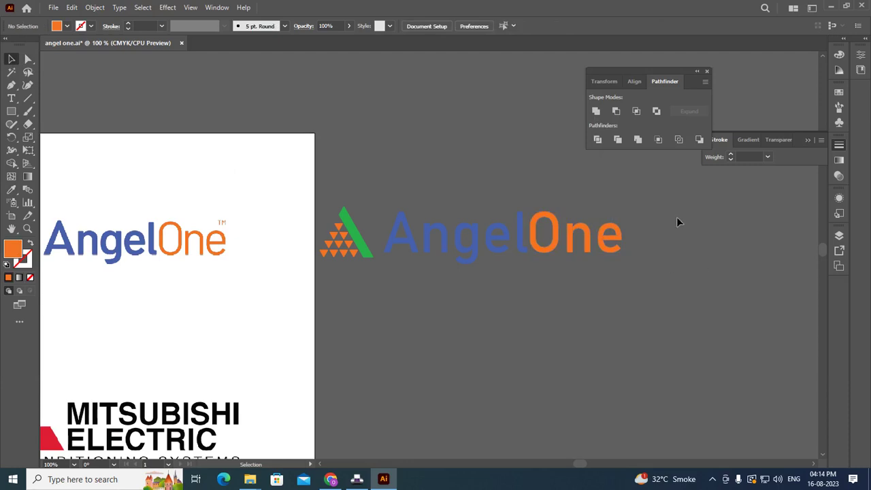
{"action": "scroll", "coordinate": [677, 216], "scroll_direction": "up", "scroll_amount": 1}
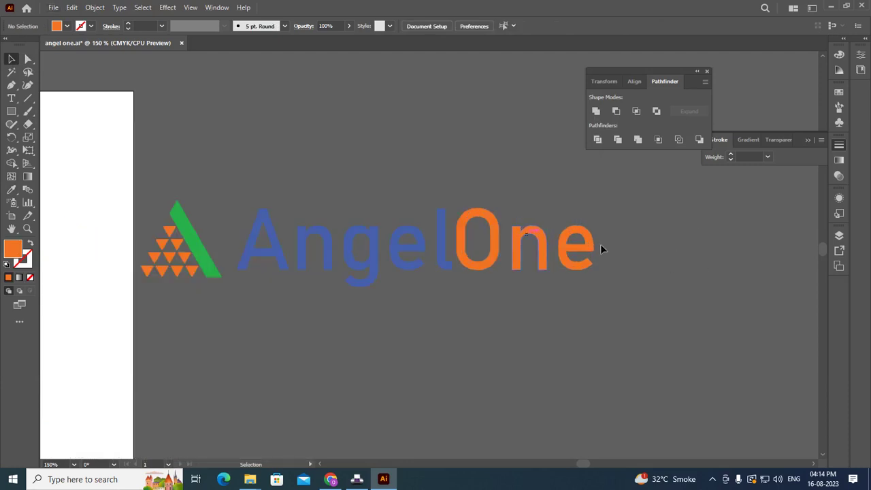
Add a 'TM' text object beside the word 'One'.
{"action": "left_click", "coordinate": [11, 99]}
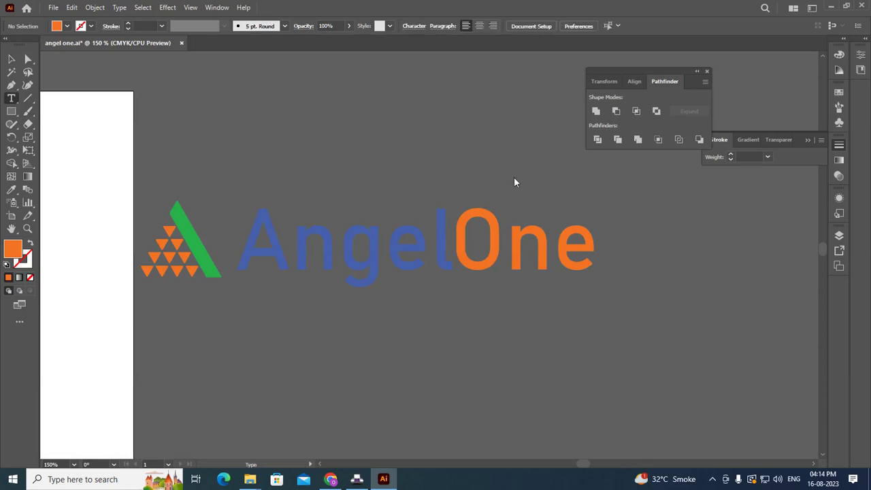
{"action": "left_click", "coordinate": [590, 206]}
{"action": "type", "text": "t"}
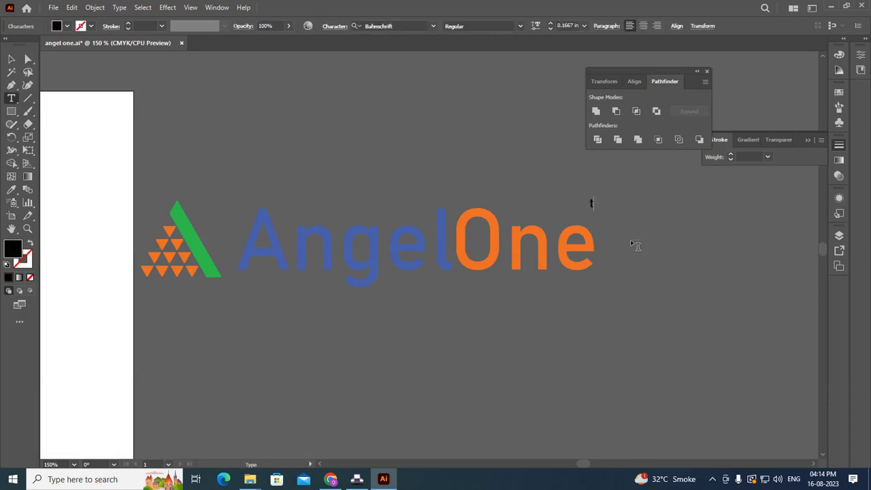
{"action": "type", "text": "m"}
{"action": "key", "text": "BackSpace"}
{"action": "key", "text": "BackSpace"}
{"action": "type", "text": "TM"}
{"action": "key", "text": "Escape"}
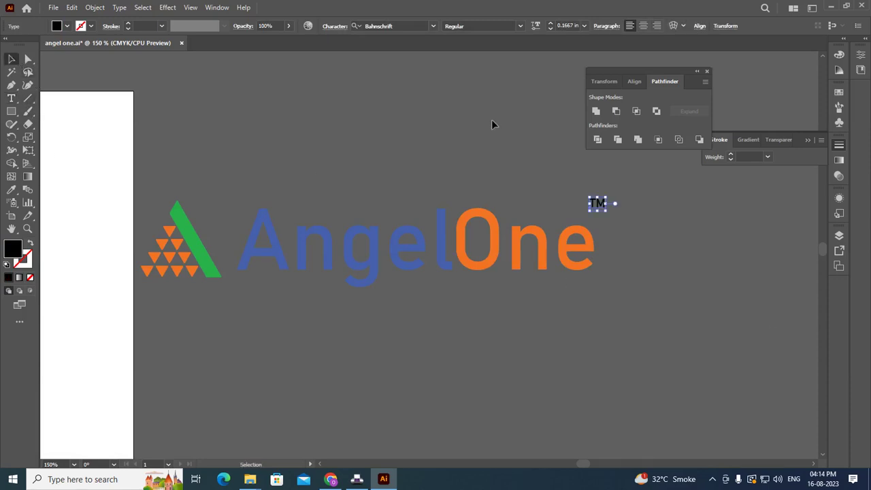
Colour the TM mark with the orange of the letter 'e'.
{"action": "key", "text": "i"}
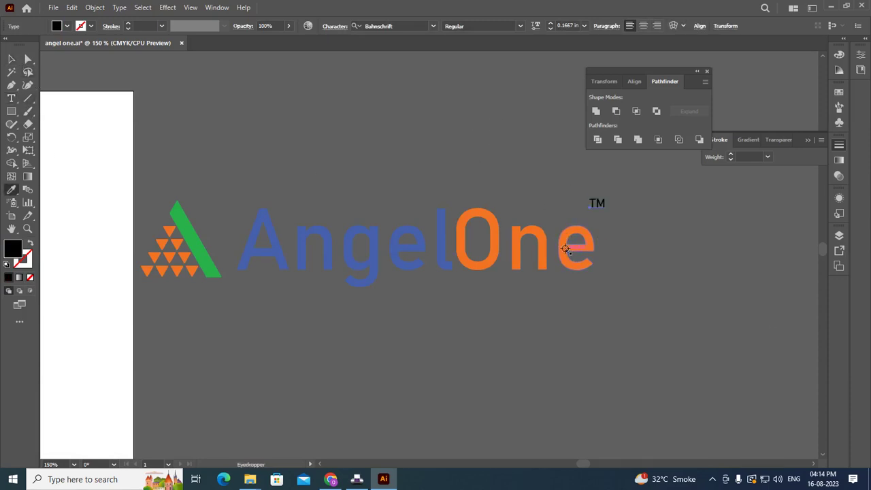
{"action": "left_click", "coordinate": [558, 245]}
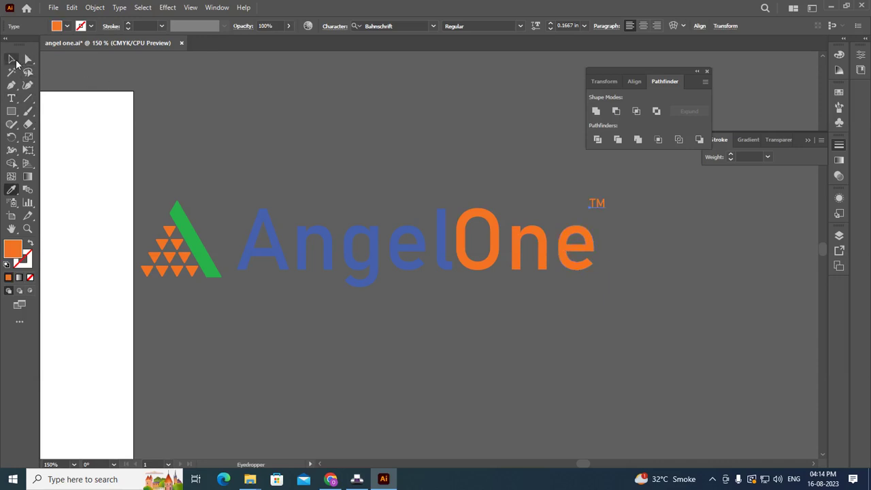
{"action": "left_click", "coordinate": [12, 59]}
{"action": "left_click", "coordinate": [423, 120]}
{"action": "scroll", "coordinate": [570, 237], "scroll_direction": "down", "scroll_amount": 2}
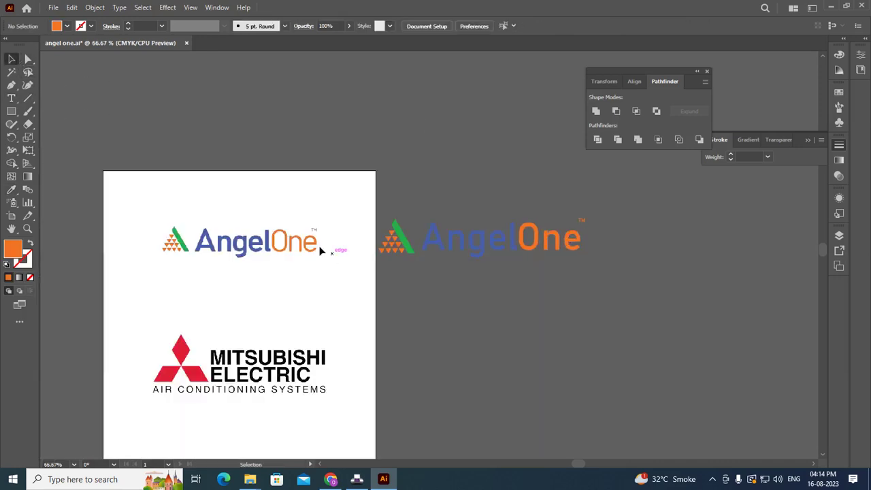
{"action": "scroll", "coordinate": [318, 245], "scroll_direction": "up", "scroll_amount": 1}
{"action": "scroll", "coordinate": [300, 245], "scroll_direction": "up", "scroll_amount": 1}
{"action": "scroll", "coordinate": [354, 246], "scroll_direction": "down", "scroll_amount": 1}
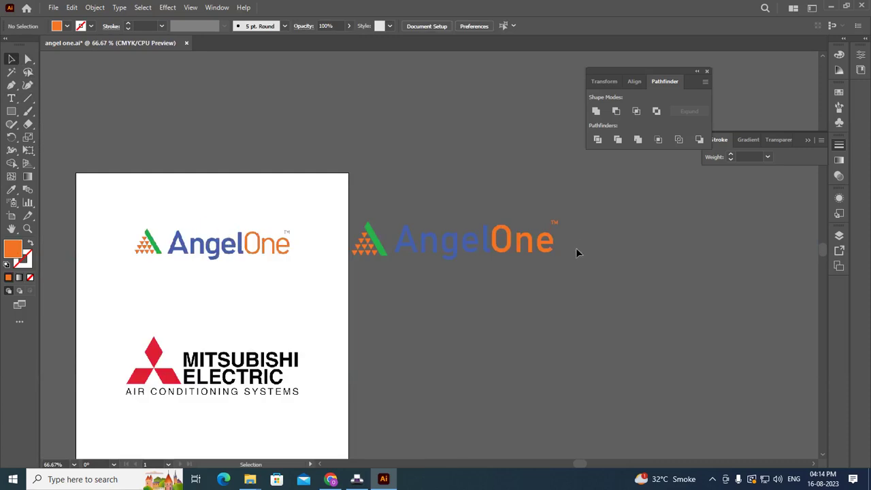
{"action": "scroll", "coordinate": [577, 237], "scroll_direction": "up", "scroll_amount": 1}
{"action": "scroll", "coordinate": [553, 245], "scroll_direction": "up", "scroll_amount": 1}
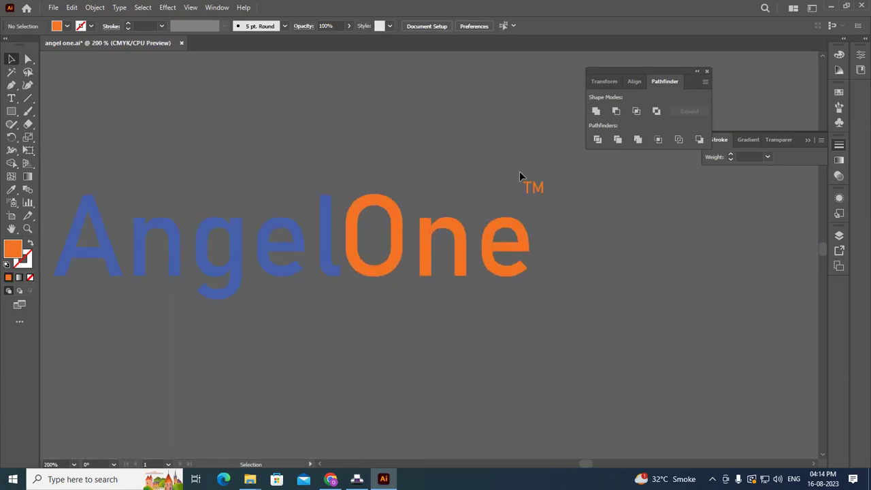
Nudge the TM mark left and down to sit at the upper right of 'One'.
{"action": "left_click", "coordinate": [531, 186]}
{"action": "key", "text": "Left"}
{"action": "key", "text": "Left"}
{"action": "key", "text": "Left"}
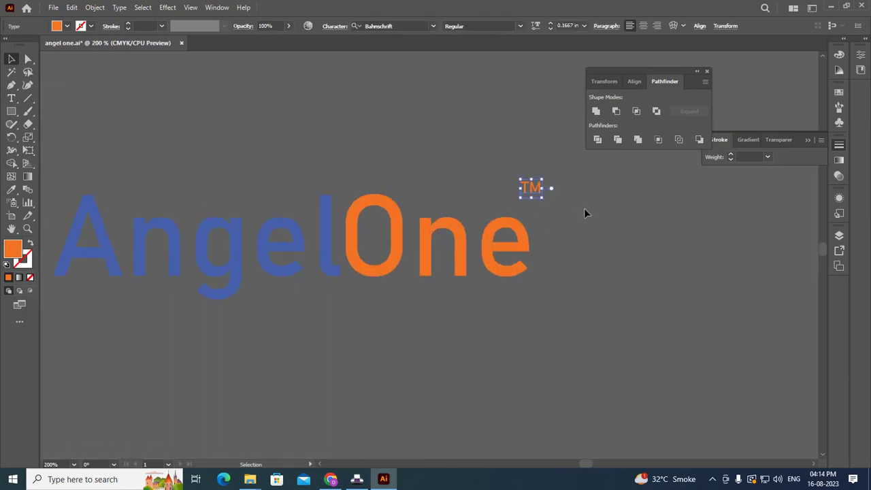
{"action": "key", "text": "Left"}
{"action": "key", "text": "Left"}
{"action": "key", "text": "Left"}
{"action": "key", "text": "Left"}
{"action": "key", "text": "Down"}
{"action": "key", "text": "Down"}
{"action": "key", "text": "Down"}
{"action": "key", "text": "Down"}
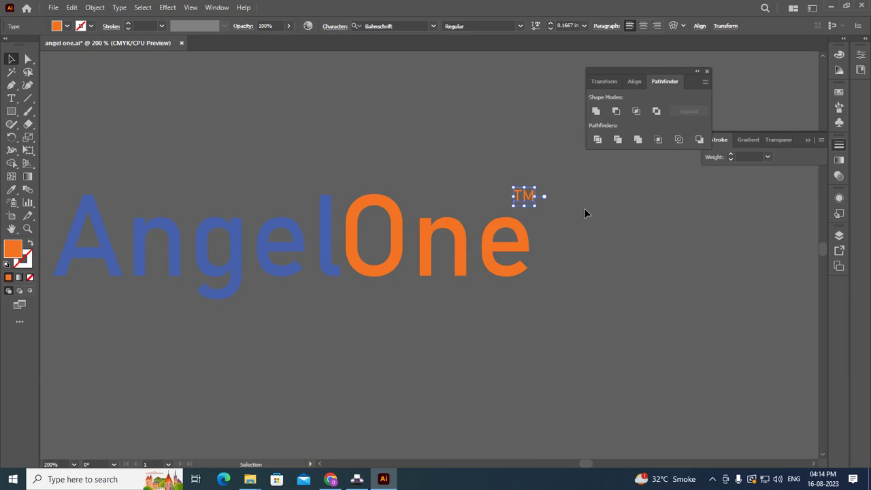
{"action": "key", "text": "Down"}
{"action": "key", "text": "Down"}
{"action": "key", "text": "Down"}
{"action": "key", "text": "Down"}
{"action": "key", "text": "Down"}
{"action": "key", "text": "Down"}
{"action": "key", "text": "Up"}
{"action": "key", "text": "Up"}
{"action": "scroll", "coordinate": [593, 271], "scroll_direction": "down", "scroll_amount": 1}
{"action": "scroll", "coordinate": [601, 276], "scroll_direction": "down", "scroll_amount": 1}
{"action": "scroll", "coordinate": [604, 279], "scroll_direction": "down", "scroll_amount": 1}
Move the AngelOne reference image above the artboard.
{"action": "left_click", "coordinate": [612, 300]}
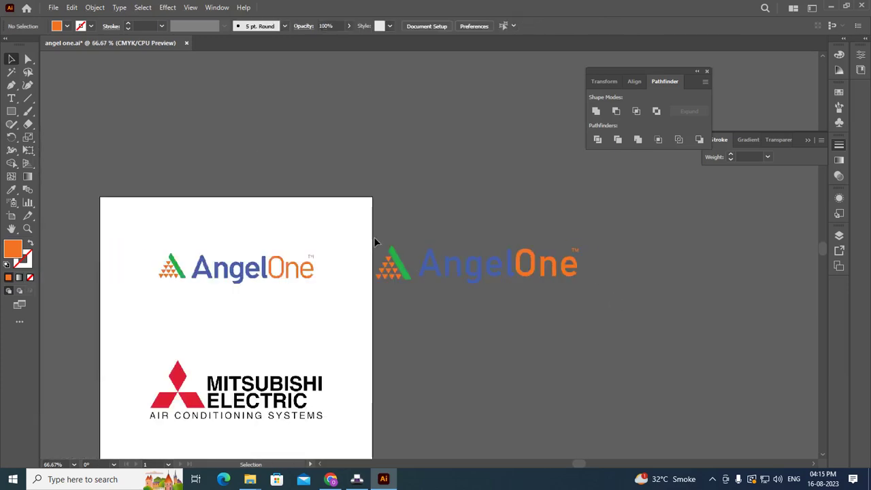
{"action": "left_click_drag", "start_coordinate": [369, 219], "coordinate": [620, 326]}
{"action": "key", "text": "a"}
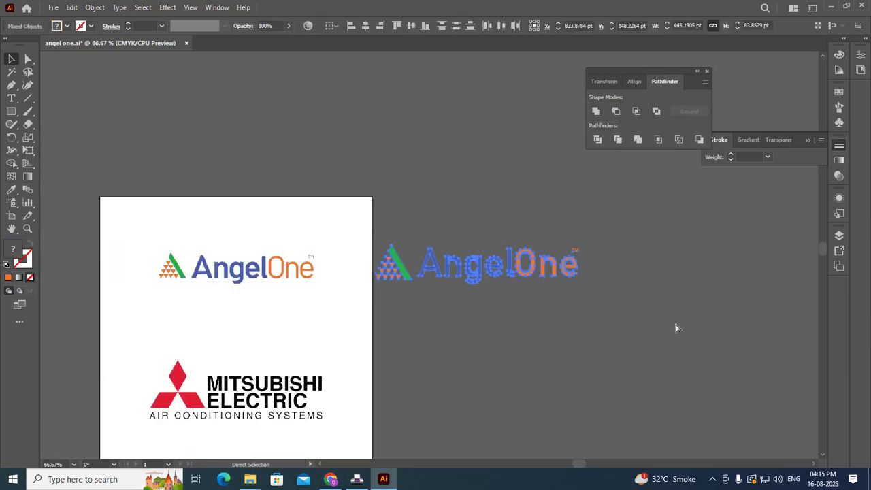
{"action": "key", "text": "v"}
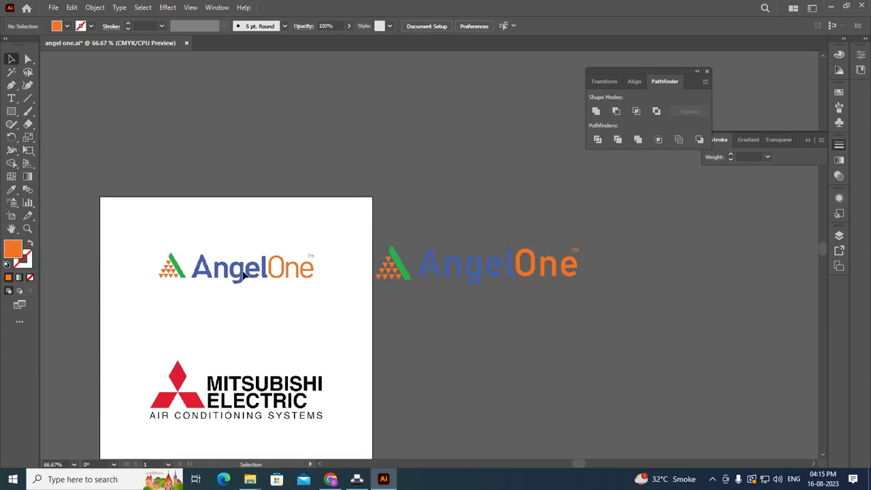
{"action": "key", "text": "a"}
{"action": "key", "text": "ctrl+a"}
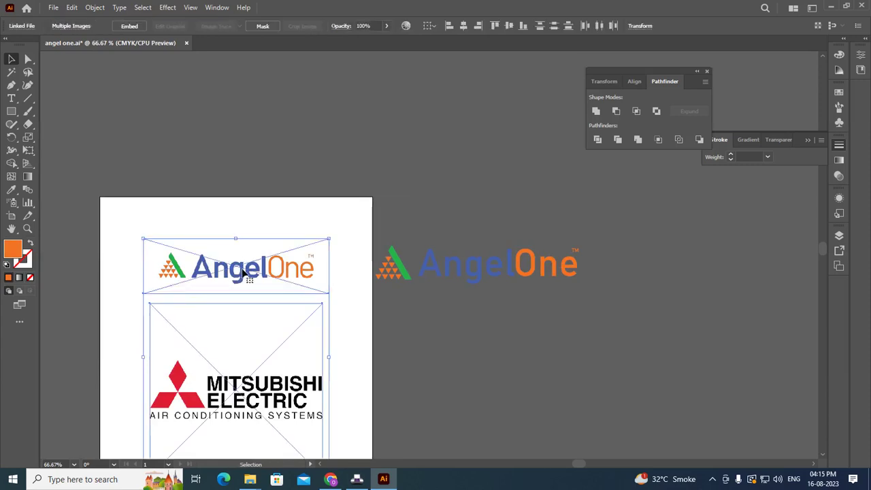
{"action": "left_click", "coordinate": [307, 124]}
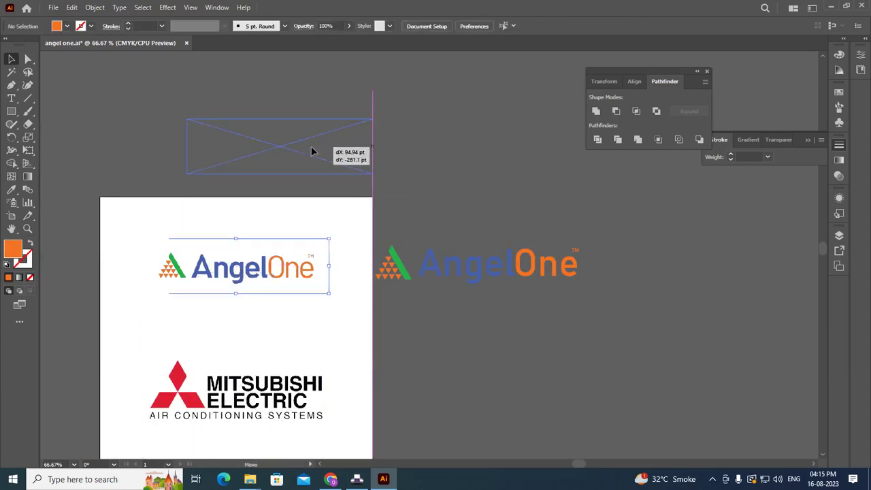
{"action": "left_click_drag", "start_coordinate": [270, 268], "coordinate": [317, 137]}
{"action": "left_click", "coordinate": [469, 163]}
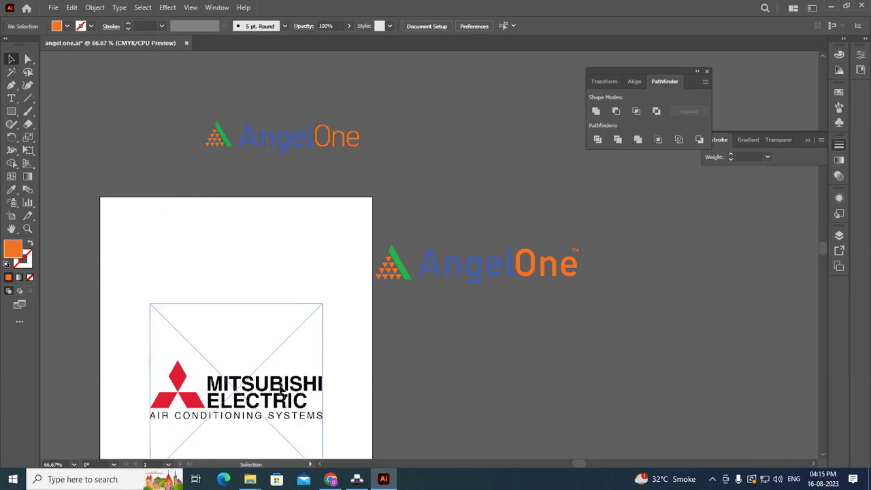
Raise the Mitsubishi image to the artboard's upper left, check Outline view, and hide its edges.
{"action": "left_click_drag", "start_coordinate": [278, 364], "coordinate": [248, 248]}
{"action": "left_click", "coordinate": [558, 364]}
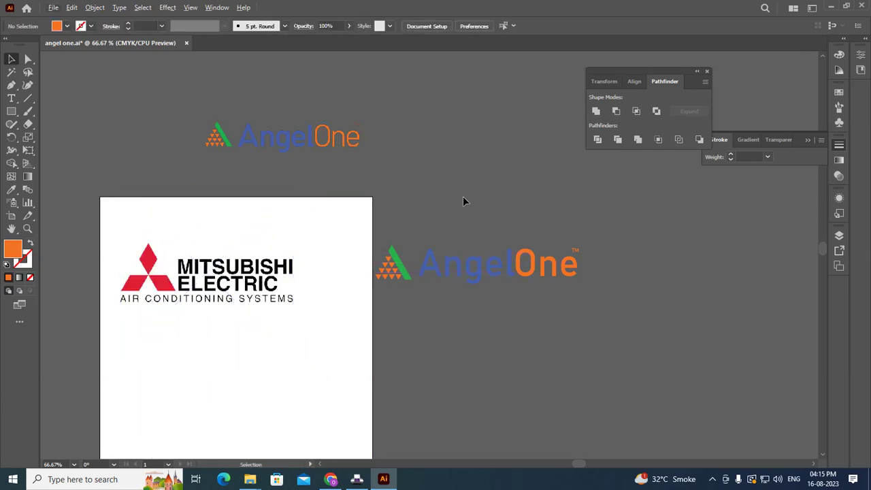
{"action": "key", "text": "ctrl"}
{"action": "key", "text": "ctrl+y"}
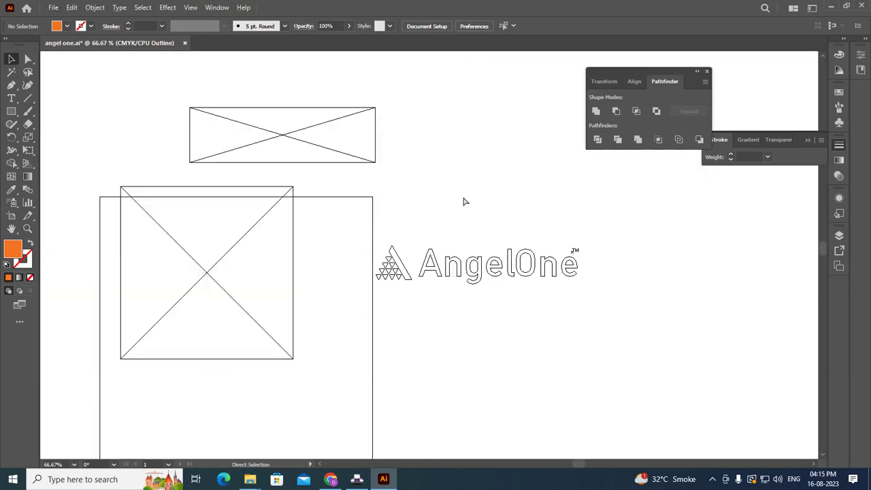
{"action": "key", "text": "ctrl+y"}
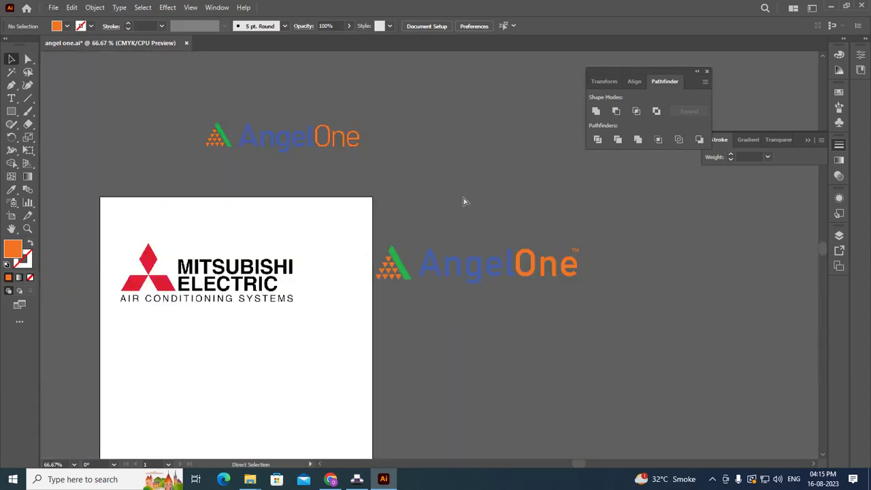
{"action": "key", "text": "ctrl+y"}
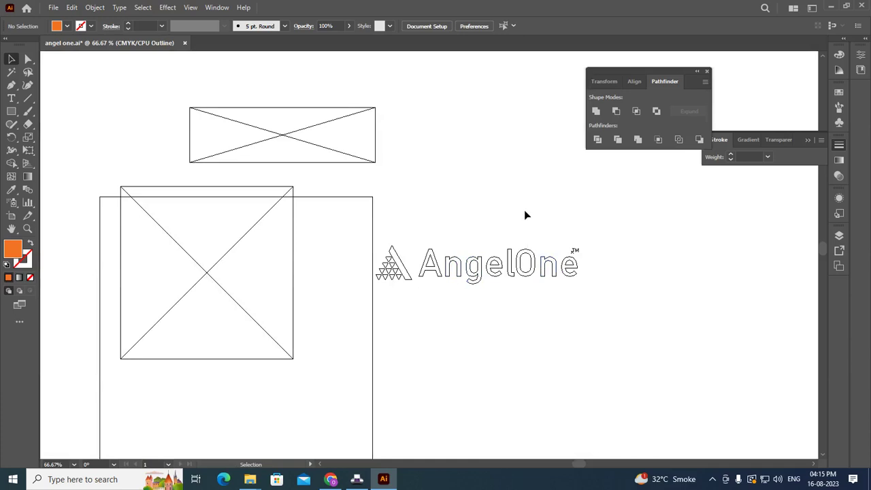
{"action": "key", "text": "ctrl+y"}
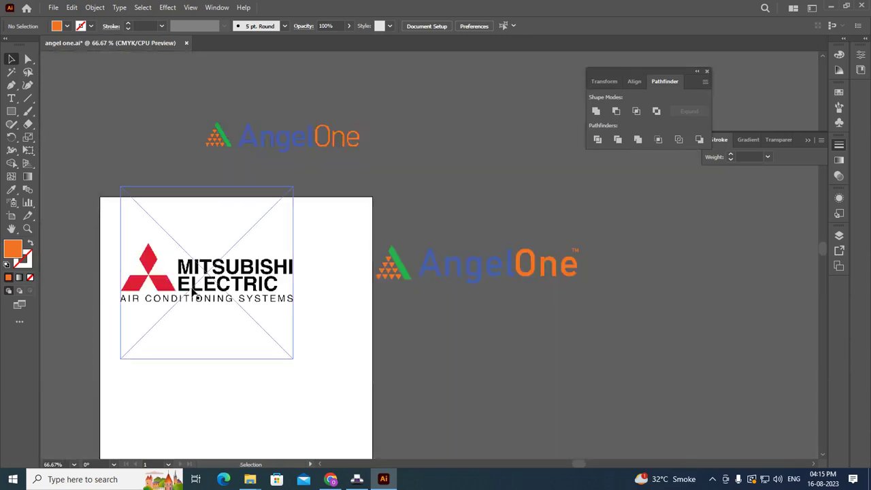
{"action": "left_click", "coordinate": [203, 296]}
{"action": "key", "text": "ctrl+h"}
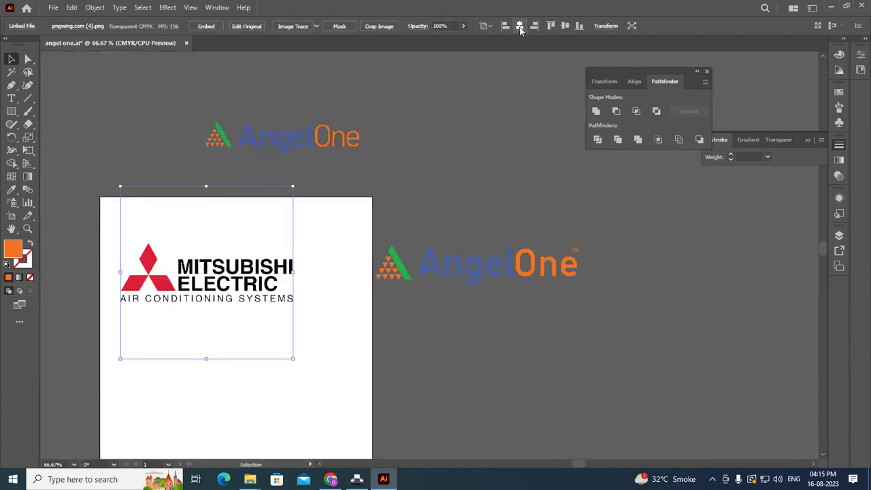
{"action": "left_click", "coordinate": [399, 240]}
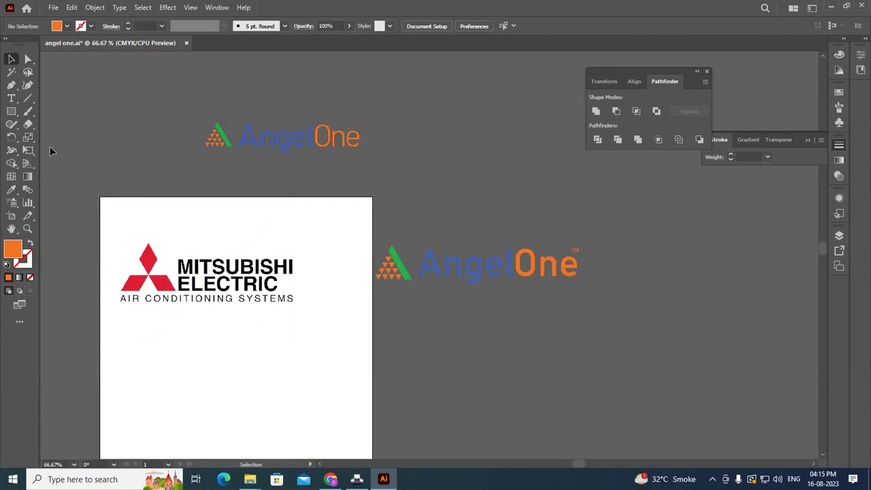
Draw an orange square below the AngelOne logo and rotate it 45° into a diamond.
{"action": "left_click", "coordinate": [12, 111]}
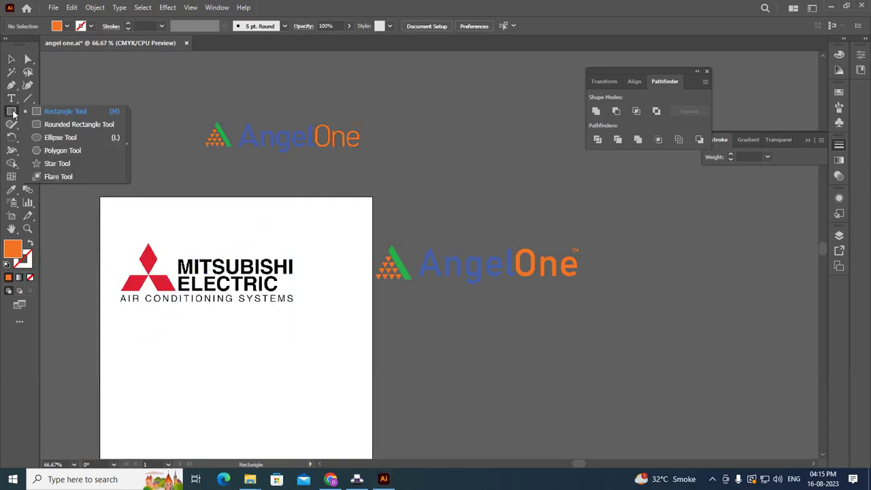
{"action": "left_click", "coordinate": [66, 111]}
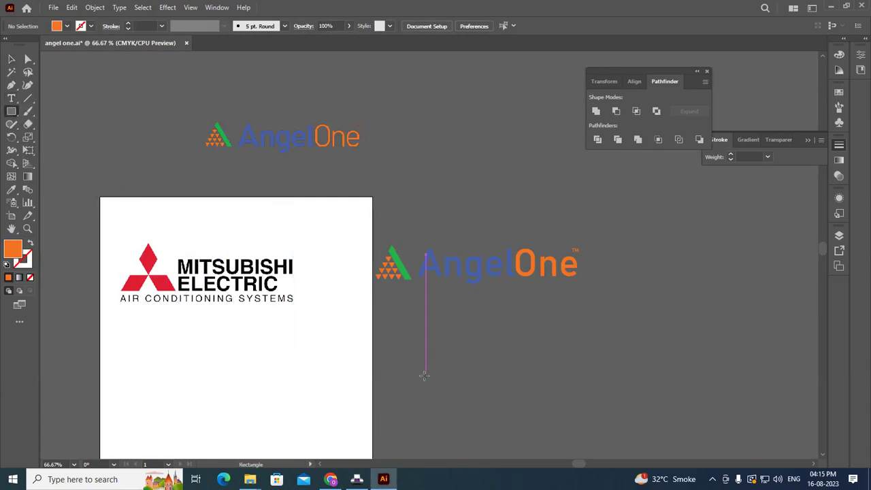
{"action": "left_click_drag", "start_coordinate": [424, 375], "coordinate": [427, 376]}
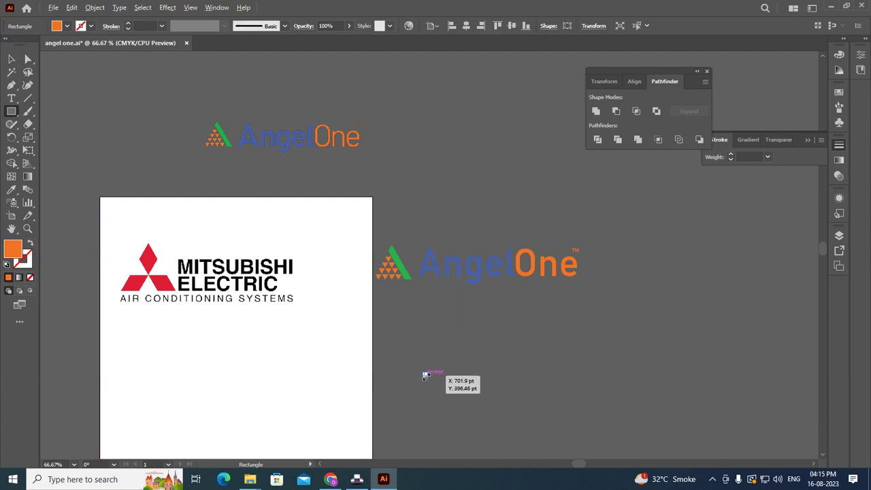
{"action": "left_click_drag", "start_coordinate": [423, 375], "coordinate": [449, 399]}
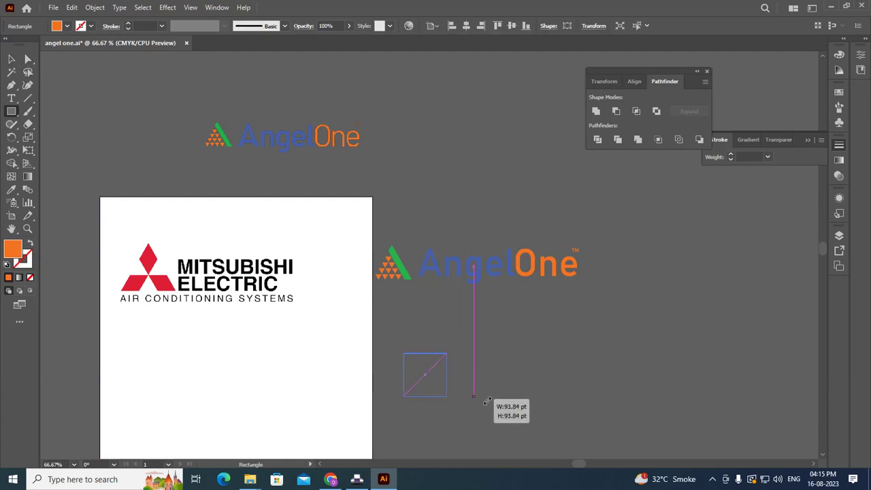
{"action": "key", "text": "v"}
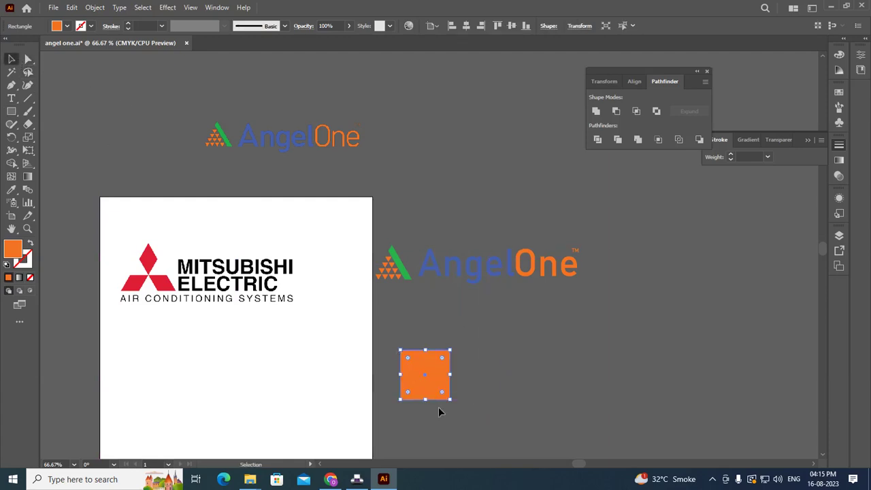
{"action": "left_click_drag", "start_coordinate": [454, 401], "coordinate": [476, 374]}
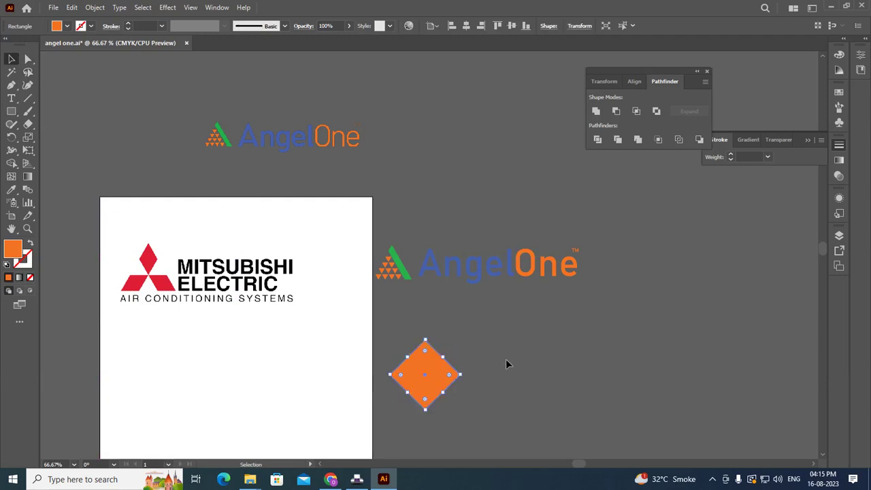
Enlarge the diamond downward and unlink its width and height proportions.
{"action": "left_click_drag", "start_coordinate": [460, 375], "coordinate": [435, 375]}
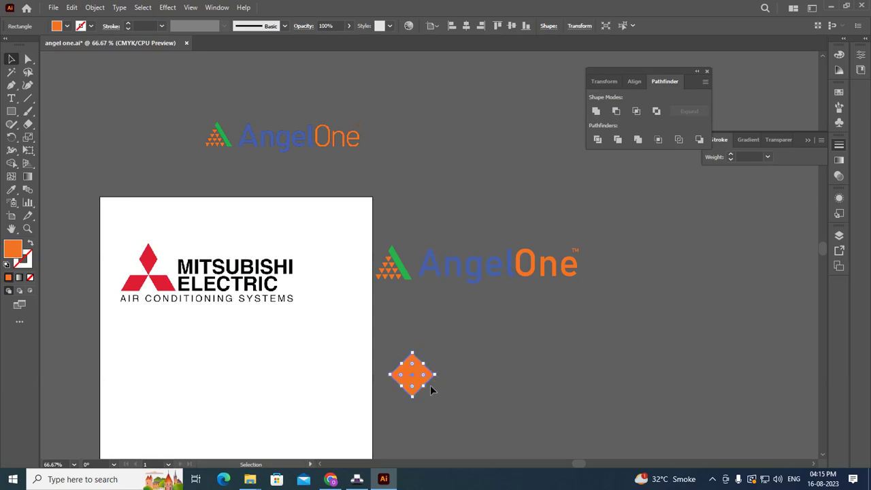
{"action": "key", "text": "ctrl+z"}
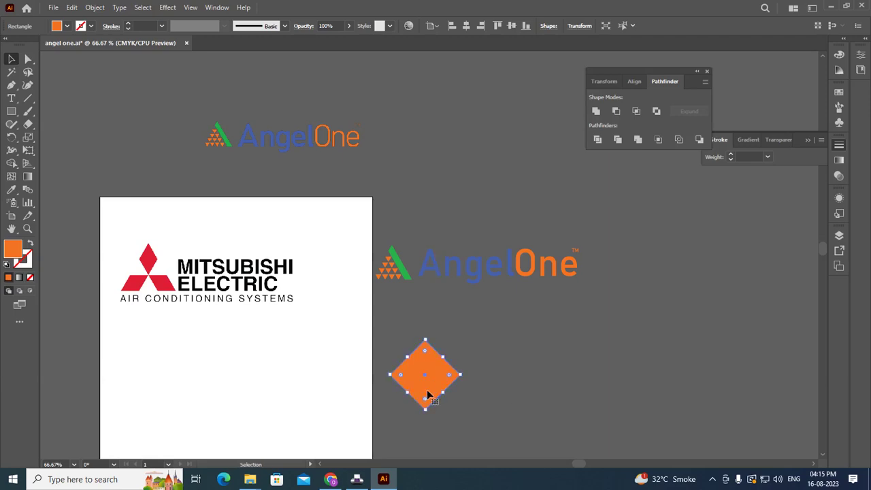
{"action": "left_click_drag", "start_coordinate": [425, 408], "coordinate": [426, 429]}
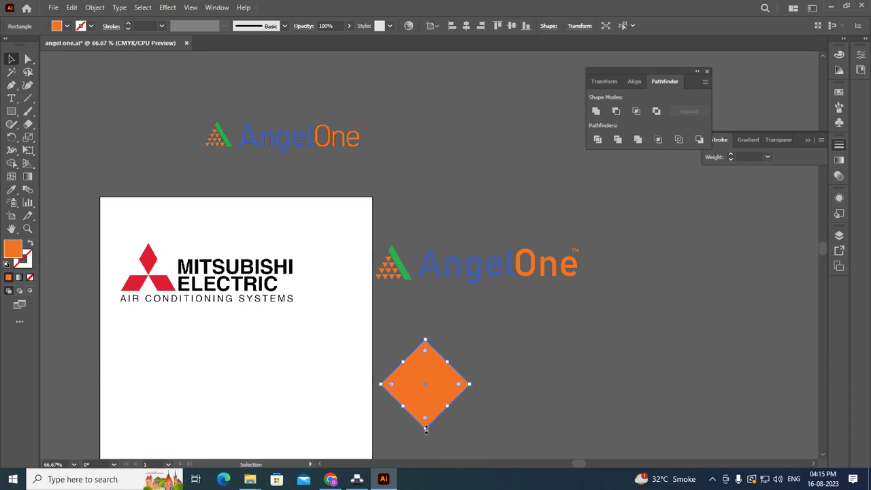
{"action": "left_click", "coordinate": [583, 27]}
{"action": "left_click", "coordinate": [578, 51]}
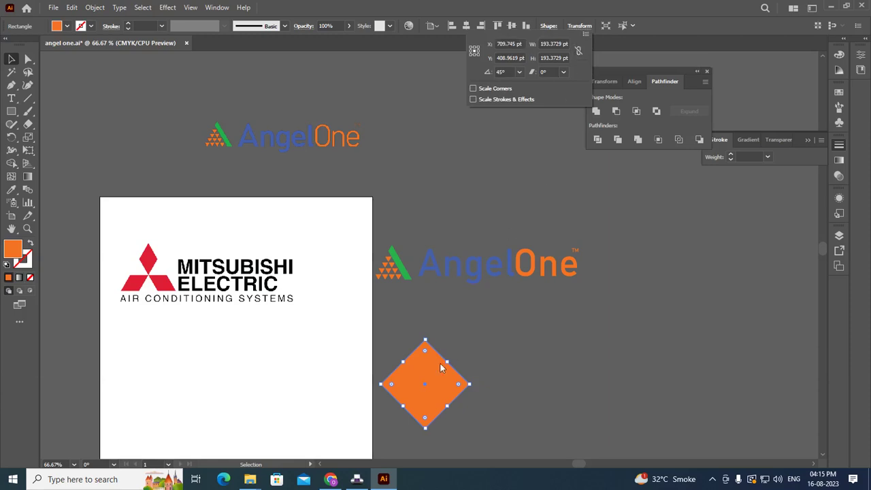
{"action": "left_click", "coordinate": [426, 430]}
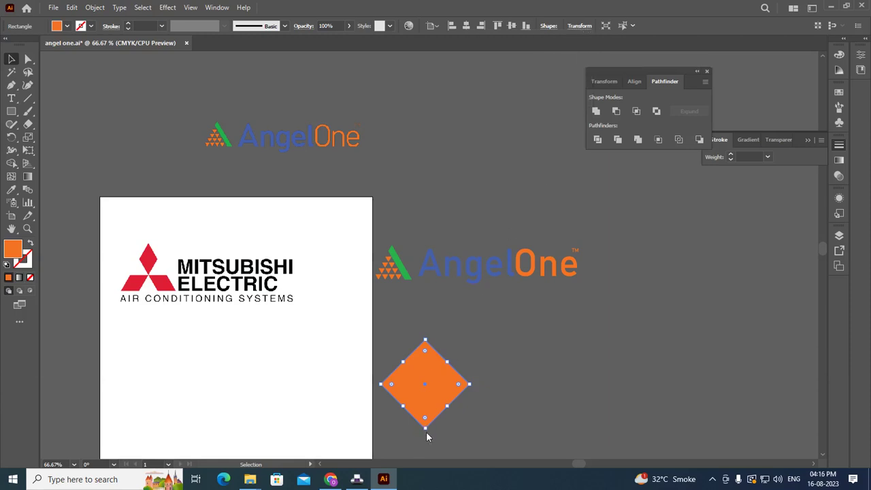
Move the diamond up slightly and enlarge it further, undoing an overshooting narrow.
{"action": "left_click", "coordinate": [497, 363]}
{"action": "left_click_drag", "start_coordinate": [453, 368], "coordinate": [453, 345]}
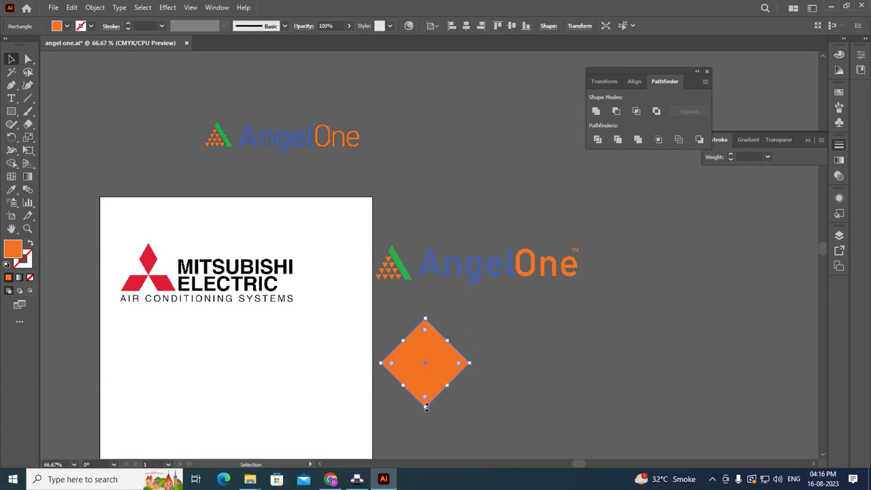
{"action": "mouse_move", "coordinate": [426, 407]}
{"action": "left_mouse_down"}
{"action": "mouse_move", "coordinate": [426, 432]}
{"action": "mouse_move", "coordinate": [425, 395]}
{"action": "left_mouse_up"}
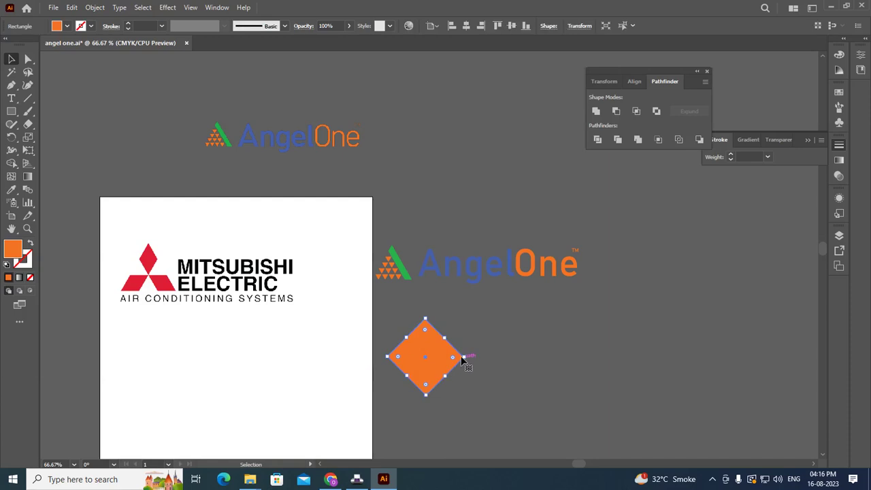
{"action": "left_click_drag", "start_coordinate": [462, 359], "coordinate": [447, 360]}
{"action": "key", "text": "ctrl+z"}
{"action": "left_click", "coordinate": [502, 376]}
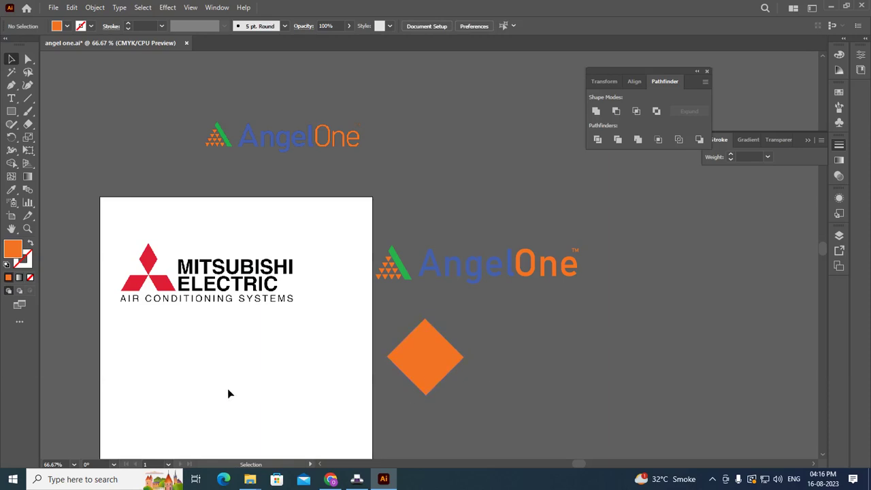
Try narrowing the orange diamond, undo it, then delete the diamond.
{"action": "scroll", "coordinate": [229, 388], "scroll_direction": "up", "scroll_amount": 1}
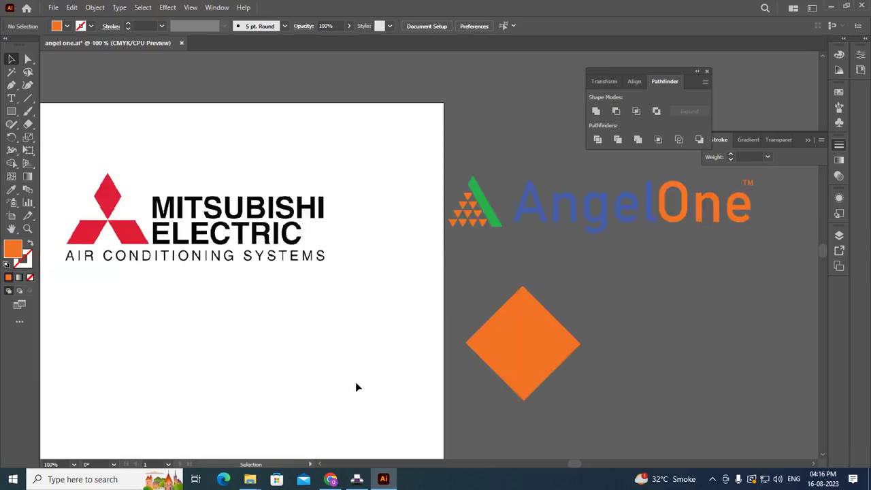
{"action": "left_click", "coordinate": [548, 371]}
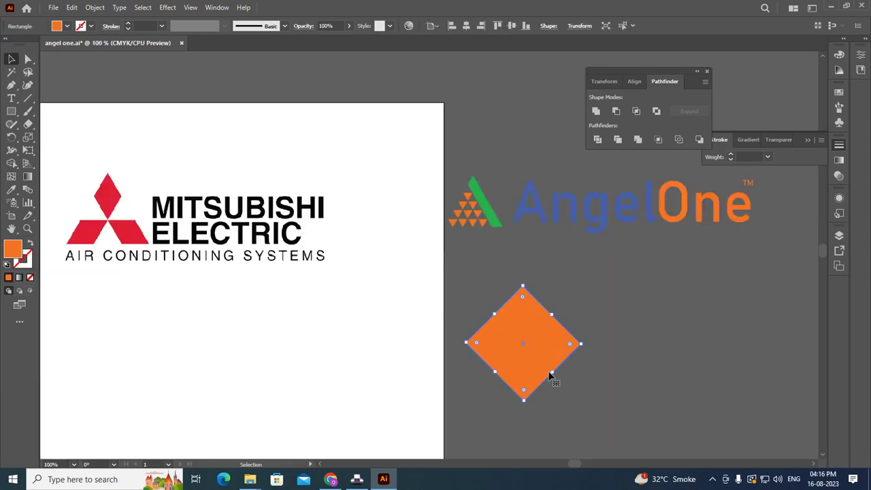
{"action": "left_click", "coordinate": [580, 26]}
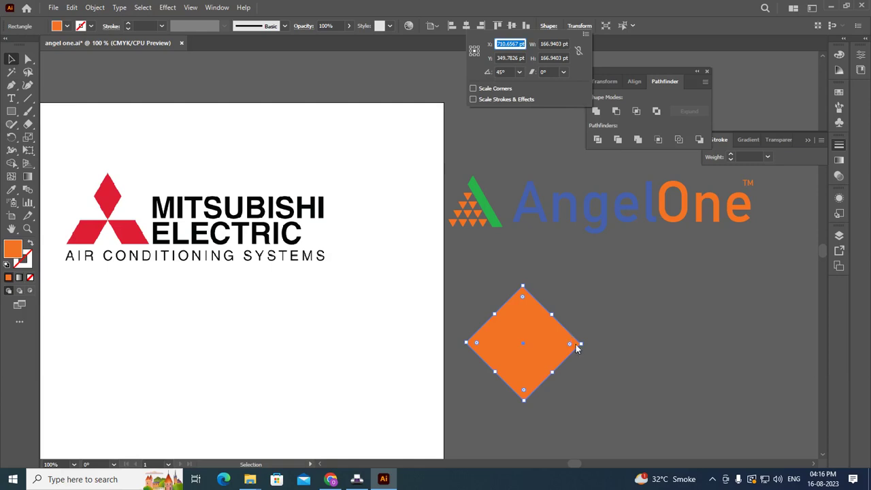
{"action": "left_click_drag", "start_coordinate": [581, 345], "coordinate": [549, 340]}
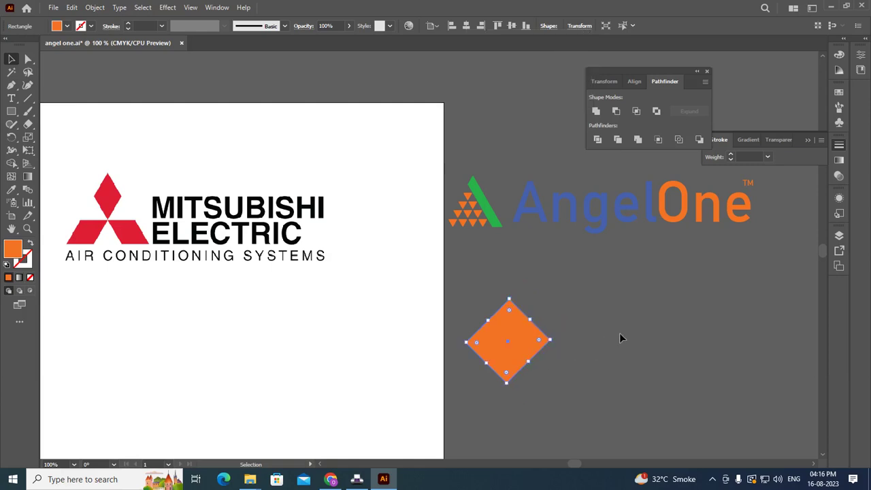
{"action": "left_click", "coordinate": [620, 332]}
{"action": "left_click", "coordinate": [530, 354]}
{"action": "left_click", "coordinate": [603, 326]}
{"action": "key", "text": "ctrl+z"}
{"action": "left_click", "coordinate": [616, 320]}
{"action": "left_click", "coordinate": [557, 368]}
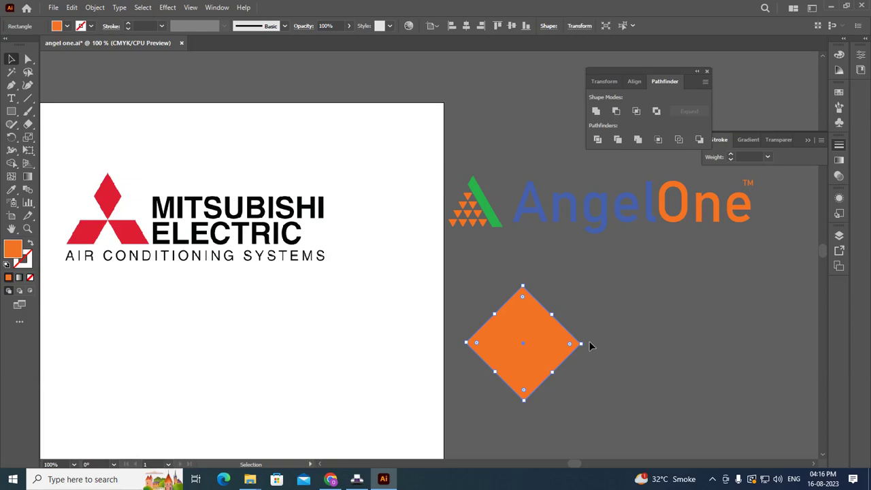
{"action": "key", "text": "Delete"}
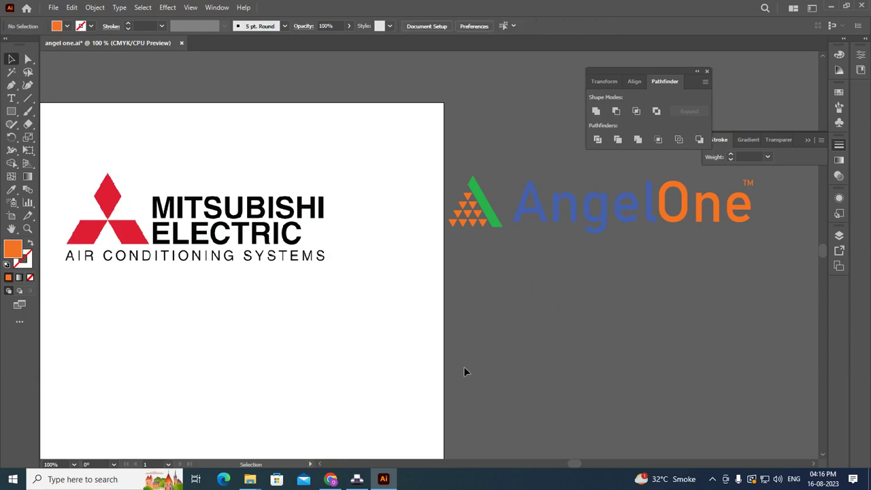
Trace the top red Mitsubishi diamond with a closed four-point Pen path.
{"action": "right_click", "coordinate": [11, 85]}
{"action": "left_click", "coordinate": [41, 83]}
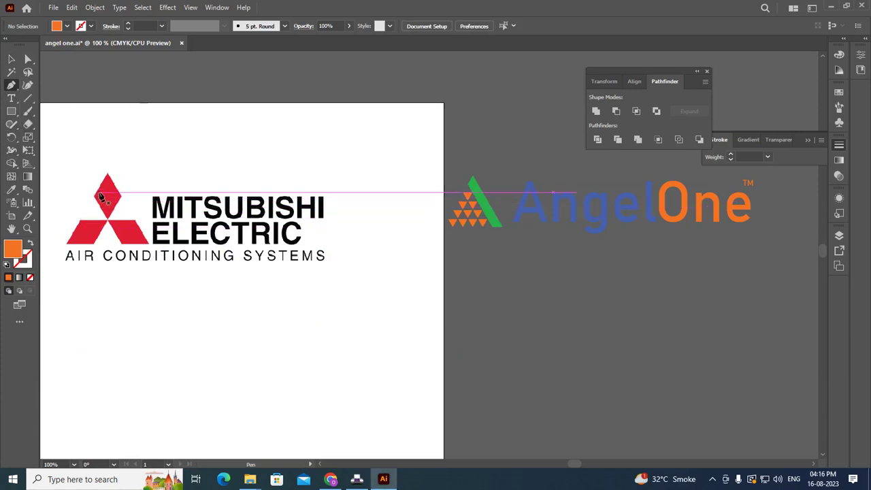
{"action": "scroll", "coordinate": [86, 194], "scroll_direction": "up", "scroll_amount": 1, "text": "alt"}
{"action": "scroll", "coordinate": [86, 195], "scroll_direction": "up", "scroll_amount": 1, "text": "alt"}
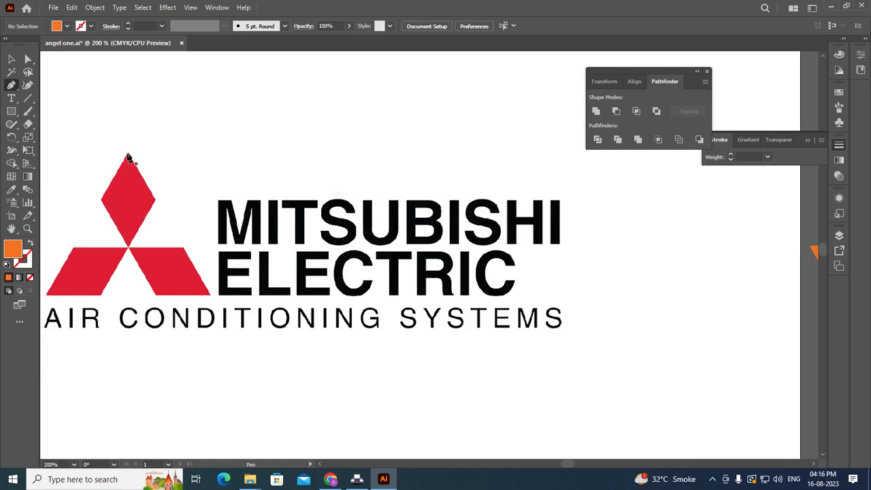
{"action": "left_click", "coordinate": [128, 156]}
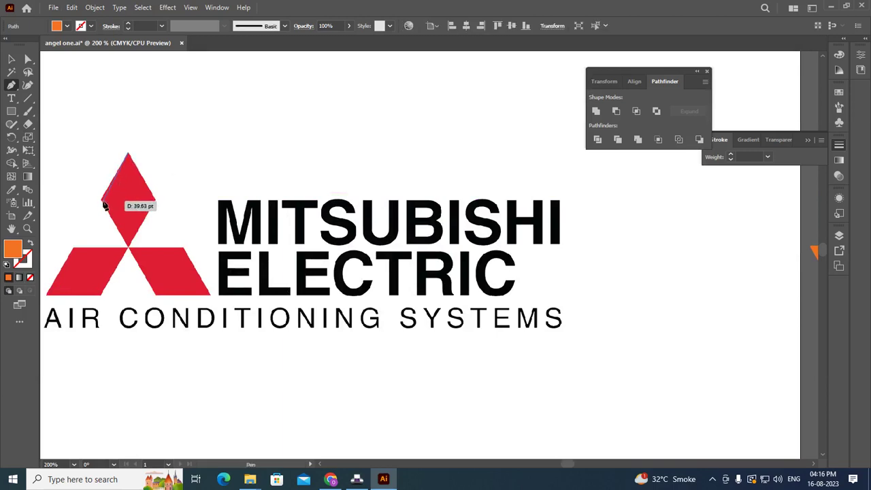
{"action": "left_click", "coordinate": [103, 203]}
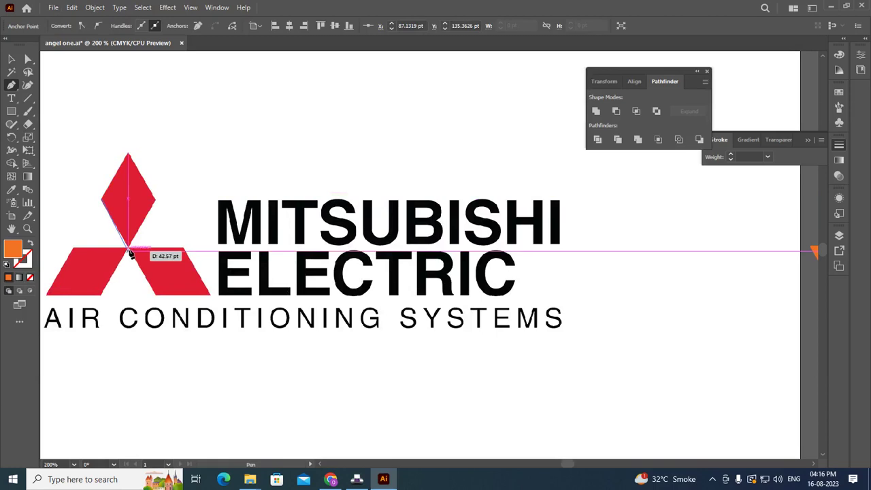
{"action": "left_click", "coordinate": [129, 249]}
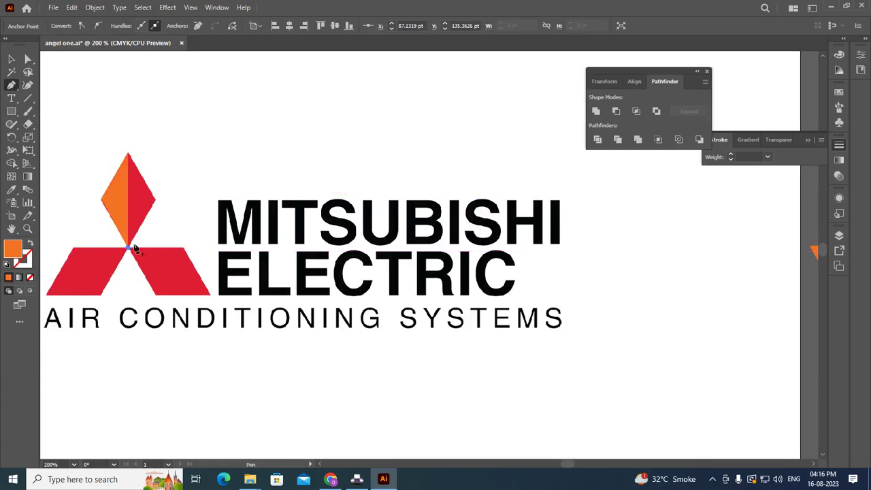
{"action": "left_click", "coordinate": [155, 201]}
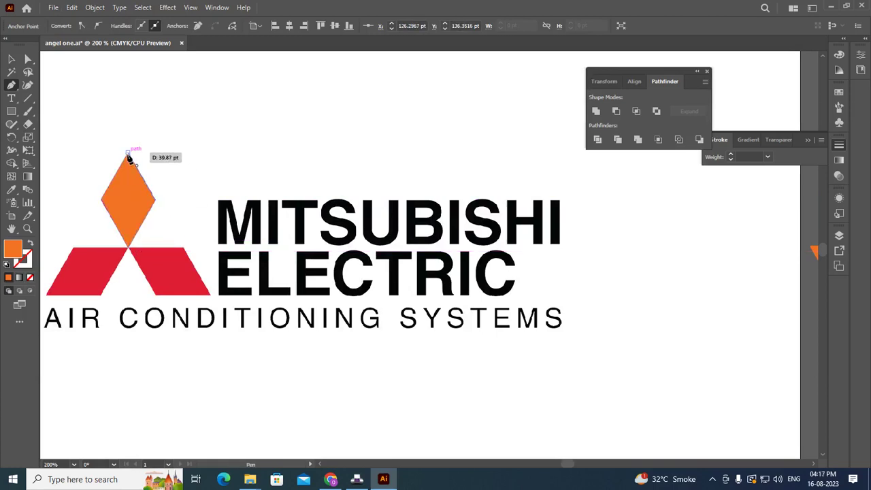
{"action": "left_click", "coordinate": [128, 155]}
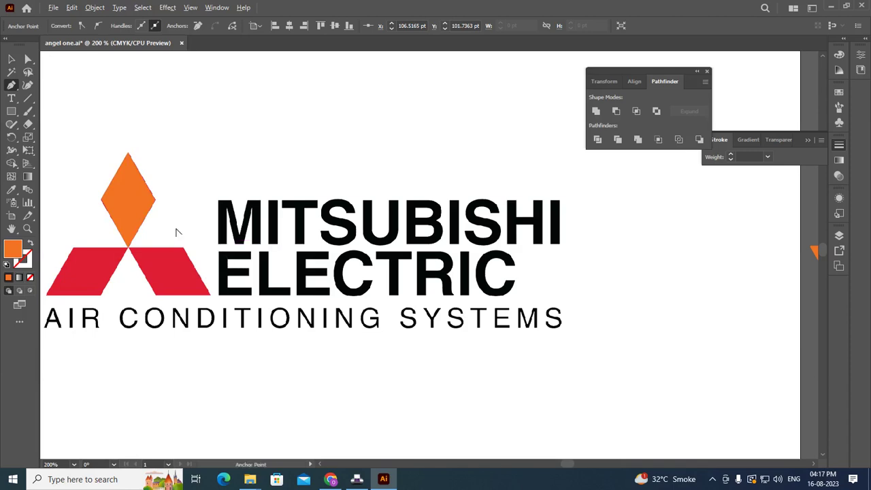
Move the traced orange diamond below the AngelOne logo.
{"action": "scroll", "coordinate": [175, 229], "scroll_direction": "down", "scroll_amount": 2}
{"action": "left_click", "coordinate": [11, 59]}
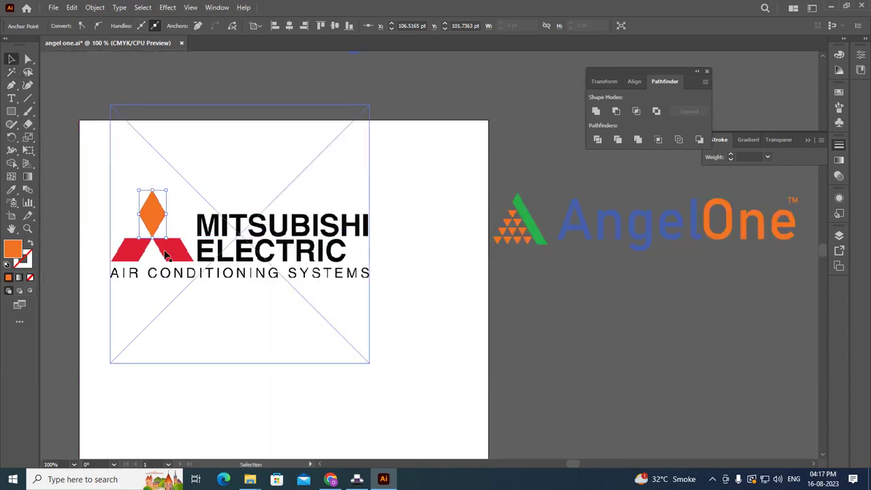
{"action": "left_click", "coordinate": [153, 216]}
{"action": "left_click_drag", "start_coordinate": [152, 218], "coordinate": [517, 320]}
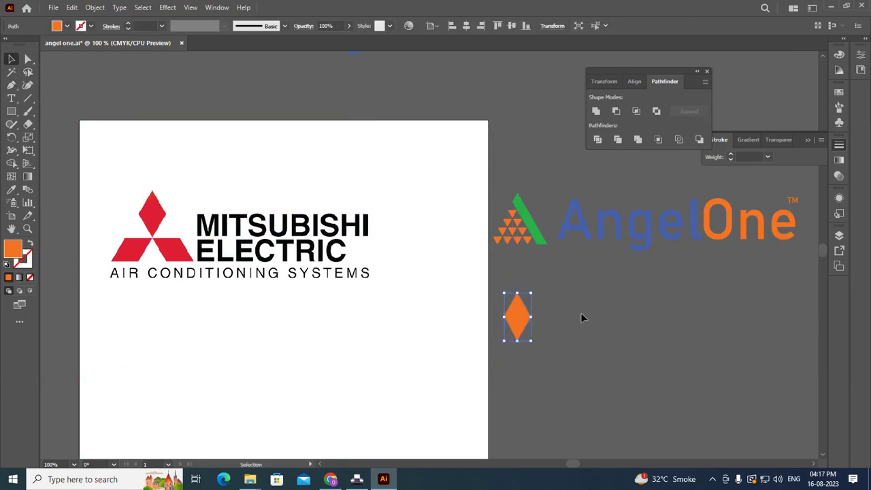
{"action": "left_click", "coordinate": [581, 314]}
{"action": "scroll", "coordinate": [524, 348], "scroll_direction": "up", "scroll_amount": 1}
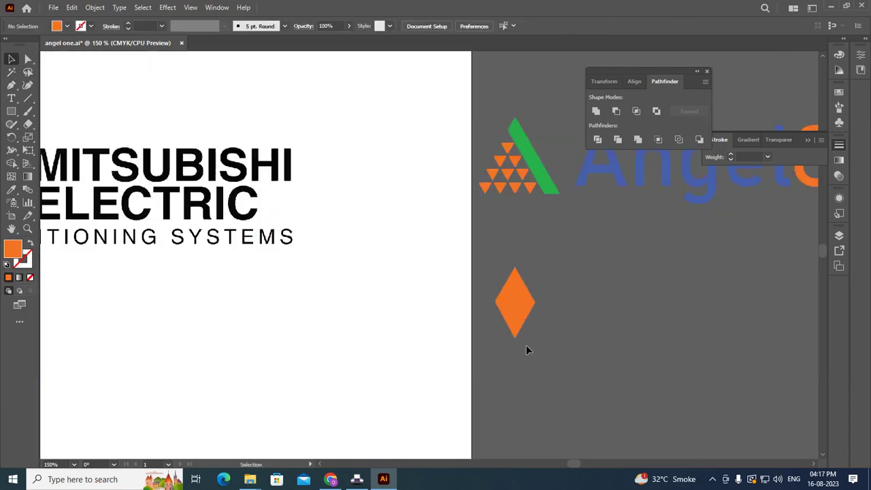
{"action": "scroll", "coordinate": [526, 327], "scroll_direction": "down", "scroll_amount": 1}
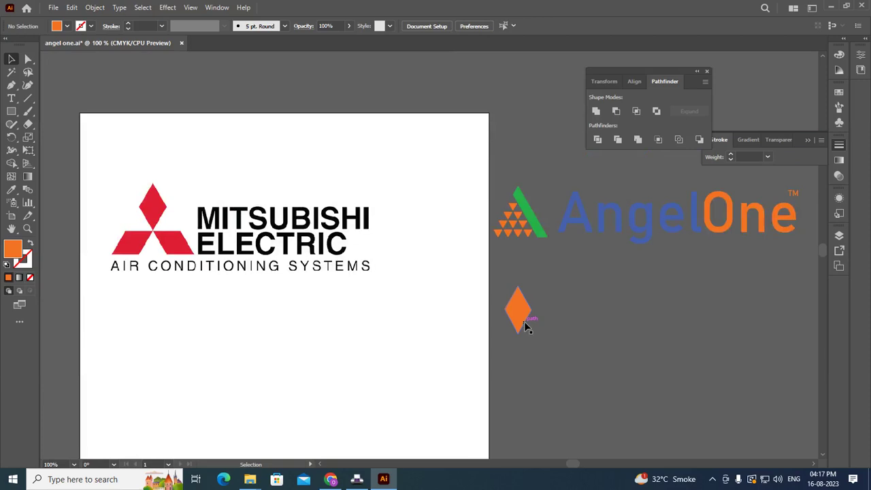
{"action": "left_click", "coordinate": [525, 327]}
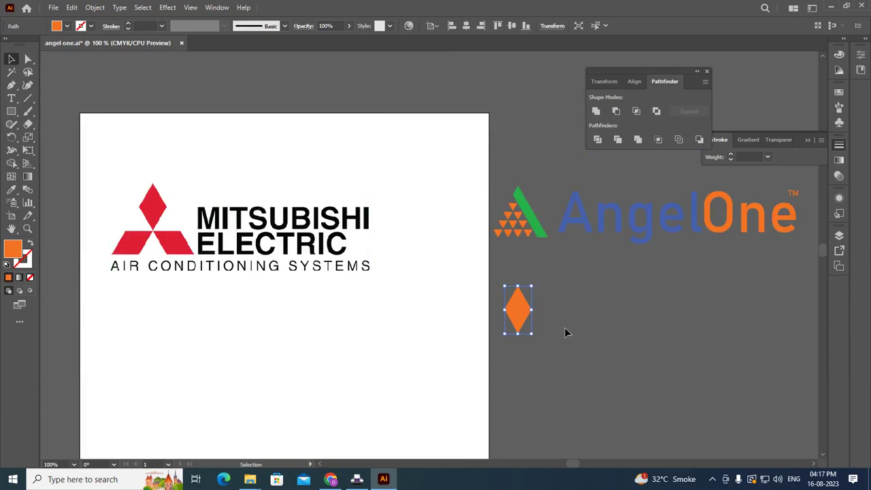
{"action": "double_click", "coordinate": [524, 320]}
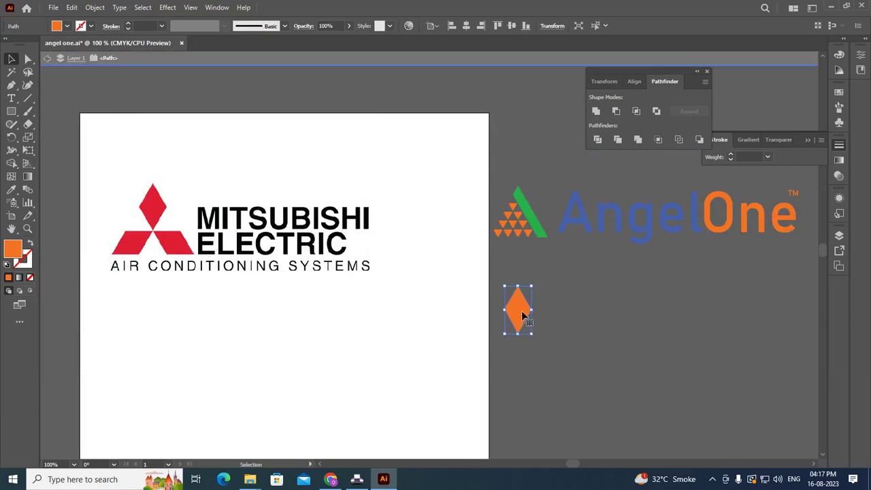
{"action": "left_click", "coordinate": [47, 58]}
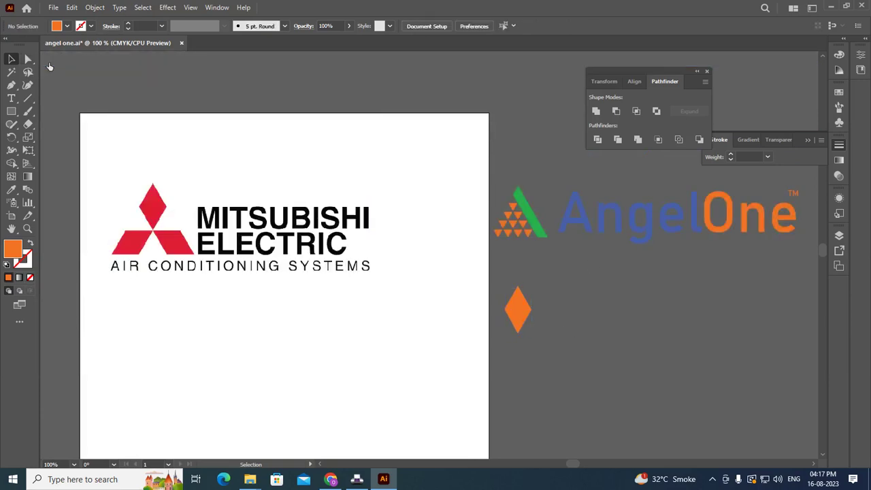
{"action": "left_click", "coordinate": [529, 311]}
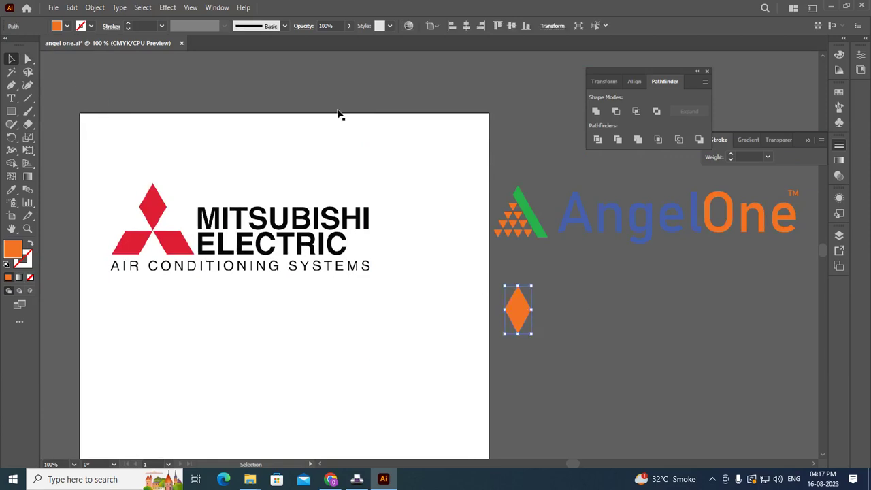
{"action": "left_click", "coordinate": [28, 60]}
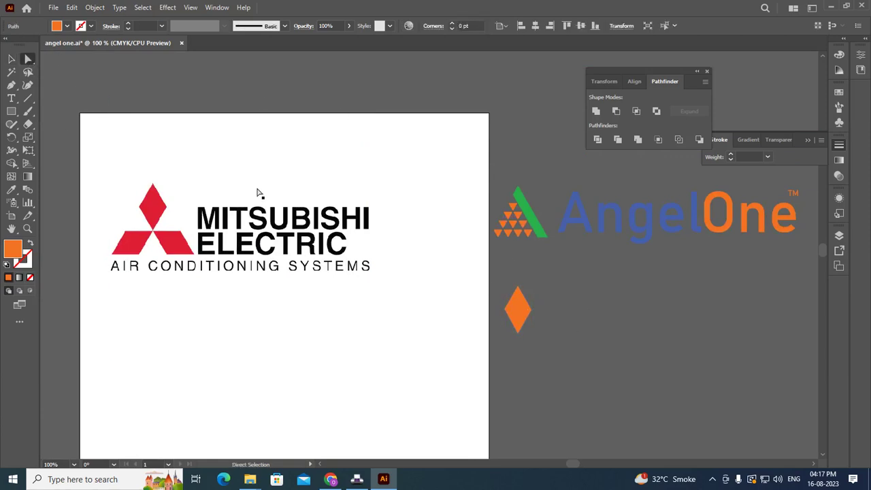
{"action": "left_click", "coordinate": [12, 60]}
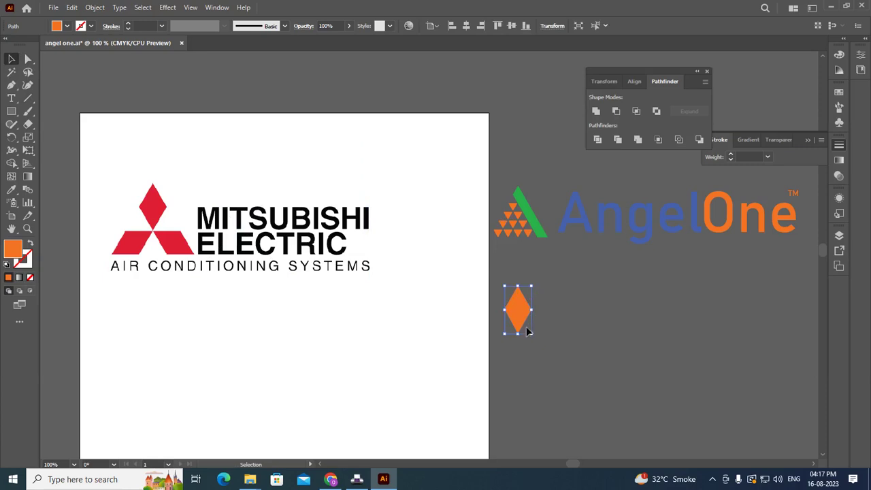
{"action": "scroll", "coordinate": [528, 331], "scroll_direction": "up", "scroll_amount": 2}
{"action": "scroll", "coordinate": [532, 332], "scroll_direction": "right", "scroll_amount": 1}
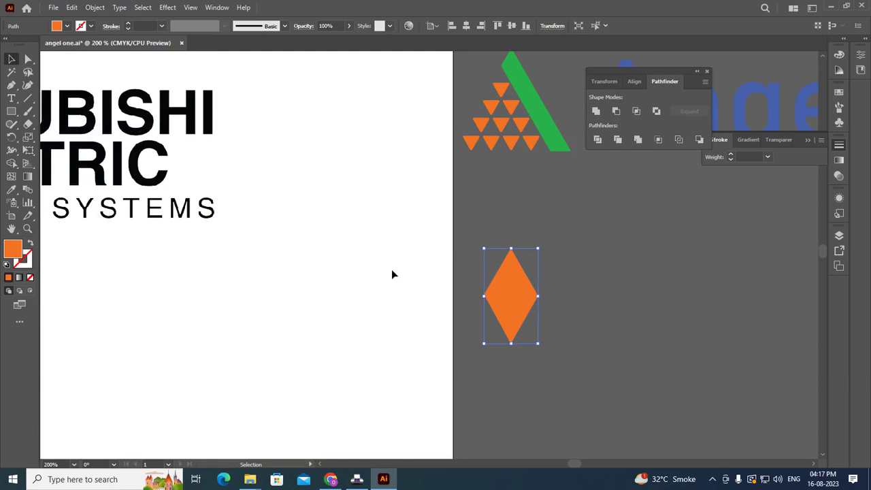
{"action": "left_click", "coordinate": [626, 343]}
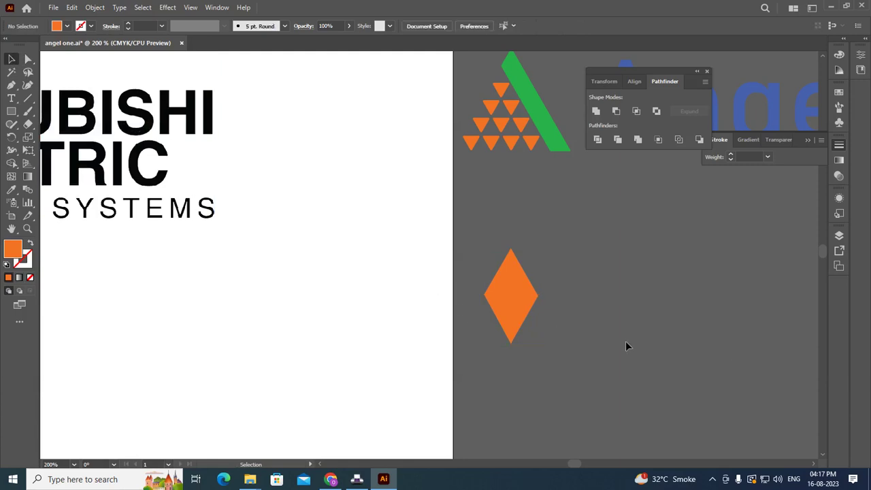
{"action": "left_click", "coordinate": [530, 311]}
{"action": "key", "text": "ctrl+t"}
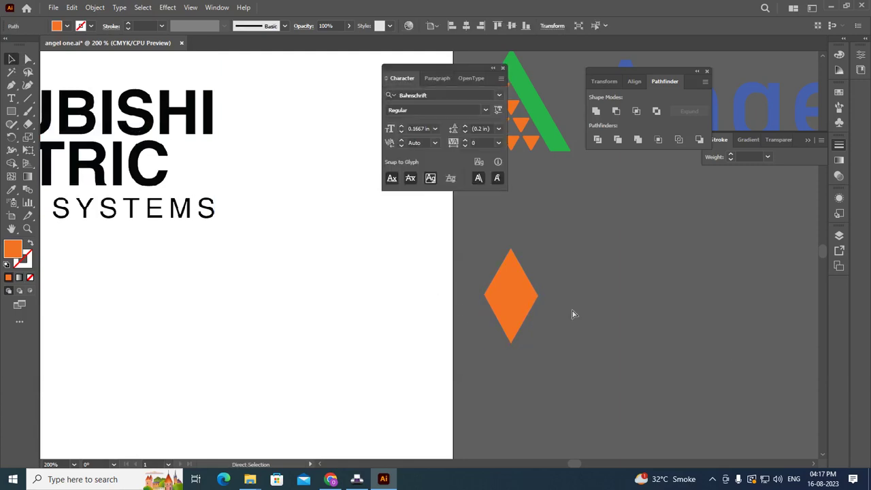
{"action": "left_click", "coordinate": [503, 68]}
{"action": "left_click", "coordinate": [551, 26]}
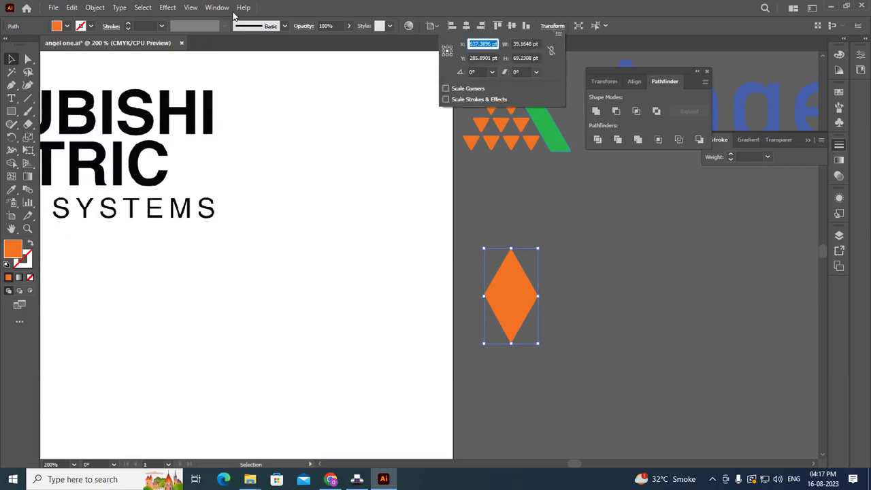
{"action": "left_click", "coordinate": [447, 55]}
{"action": "key", "text": "Escape"}
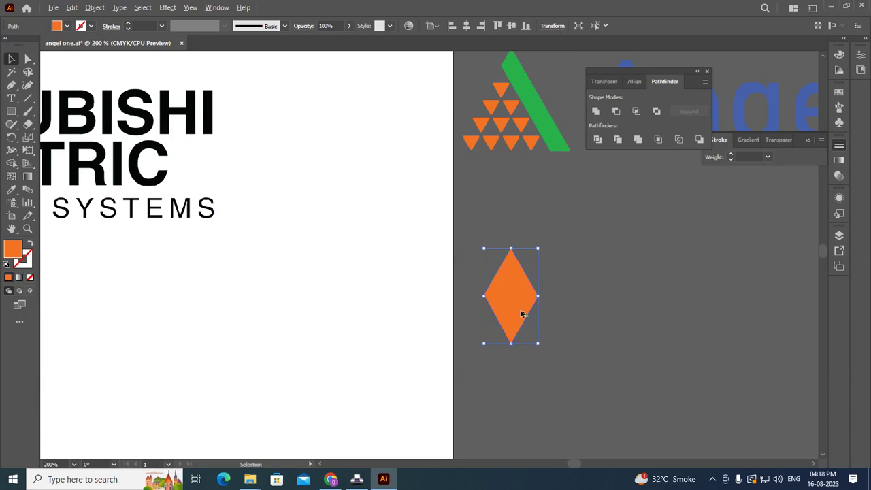
{"action": "scroll", "coordinate": [521, 312], "scroll_direction": "down", "scroll_amount": 1}
{"action": "scroll", "coordinate": [521, 315], "scroll_direction": "up", "scroll_amount": 1}
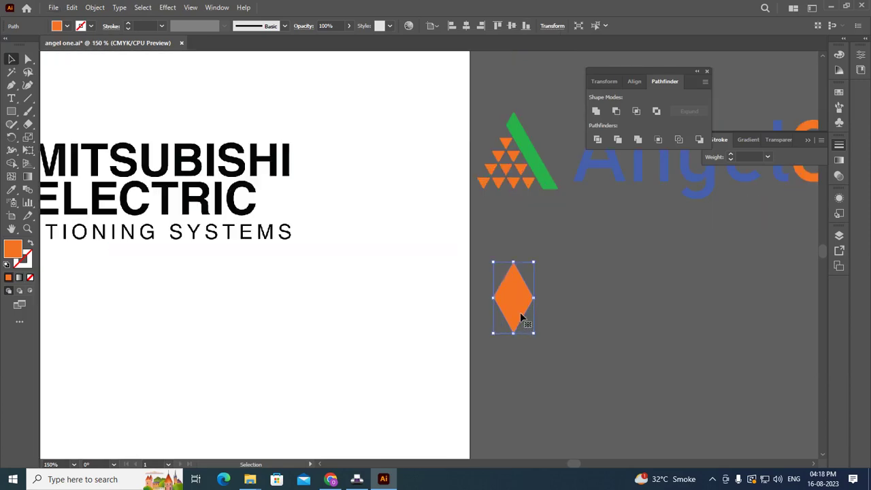
{"action": "scroll", "coordinate": [522, 315], "scroll_direction": "down", "scroll_amount": 1}
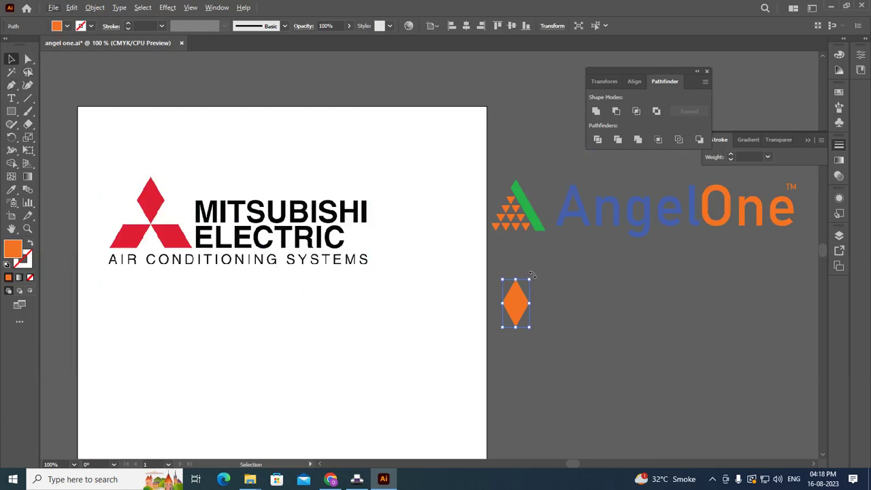
{"action": "mouse_move", "coordinate": [533, 275]}
{"action": "left_mouse_down"}
{"action": "mouse_move", "coordinate": [448, 262]}
{"action": "mouse_move", "coordinate": [448, 273]}
{"action": "left_mouse_up"}
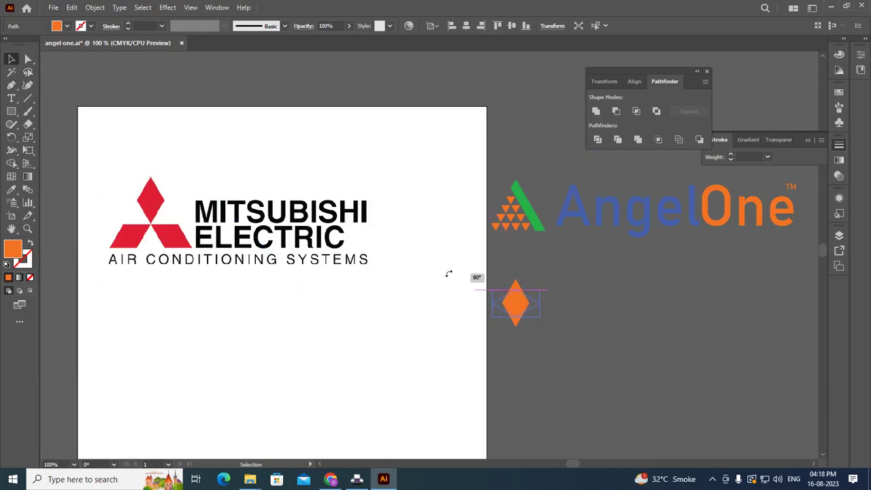
{"action": "left_click_drag", "start_coordinate": [448, 274], "coordinate": [452, 324]}
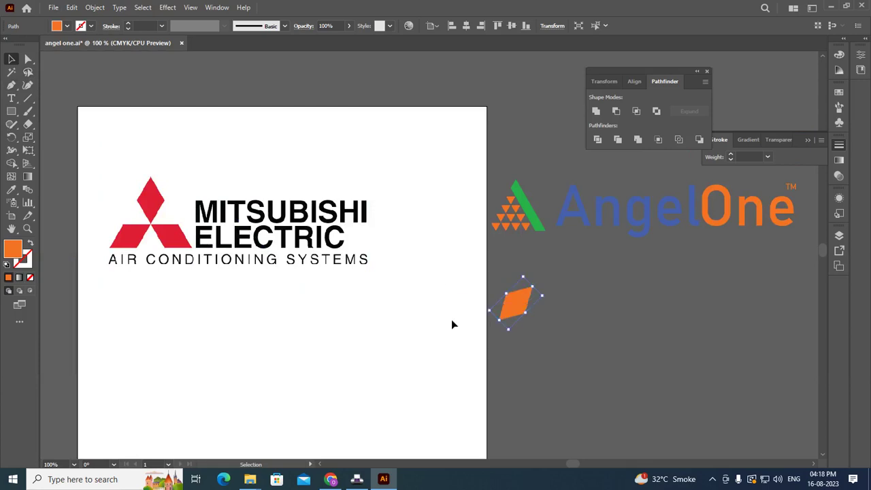
{"action": "key", "text": "ctrl+z"}
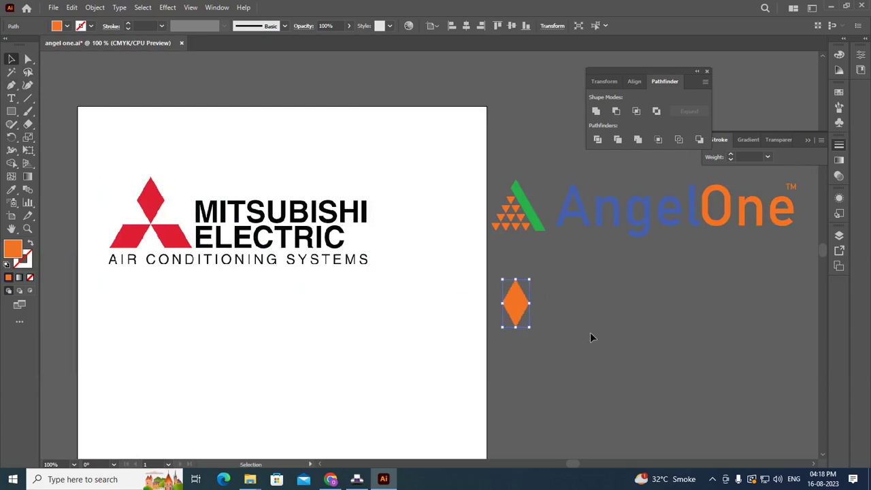
{"action": "left_click", "coordinate": [590, 335]}
{"action": "scroll", "coordinate": [511, 338], "scroll_direction": "up", "scroll_amount": 1}
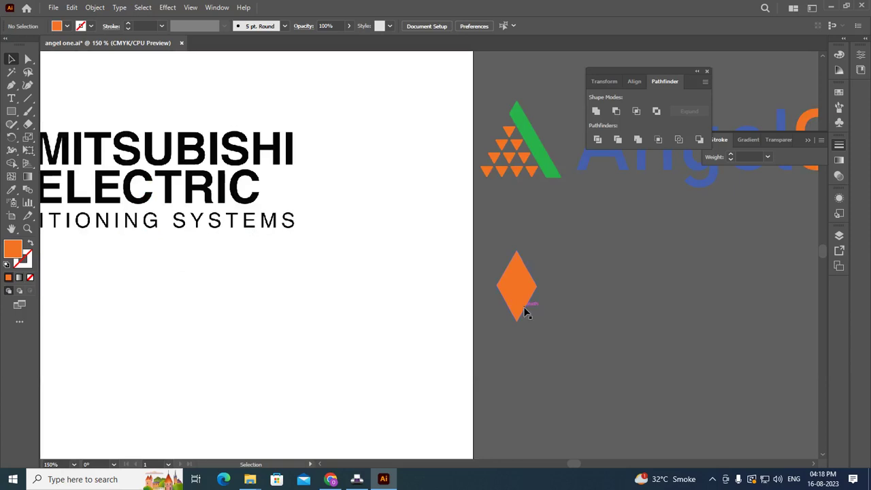
{"action": "left_click", "coordinate": [524, 311]}
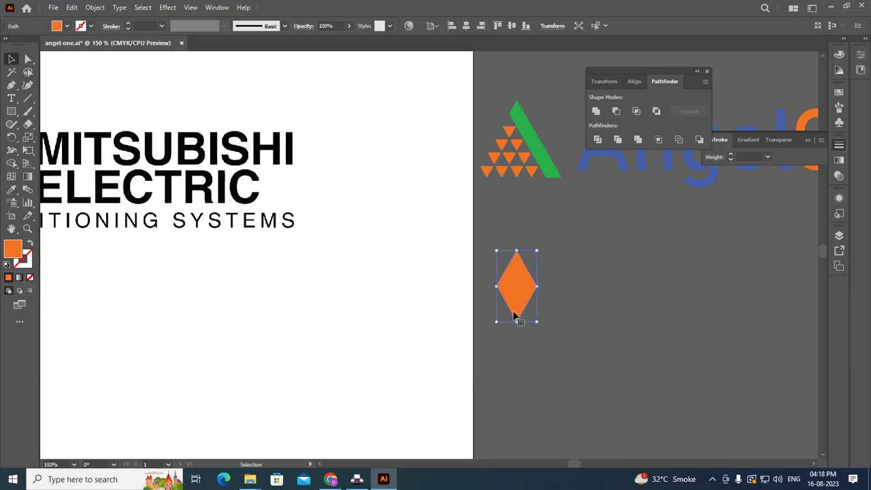
{"action": "double_click", "coordinate": [521, 315]}
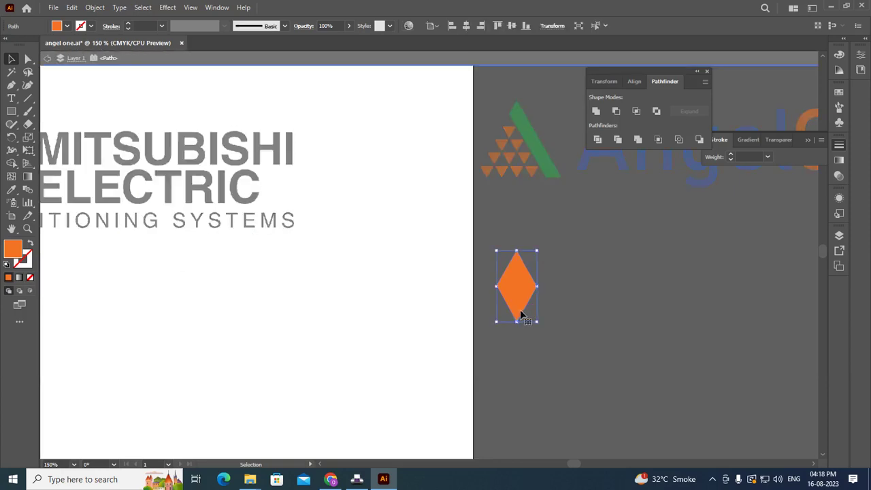
{"action": "left_click", "coordinate": [46, 59]}
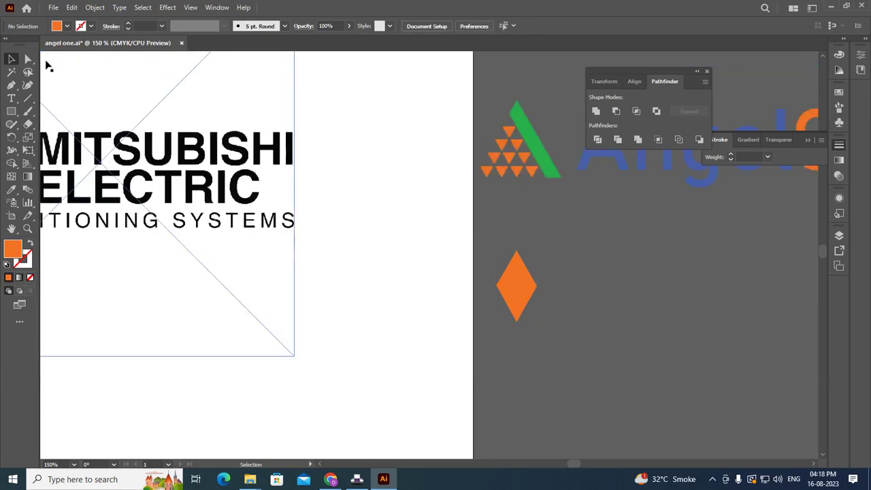
Duplicate the orange diamond in place using Rotate at 0° with Copy.
{"action": "left_click", "coordinate": [524, 299]}
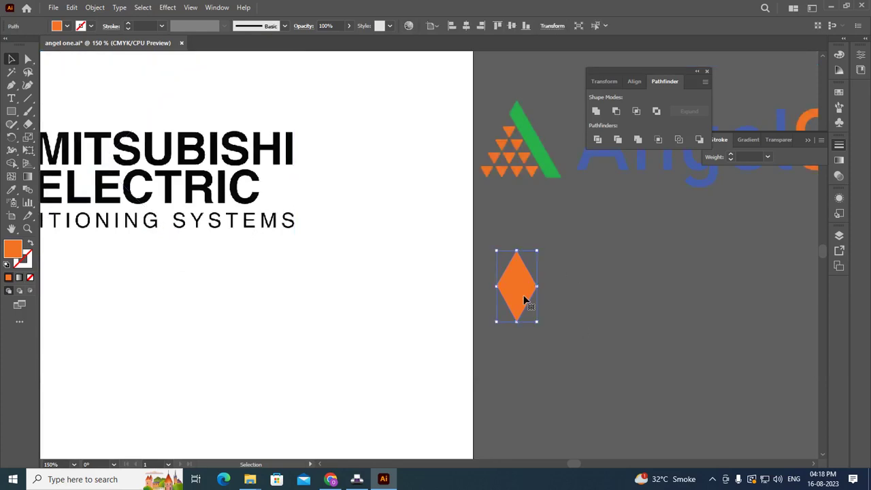
{"action": "right_click", "coordinate": [524, 301]}
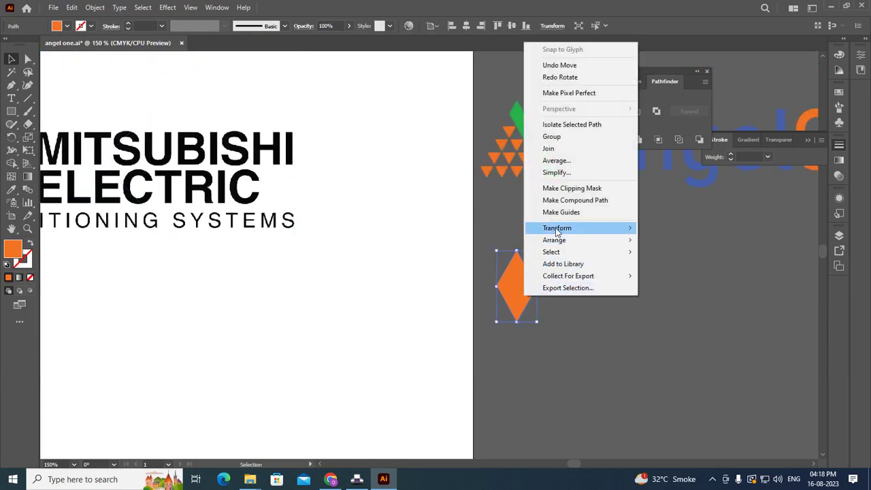
{"action": "mouse_move", "coordinate": [558, 227]}
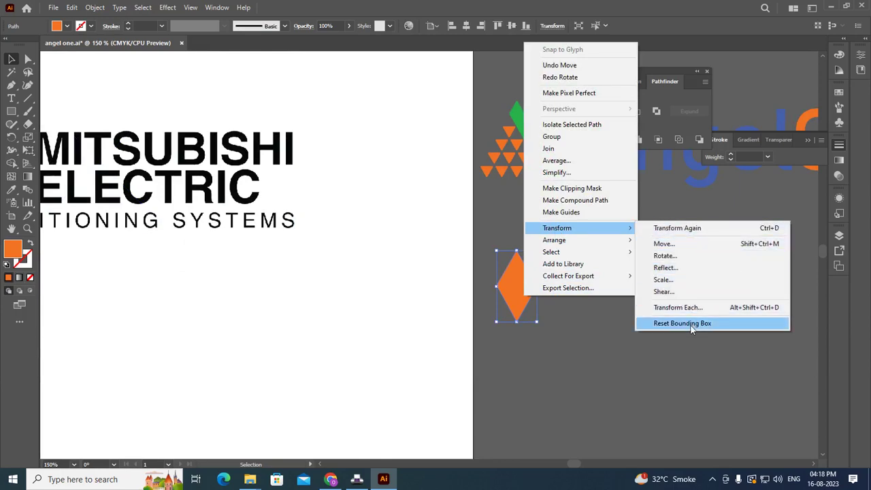
{"action": "left_click", "coordinate": [667, 256]}
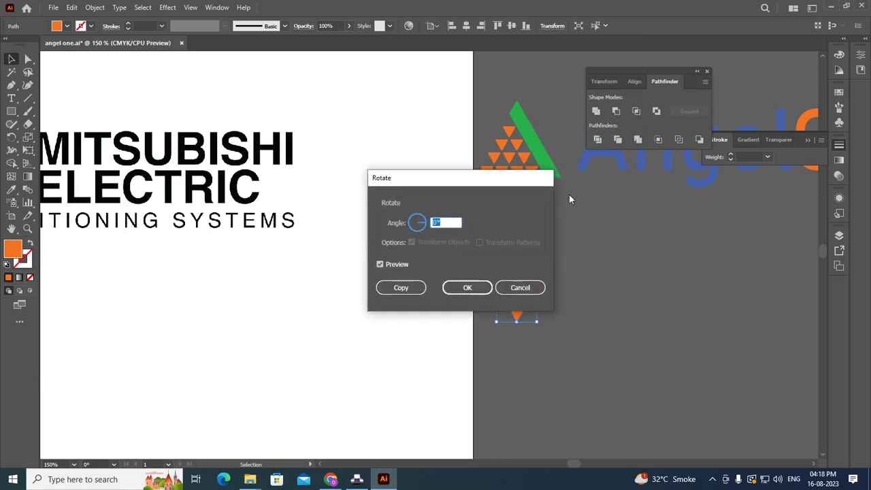
{"action": "left_click_drag", "start_coordinate": [474, 182], "coordinate": [709, 202]}
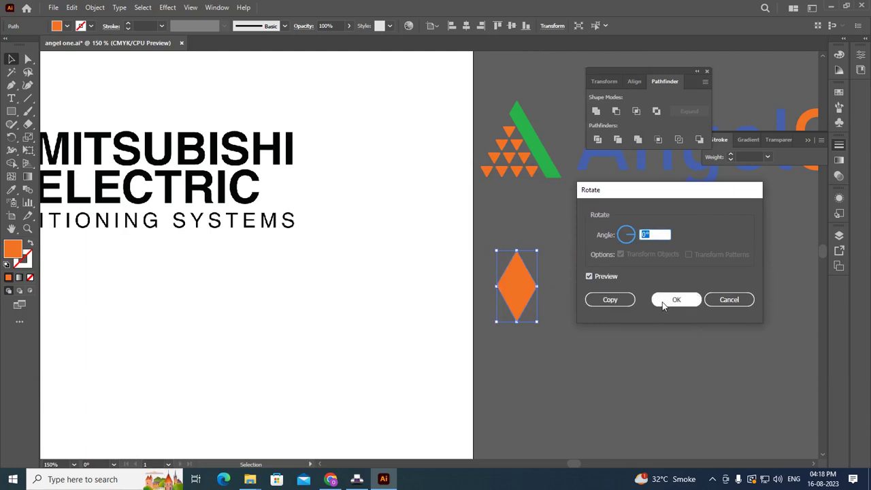
{"action": "left_click", "coordinate": [624, 301]}
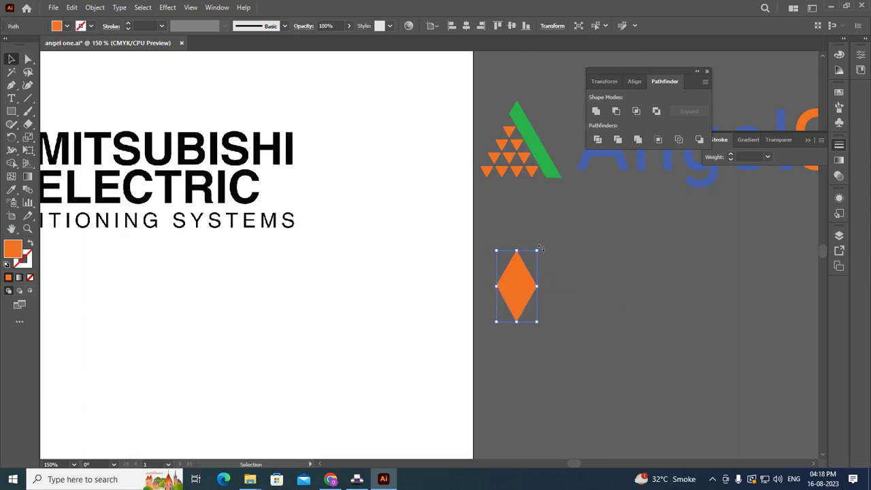
Rotate the copied orange diamond and place it below-left of the original.
{"action": "mouse_move", "coordinate": [539, 248]}
{"action": "left_mouse_down"}
{"action": "mouse_move", "coordinate": [494, 272]}
{"action": "mouse_move", "coordinate": [495, 351]}
{"action": "left_mouse_up"}
{"action": "left_click", "coordinate": [541, 308]}
{"action": "left_click", "coordinate": [573, 340]}
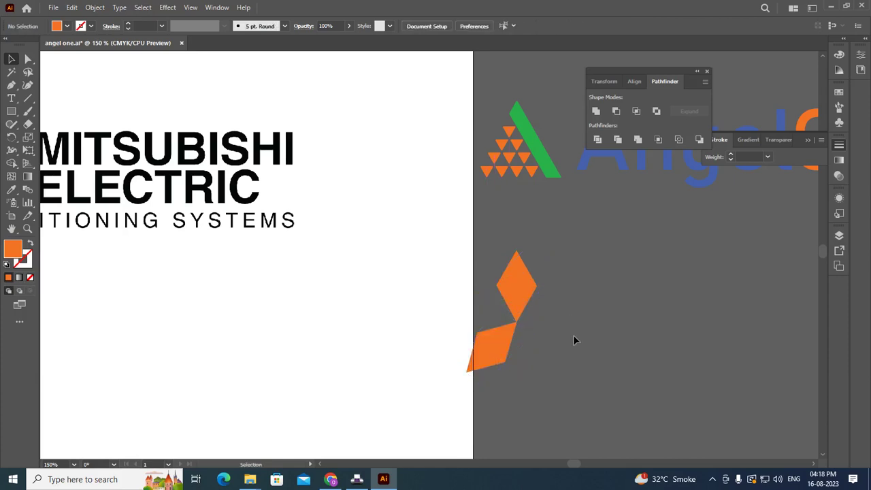
{"action": "left_click", "coordinate": [509, 347]}
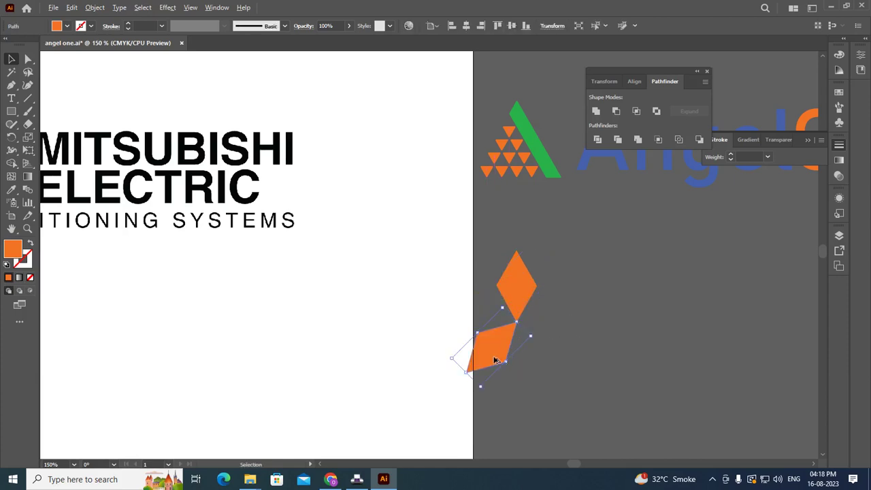
{"action": "scroll", "coordinate": [495, 359], "scroll_direction": "down", "scroll_amount": 2}
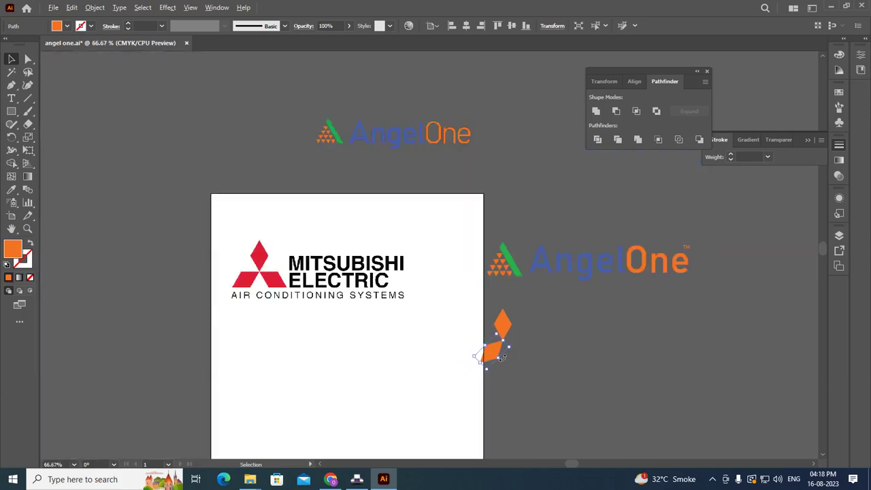
{"action": "scroll", "coordinate": [497, 357], "scroll_direction": "up", "scroll_amount": 1}
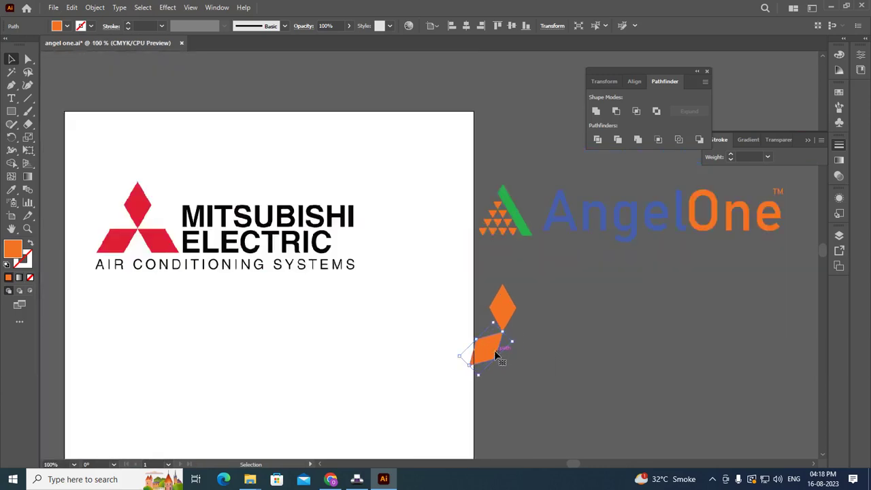
{"action": "left_click", "coordinate": [542, 321]}
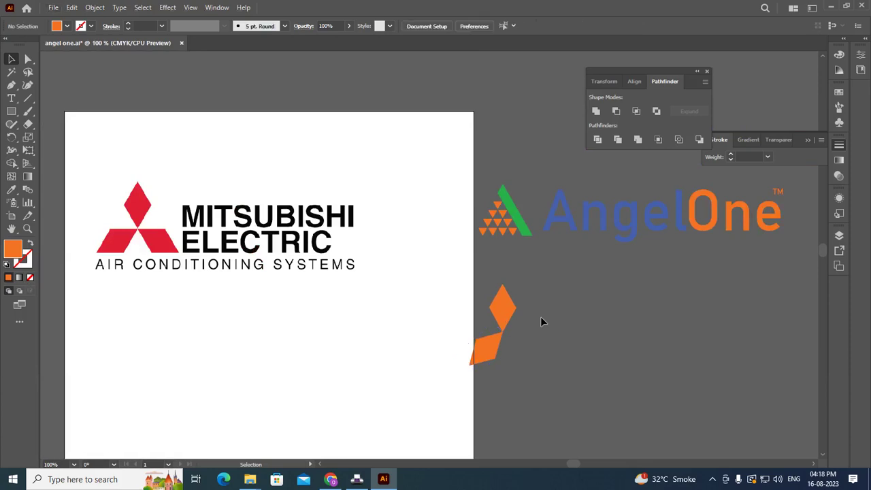
{"action": "left_click", "coordinate": [497, 353]}
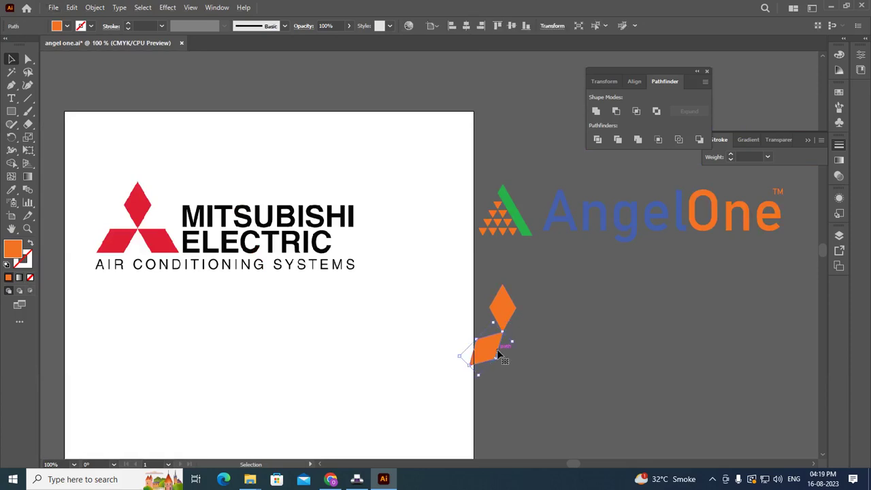
Tilt the upper orange diamond and move it down to complete the mark.
{"action": "left_click", "coordinate": [514, 314]}
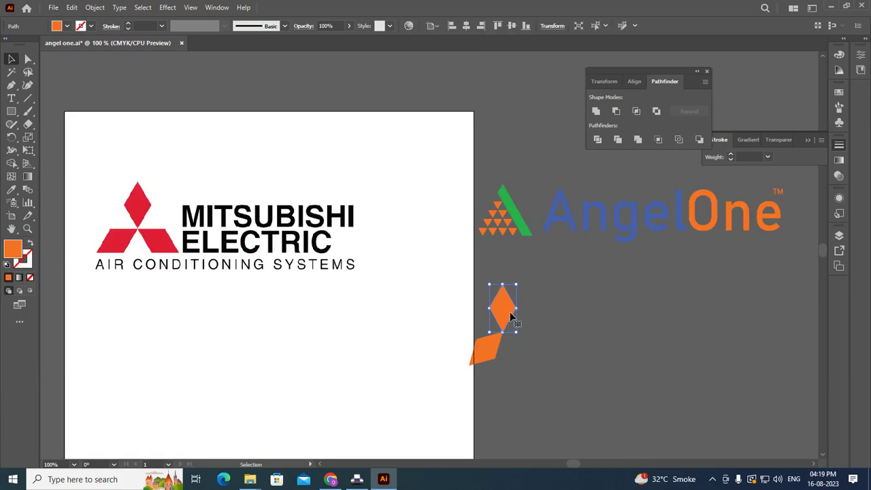
{"action": "key", "text": "a"}
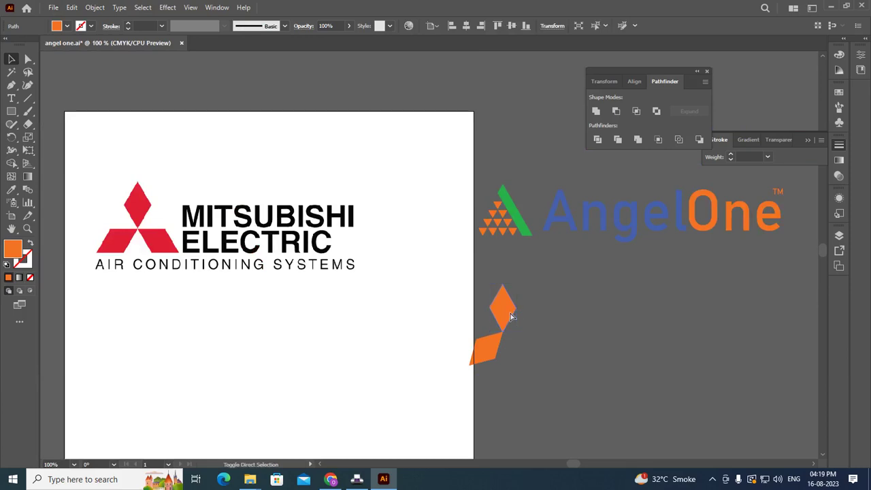
{"action": "key", "text": "v"}
{"action": "left_click_drag", "start_coordinate": [522, 280], "coordinate": [583, 366]}
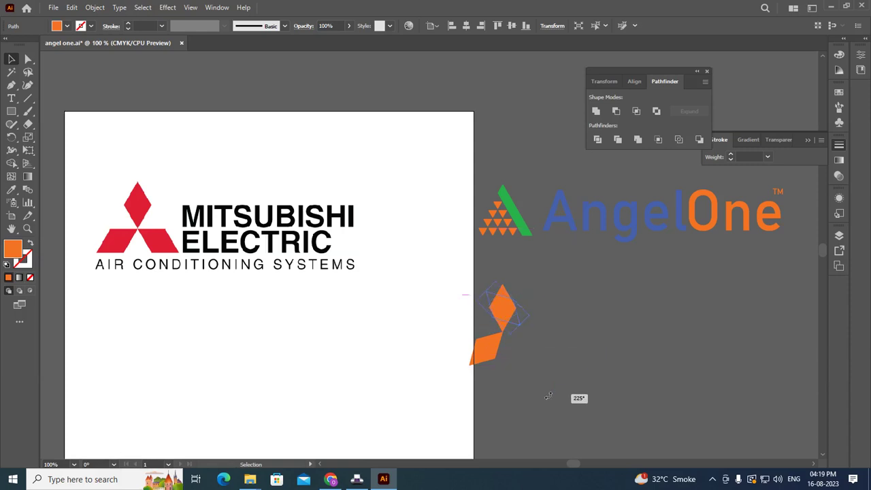
{"action": "left_click_drag", "start_coordinate": [584, 366], "coordinate": [578, 400]}
{"action": "left_click_drag", "start_coordinate": [513, 318], "coordinate": [535, 361]}
Delete the lower-left and lower orange diamonds of the three-diamond mark.
{"action": "left_click", "coordinate": [557, 346]}
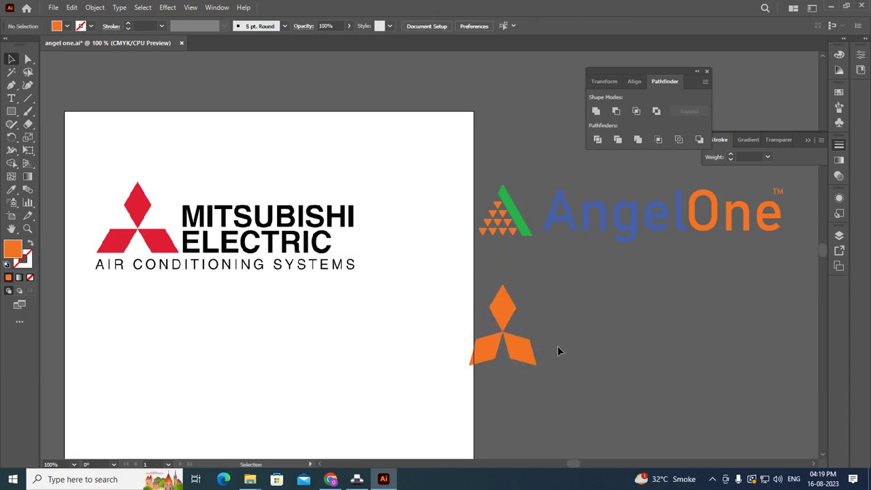
{"action": "scroll", "coordinate": [538, 359], "scroll_direction": "up", "scroll_amount": 1}
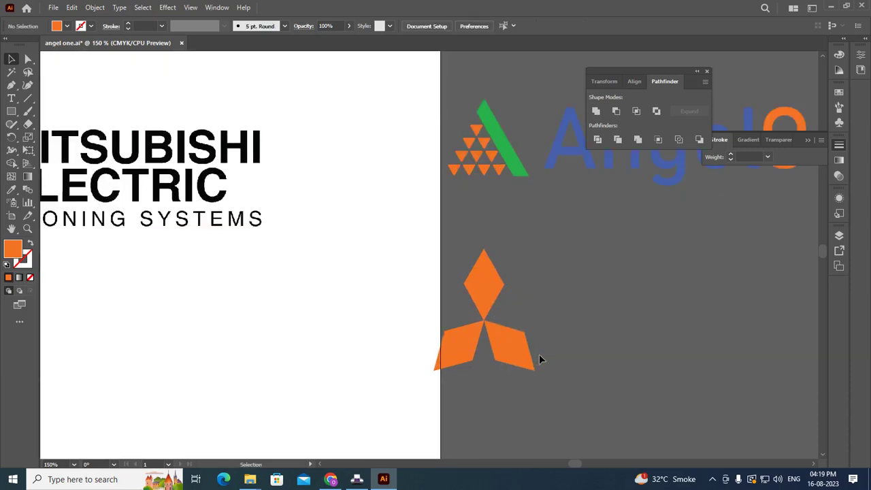
{"action": "scroll", "coordinate": [544, 356], "scroll_direction": "down", "scroll_amount": 2}
{"action": "scroll", "coordinate": [529, 352], "scroll_direction": "up", "scroll_amount": 1}
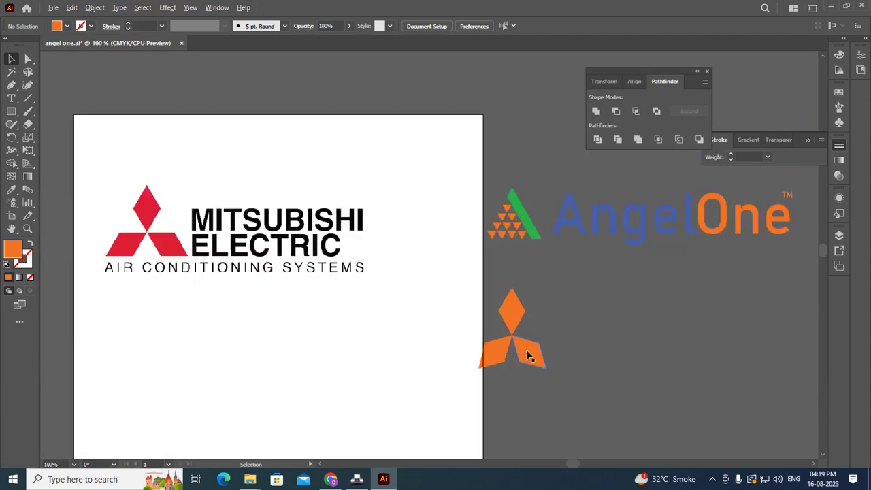
{"action": "left_click", "coordinate": [507, 355]}
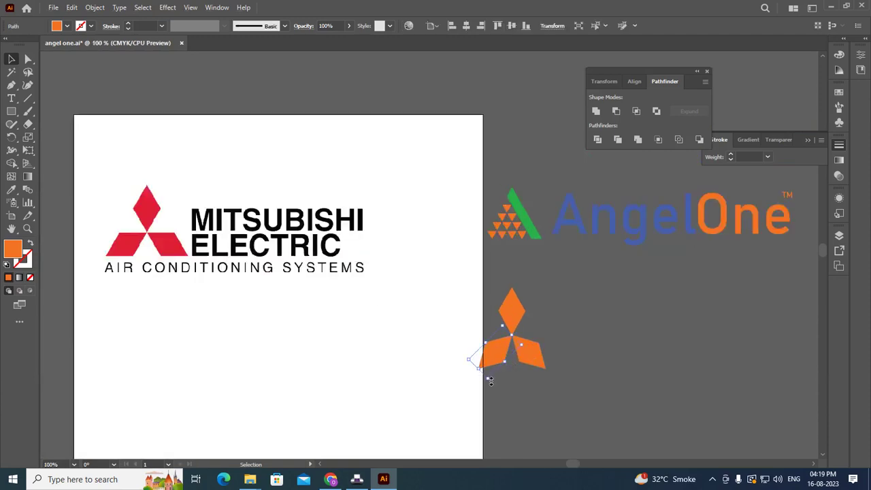
{"action": "left_click_drag", "start_coordinate": [481, 376], "coordinate": [478, 376]}
{"action": "key", "text": "Delete"}
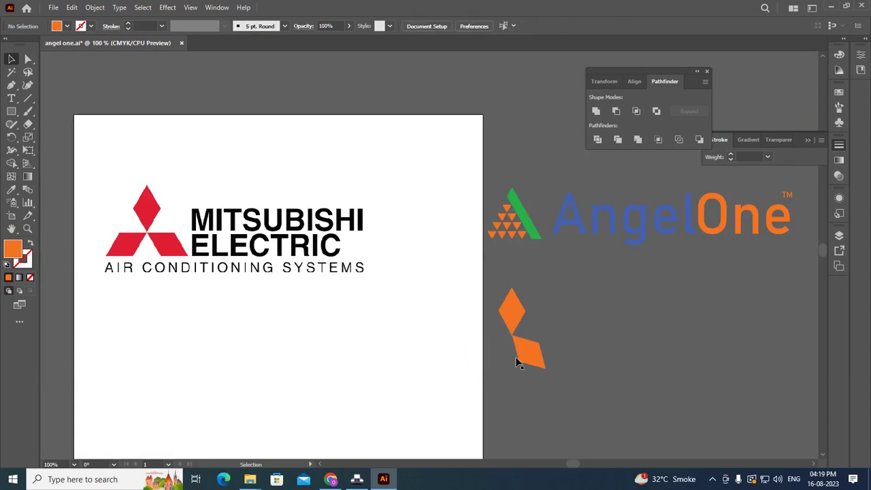
{"action": "left_click", "coordinate": [517, 363]}
{"action": "key", "text": "Delete"}
Delete the last remaining orange diamond.
{"action": "left_click", "coordinate": [512, 311]}
{"action": "key", "text": "Delete"}
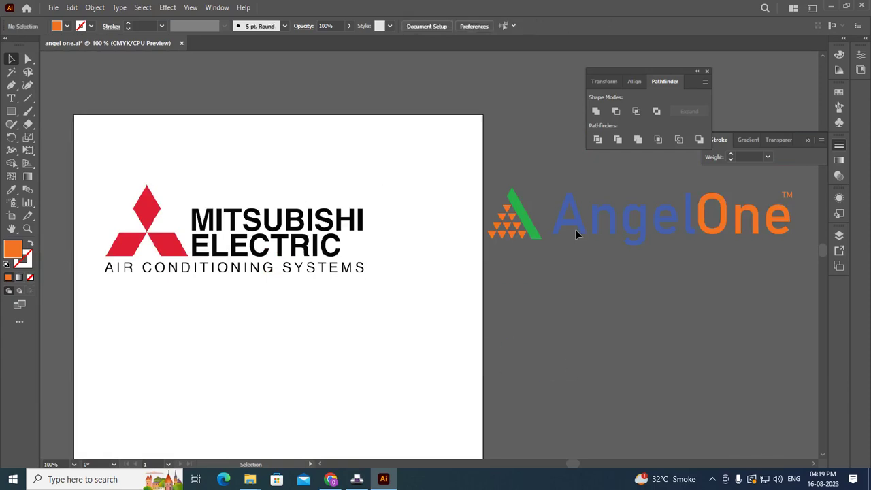
{"action": "scroll", "coordinate": [112, 202], "scroll_direction": "up", "scroll_amount": 1}
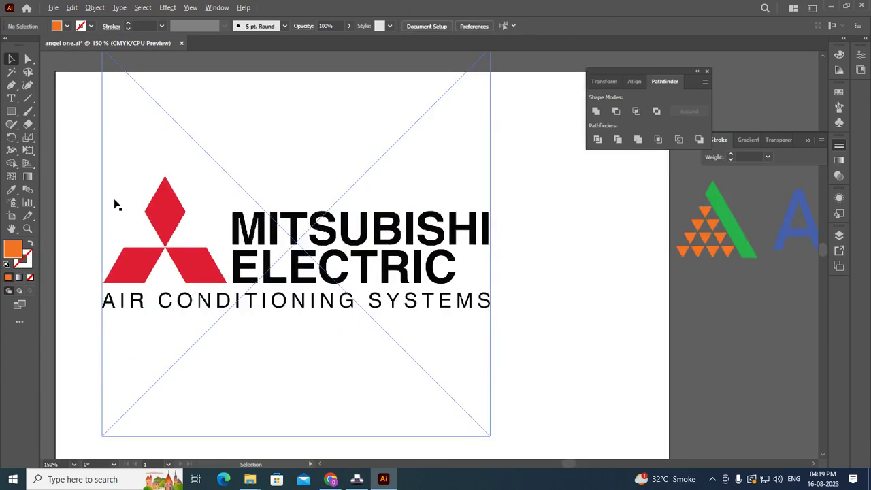
{"action": "scroll", "coordinate": [117, 203], "scroll_direction": "up", "scroll_amount": 1}
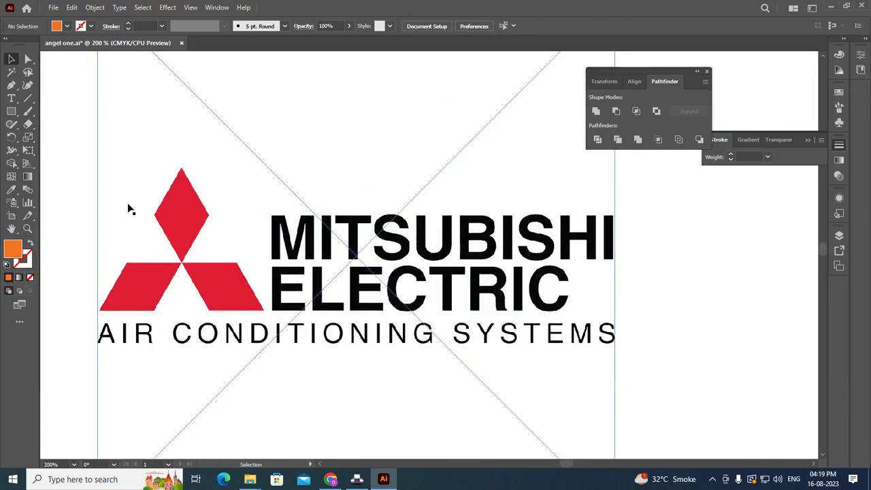
Draw a 3-sided polygon triangle with an orange outline instead of a fill.
{"action": "left_click", "coordinate": [13, 112]}
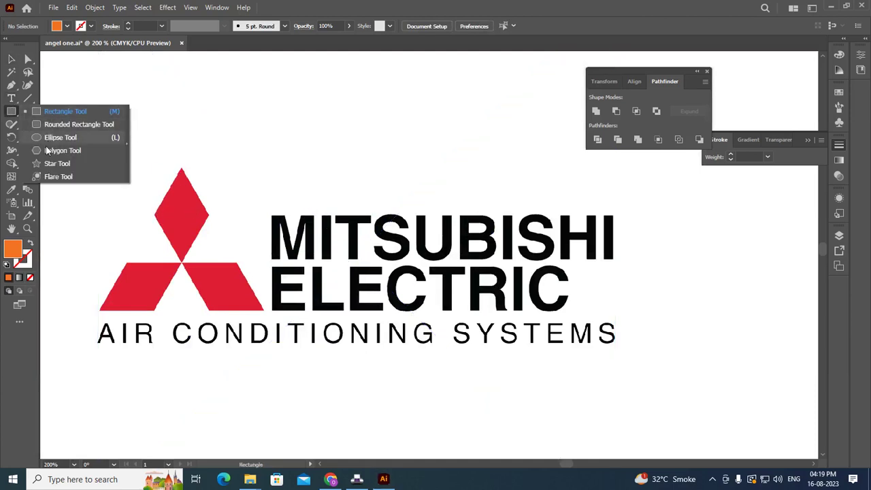
{"action": "left_click", "coordinate": [62, 150]}
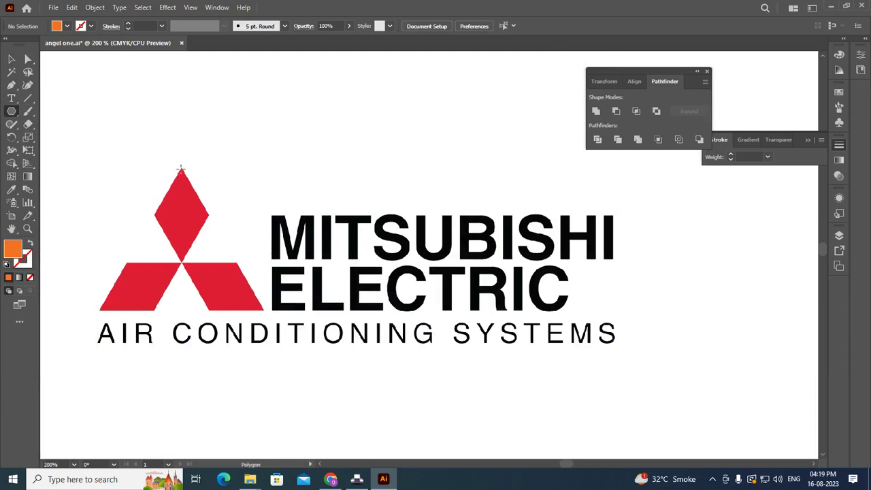
{"action": "left_click", "coordinate": [180, 168]}
{"action": "key", "text": "Return"}
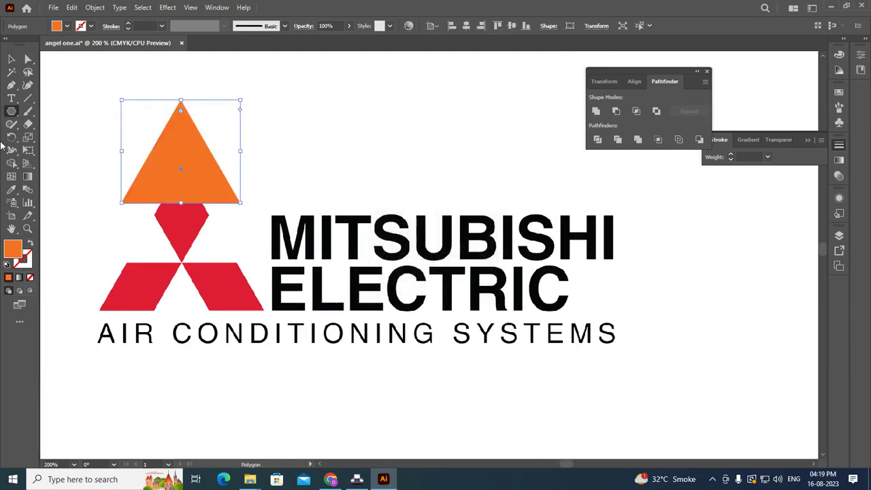
{"action": "left_click", "coordinate": [11, 60]}
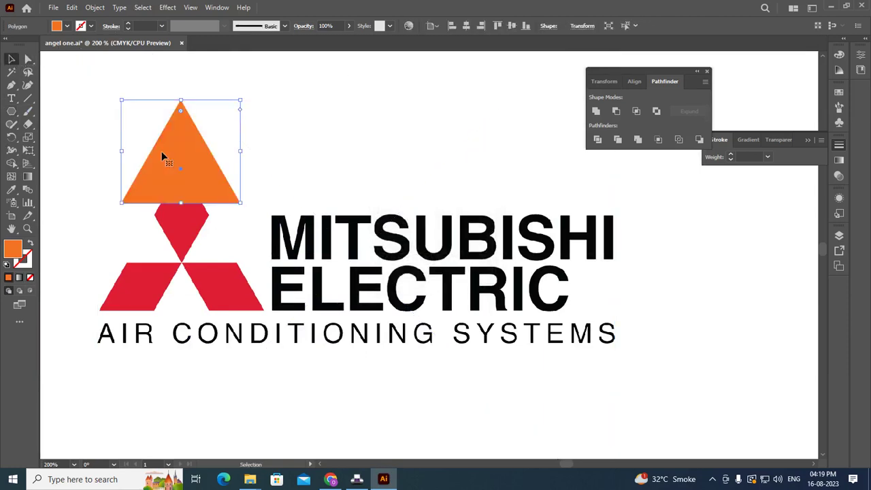
{"action": "key", "text": "shift+x"}
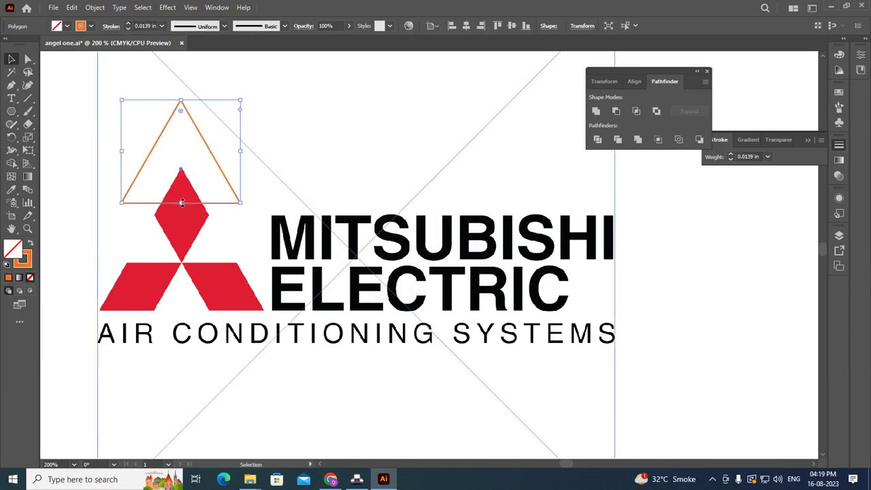
Stretch the triangle's base, apex and sides to enclose the red three-diamond mark.
{"action": "left_click_drag", "start_coordinate": [182, 214], "coordinate": [178, 312]}
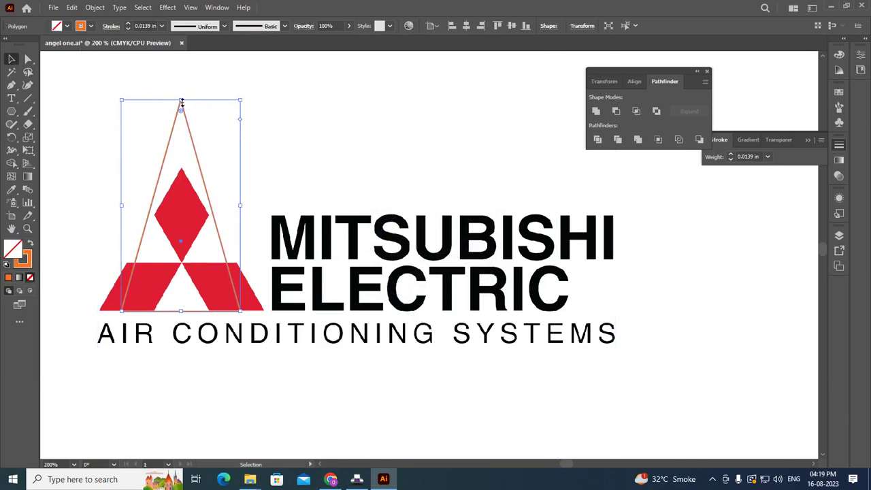
{"action": "left_click_drag", "start_coordinate": [181, 101], "coordinate": [195, 167]}
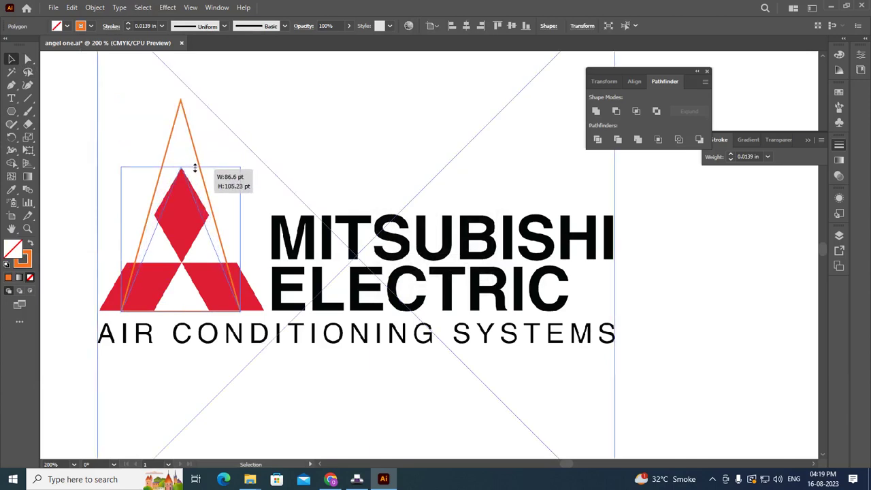
{"action": "left_click_drag", "start_coordinate": [240, 239], "coordinate": [264, 243]}
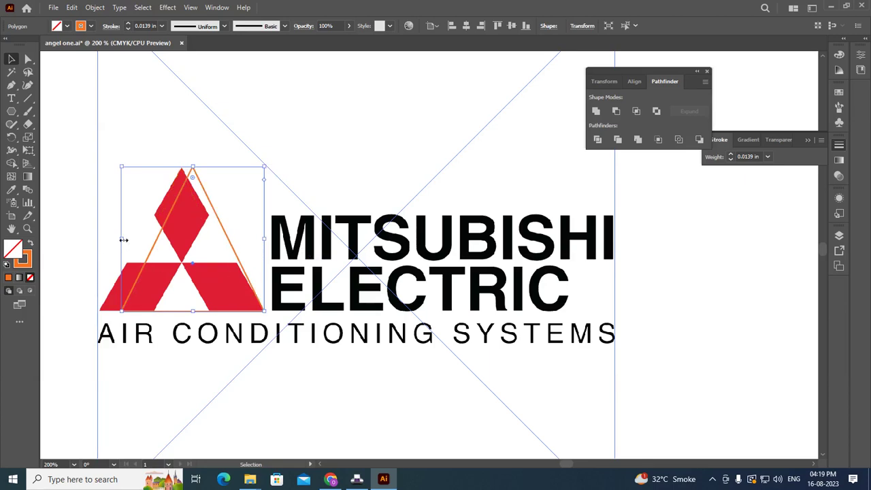
{"action": "left_click_drag", "start_coordinate": [124, 240], "coordinate": [99, 240]}
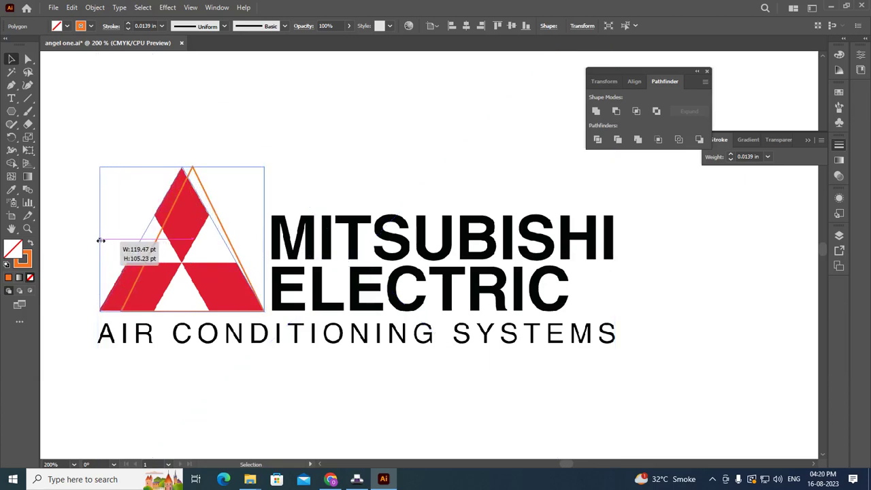
{"action": "left_click", "coordinate": [326, 370]}
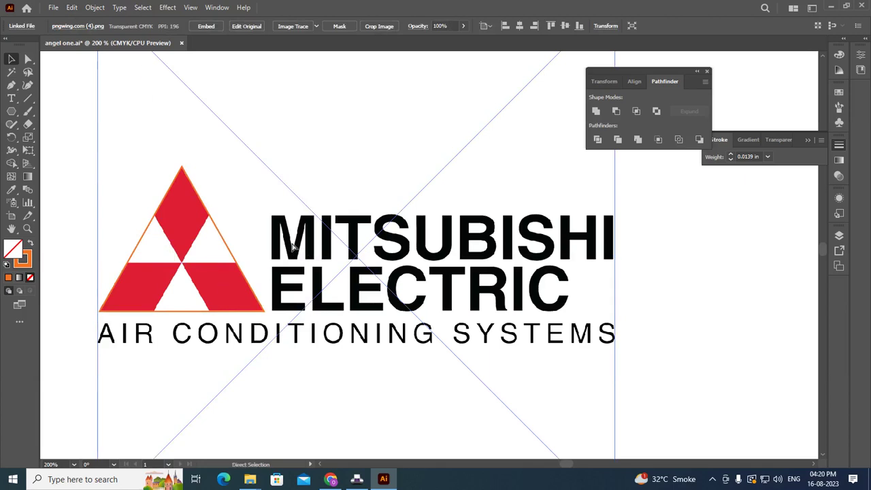
{"action": "key", "text": "ctrl+2"}
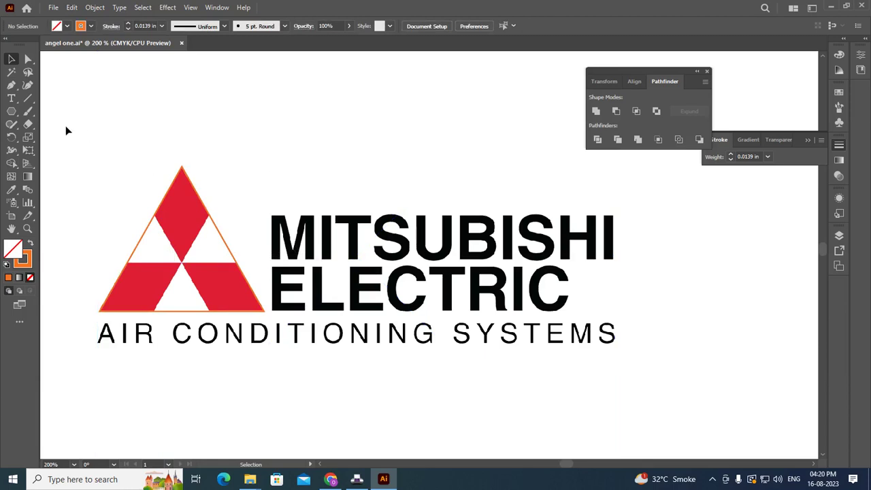
{"action": "left_click_drag", "start_coordinate": [28, 98], "coordinate": [65, 100]}
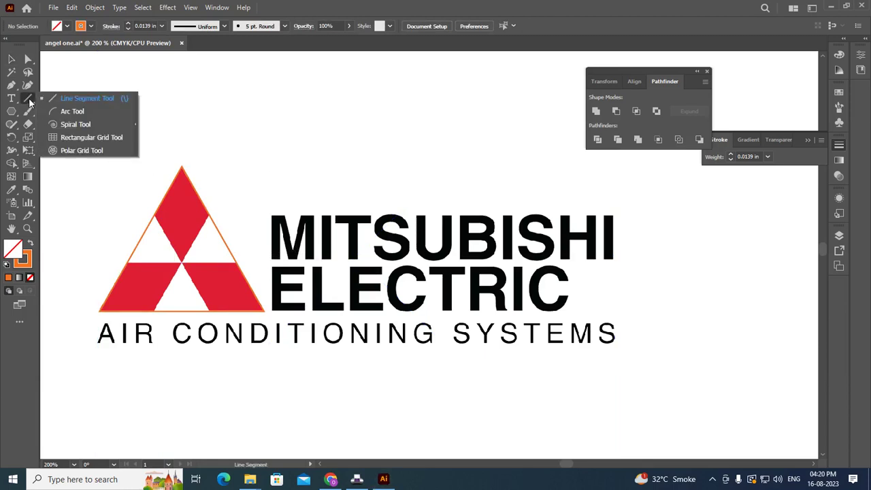
{"action": "left_click", "coordinate": [66, 99]}
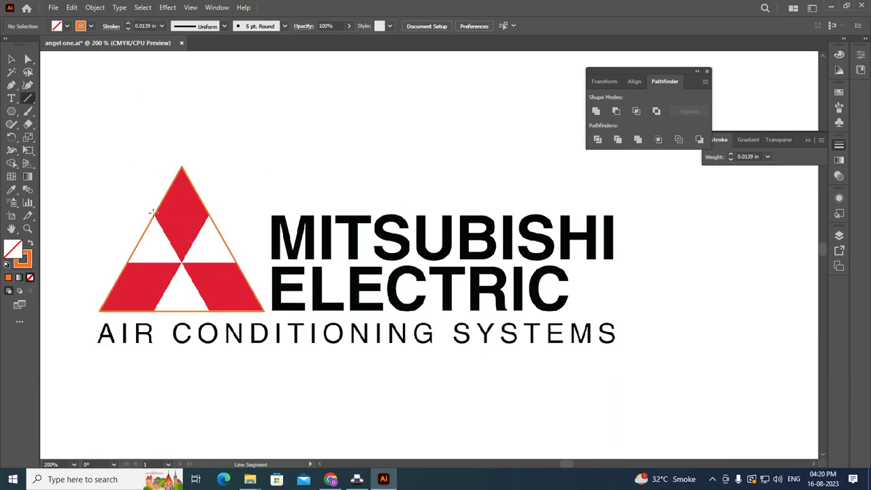
{"action": "left_click", "coordinate": [143, 196]}
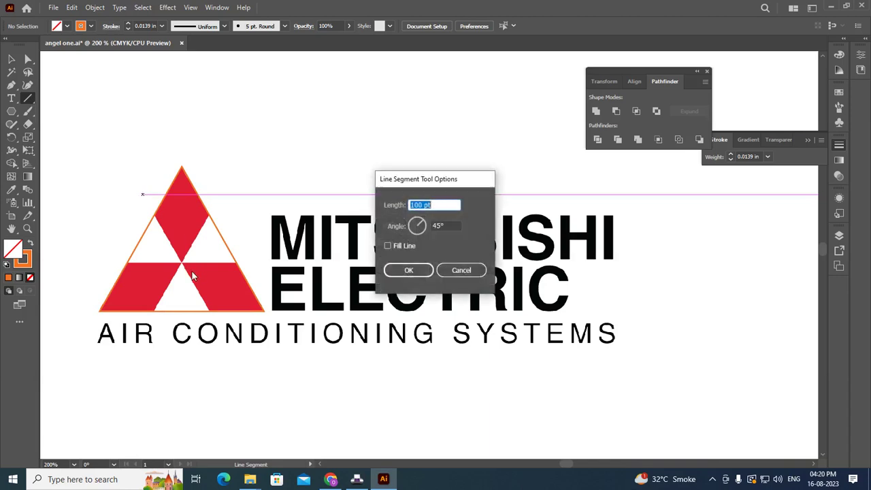
{"action": "left_click", "coordinate": [461, 271]}
{"action": "left_click_drag", "start_coordinate": [149, 209], "coordinate": [212, 317]}
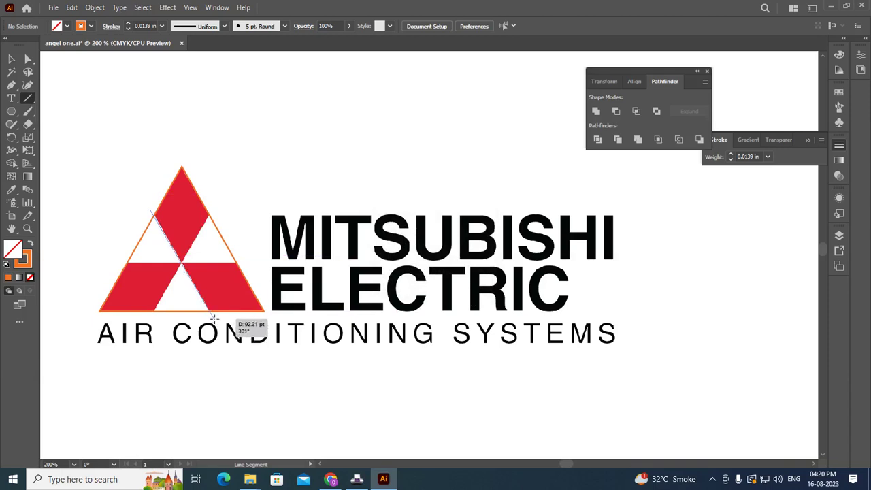
{"action": "left_click_drag", "start_coordinate": [212, 318], "coordinate": [212, 318]}
{"action": "left_click", "coordinate": [12, 60]}
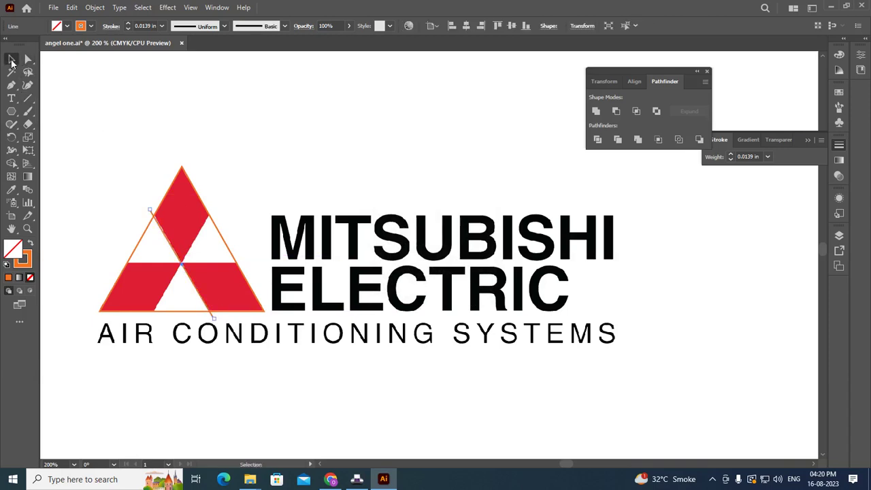
{"action": "scroll", "coordinate": [161, 218], "scroll_direction": "up", "scroll_amount": 1}
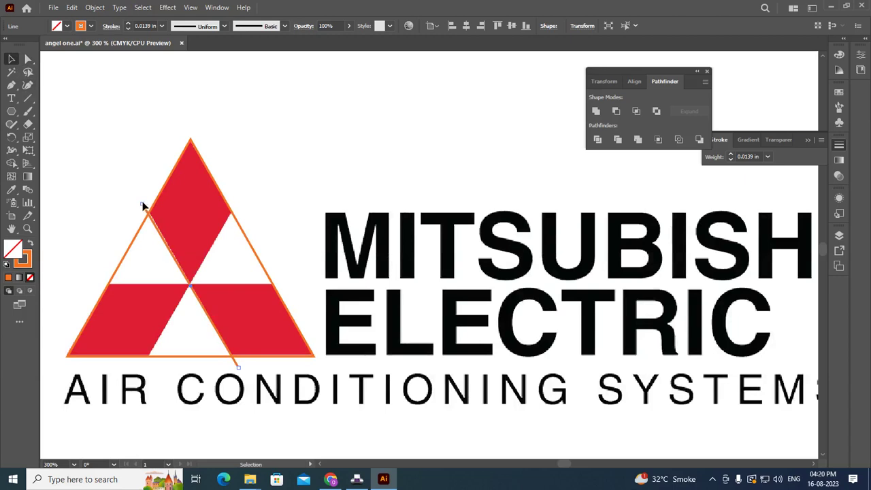
{"action": "left_click_drag", "start_coordinate": [142, 201], "coordinate": [137, 190]}
{"action": "left_click", "coordinate": [130, 182]}
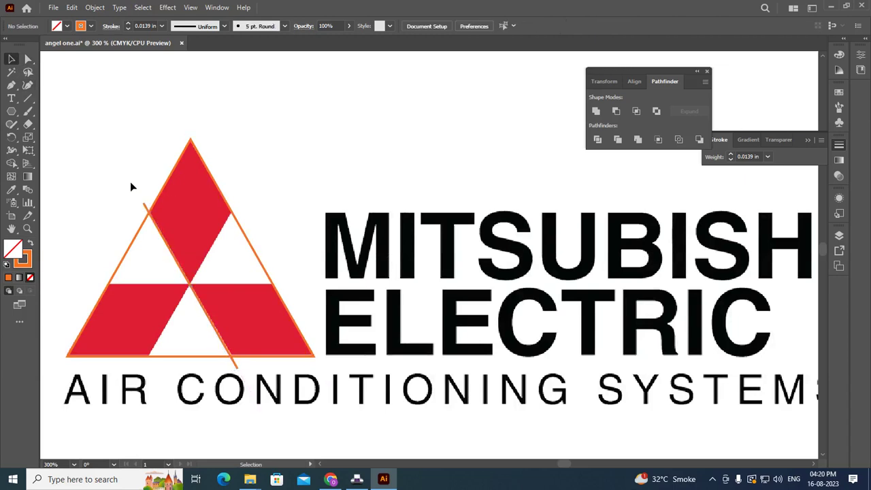
{"action": "left_click", "coordinate": [205, 310]}
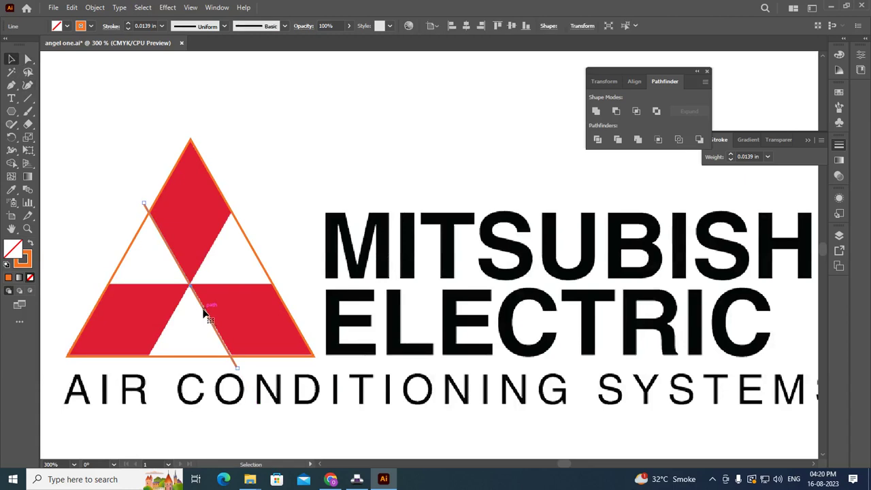
{"action": "key", "text": "a"}
{"action": "key", "text": "v"}
{"action": "left_click_drag", "start_coordinate": [240, 369], "coordinate": [140, 381]}
{"action": "scroll", "coordinate": [189, 317], "scroll_direction": "up", "scroll_amount": 1}
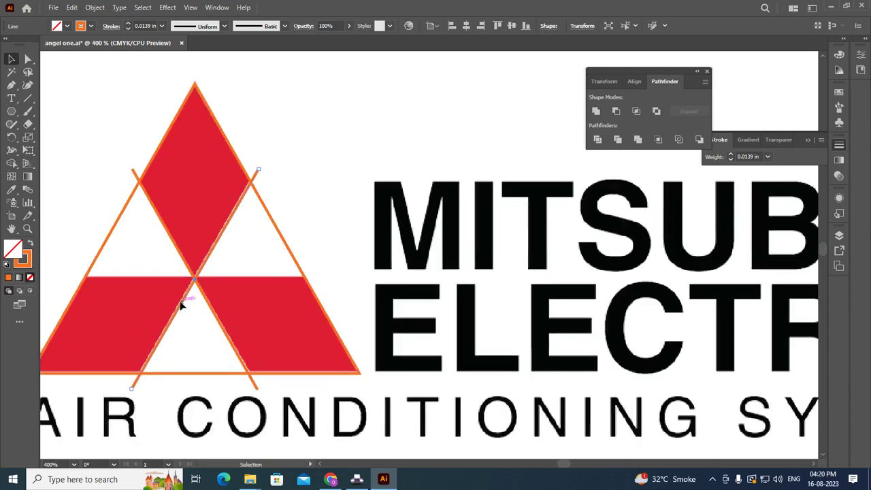
{"action": "left_click_drag", "start_coordinate": [183, 306], "coordinate": [181, 307]}
{"action": "key", "text": "Left"}
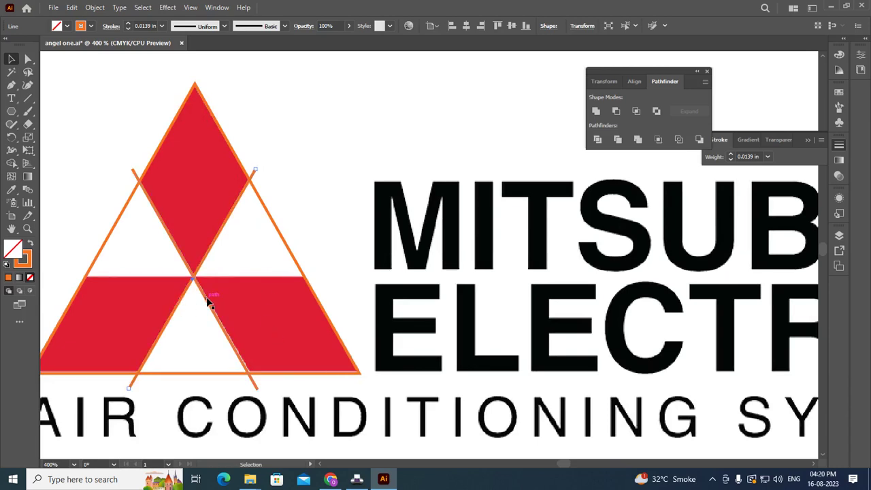
{"action": "left_click", "coordinate": [310, 203]}
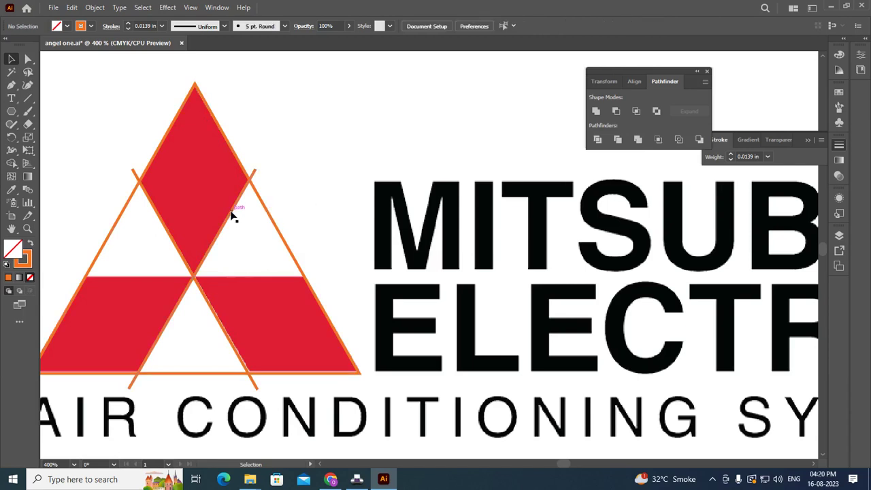
{"action": "left_click", "coordinate": [232, 214]}
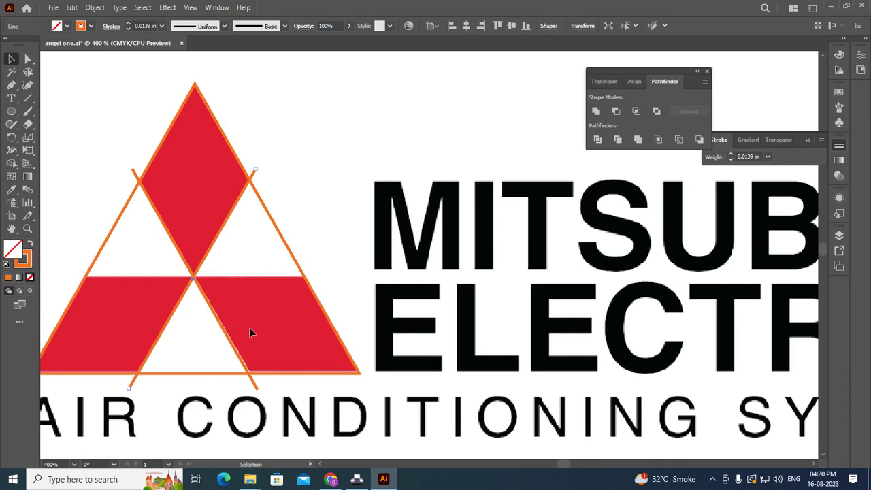
{"action": "left_click", "coordinate": [334, 188]}
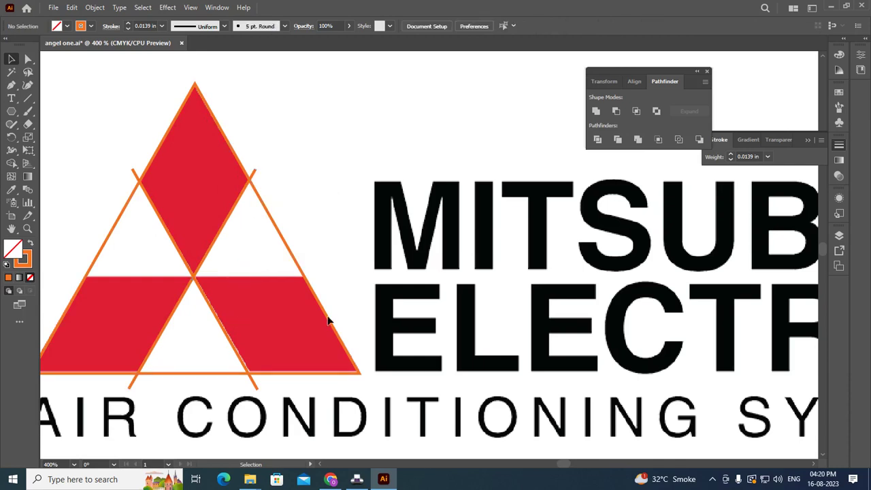
{"action": "left_click", "coordinate": [28, 98]}
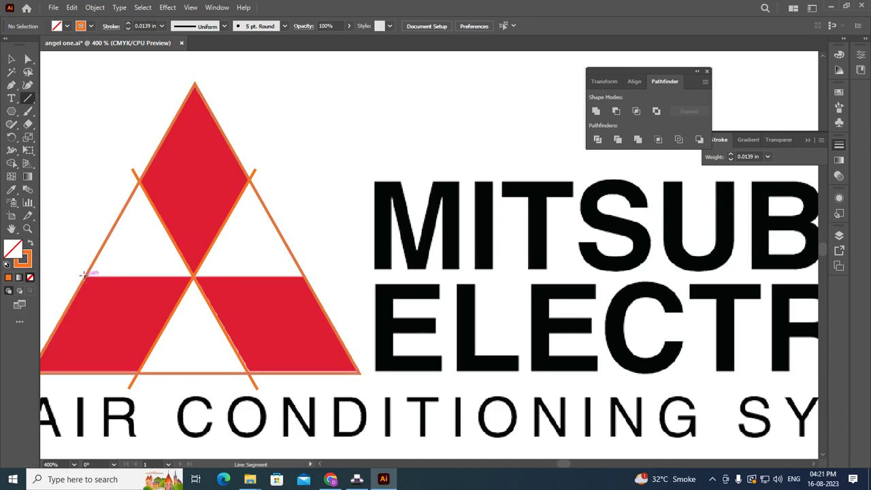
Draw a first horizontal line across the triangle and undo the stray short line.
{"action": "left_click_drag", "start_coordinate": [83, 273], "coordinate": [304, 275]}
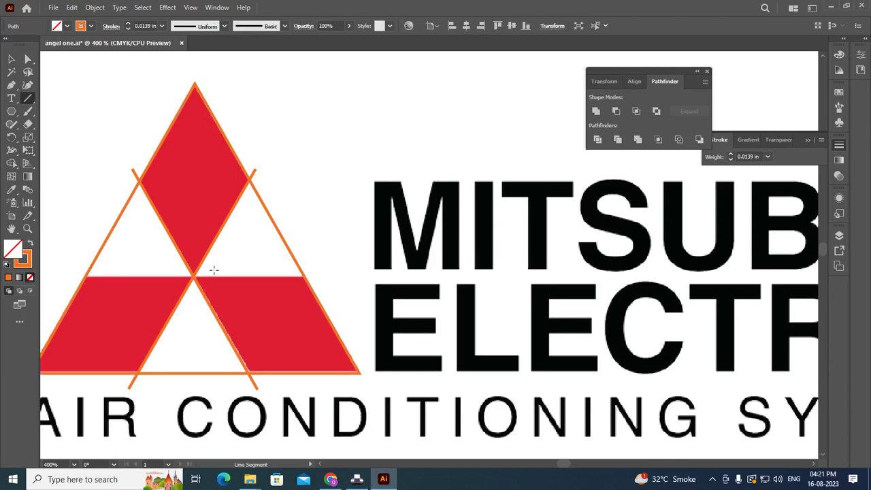
{"action": "left_click", "coordinate": [305, 275]}
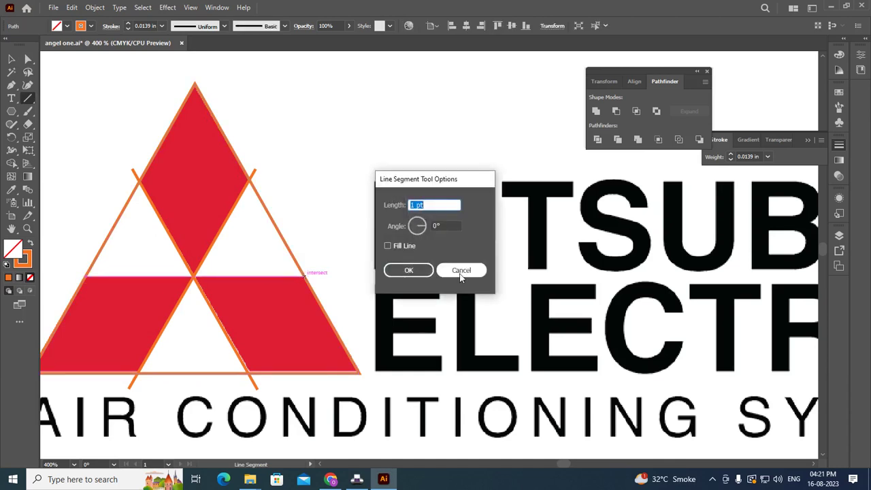
{"action": "left_click", "coordinate": [409, 270]}
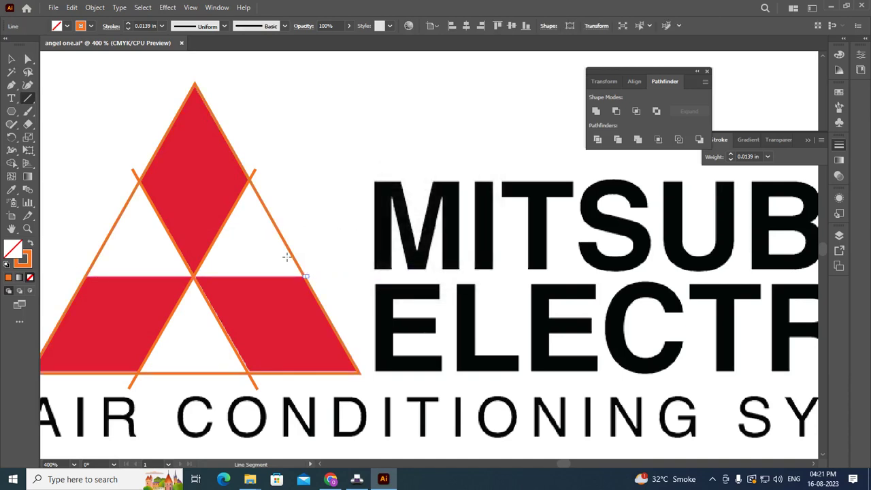
{"action": "left_click", "coordinate": [11, 59]}
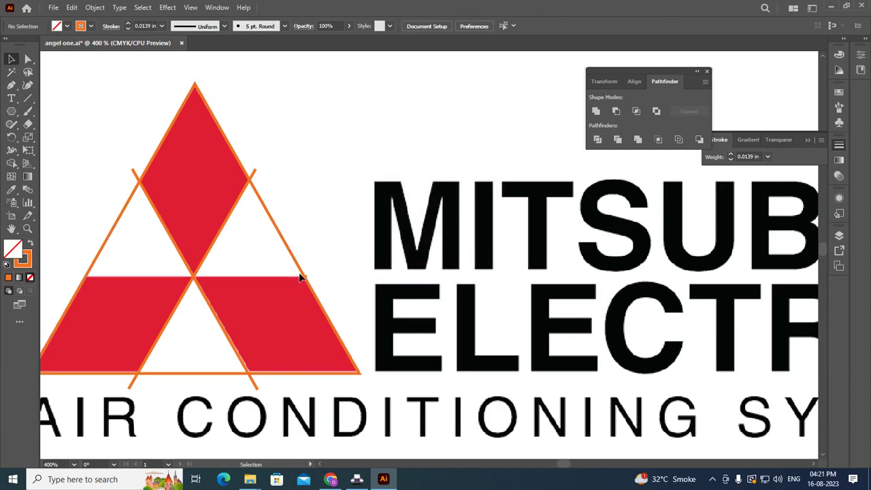
{"action": "left_click", "coordinate": [306, 277]}
{"action": "left_click_drag", "start_coordinate": [305, 277], "coordinate": [343, 243]}
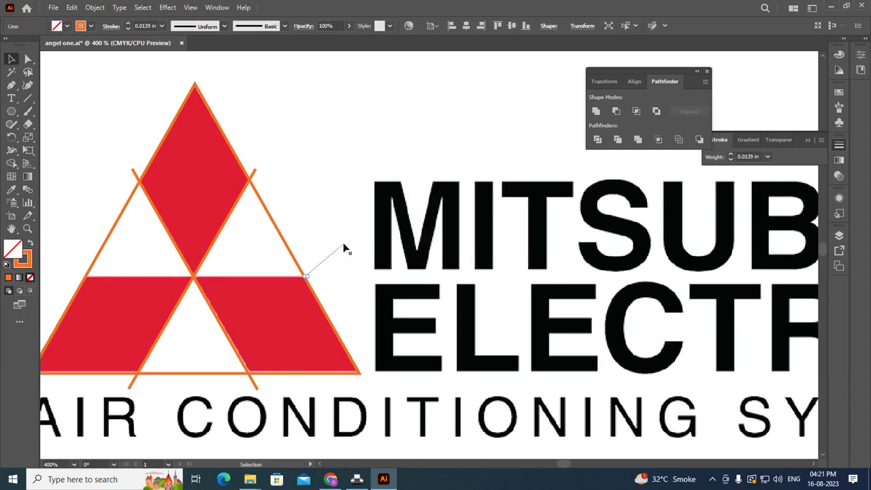
{"action": "key", "text": "ctrl+z"}
{"action": "left_click", "coordinate": [107, 245]}
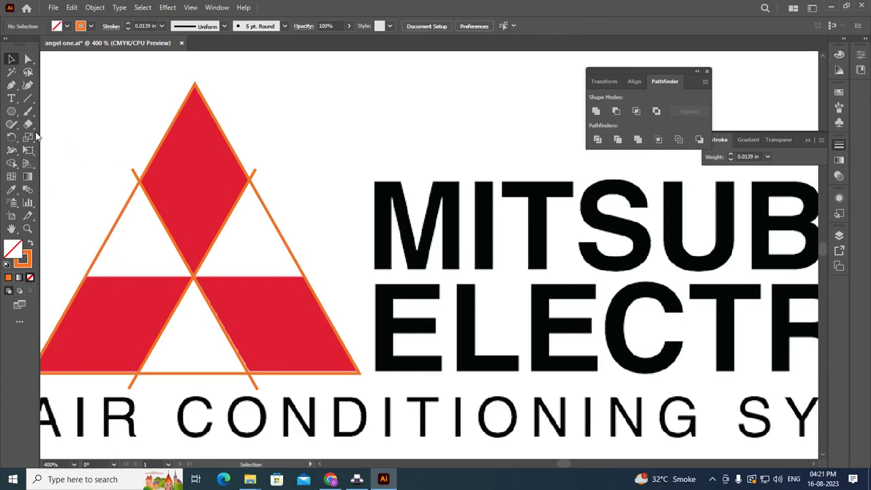
Draw a horizontal line across the triangle through the diamonds' meeting point.
{"action": "left_click", "coordinate": [28, 98]}
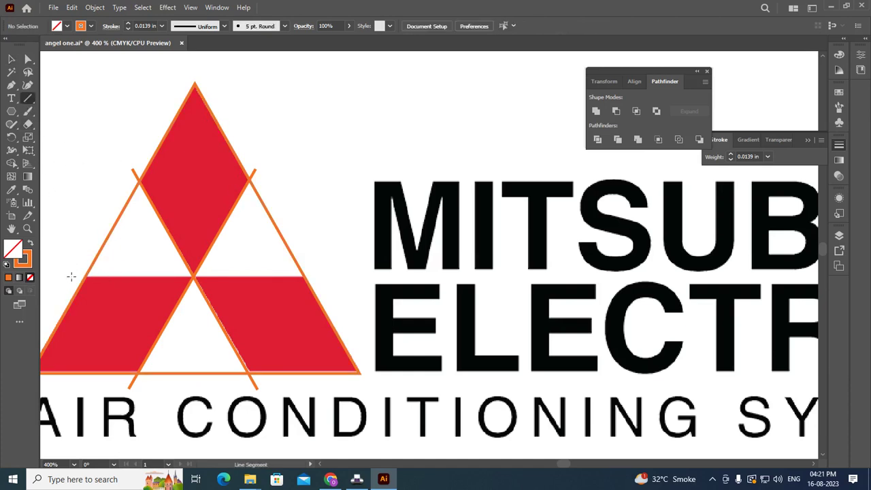
{"action": "left_click_drag", "start_coordinate": [71, 276], "coordinate": [330, 277]}
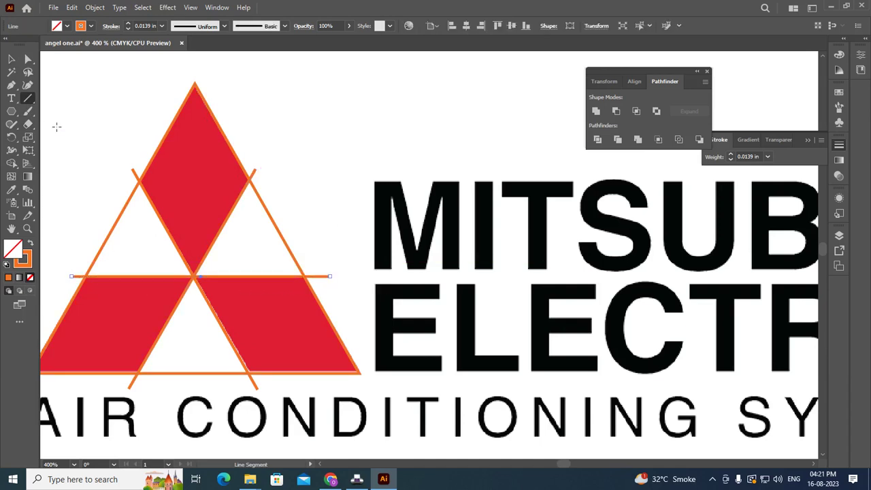
{"action": "key", "text": "v"}
{"action": "scroll", "coordinate": [296, 139], "scroll_direction": "down", "scroll_amount": 1, "text": "alt"}
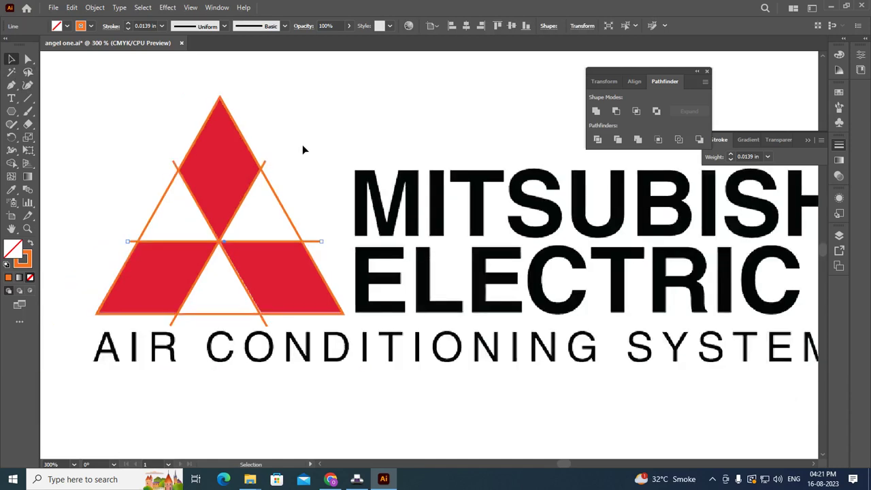
{"action": "left_click", "coordinate": [302, 144]}
Select the red logo mark, then pick a path in its lower-right diamond.
{"action": "left_click_drag", "start_coordinate": [58, 64], "coordinate": [379, 333]}
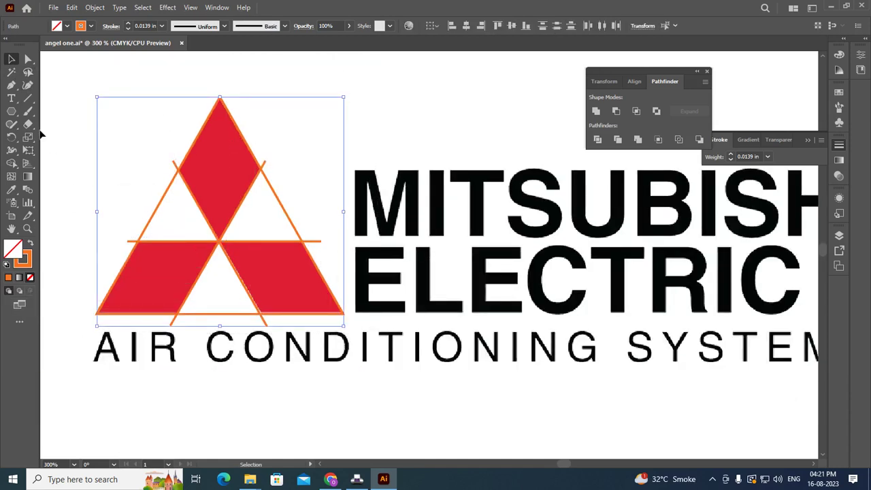
{"action": "left_click", "coordinate": [11, 165]}
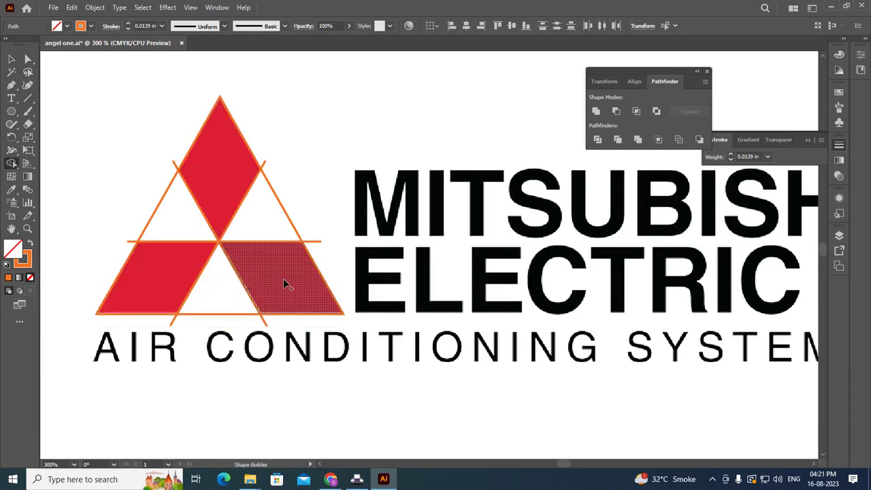
{"action": "key", "text": "v"}
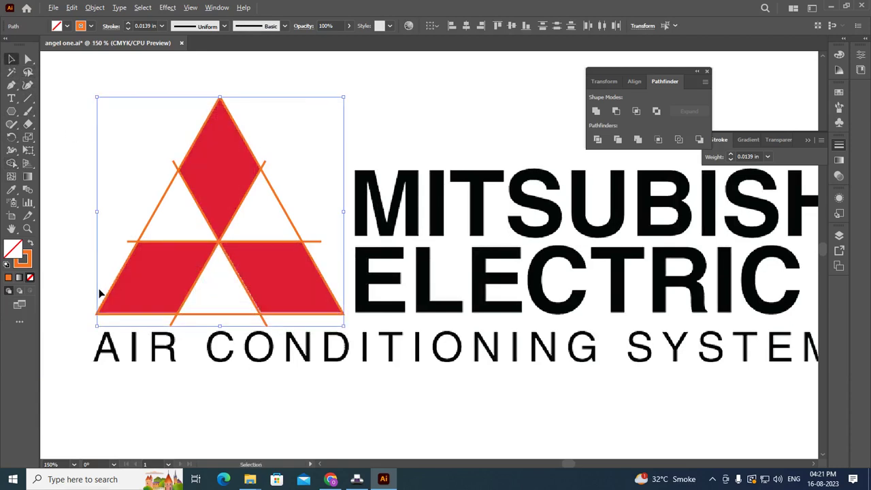
{"action": "scroll", "coordinate": [100, 291], "scroll_direction": "down", "scroll_amount": 2}
{"action": "left_click", "coordinate": [100, 350]}
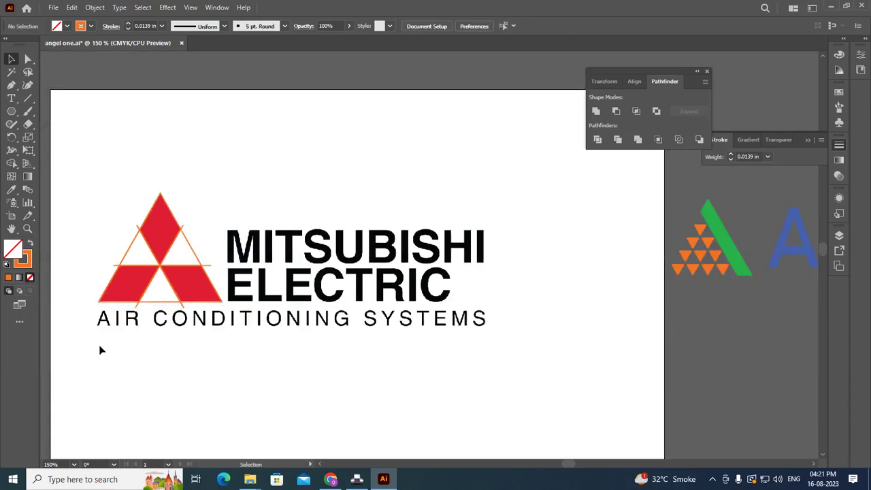
{"action": "left_click", "coordinate": [205, 291]}
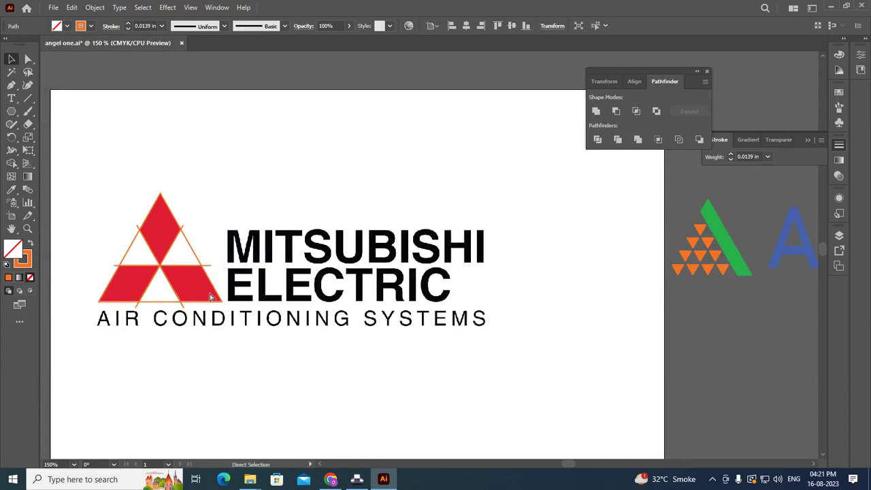
Set the keyboard increment to 2 in the General preferences.
{"action": "key", "text": "ctrl+k"}
{"action": "type", "text": "200"}
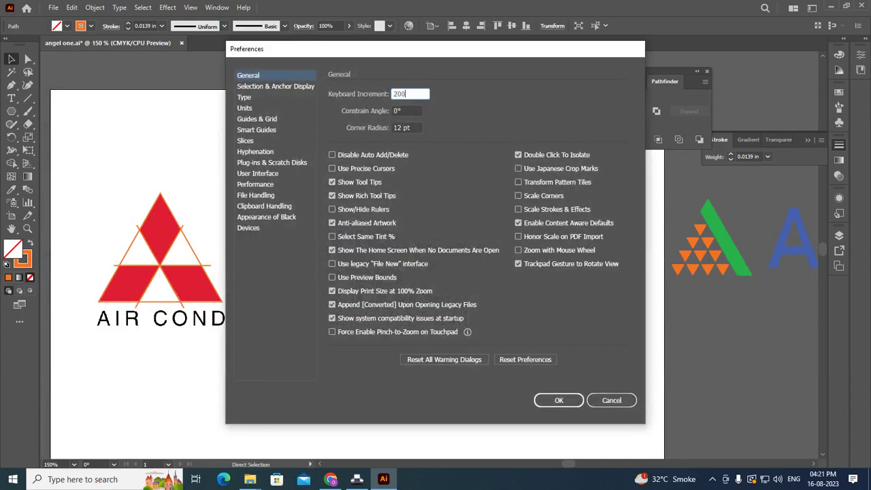
{"action": "key", "text": "Return"}
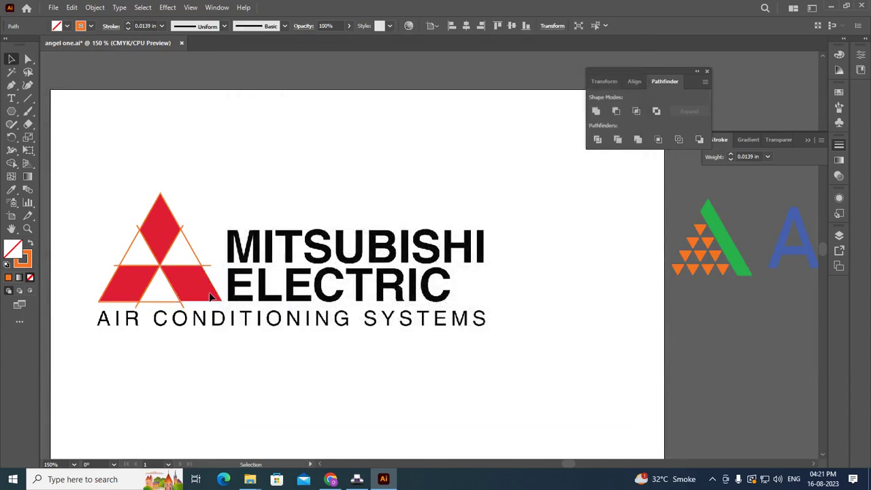
{"action": "scroll", "coordinate": [264, 292], "scroll_direction": "down", "scroll_amount": 1}
{"action": "scroll", "coordinate": [264, 291], "scroll_direction": "down", "scroll_amount": 3}
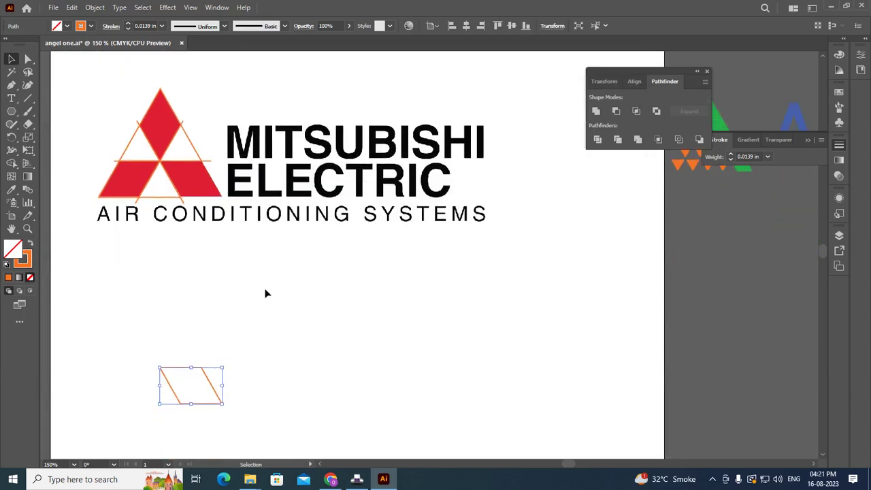
{"action": "left_click", "coordinate": [266, 294]}
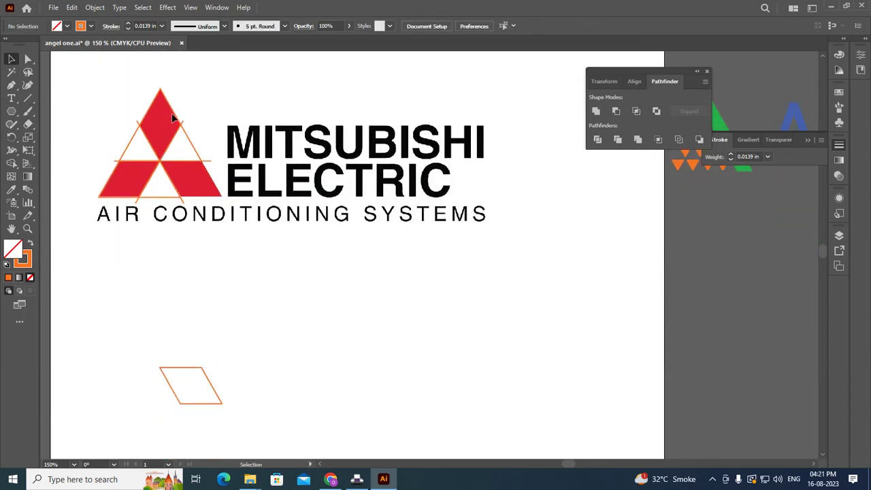
Paste a triangle copy over the top diamond and undo away the leftover parallelogram outline.
{"action": "left_click", "coordinate": [176, 114]}
{"action": "key", "text": "ctrl+v"}
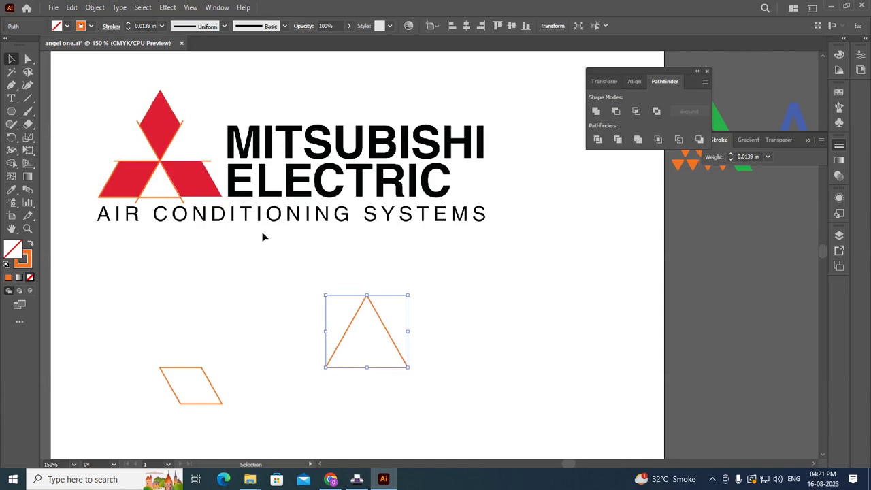
{"action": "left_click_drag", "start_coordinate": [353, 320], "coordinate": [147, 114]}
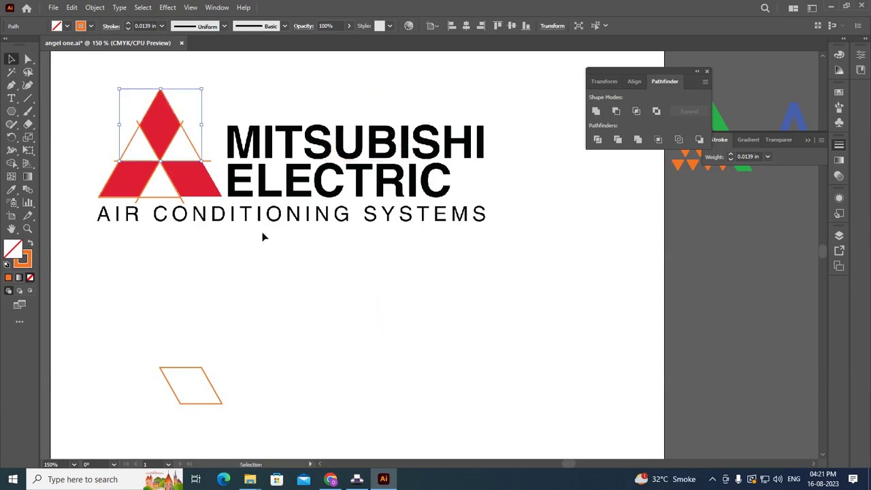
{"action": "left_click", "coordinate": [304, 249]}
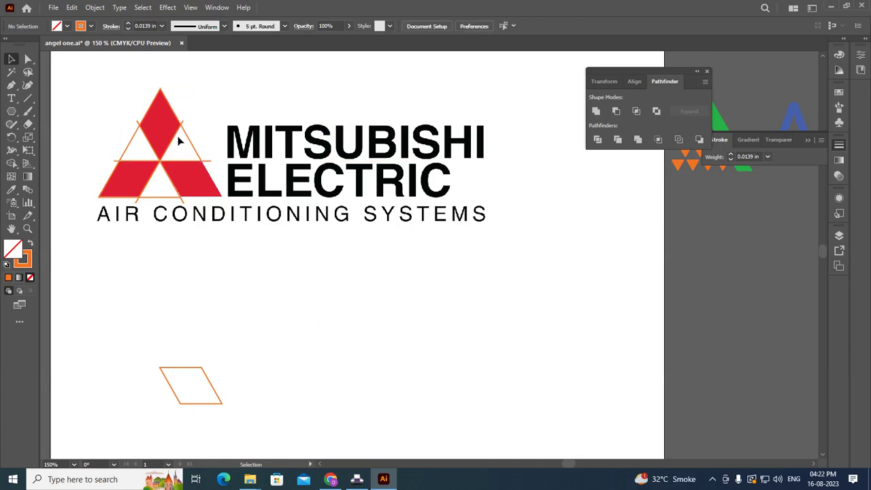
{"action": "left_click", "coordinate": [179, 121]}
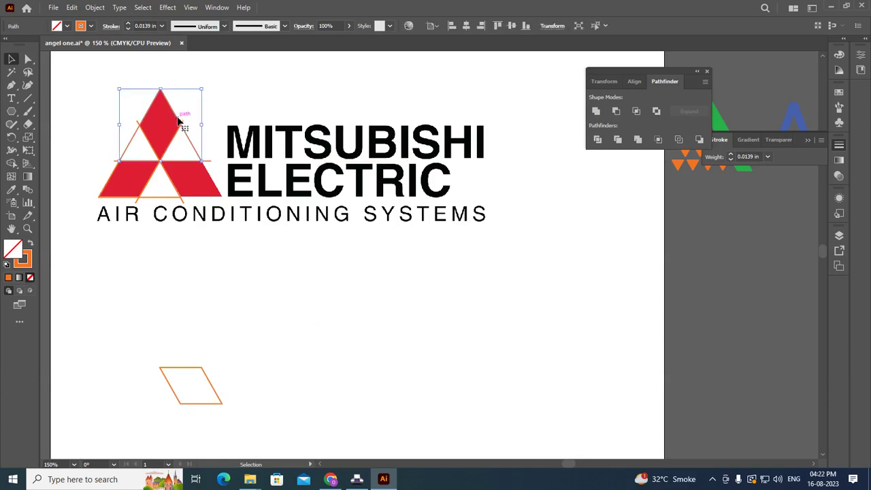
{"action": "key", "text": "ctrl+z"}
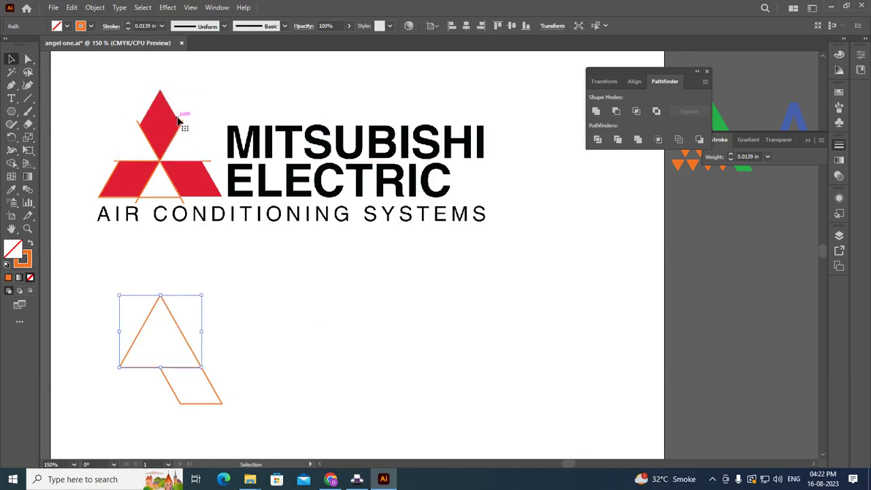
{"action": "left_click", "coordinate": [169, 156]}
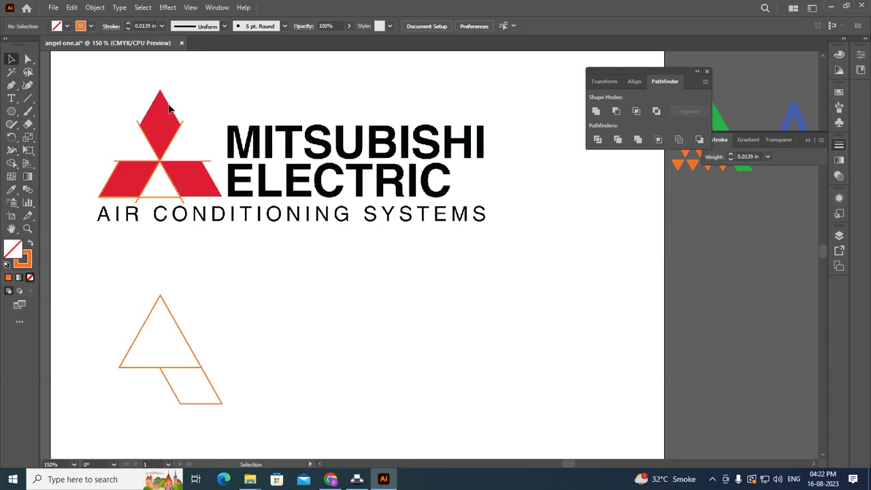
{"action": "key", "text": "ctrl+shift+z"}
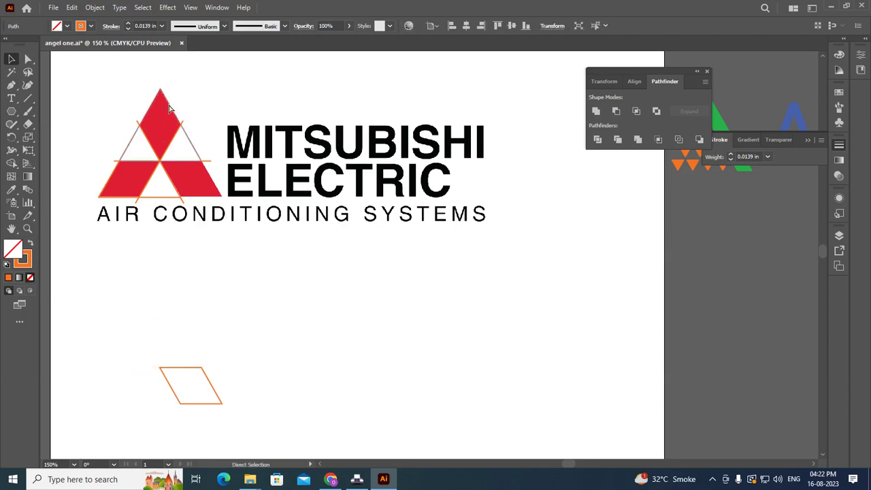
{"action": "key", "text": "ctrl+z"}
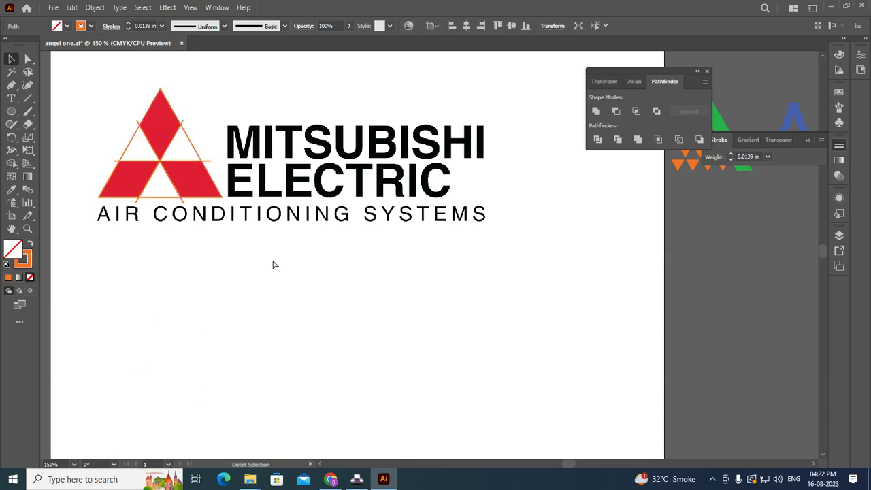
{"action": "left_click", "coordinate": [273, 262]}
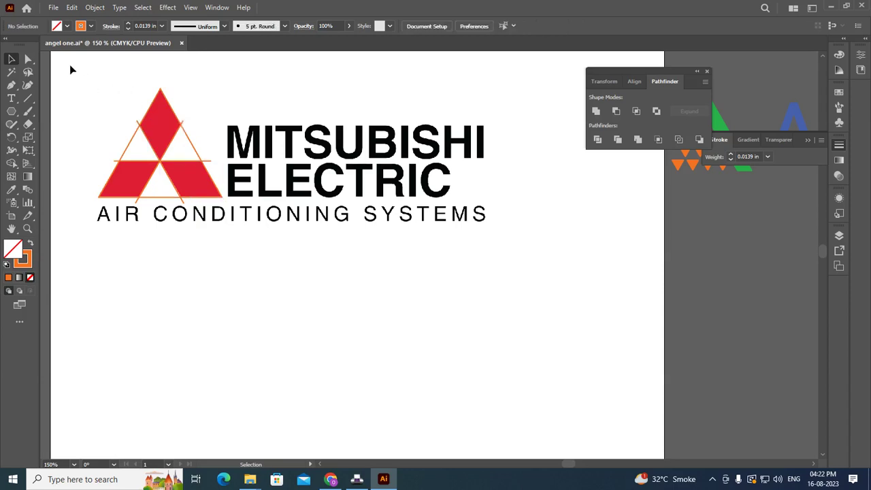
Merge the top diamond and two lower parallelogram regions into shapes with Shape Builder.
{"action": "left_click_drag", "start_coordinate": [71, 66], "coordinate": [238, 216]}
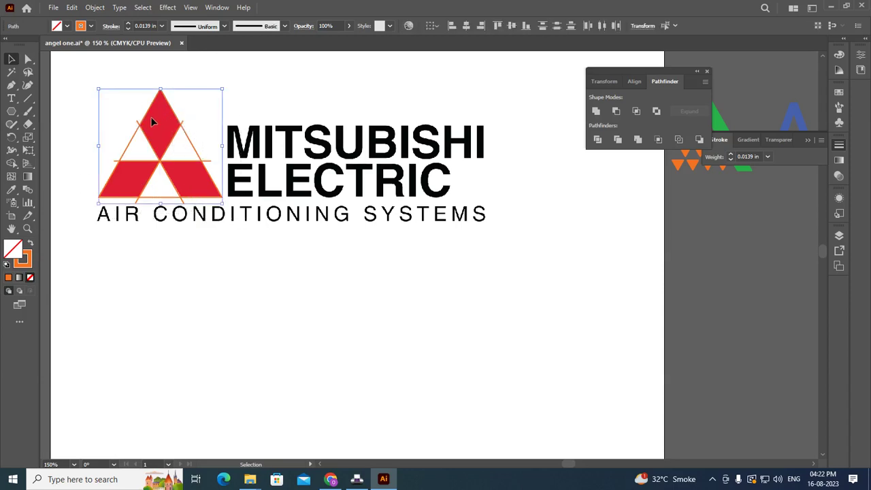
{"action": "scroll", "coordinate": [140, 107], "scroll_direction": "up", "scroll_amount": 2}
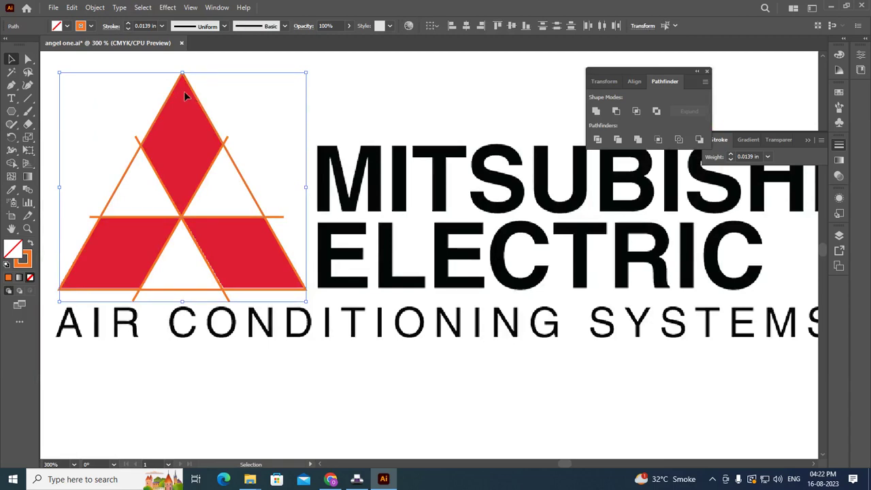
{"action": "left_click", "coordinate": [12, 164]}
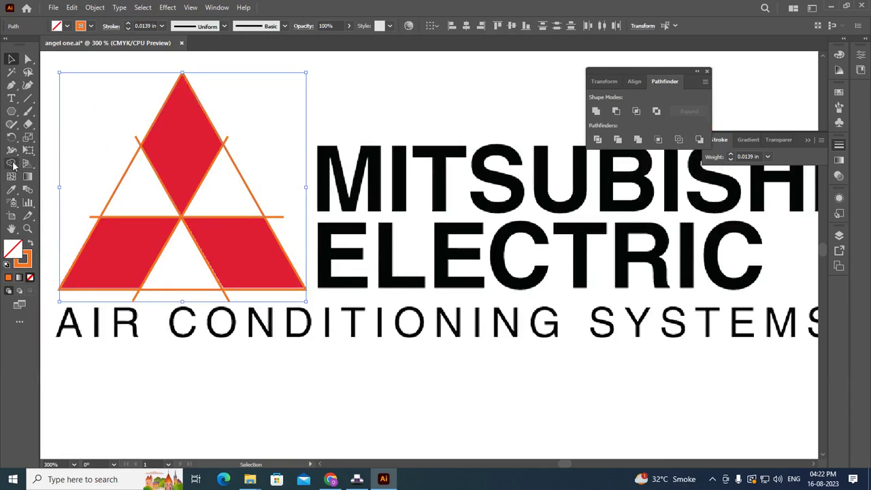
{"action": "left_click", "coordinate": [189, 144]}
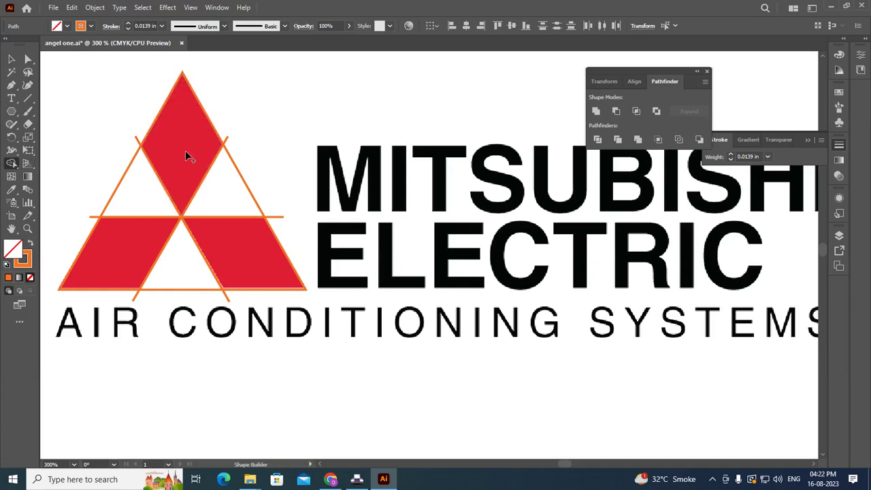
{"action": "left_click", "coordinate": [138, 251]}
{"action": "left_click", "coordinate": [238, 250]}
{"action": "left_click", "coordinate": [12, 60]}
Move the three diamond outlines down below the logo, arranged as a mark.
{"action": "key", "text": "ctrl+1"}
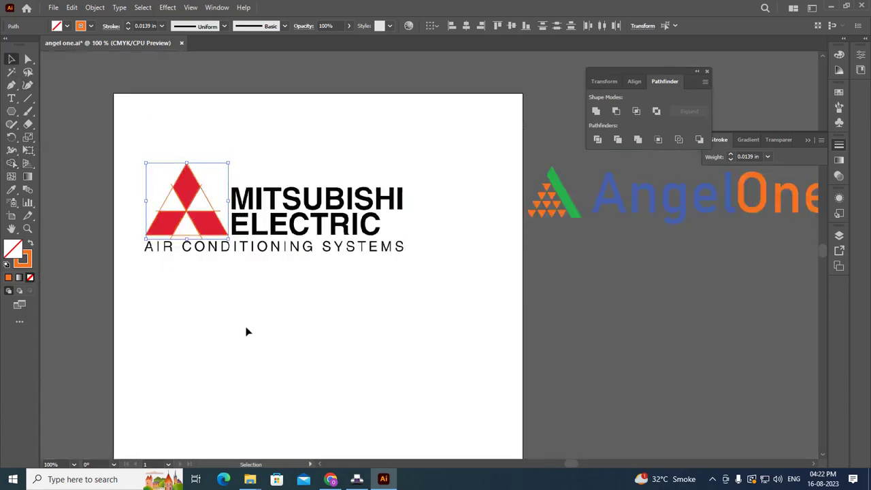
{"action": "left_click", "coordinate": [247, 331]}
{"action": "left_click", "coordinate": [214, 237]}
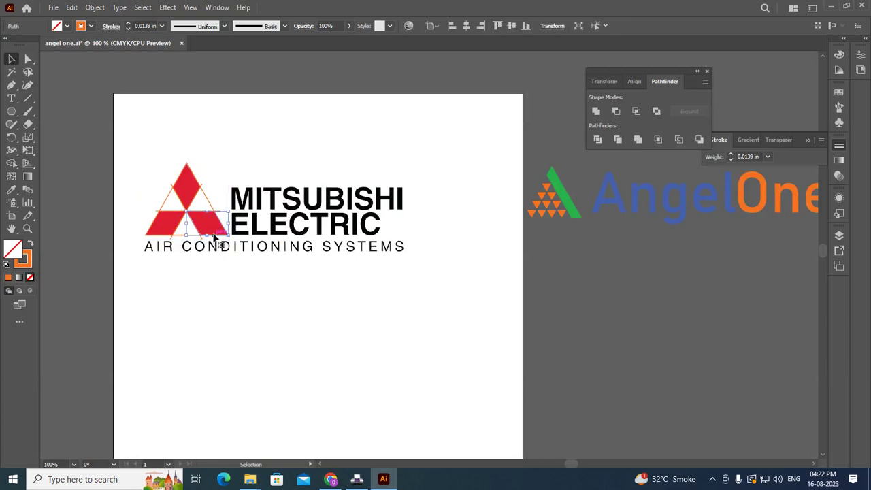
{"action": "left_click_drag", "start_coordinate": [214, 237], "coordinate": [214, 372]}
{"action": "left_click", "coordinate": [250, 317]}
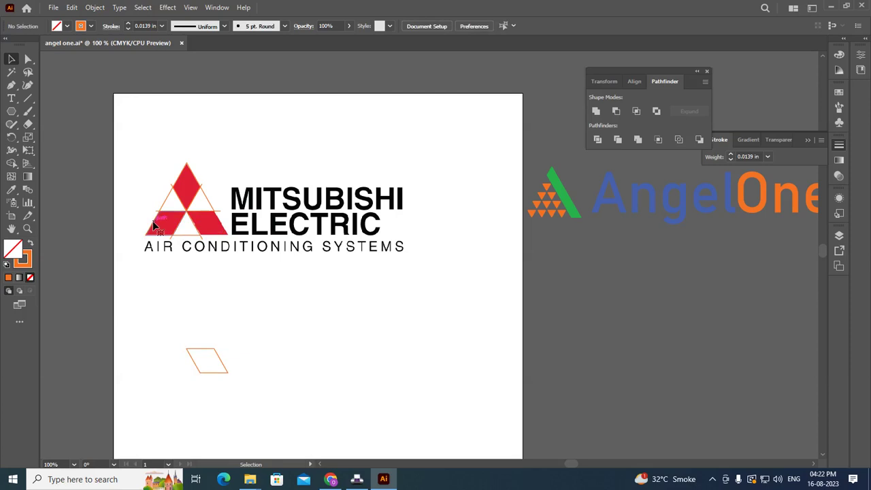
{"action": "left_click", "coordinate": [154, 225]}
{"action": "left_click_drag", "start_coordinate": [154, 225], "coordinate": [154, 364]}
{"action": "left_click", "coordinate": [231, 300]}
{"action": "left_click", "coordinate": [190, 204]}
{"action": "left_click_drag", "start_coordinate": [186, 197], "coordinate": [187, 334]}
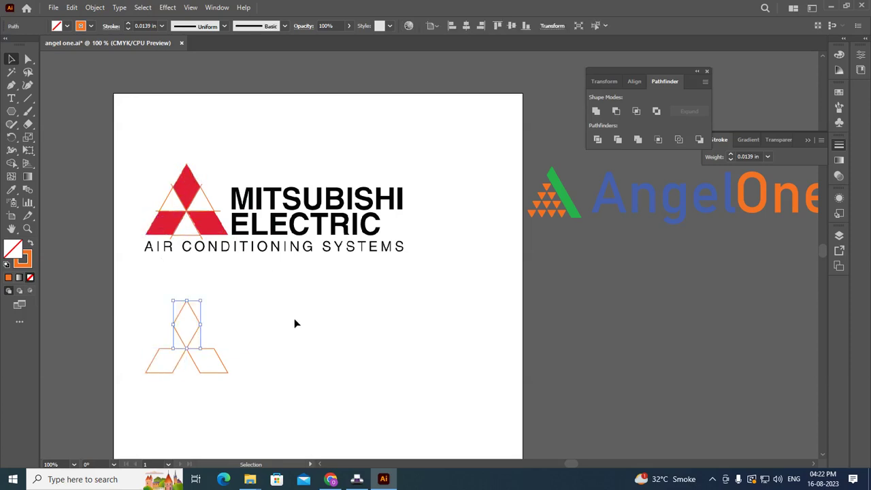
{"action": "left_click", "coordinate": [294, 315]}
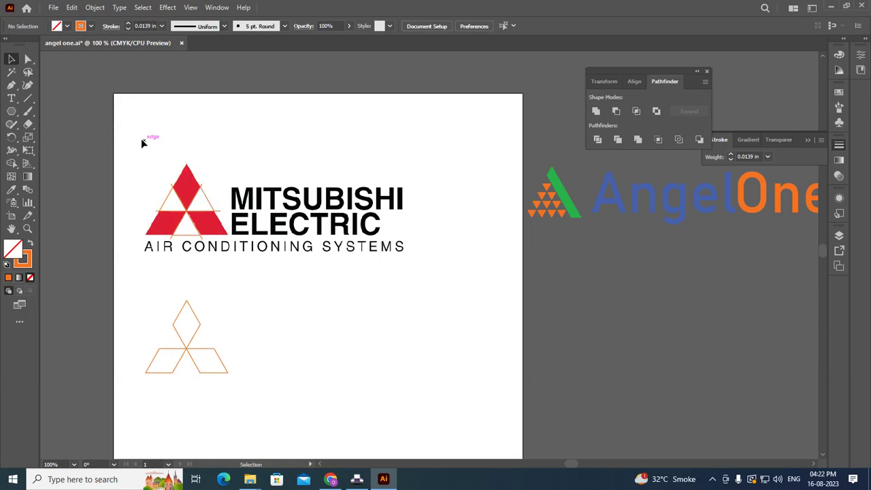
Fill the three new diamonds with the logo's red using the Eyedropper.
{"action": "left_click_drag", "start_coordinate": [142, 142], "coordinate": [264, 257]}
{"action": "left_click", "coordinate": [269, 261]}
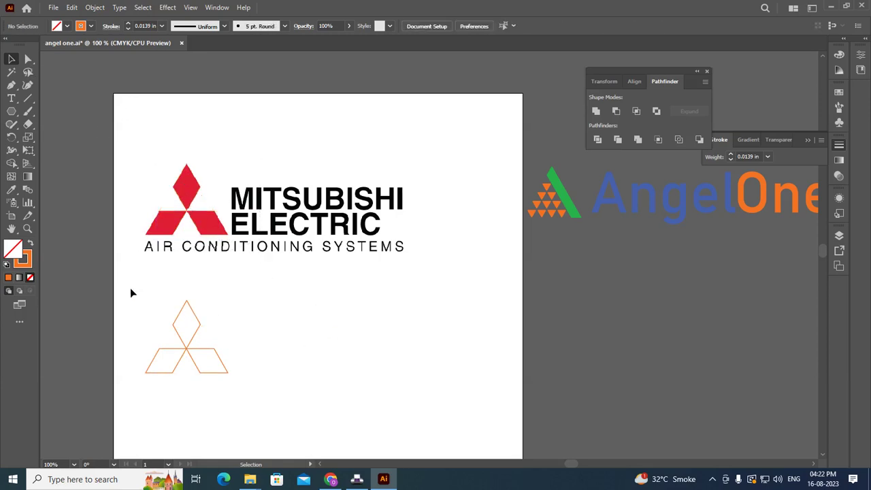
{"action": "left_click_drag", "start_coordinate": [131, 293], "coordinate": [270, 384]}
{"action": "key", "text": "i"}
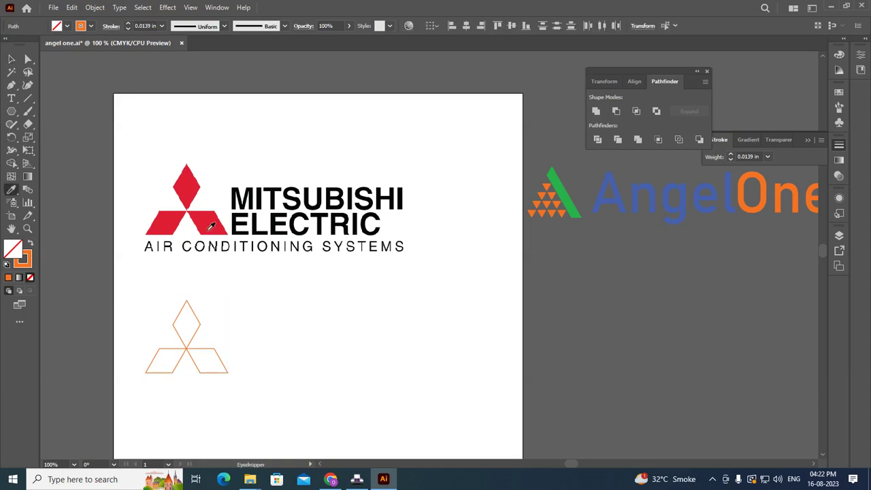
{"action": "left_click", "coordinate": [211, 226]}
Type 'MITSUBISHI' and 'ELECTRIC' on two lines right of the new red mark.
{"action": "key", "text": "v"}
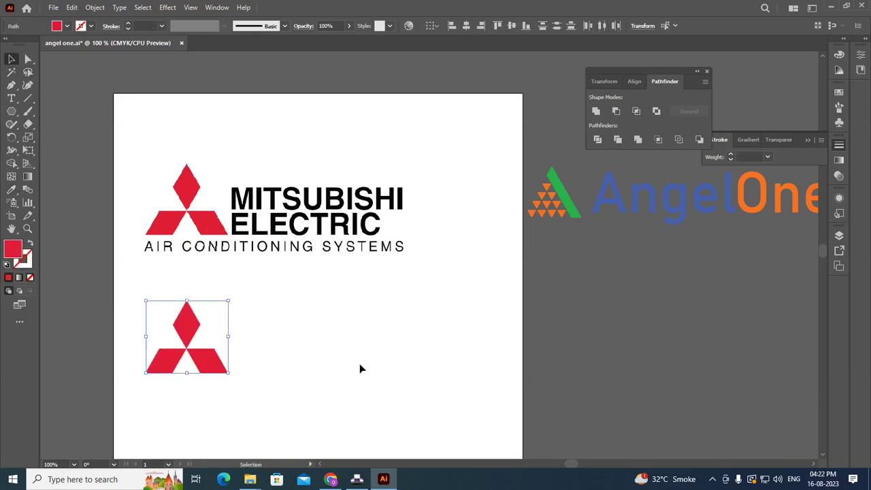
{"action": "left_click", "coordinate": [360, 368]}
{"action": "left_click", "coordinate": [11, 98]}
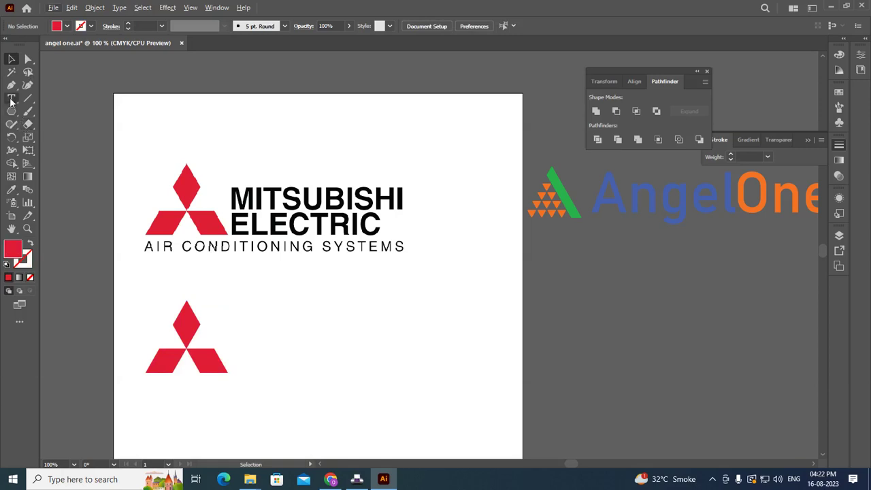
{"action": "left_click", "coordinate": [283, 354]}
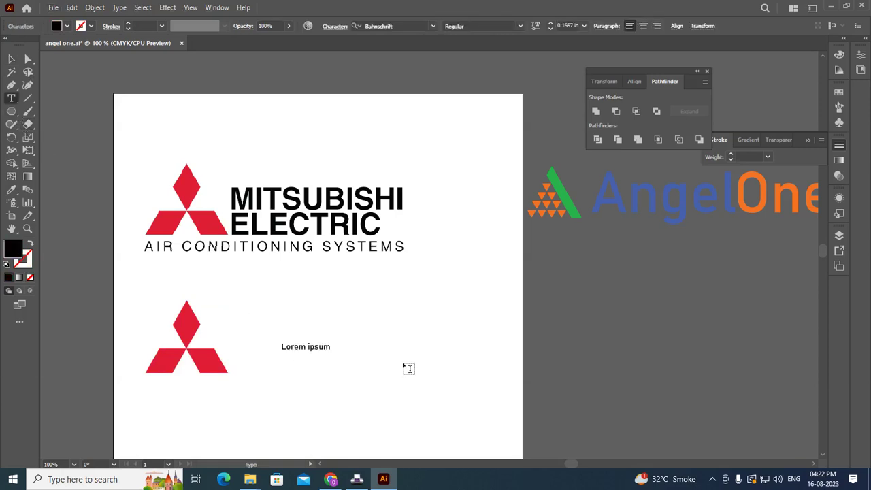
{"action": "type", "text": "MI"}
{"action": "type", "text": "TSU"}
{"action": "type", "text": "BISHI"}
{"action": "type", "text": "ELECT"}
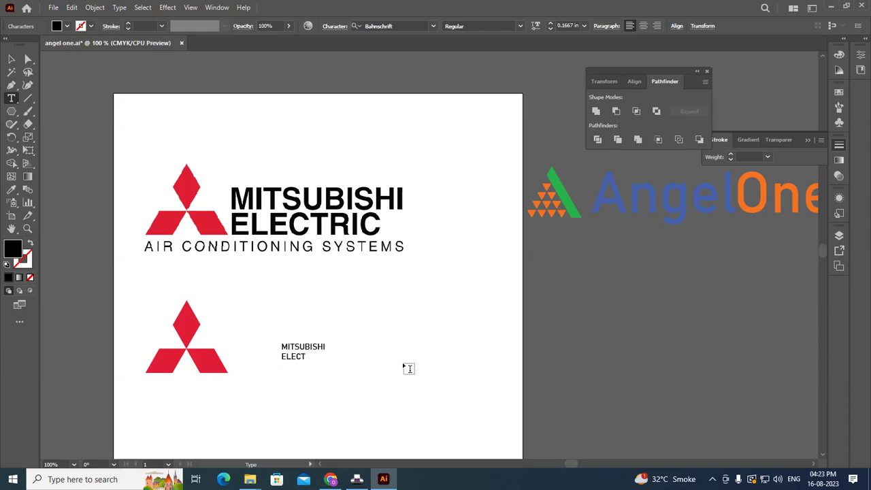
{"action": "type", "text": "RIC"}
{"action": "left_click", "coordinate": [12, 61]}
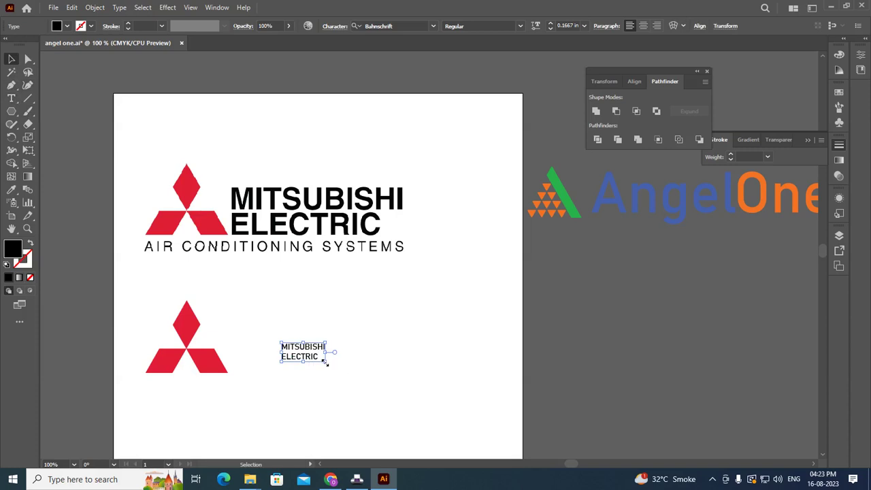
Scale the MITSUBISHI ELECTRIC text to roughly the mark's height, snug beside the diamonds, ending at 0.5383 in.
{"action": "left_click_drag", "start_coordinate": [326, 362], "coordinate": [375, 384]}
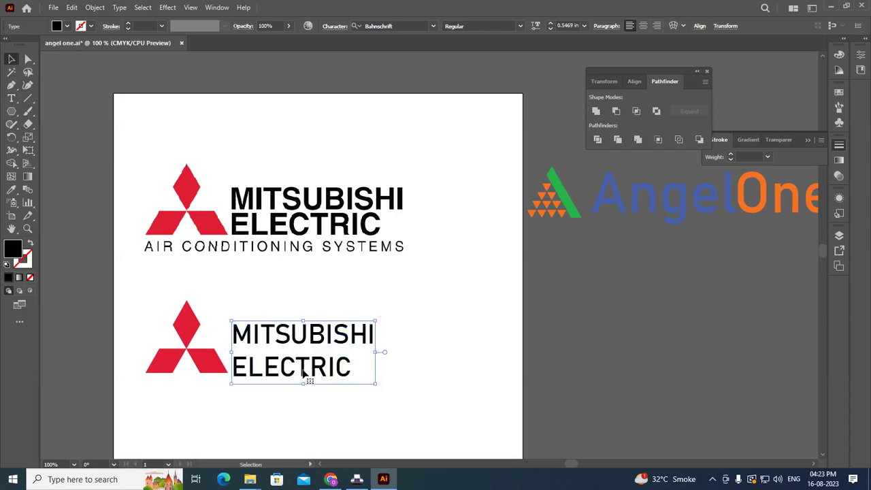
{"action": "left_click_drag", "start_coordinate": [301, 370], "coordinate": [298, 368]}
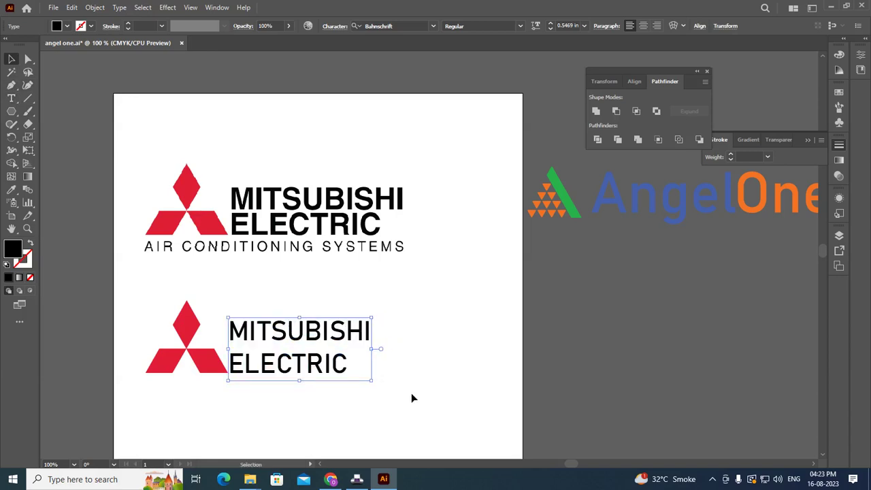
{"action": "scroll", "coordinate": [264, 406], "scroll_direction": "up", "scroll_amount": 2}
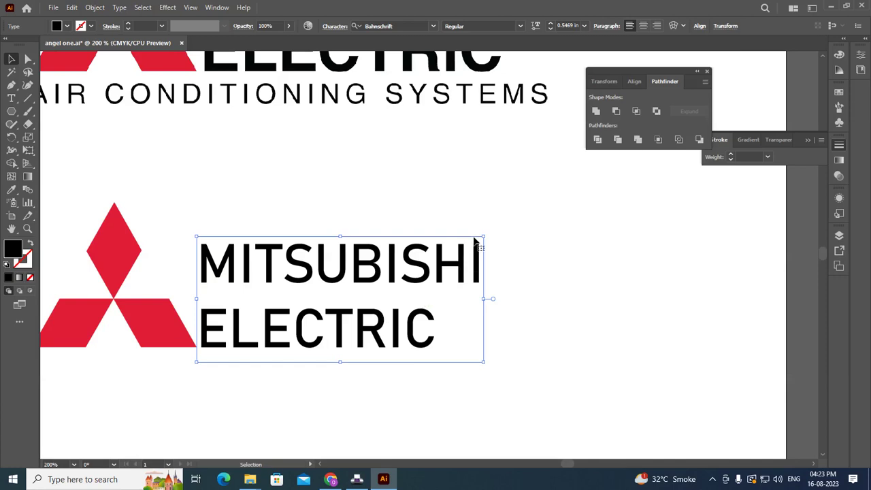
{"action": "scroll", "coordinate": [433, 295], "scroll_direction": "down", "scroll_amount": 2}
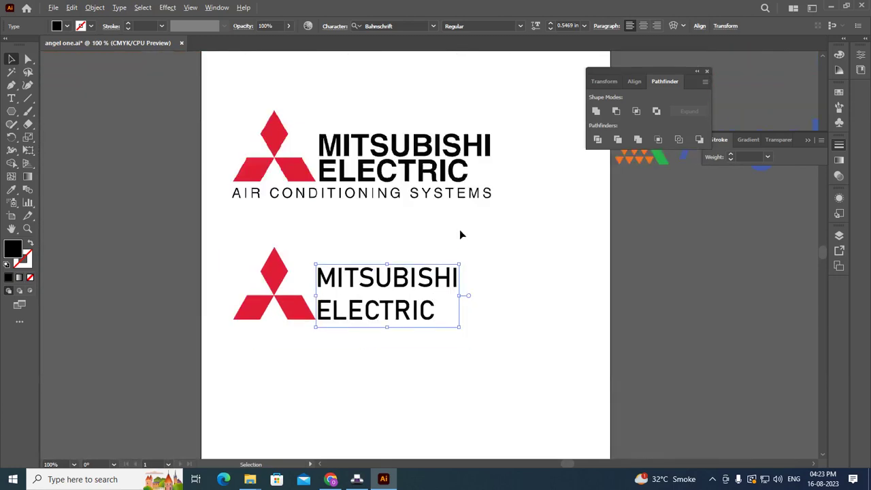
{"action": "scroll", "coordinate": [460, 235], "scroll_direction": "up", "scroll_amount": 1}
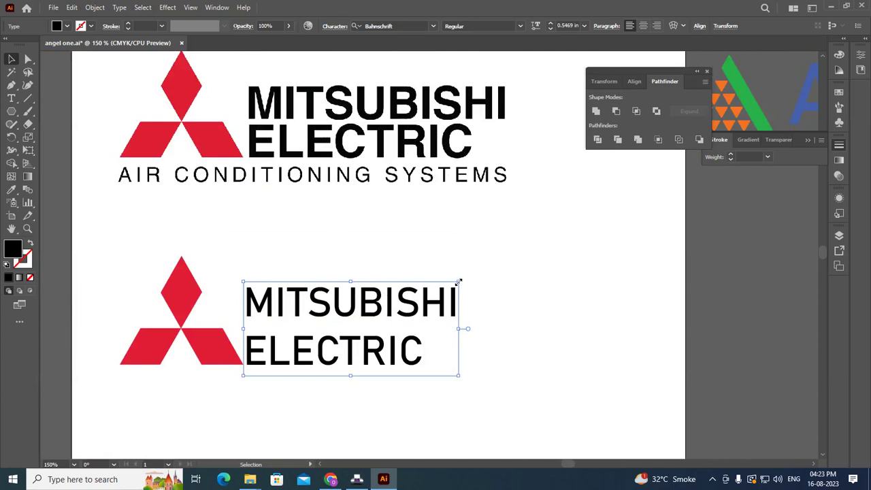
{"action": "left_click_drag", "start_coordinate": [460, 281], "coordinate": [457, 281]}
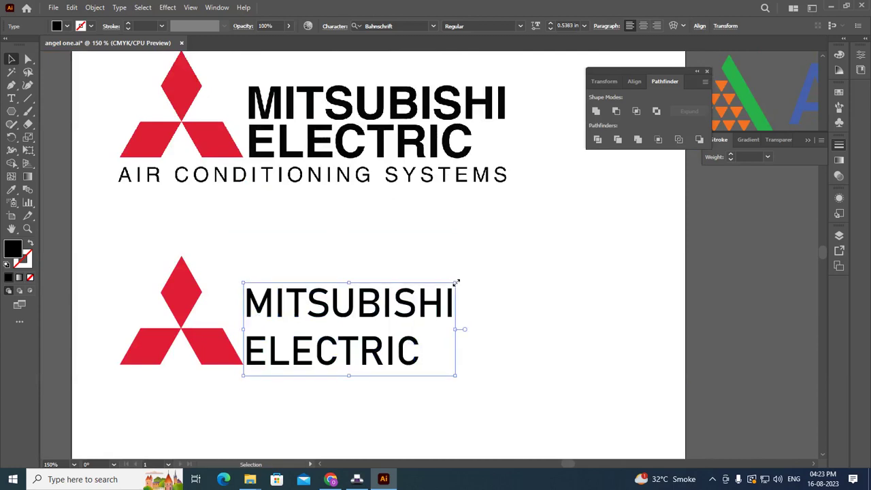
Apply Bold weight to the text and select the lower MITSUBISHI ELECTRIC text.
{"action": "left_click", "coordinate": [519, 27]}
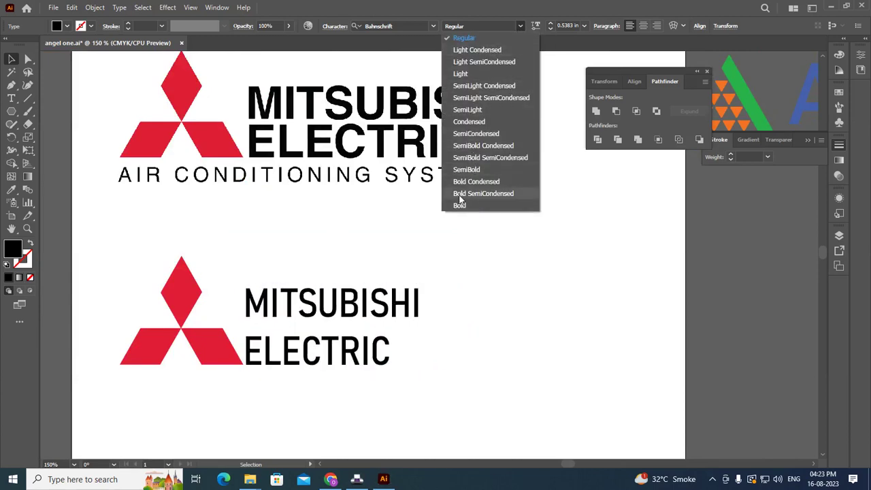
{"action": "key", "text": "Escape"}
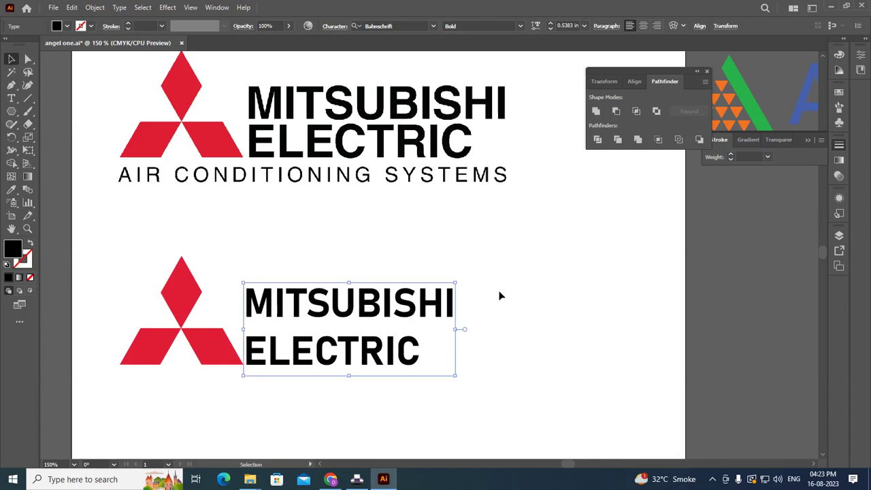
{"action": "left_click", "coordinate": [501, 303]}
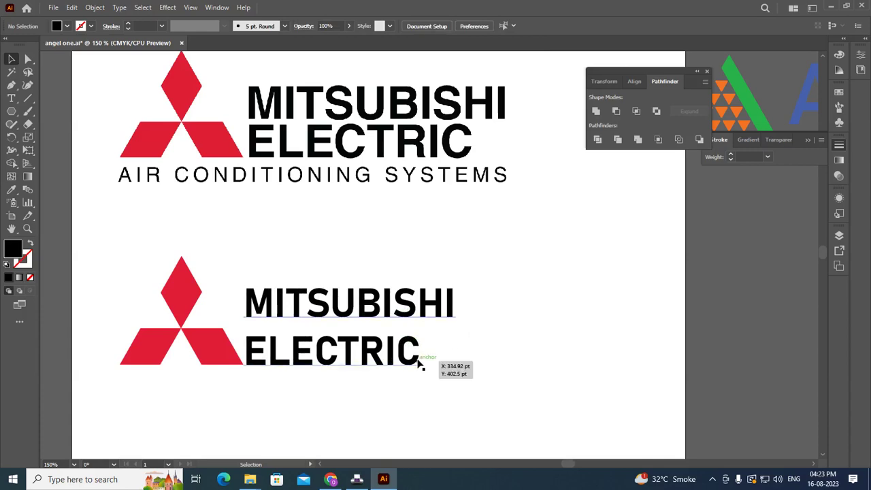
{"action": "left_click", "coordinate": [419, 362]}
{"action": "key", "text": "Right"}
{"action": "key", "text": "Left"}
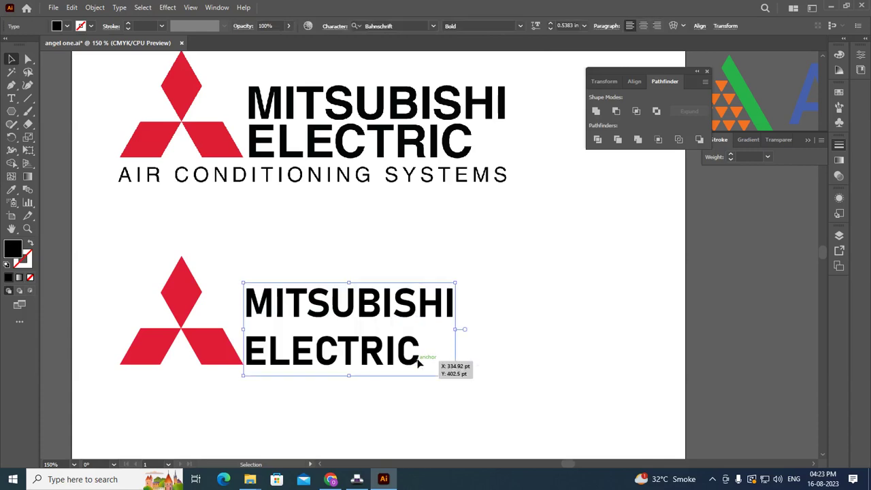
Set the keyboard increment to 1 and nudge the lower text two steps right.
{"action": "key", "text": "ctrl+k"}
{"action": "type", "text": "1"}
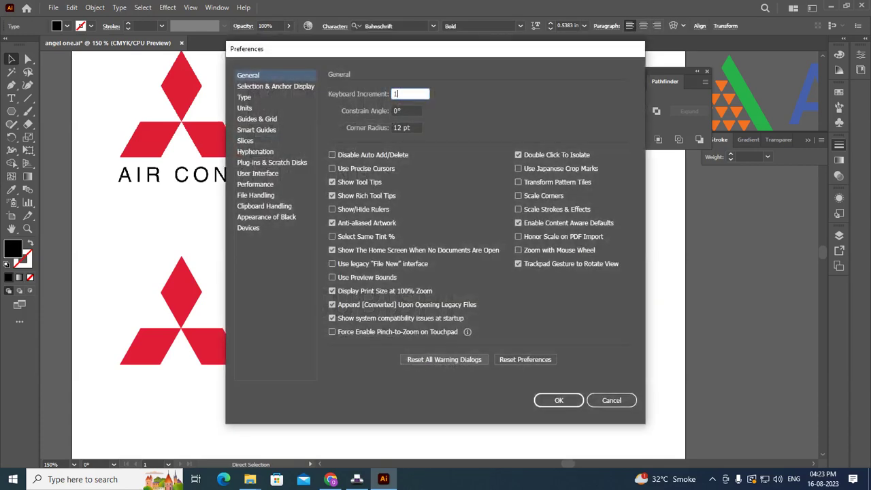
{"action": "key", "text": "Return"}
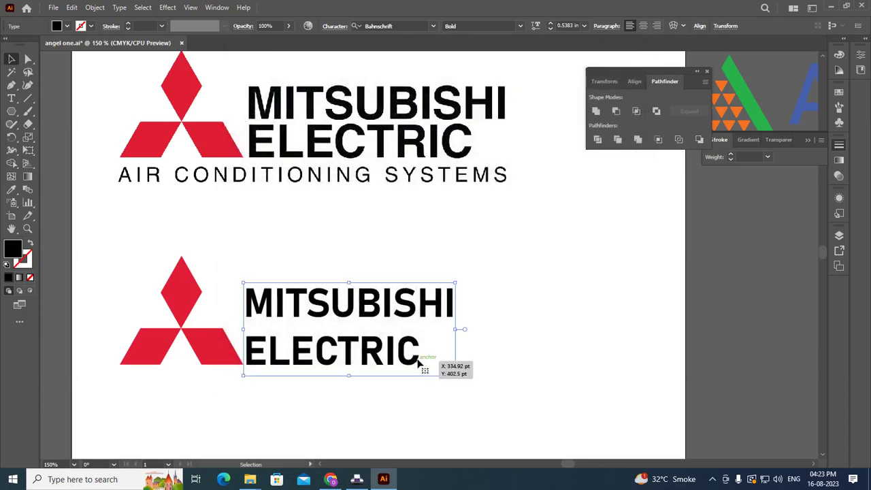
{"action": "key", "text": "Right"}
{"action": "key", "text": "Right"}
{"action": "key", "text": "Right"}
{"action": "key", "text": "Right"}
{"action": "key", "text": "Right"}
{"action": "key", "text": "Right"}
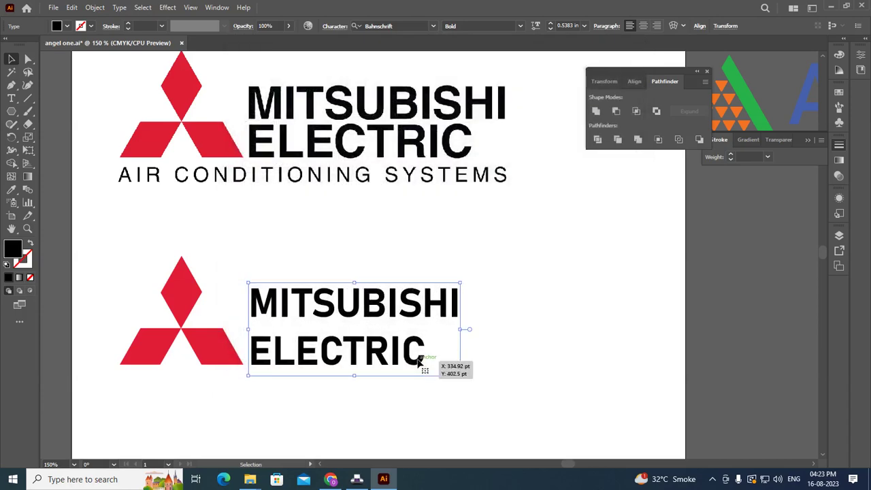
{"action": "key", "text": "Right"}
{"action": "key", "text": "Right"}
{"action": "key", "text": "Right"}
{"action": "key", "text": "Right"}
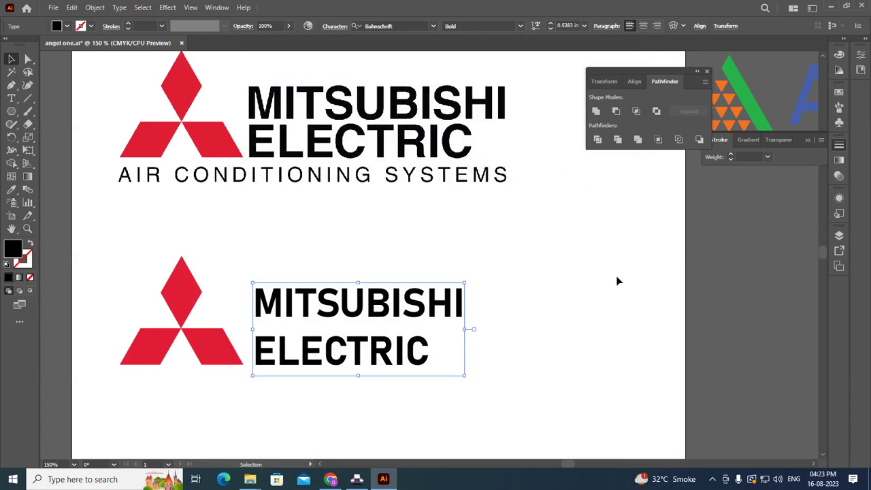
{"action": "left_click", "coordinate": [618, 280]}
Select the whole lower three-diamond mark.
{"action": "left_click", "coordinate": [195, 304]}
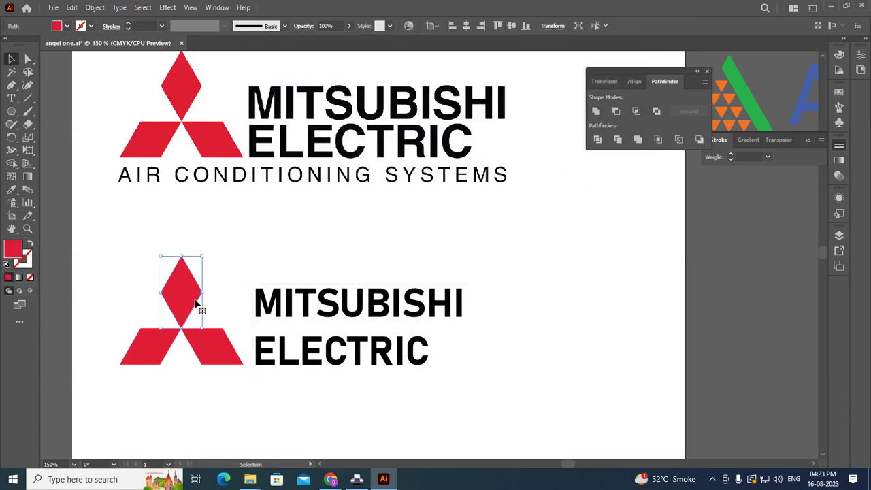
{"action": "key", "text": "i"}
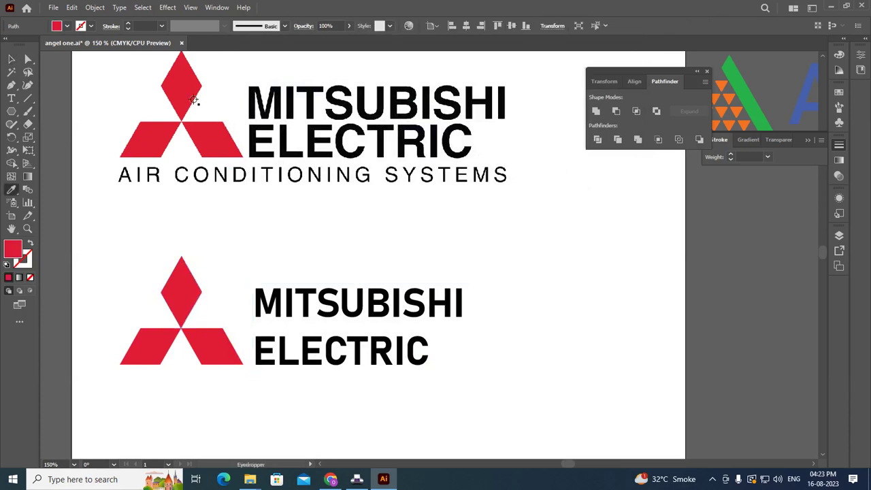
{"action": "left_click", "coordinate": [12, 62]}
{"action": "left_click", "coordinate": [172, 315]}
{"action": "left_click_drag", "start_coordinate": [91, 229], "coordinate": [227, 390]}
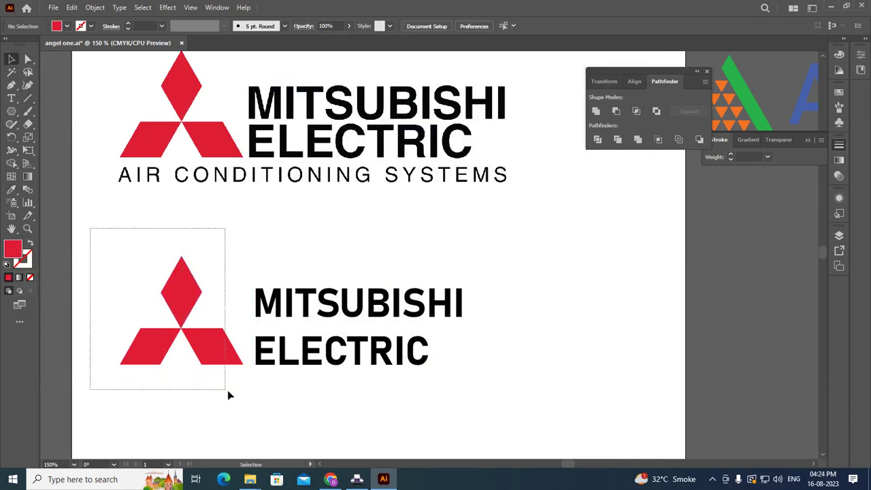
Fill the mark with C0 M100 Y100 K0 red (ED1C24).
{"action": "double_click", "coordinate": [17, 251]}
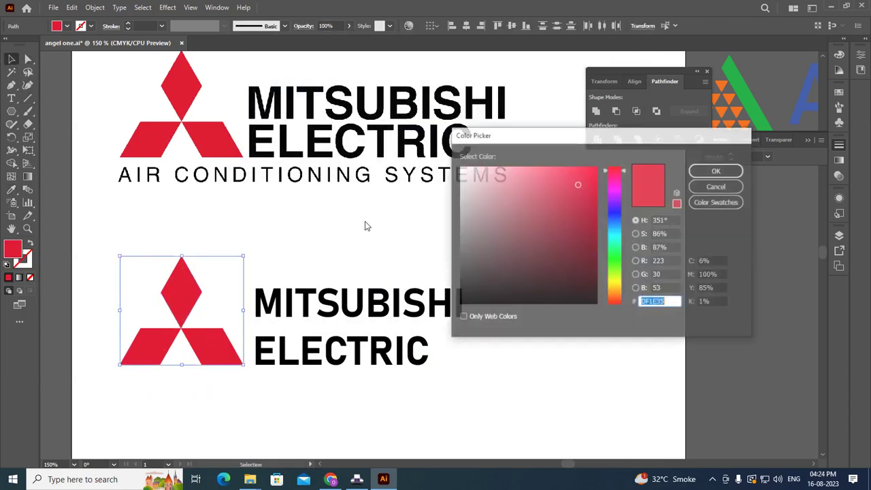
{"action": "left_click", "coordinate": [726, 287]}
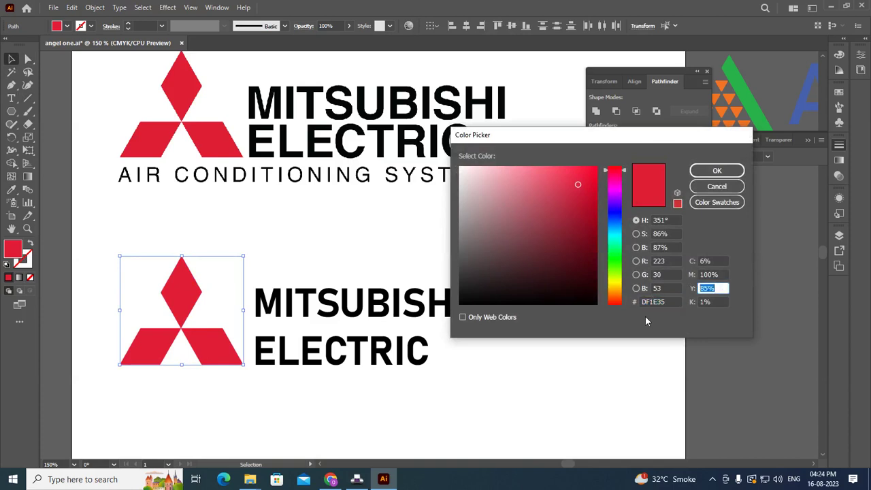
{"action": "type", "text": "100"}
{"action": "key", "text": "Tab"}
{"action": "type", "text": "0"}
{"action": "key", "text": "Tab"}
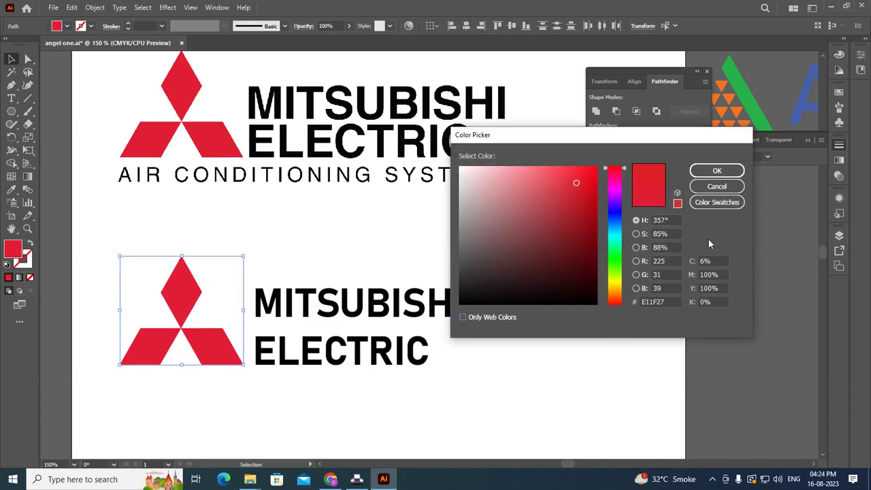
{"action": "left_click", "coordinate": [714, 260]}
{"action": "type", "text": "0"}
{"action": "key", "text": "Tab"}
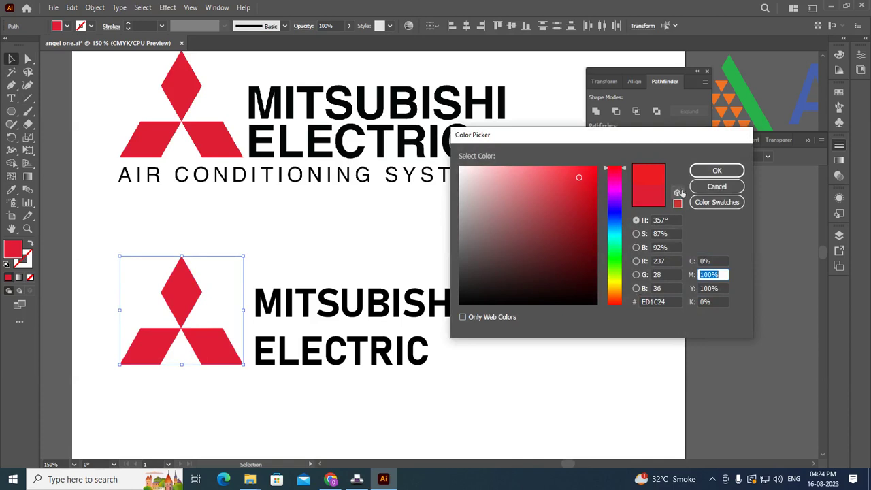
{"action": "left_click", "coordinate": [715, 171]}
{"action": "left_click", "coordinate": [492, 243]}
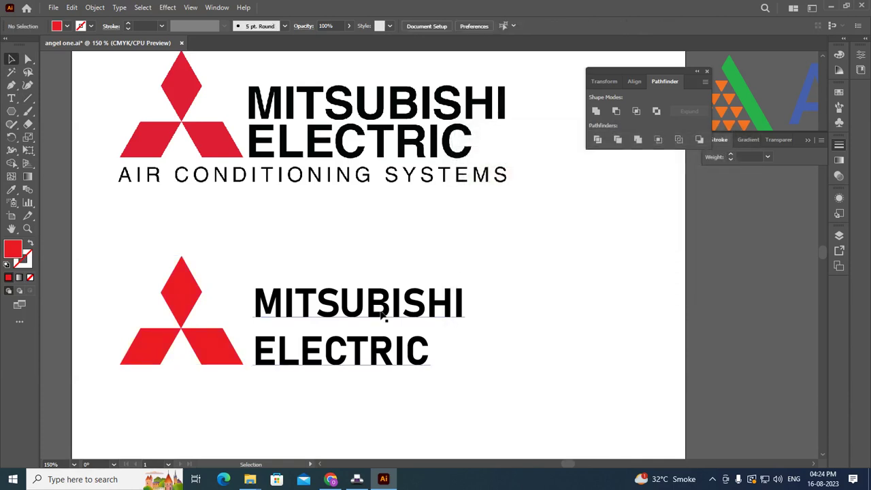
{"action": "scroll", "coordinate": [296, 277], "scroll_direction": "down", "scroll_amount": 1}
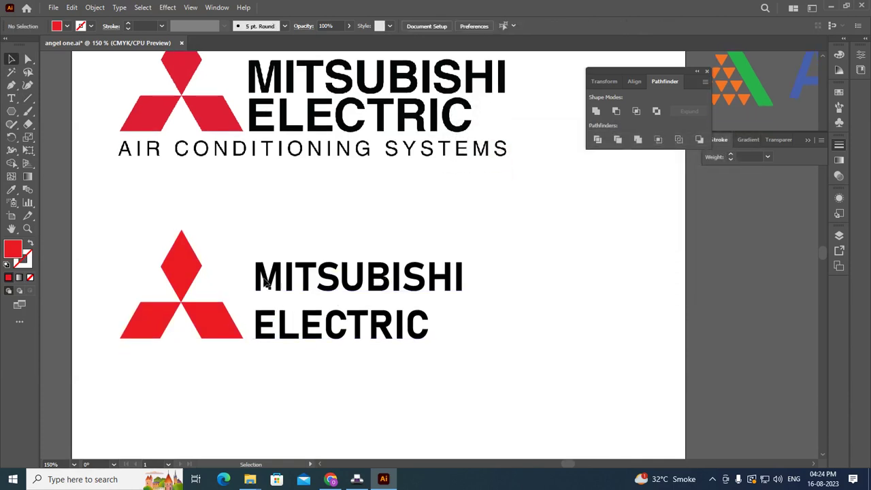
Type the tagline 'AIR CONDITIONING SYSTEMS' as new text below the lower three-diamond logo.
{"action": "left_click", "coordinate": [12, 98]}
{"action": "left_click", "coordinate": [168, 383]}
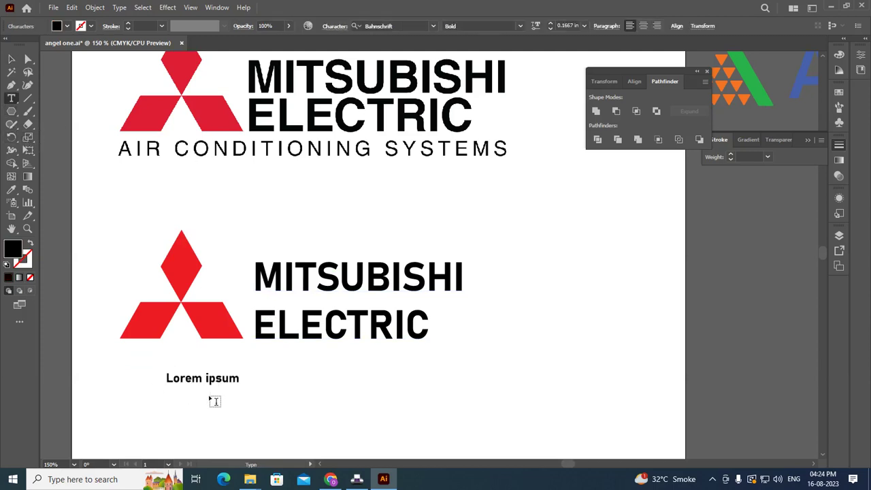
{"action": "type", "text": "A"}
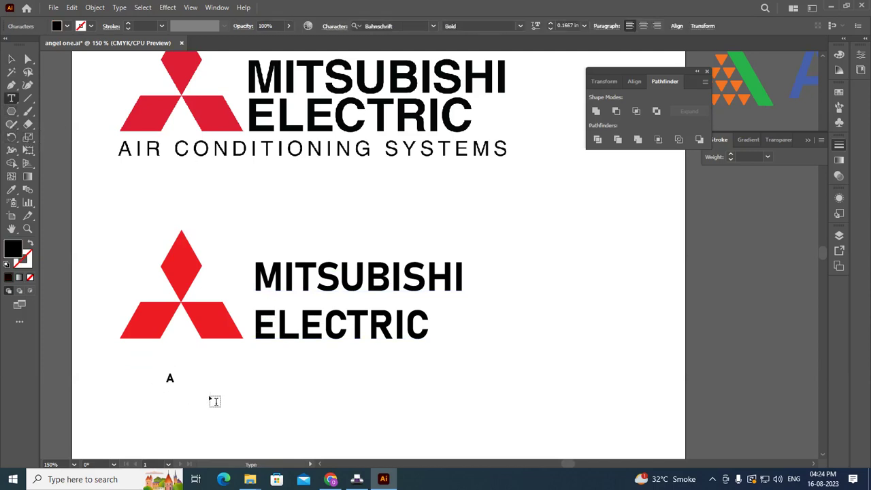
{"action": "type", "text": "IR C"}
{"action": "type", "text": "ON"}
{"action": "type", "text": "DITI"}
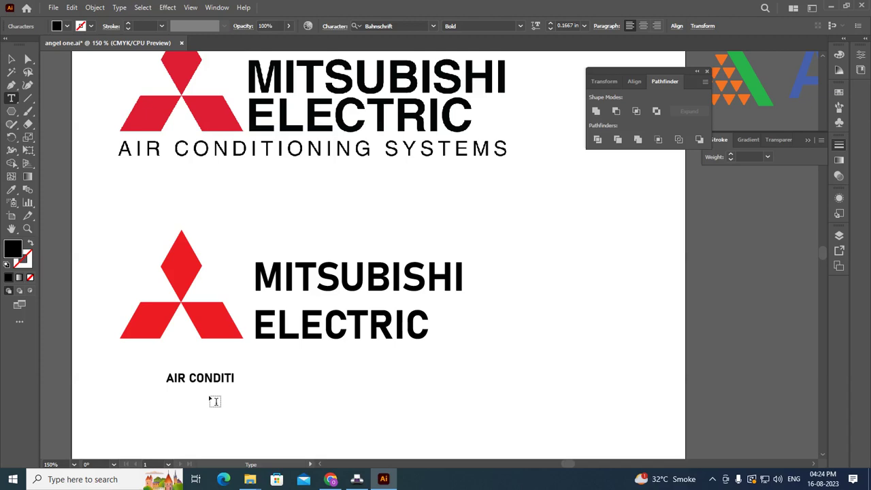
{"action": "type", "text": "ONI"}
{"action": "type", "text": "NG SY"}
{"action": "type", "text": "STE"}
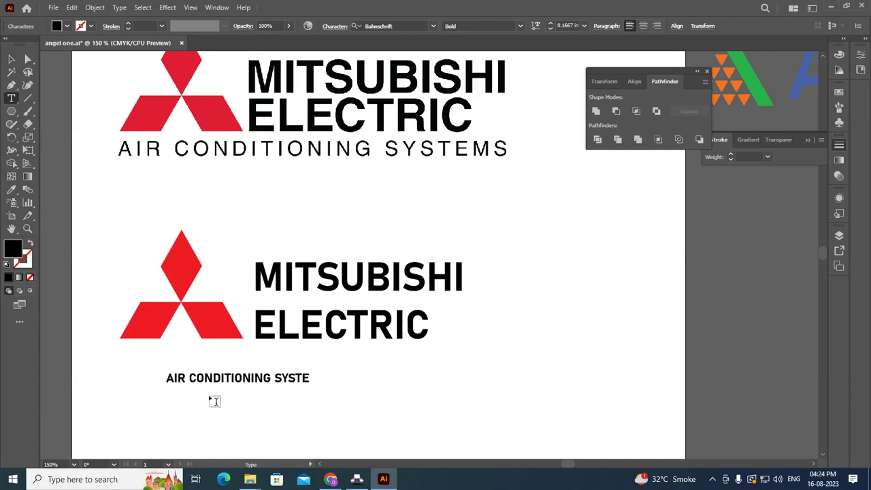
{"action": "type", "text": "MS"}
{"action": "left_click", "coordinate": [11, 60]}
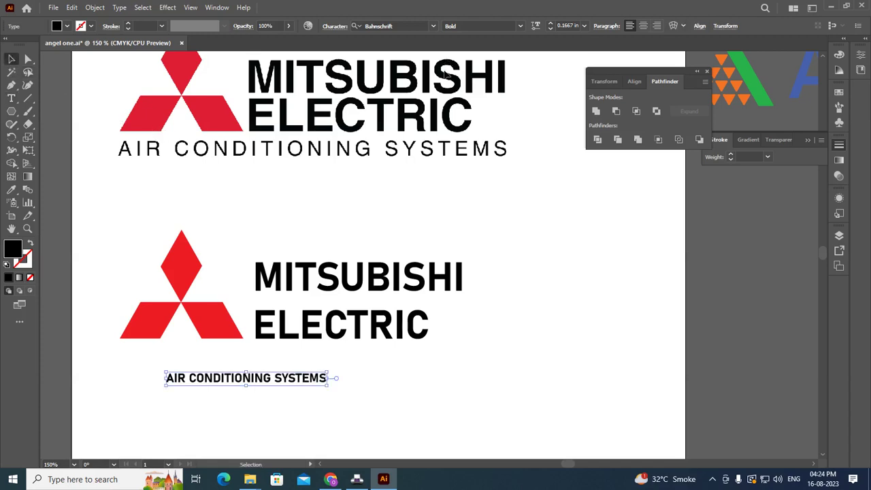
{"action": "left_click", "coordinate": [520, 26]}
Set the tagline to Regular, move it under the red mark, and undo a trial enlargement.
{"action": "left_click", "coordinate": [465, 37]}
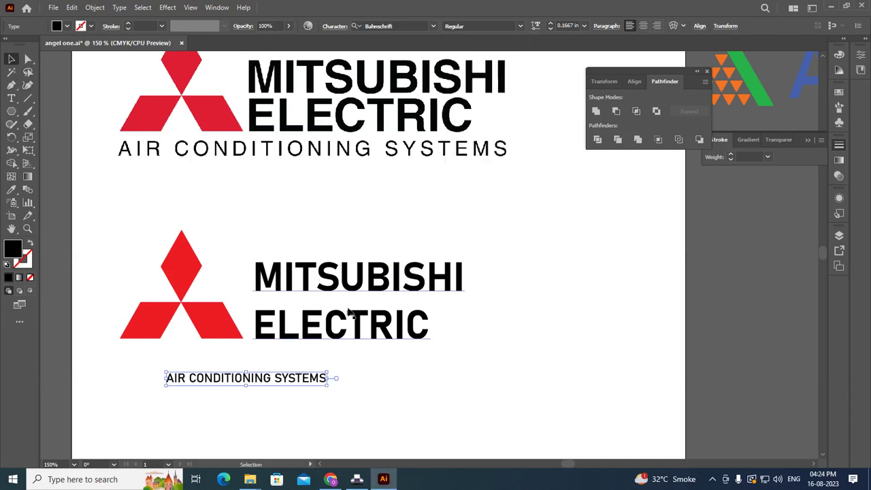
{"action": "mouse_move", "coordinate": [277, 385]}
{"action": "left_mouse_down"}
{"action": "mouse_move", "coordinate": [235, 370]}
{"action": "mouse_move", "coordinate": [220, 354]}
{"action": "left_mouse_up"}
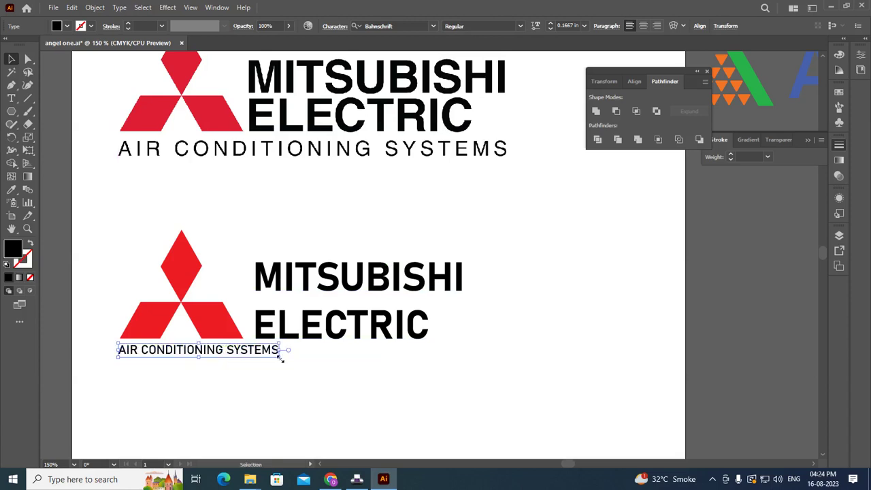
{"action": "left_click_drag", "start_coordinate": [280, 358], "coordinate": [430, 381]}
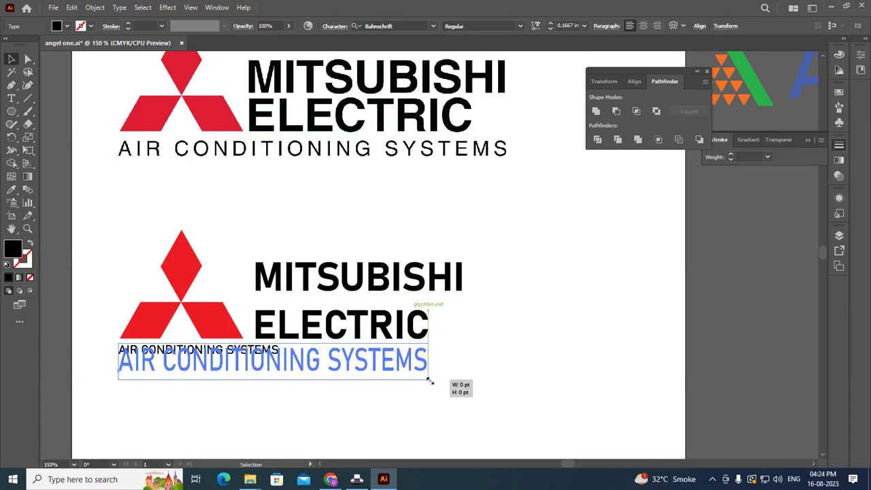
{"action": "left_click_drag", "start_coordinate": [430, 381], "coordinate": [461, 381]}
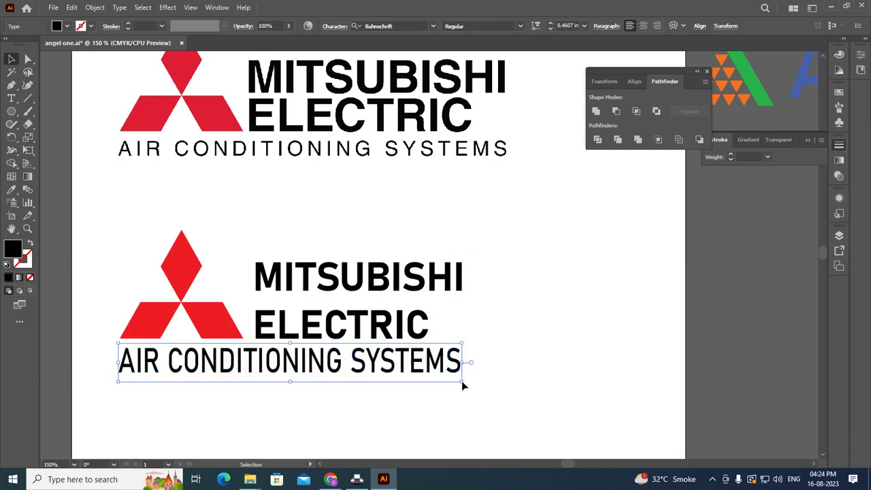
{"action": "key", "text": "ctrl+z"}
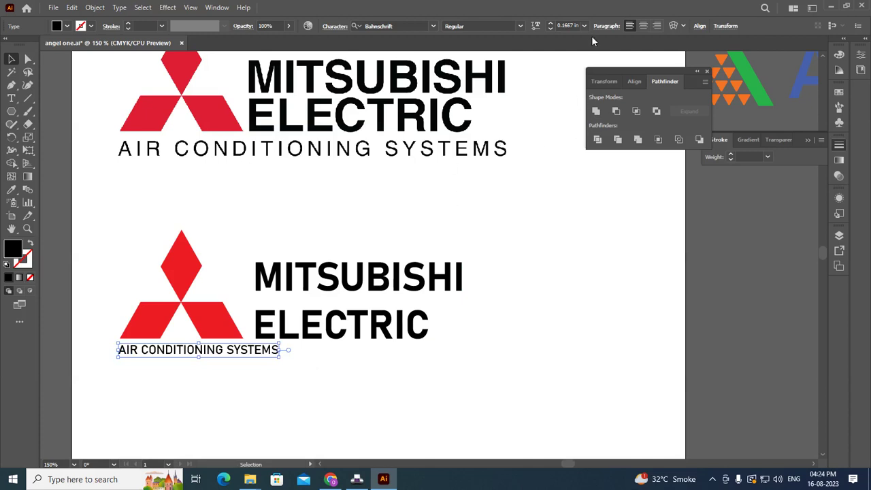
Adjust the tagline's Bahnschrift variable Weight and Width sliders, ending on a fairly light custom weight.
{"action": "left_click", "coordinate": [536, 26]}
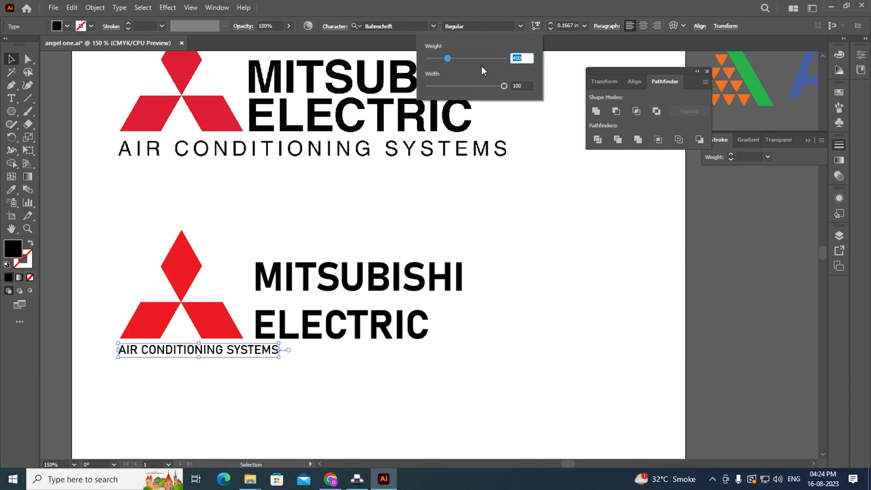
{"action": "left_click_drag", "start_coordinate": [447, 59], "coordinate": [486, 58]}
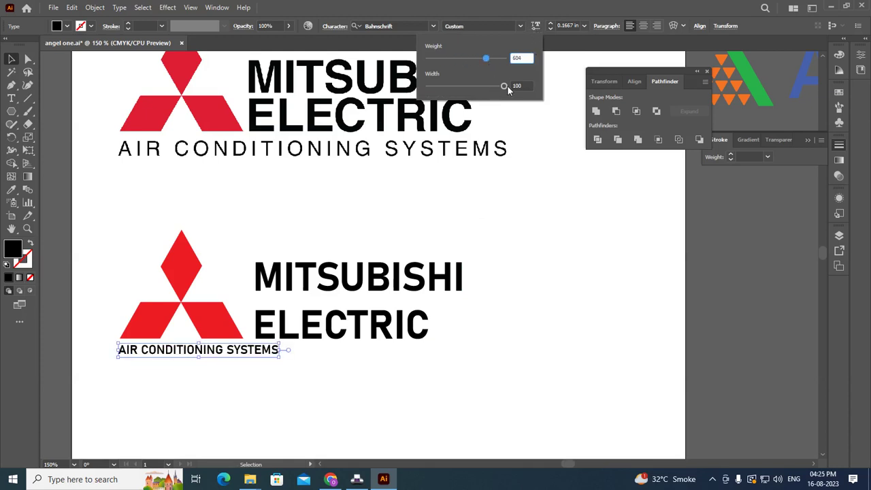
{"action": "mouse_move", "coordinate": [508, 89]}
{"action": "left_mouse_down"}
{"action": "mouse_move", "coordinate": [475, 91]}
{"action": "mouse_move", "coordinate": [504, 87]}
{"action": "left_mouse_up"}
{"action": "left_click_drag", "start_coordinate": [486, 61], "coordinate": [441, 61]}
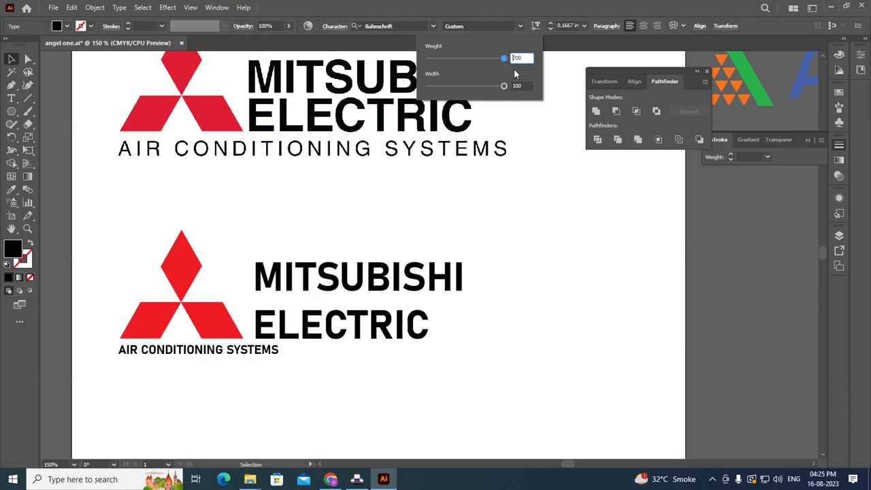
{"action": "mouse_move", "coordinate": [441, 61]}
{"action": "left_mouse_down"}
{"action": "mouse_move", "coordinate": [418, 65]}
{"action": "mouse_move", "coordinate": [453, 63]}
{"action": "left_mouse_up"}
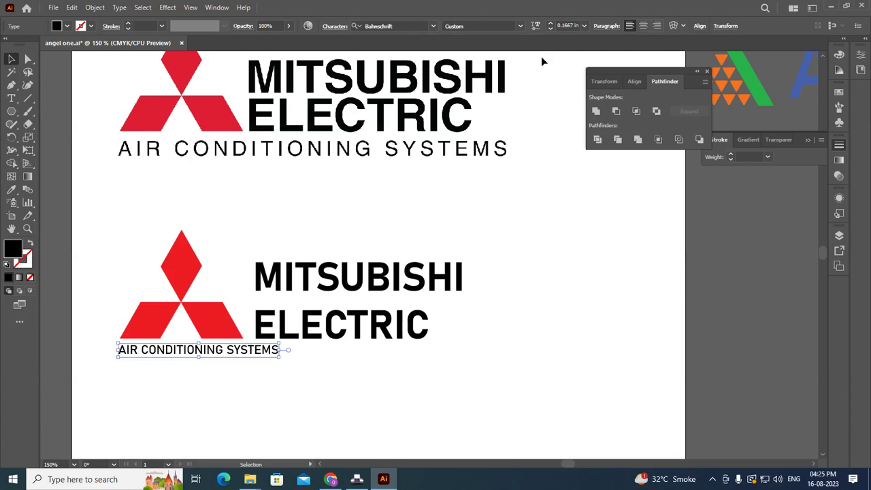
Show the tagline's Paragraph settings and their flyout menu of text composer options.
{"action": "left_click", "coordinate": [609, 26]}
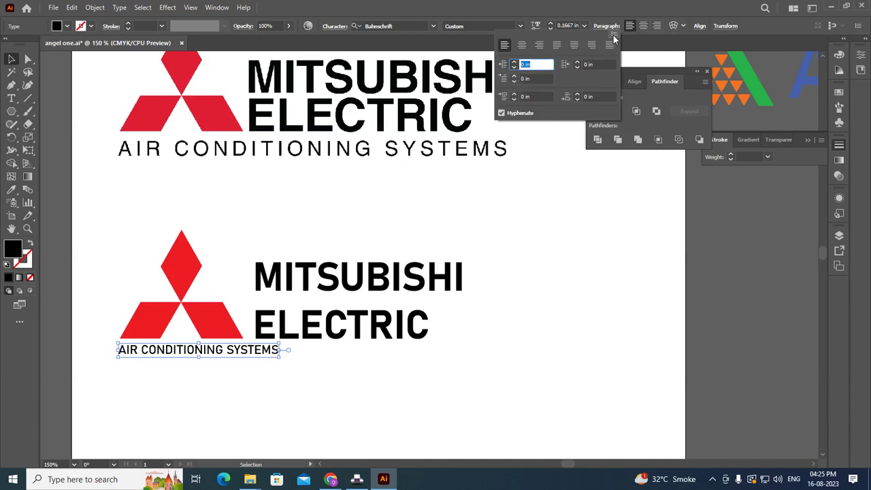
{"action": "left_click", "coordinate": [614, 36]}
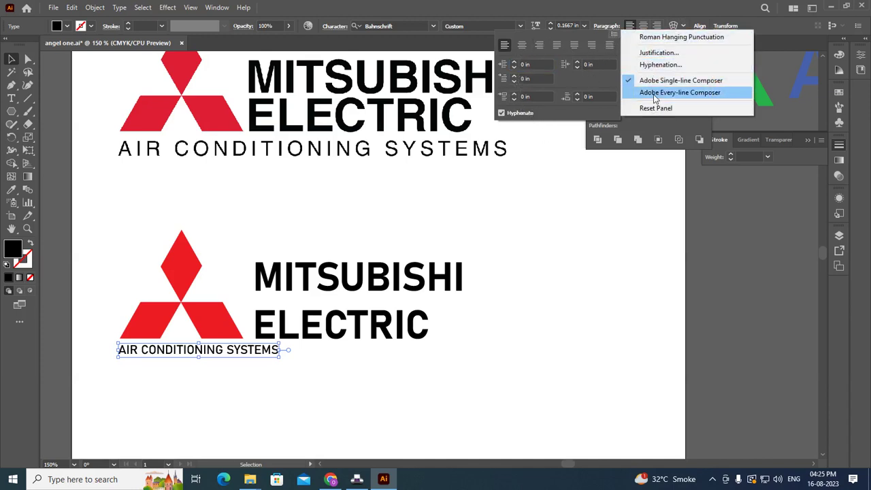
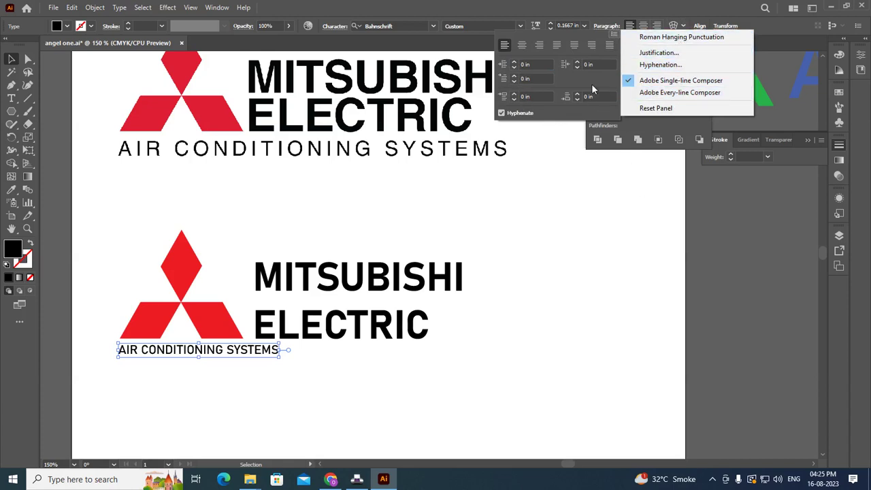
Step the tagline's left indent up and then back down to 0 in.
{"action": "left_click", "coordinate": [537, 65]}
{"action": "left_click", "coordinate": [515, 64]}
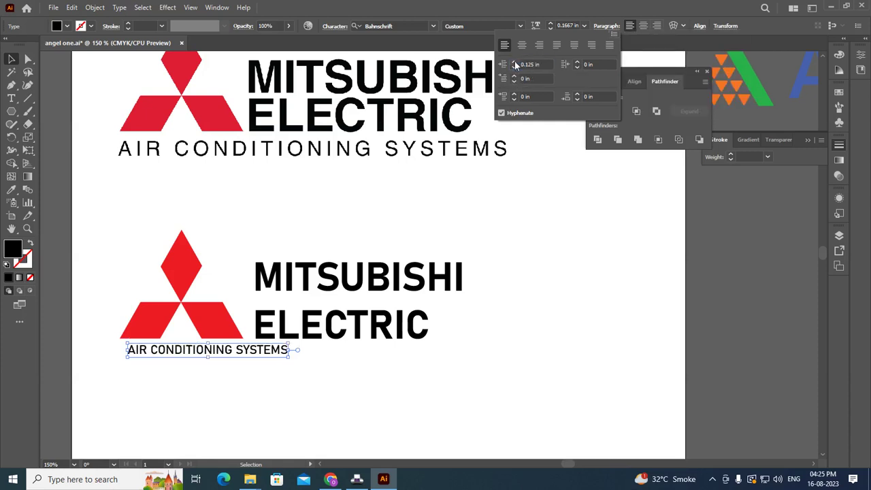
{"action": "left_click", "coordinate": [515, 64]}
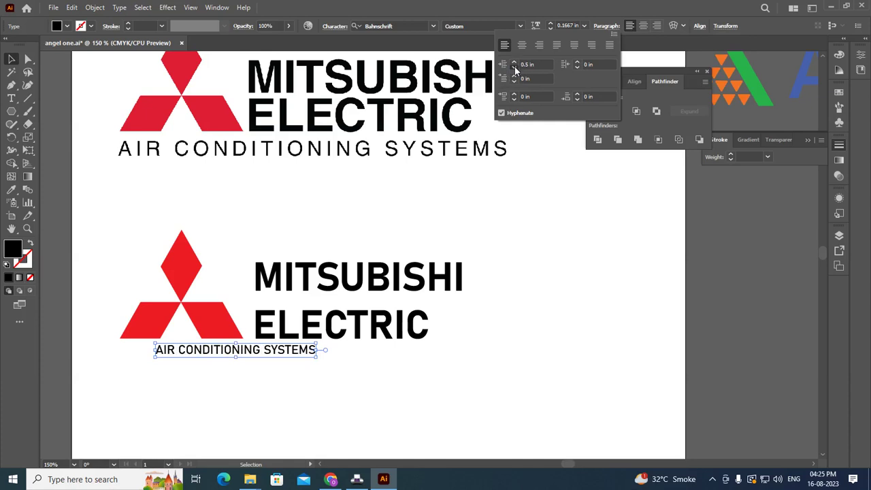
{"action": "left_click", "coordinate": [515, 67]}
{"action": "left_click", "coordinate": [515, 67]}
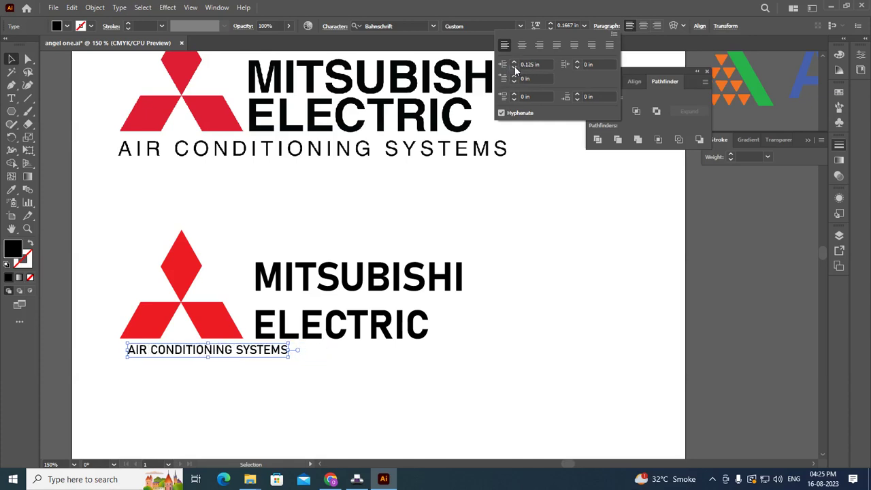
{"action": "left_click", "coordinate": [515, 67]}
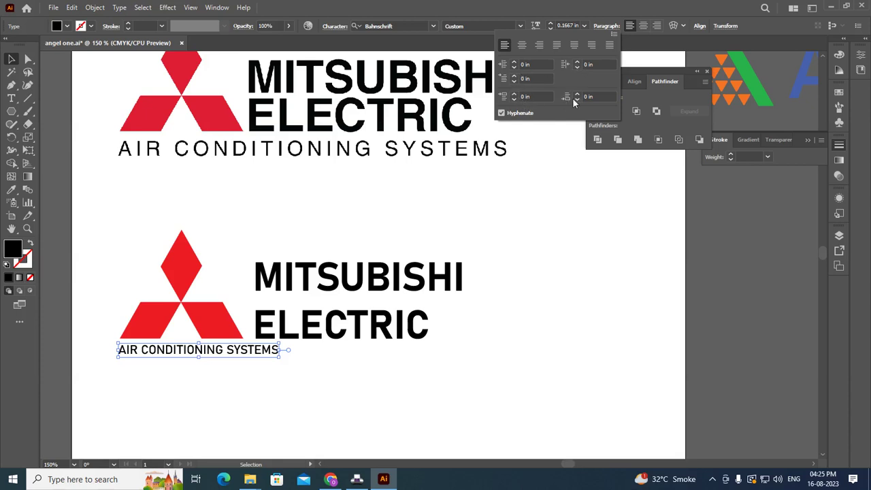
Set Space After to 0.125 in for the tagline paragraph and close the paragraph options.
{"action": "left_click", "coordinate": [577, 94]}
{"action": "left_click", "coordinate": [577, 95]}
{"action": "left_click", "coordinate": [578, 94]}
{"action": "left_click", "coordinate": [577, 100]}
{"action": "left_click", "coordinate": [577, 100]}
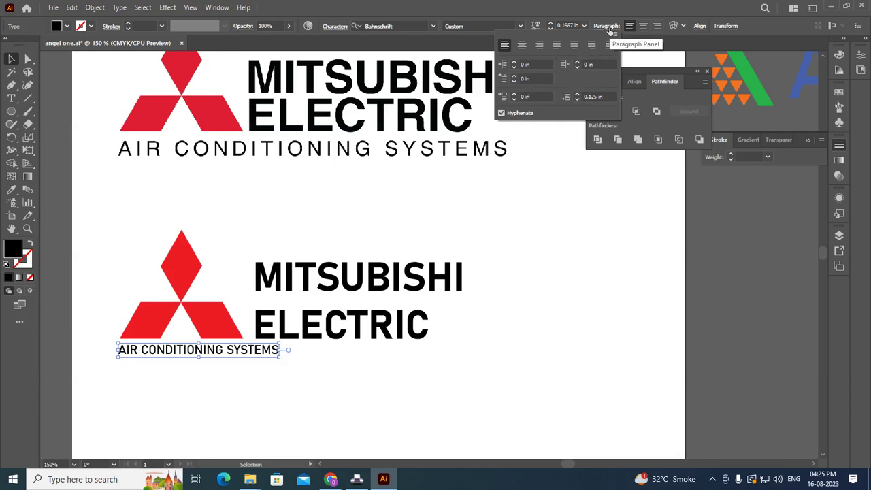
{"action": "left_click", "coordinate": [609, 29]}
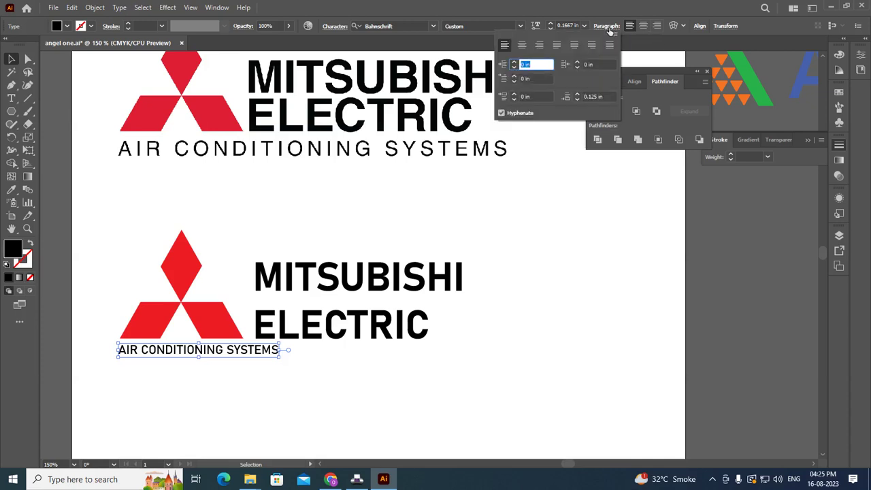
{"action": "left_click", "coordinate": [615, 34]}
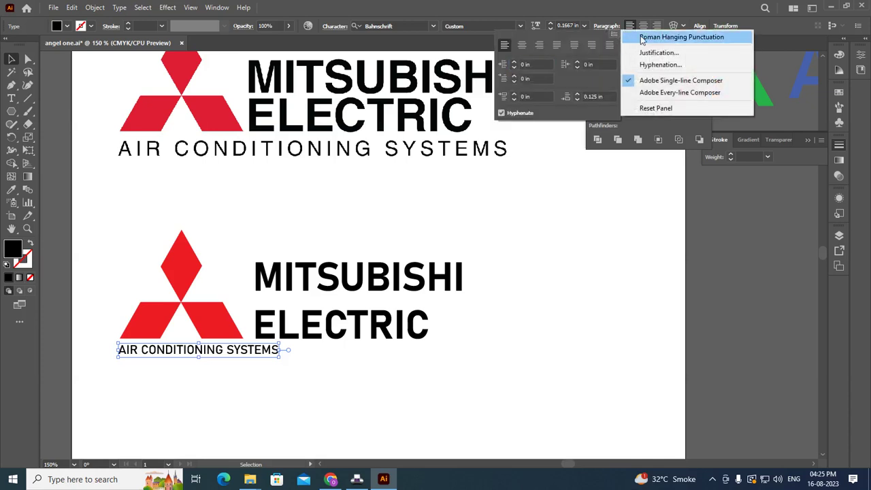
{"action": "left_click", "coordinate": [685, 242]}
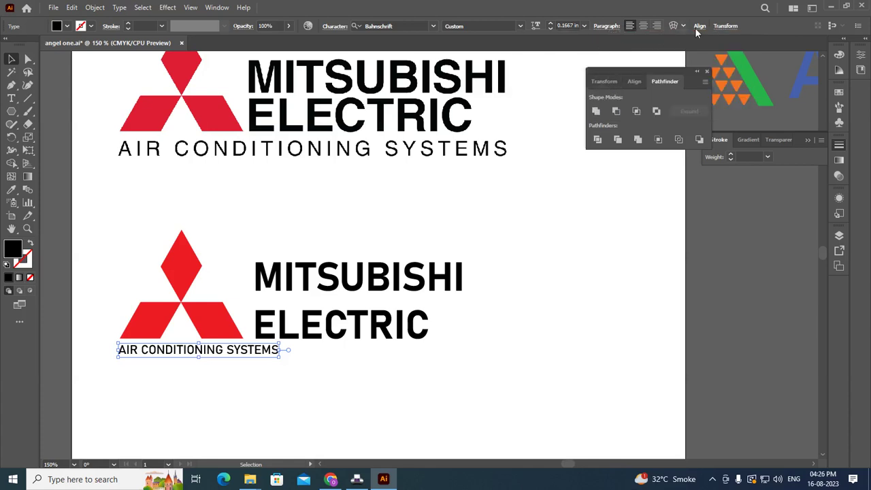
Raise the AIR CONDITIONING SYSTEMS tracking to 405 in the Character settings.
{"action": "left_click", "coordinate": [335, 26]}
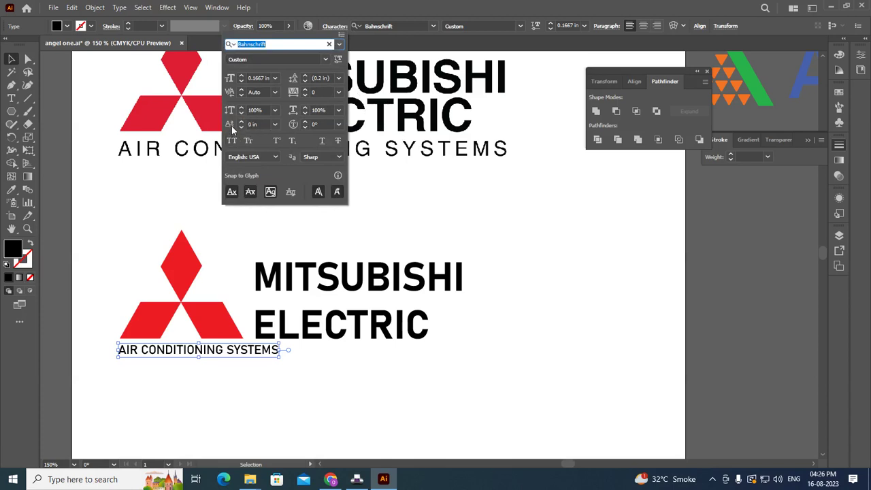
{"action": "left_click", "coordinate": [305, 89]}
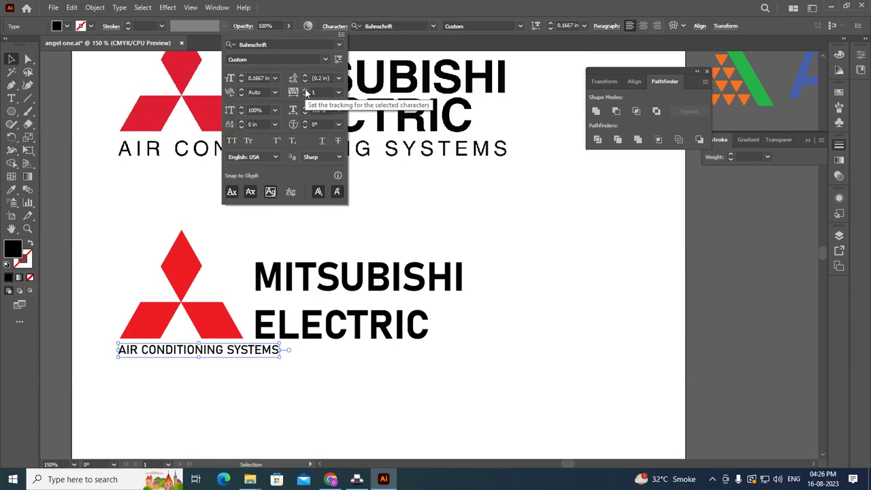
{"action": "left_click", "coordinate": [305, 89]}
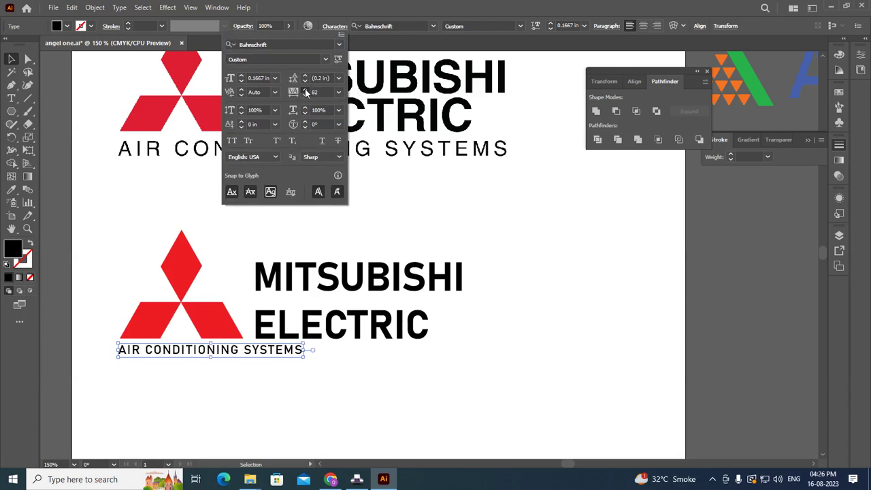
{"action": "left_click", "coordinate": [305, 89]}
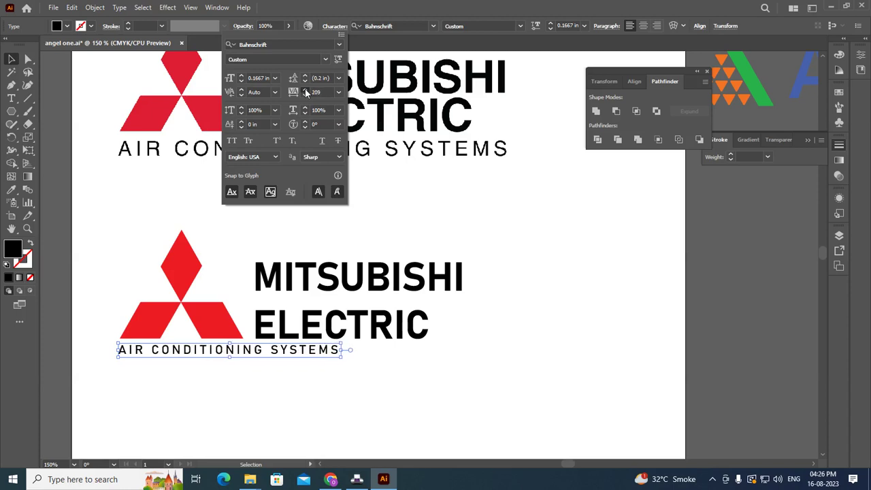
{"action": "left_click", "coordinate": [305, 89]}
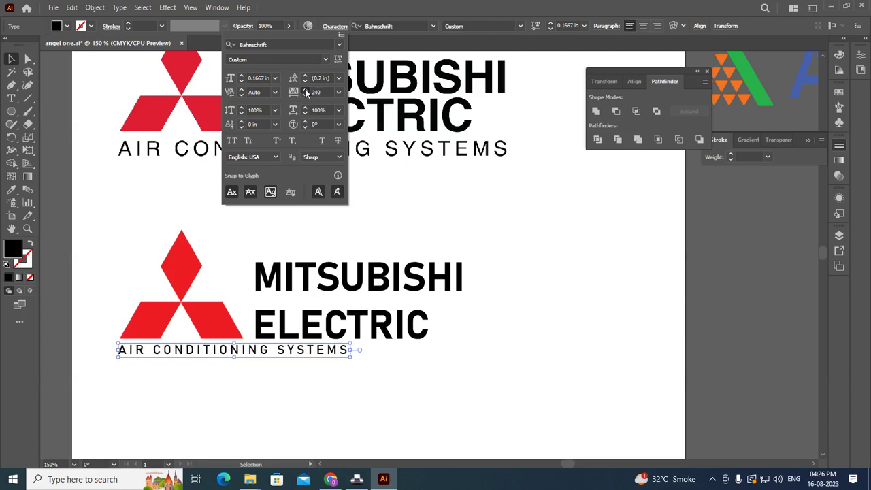
{"action": "left_click", "coordinate": [305, 89]}
{"action": "left_click", "coordinate": [305, 89]}
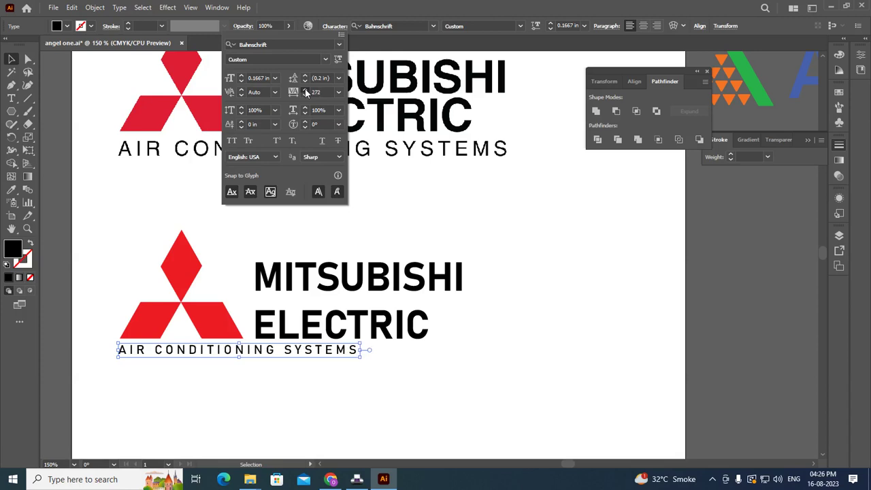
{"action": "left_click", "coordinate": [305, 89]}
{"action": "left_click", "coordinate": [305, 89]}
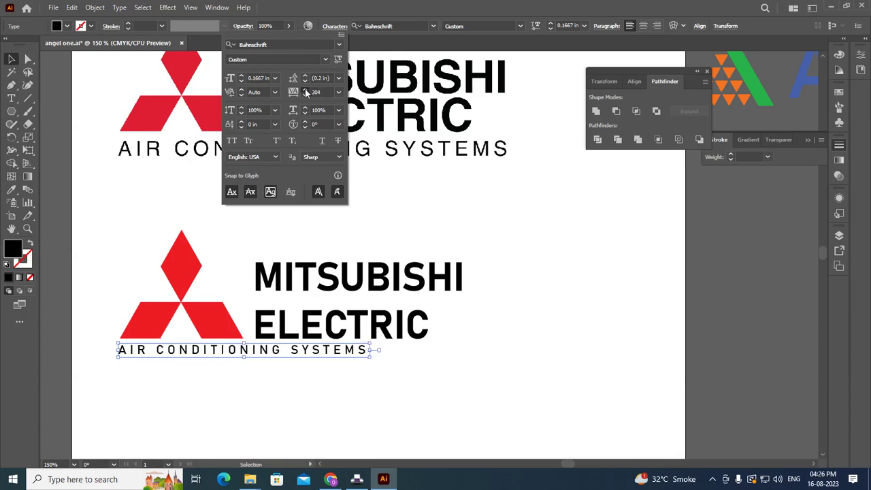
{"action": "left_click", "coordinate": [305, 89]}
{"action": "left_click", "coordinate": [305, 89]}
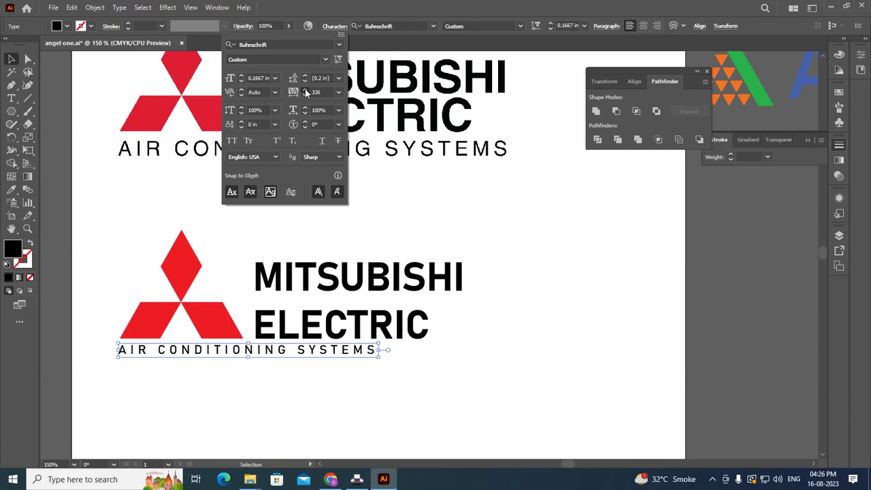
{"action": "left_click", "coordinate": [305, 90]}
{"action": "left_click", "coordinate": [305, 89]}
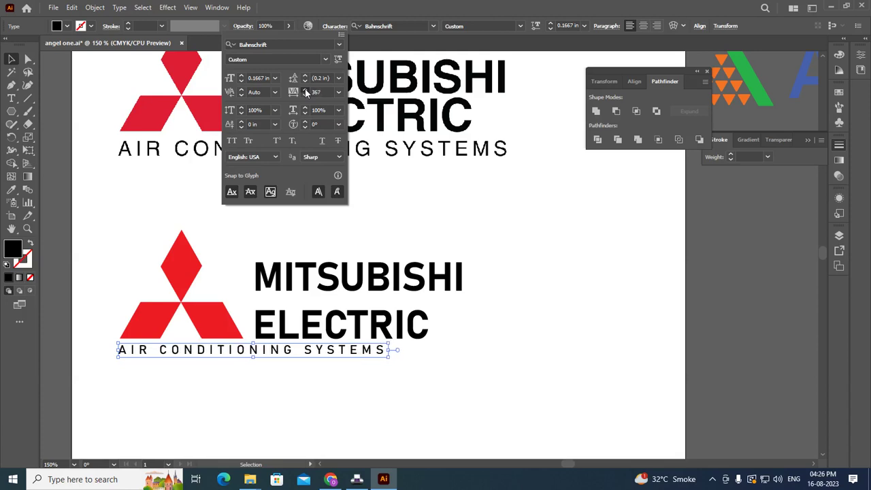
{"action": "left_click", "coordinate": [305, 89]}
{"action": "left_click", "coordinate": [305, 89]}
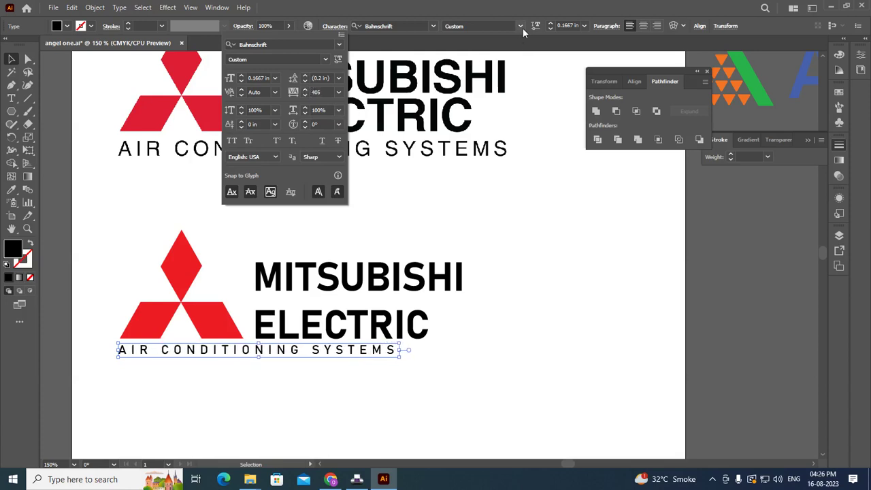
{"action": "left_click", "coordinate": [551, 27]}
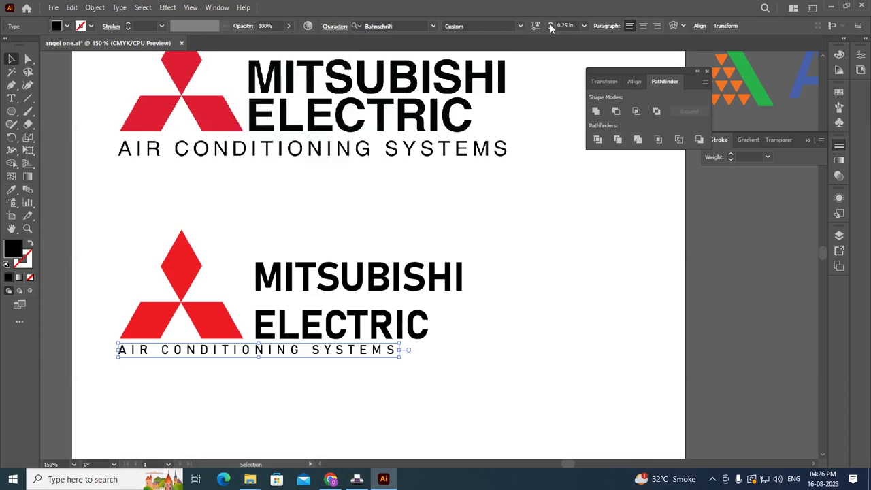
Try narrowing the tagline by dragging its edge, then undo the resize.
{"action": "left_click", "coordinate": [551, 26]}
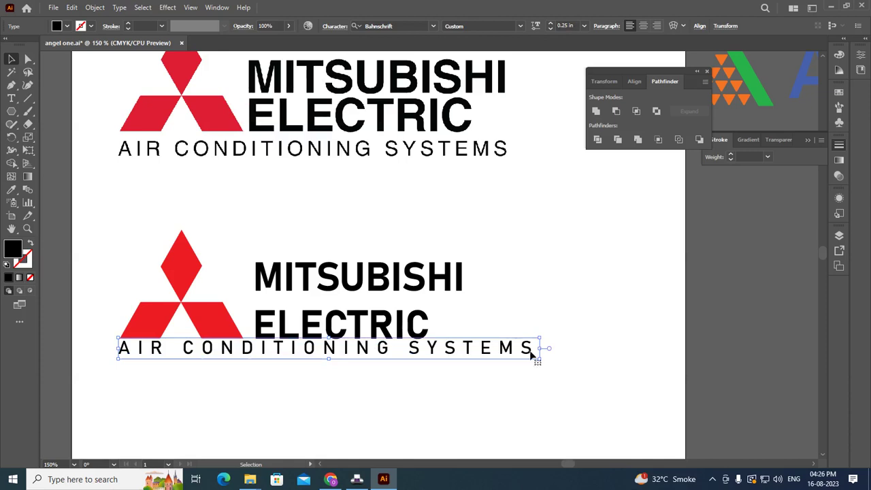
{"action": "mouse_move", "coordinate": [541, 360]}
{"action": "left_mouse_down"}
{"action": "mouse_move", "coordinate": [480, 346]}
{"action": "mouse_move", "coordinate": [470, 354]}
{"action": "left_mouse_up"}
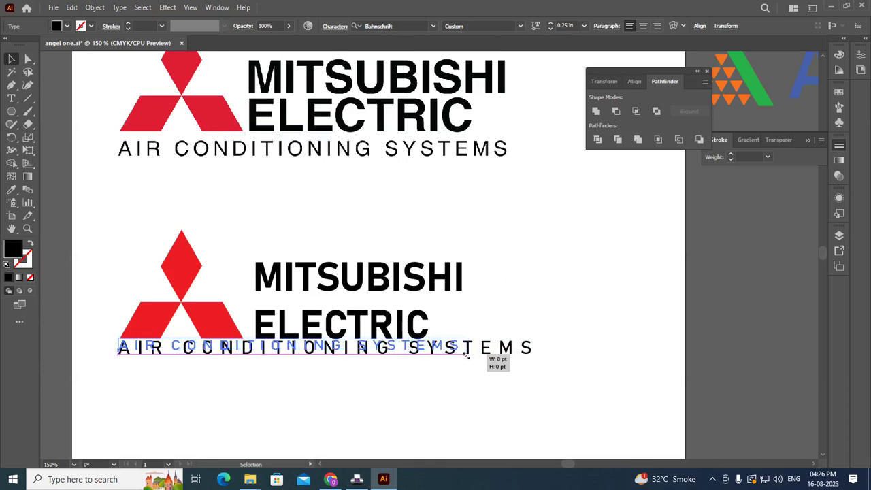
{"action": "left_click_drag", "start_coordinate": [469, 354], "coordinate": [473, 354]}
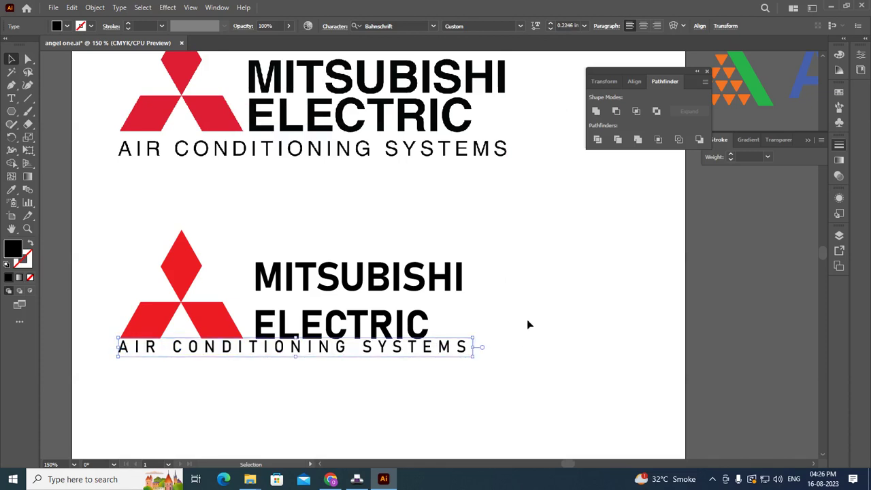
{"action": "key", "text": "ctrl+z"}
{"action": "left_click", "coordinate": [558, 304]}
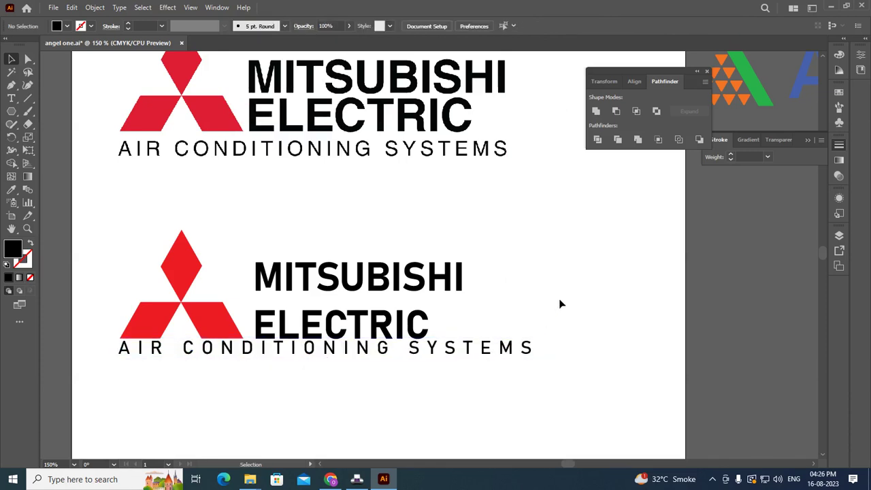
Narrow the tagline to end at MITSUBISHI's right edge, using rulers and a guide.
{"action": "key", "text": "ctrl+r"}
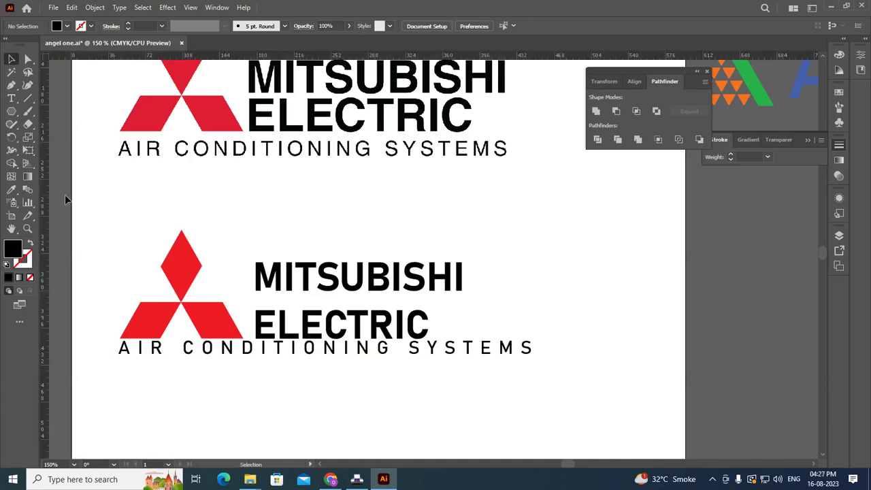
{"action": "left_click_drag", "start_coordinate": [45, 222], "coordinate": [460, 306]}
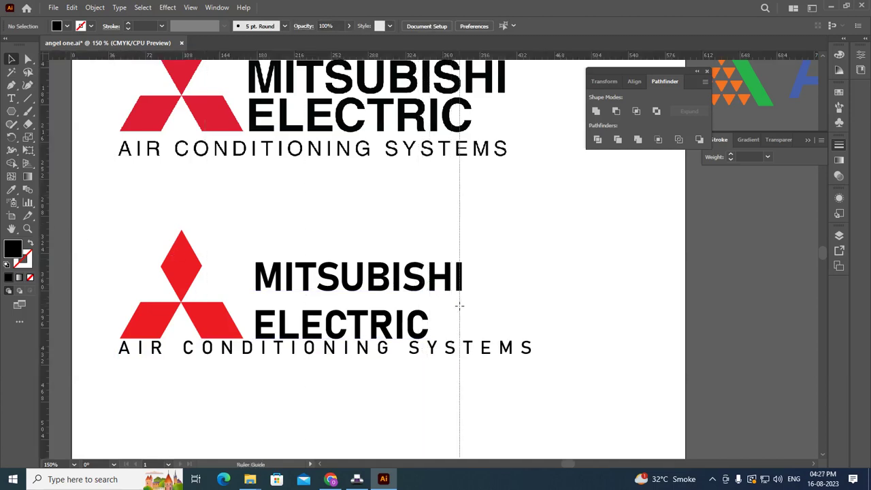
{"action": "left_click", "coordinate": [462, 308]}
{"action": "key", "text": "Delete"}
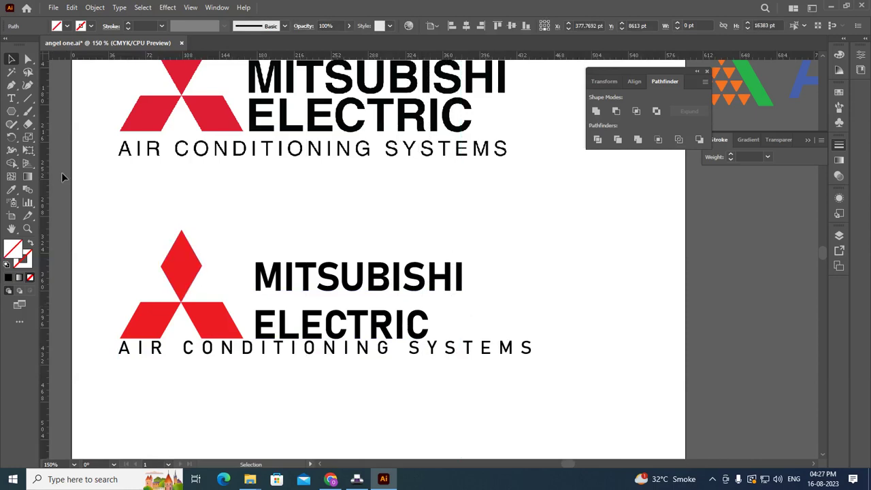
{"action": "left_click", "coordinate": [430, 318]}
{"action": "left_click", "coordinate": [498, 351]}
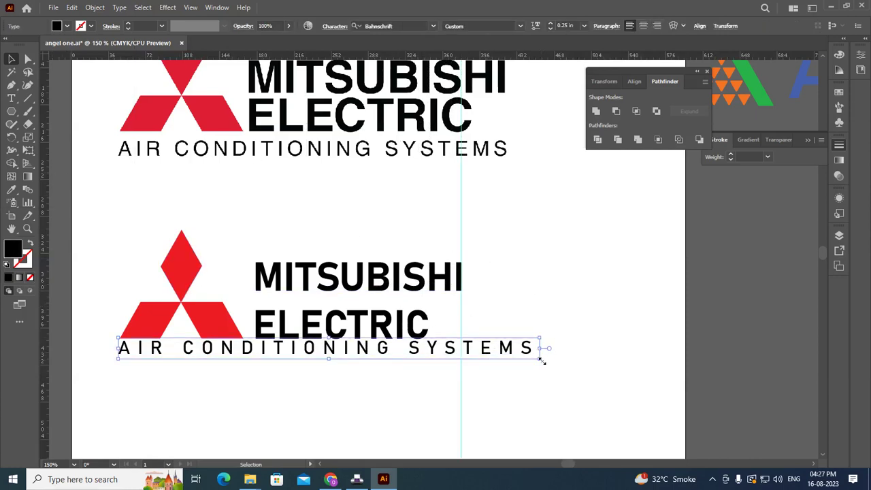
{"action": "left_click_drag", "start_coordinate": [542, 361], "coordinate": [478, 364]}
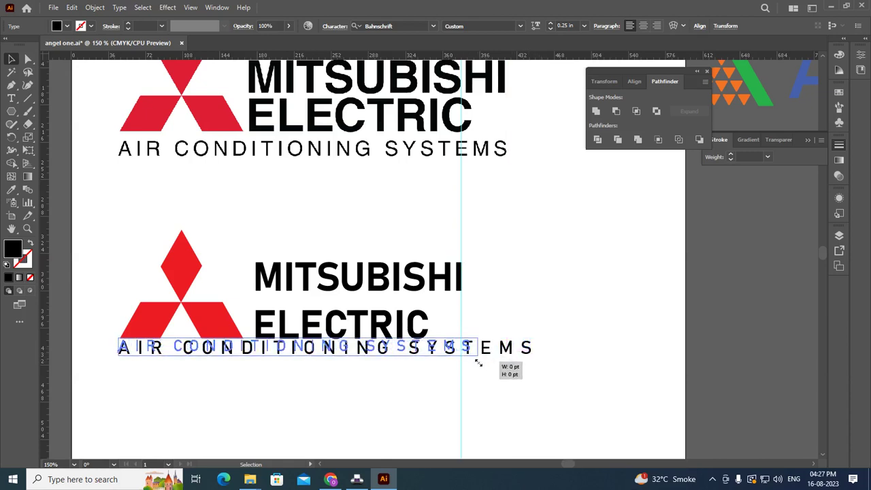
{"action": "mouse_move", "coordinate": [479, 365]}
{"action": "left_mouse_down"}
{"action": "mouse_move", "coordinate": [462, 356]}
{"action": "mouse_move", "coordinate": [484, 377]}
{"action": "mouse_move", "coordinate": [463, 368]}
{"action": "left_mouse_up"}
{"action": "left_click", "coordinate": [514, 388]}
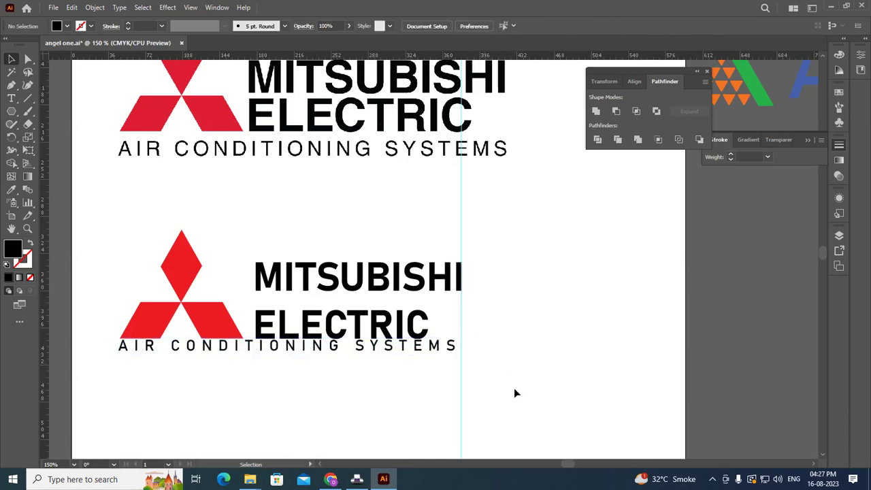
Nudge the tagline down three arrow steps so it sits just under ELECTRIC.
{"action": "left_click", "coordinate": [455, 351]}
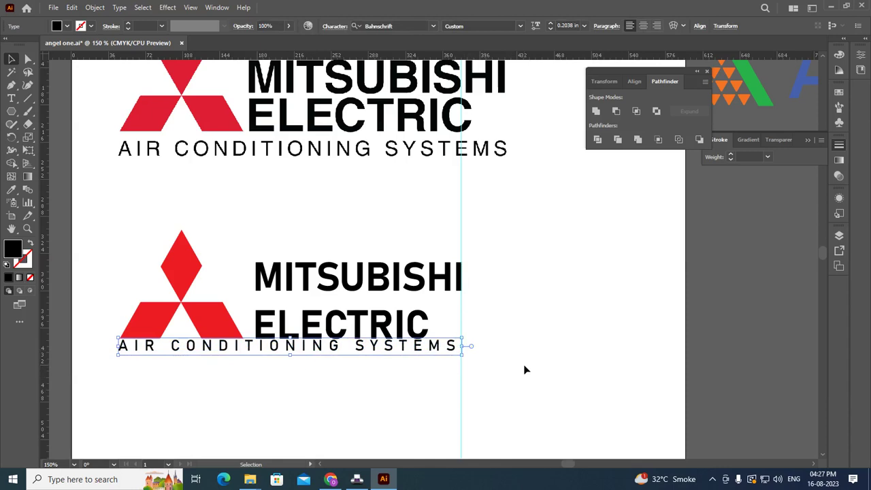
{"action": "key", "text": "Down"}
{"action": "key", "text": "Down"}
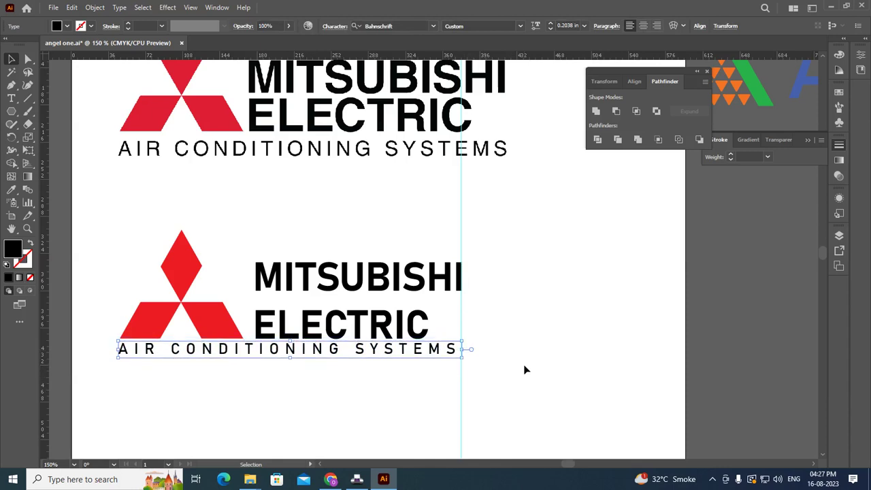
{"action": "key", "text": "Down"}
{"action": "key", "text": "Down"}
{"action": "key", "text": "Down"}
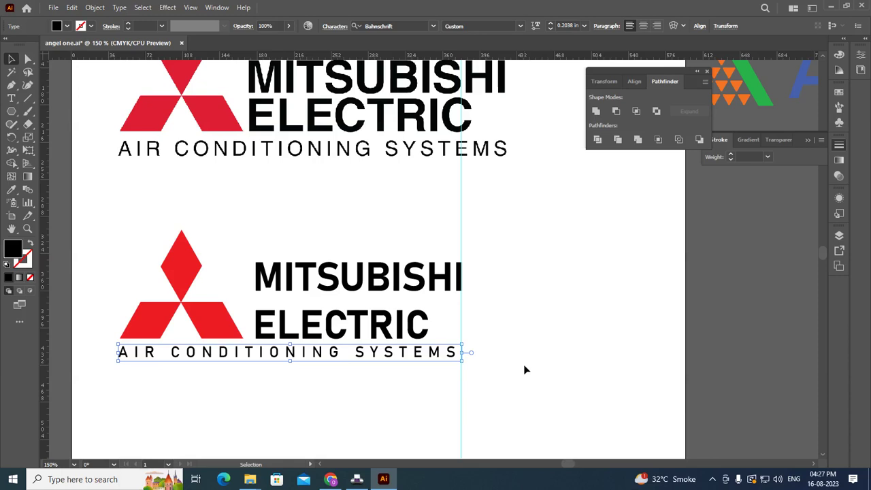
{"action": "key", "text": "Down"}
{"action": "key", "text": "Down"}
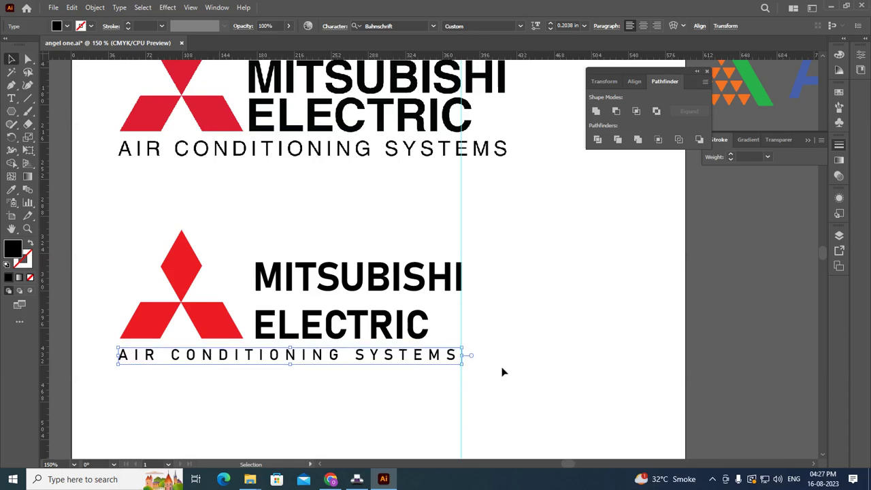
{"action": "left_click", "coordinate": [521, 359]}
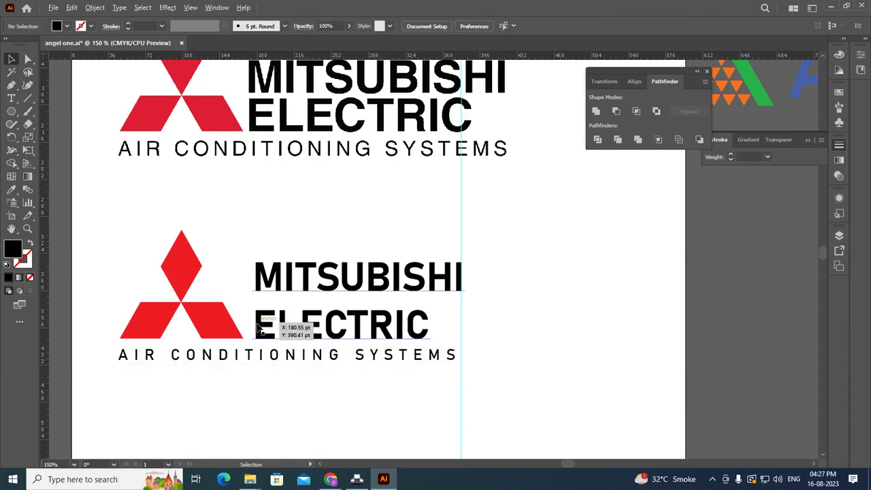
Delete the vertical guide and the reference Mitsubishi logo image.
{"action": "scroll", "coordinate": [259, 330], "scroll_direction": "down", "scroll_amount": 1}
{"action": "left_click", "coordinate": [313, 330]}
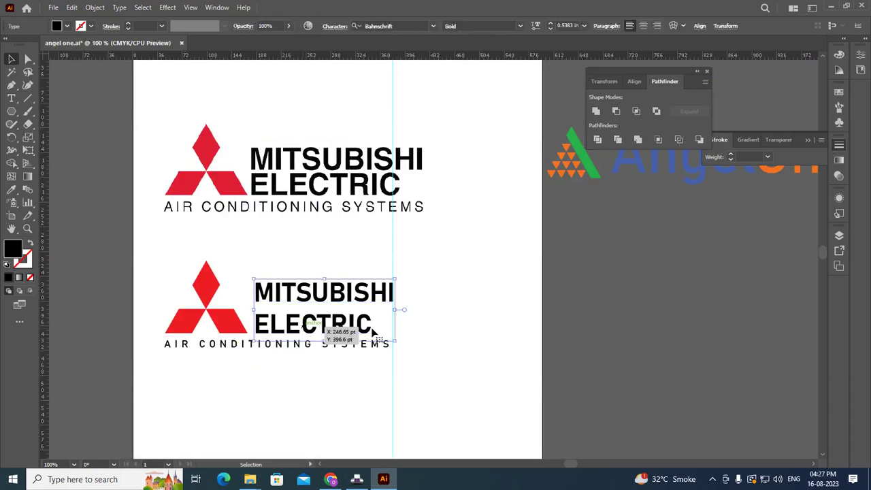
{"action": "left_click", "coordinate": [457, 322]}
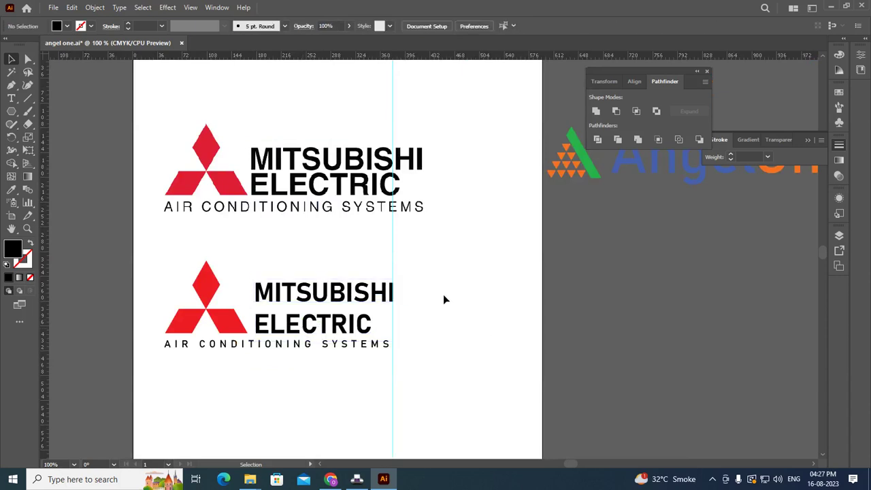
{"action": "left_click", "coordinate": [392, 255]}
{"action": "key", "text": "Delete"}
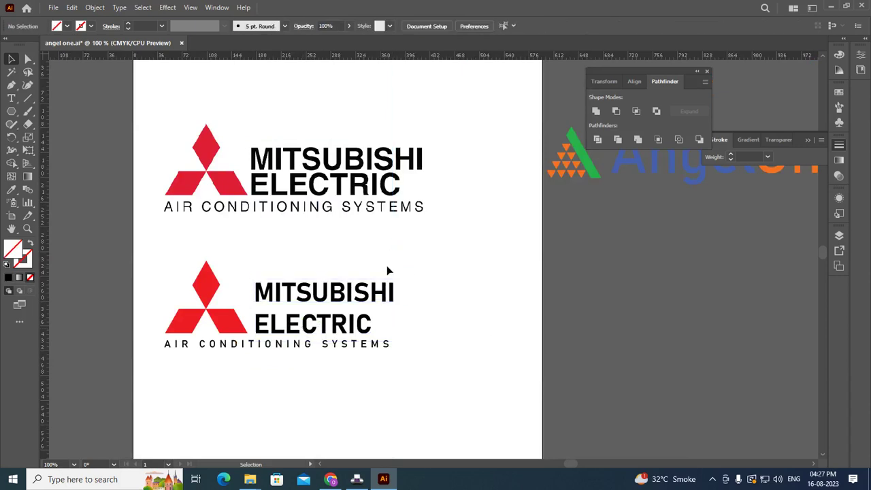
{"action": "scroll", "coordinate": [379, 275], "scroll_direction": "down", "scroll_amount": 1}
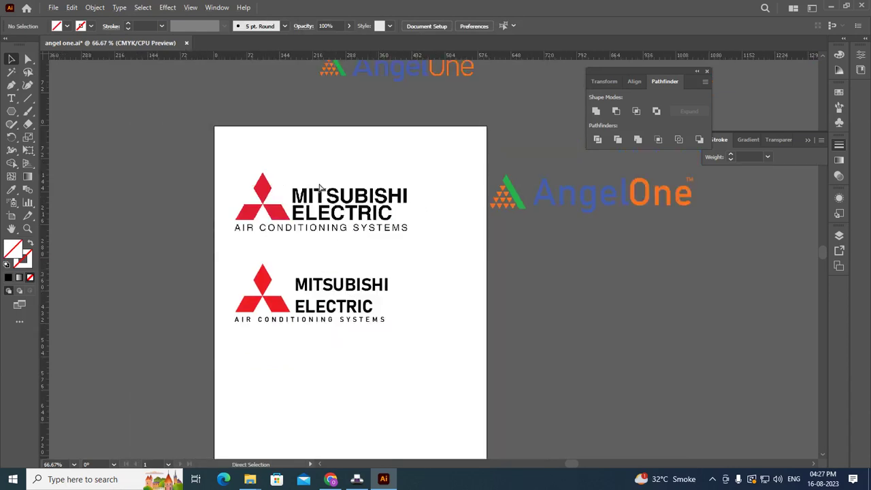
{"action": "key", "text": "ctrl+y"}
{"action": "key", "text": "ctrl+y"}
{"action": "left_click", "coordinate": [345, 228]}
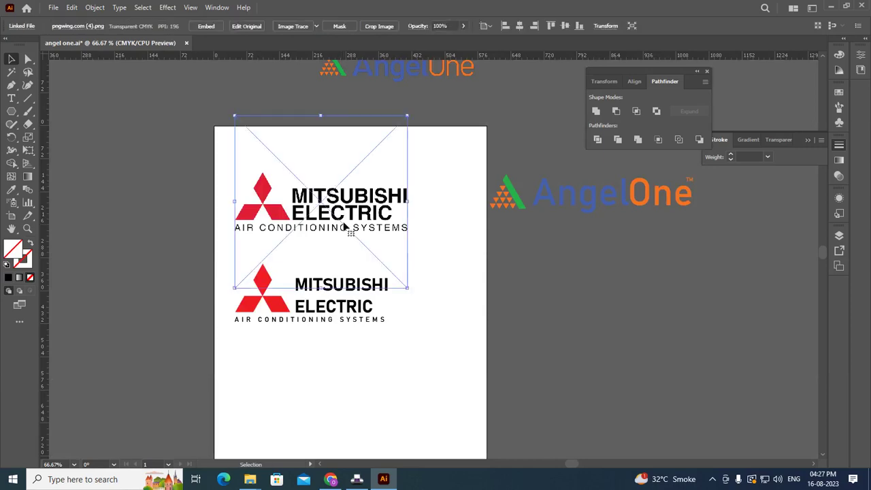
{"action": "key", "text": "Delete"}
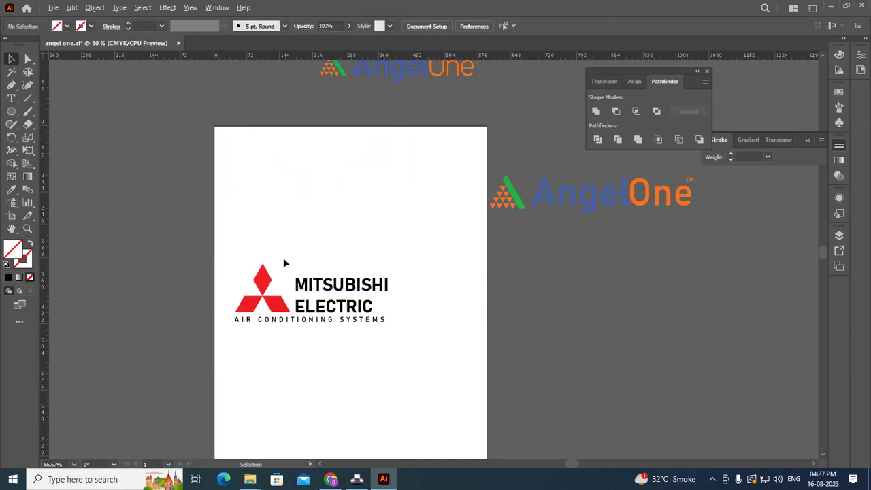
Delete the upper AngelOne image, keeping the remaining AngelOne logo group.
{"action": "scroll", "coordinate": [285, 259], "scroll_direction": "down", "scroll_amount": 2}
{"action": "left_click_drag", "start_coordinate": [213, 240], "coordinate": [347, 323]}
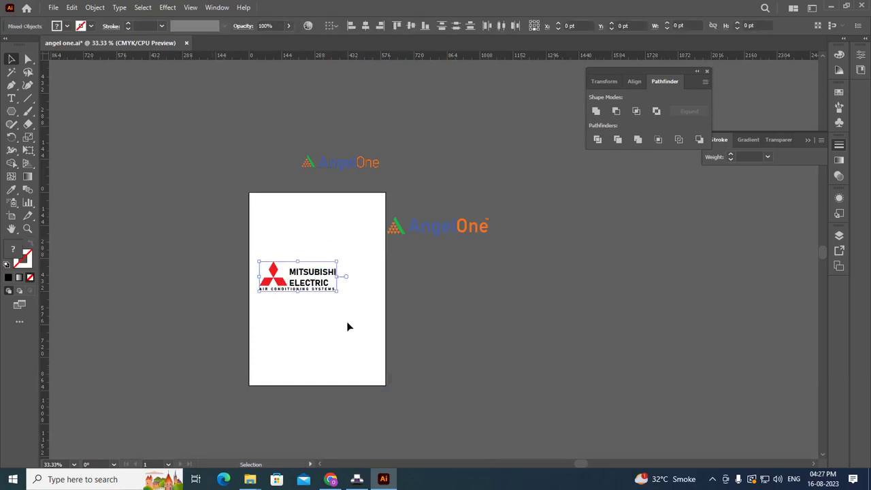
{"action": "left_click_drag", "start_coordinate": [269, 119], "coordinate": [424, 189]}
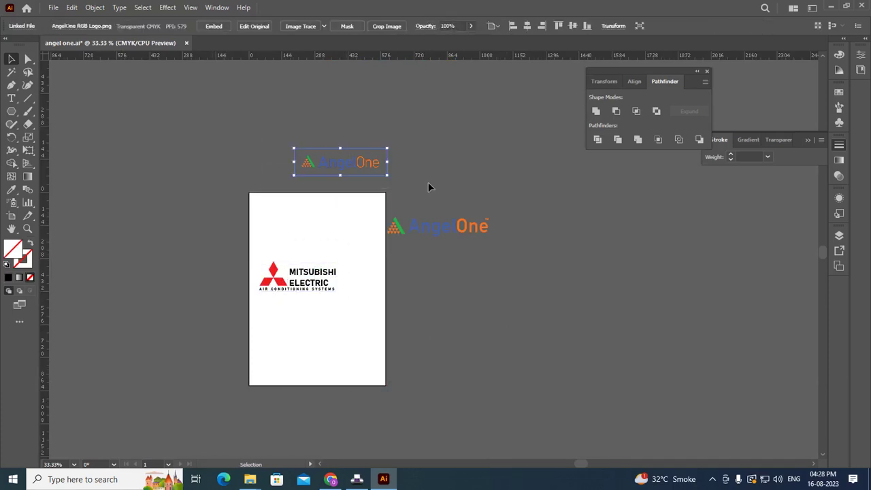
{"action": "key", "text": "Delete"}
{"action": "left_click_drag", "start_coordinate": [349, 192], "coordinate": [534, 272]}
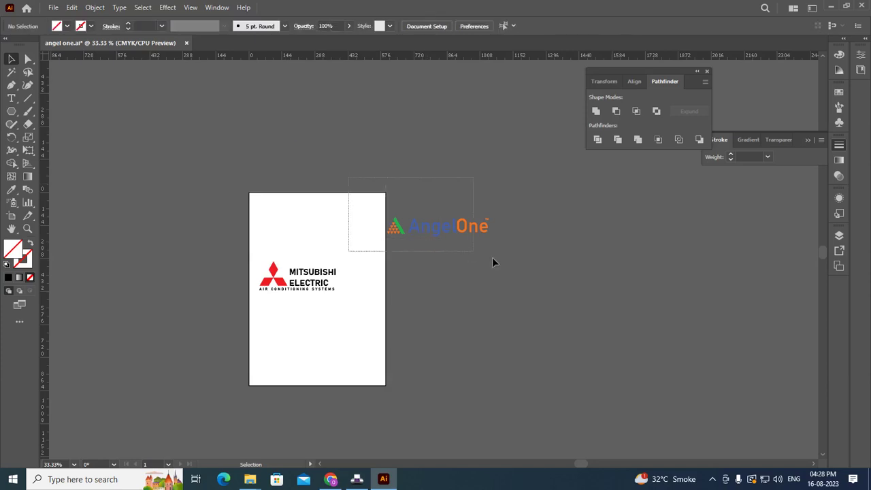
{"action": "left_click", "coordinate": [533, 271]}
Switch the artboard to landscape orientation.
{"action": "scroll", "coordinate": [343, 275], "scroll_direction": "up", "scroll_amount": 1, "text": "alt"}
{"action": "left_click", "coordinate": [12, 216]}
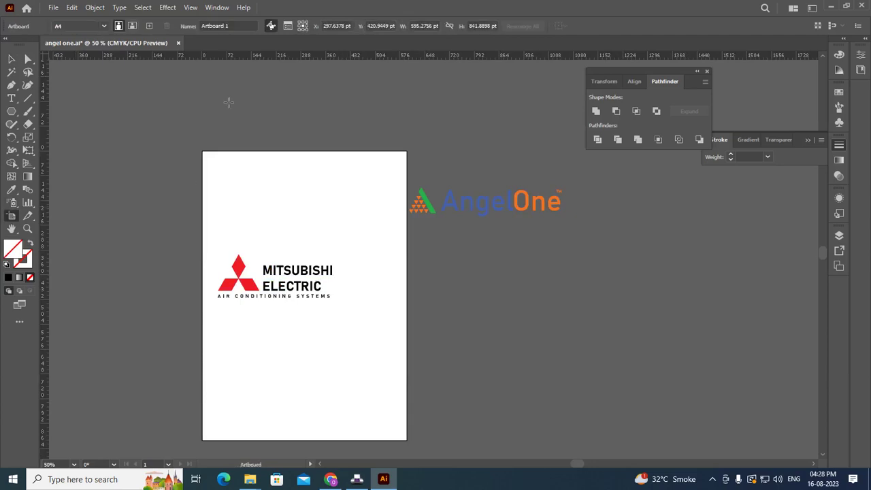
{"action": "left_click", "coordinate": [134, 26]}
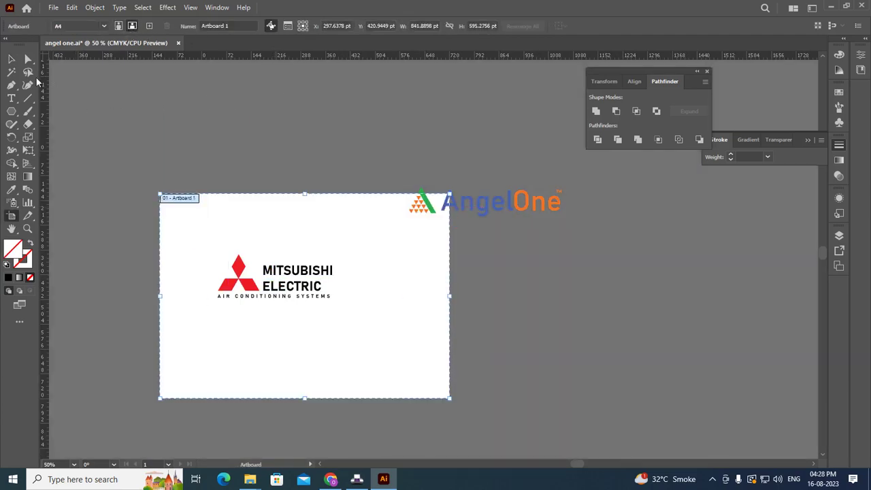
Select the whole Mitsubishi logo group and reposition it on the landscape artboard.
{"action": "left_click", "coordinate": [12, 59]}
{"action": "left_click_drag", "start_coordinate": [136, 220], "coordinate": [341, 320]}
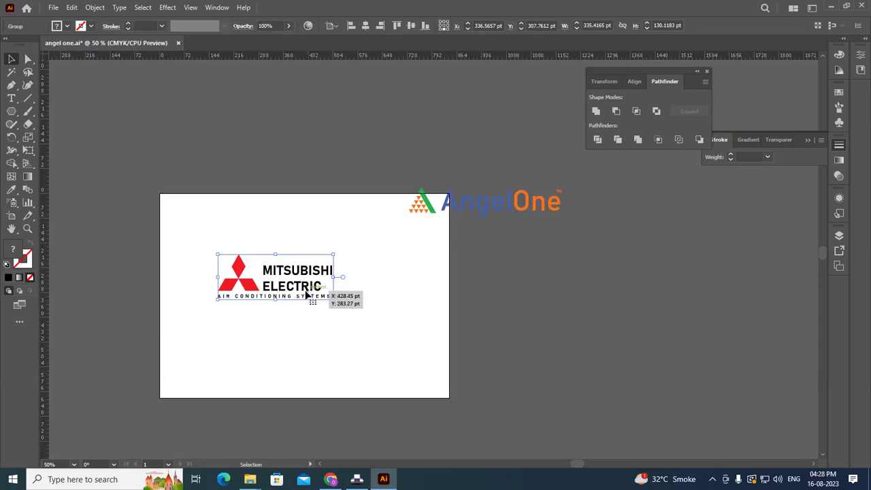
{"action": "mouse_move", "coordinate": [308, 289]}
{"action": "left_mouse_down"}
{"action": "mouse_move", "coordinate": [273, 300]}
{"action": "mouse_move", "coordinate": [269, 254]}
{"action": "mouse_move", "coordinate": [394, 328]}
{"action": "left_mouse_up"}
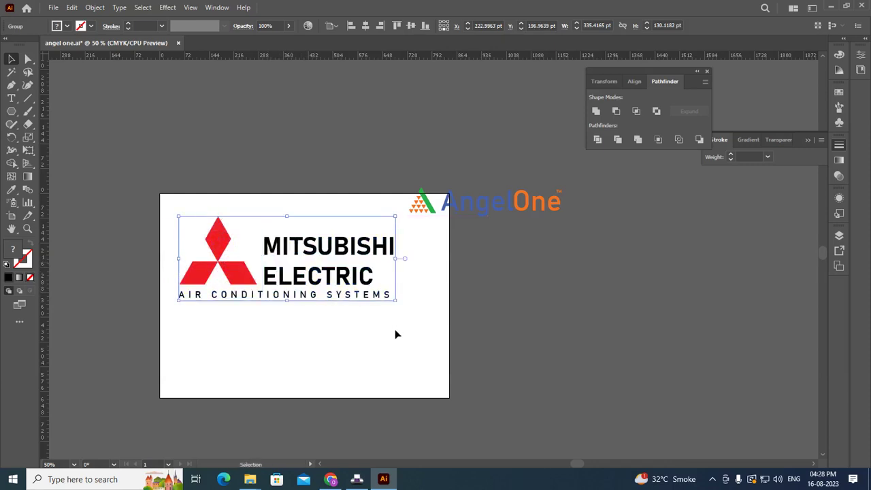
{"action": "left_click", "coordinate": [475, 221]}
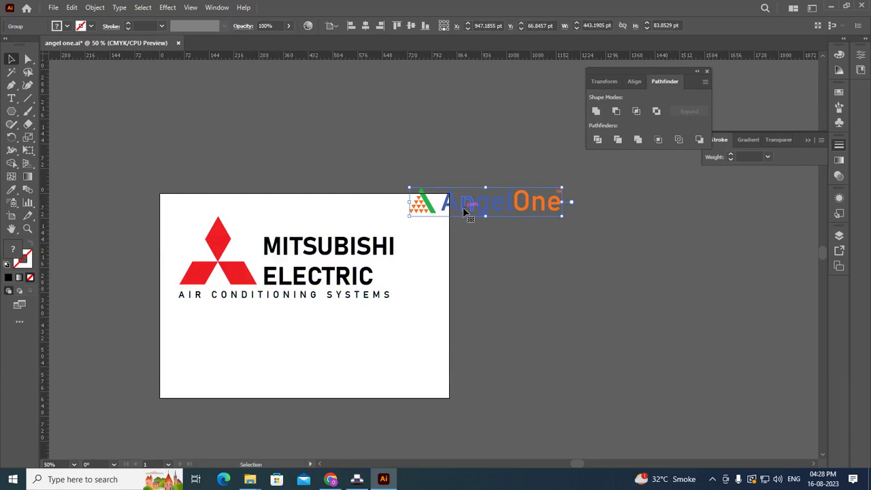
Move the AngelOne logo below, enlarge it proportionally, and centre it horizontally.
{"action": "left_click_drag", "start_coordinate": [465, 211], "coordinate": [266, 340]}
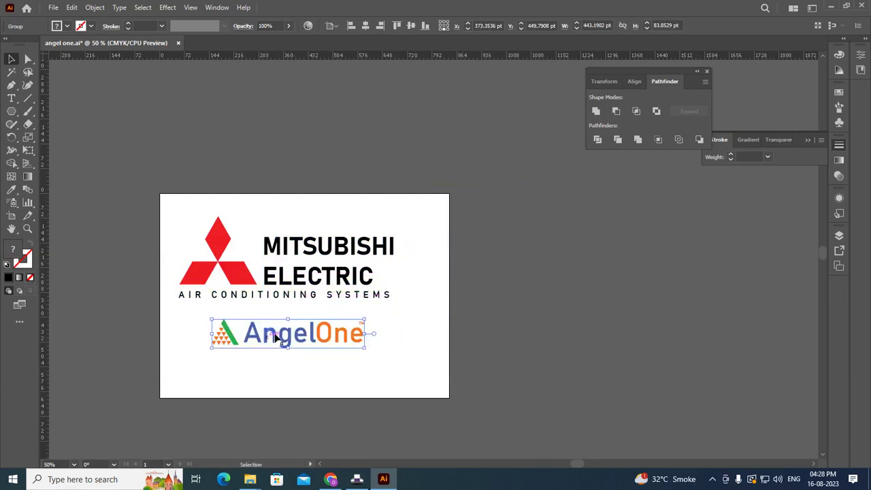
{"action": "mouse_move", "coordinate": [365, 347]}
{"action": "left_mouse_down"}
{"action": "mouse_move", "coordinate": [436, 399]}
{"action": "mouse_move", "coordinate": [479, 414]}
{"action": "mouse_move", "coordinate": [476, 369]}
{"action": "left_mouse_up"}
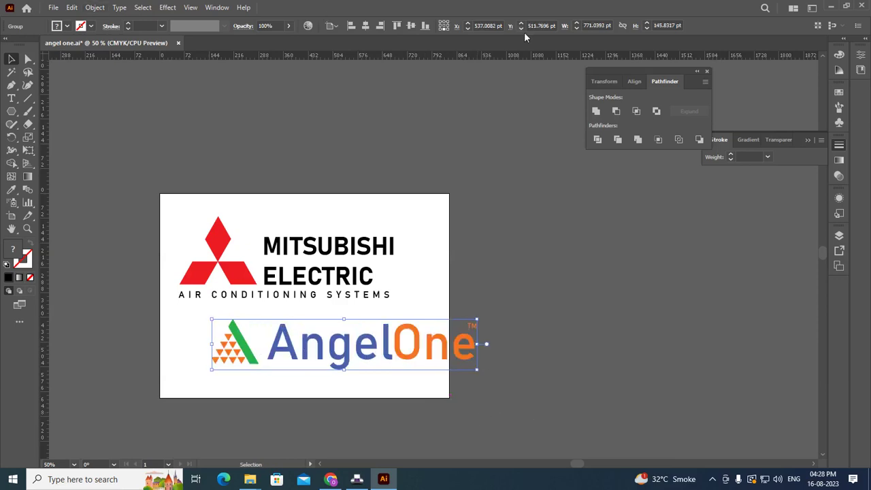
{"action": "left_click", "coordinate": [368, 27]}
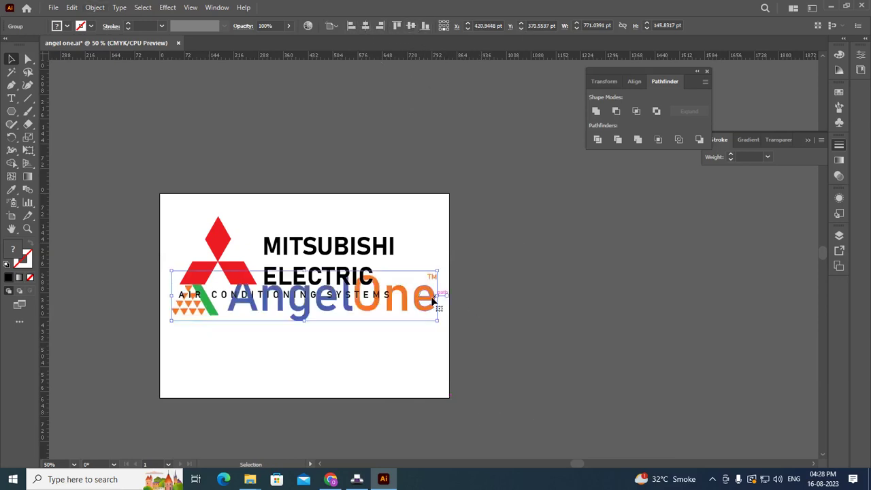
{"action": "left_click_drag", "start_coordinate": [416, 298], "coordinate": [413, 357]}
{"action": "left_click", "coordinate": [593, 331]}
Centre the Mitsubishi logo horizontally, fit the artboard in view, and close Pathfinder.
{"action": "left_click", "coordinate": [387, 297]}
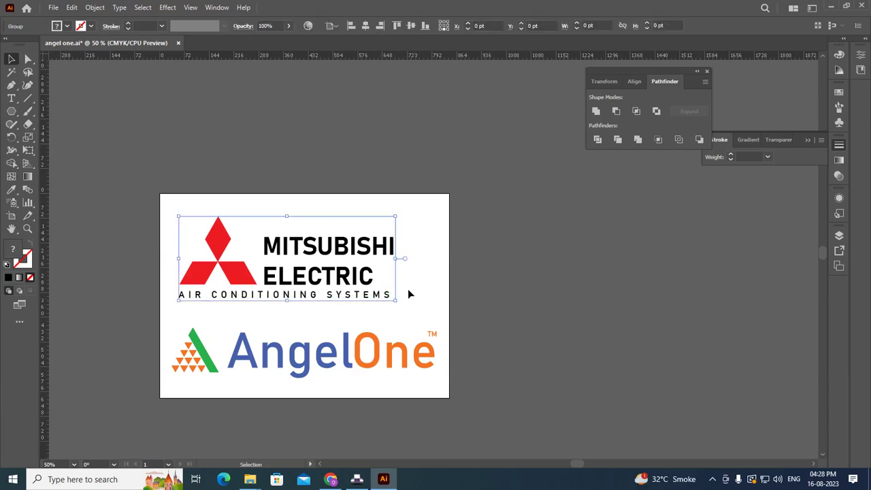
{"action": "left_click", "coordinate": [366, 26]}
{"action": "left_click", "coordinate": [511, 221]}
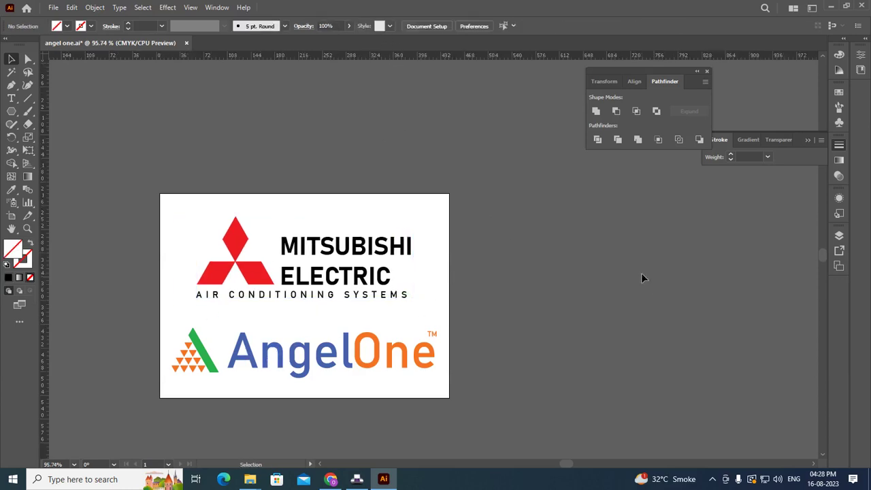
{"action": "key", "text": "ctrl+0"}
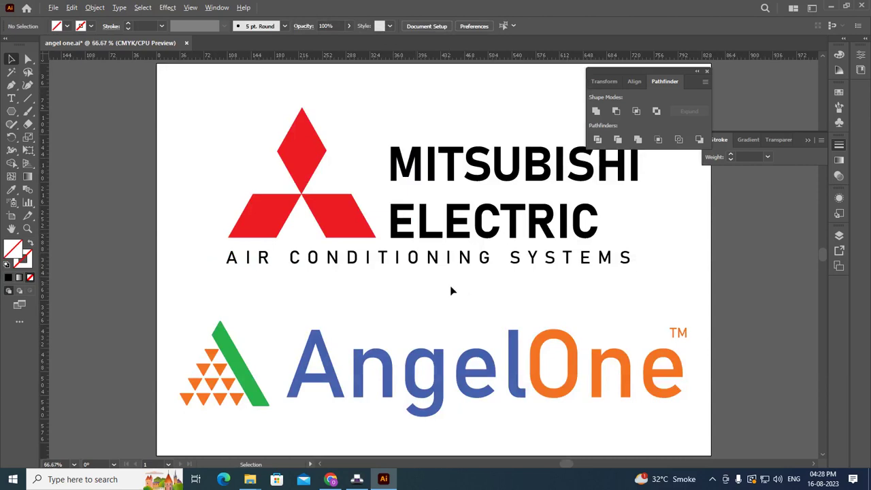
{"action": "key", "text": "ctrl+minus"}
{"action": "left_click", "coordinate": [707, 72]}
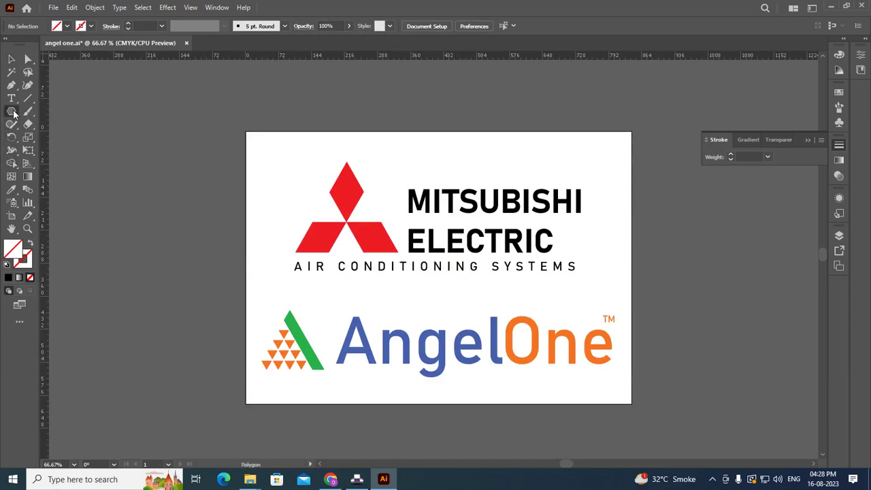
Draw an artboard-sized rectangle filled with yellow.
{"action": "left_click_drag", "start_coordinate": [13, 114], "coordinate": [65, 111]}
{"action": "left_click_drag", "start_coordinate": [246, 132], "coordinate": [629, 396]}
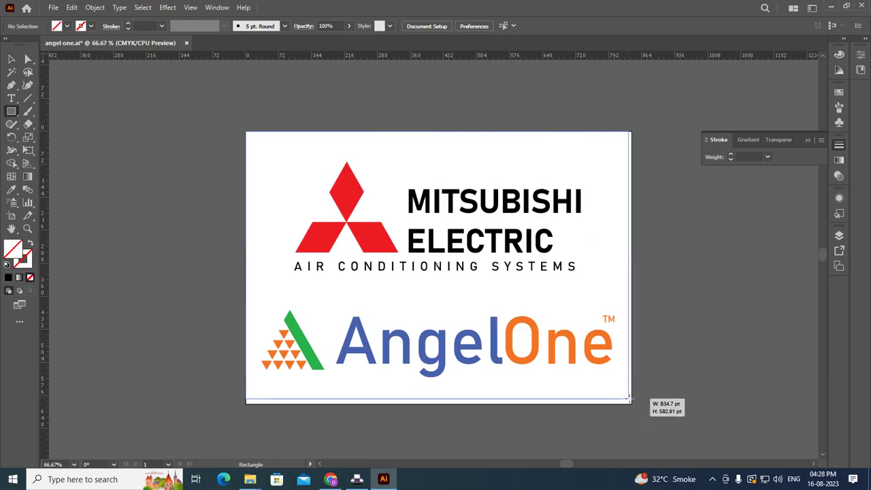
{"action": "left_click_drag", "start_coordinate": [630, 397], "coordinate": [631, 403]}
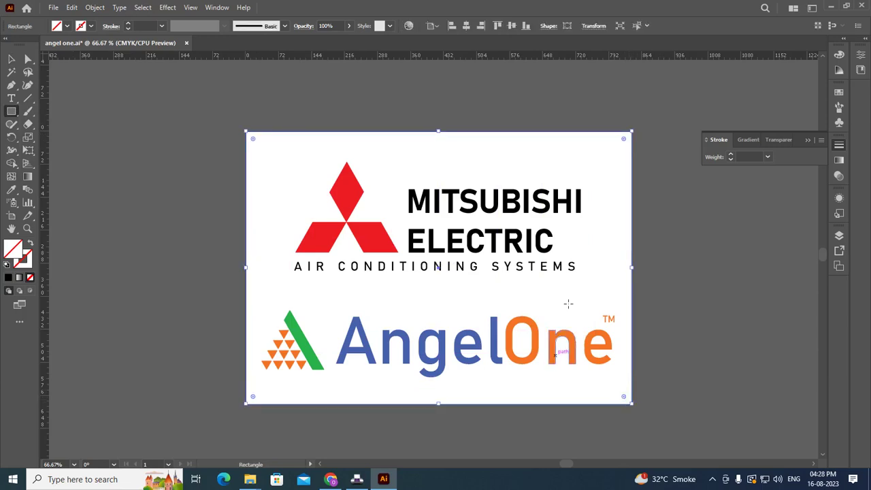
{"action": "left_click", "coordinate": [67, 26]}
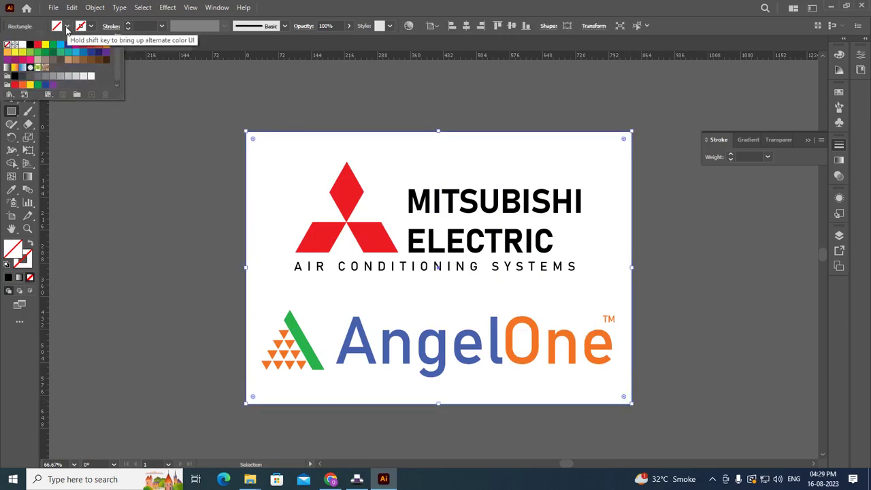
{"action": "left_click", "coordinate": [45, 45]}
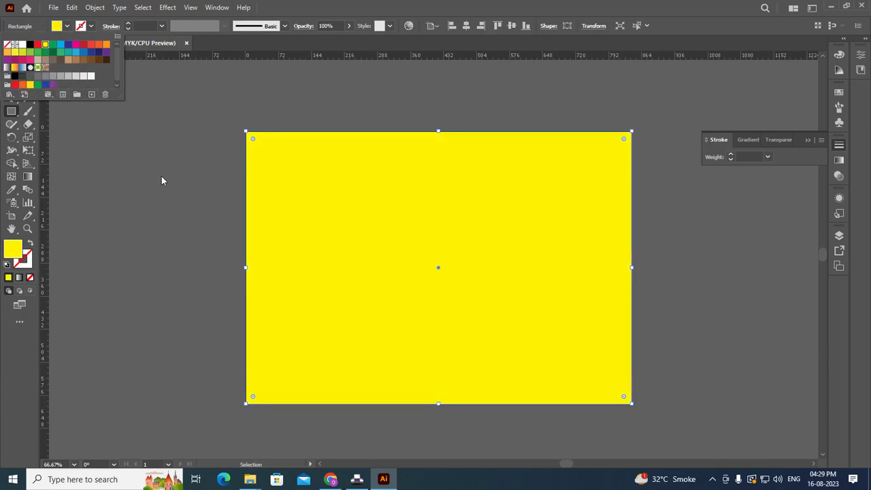
{"action": "left_click", "coordinate": [179, 189]}
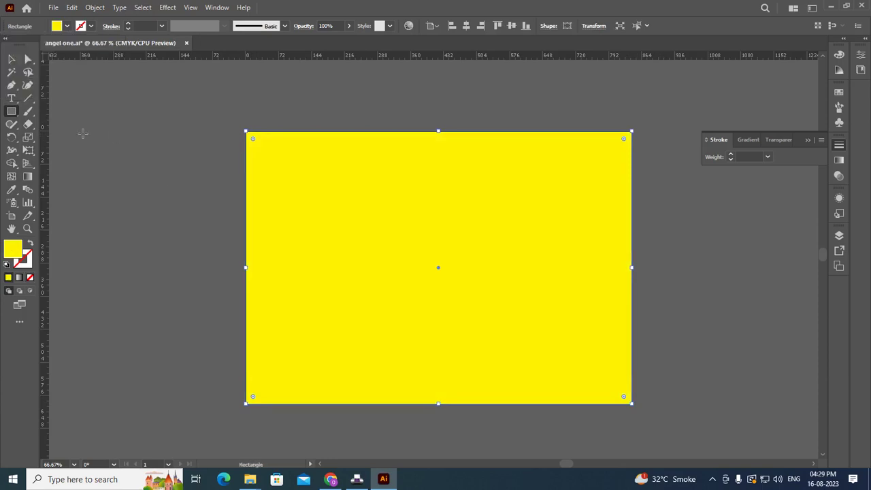
Send the yellow rectangle to the back behind both logos.
{"action": "right_click", "coordinate": [298, 204]}
{"action": "mouse_move", "coordinate": [328, 397]}
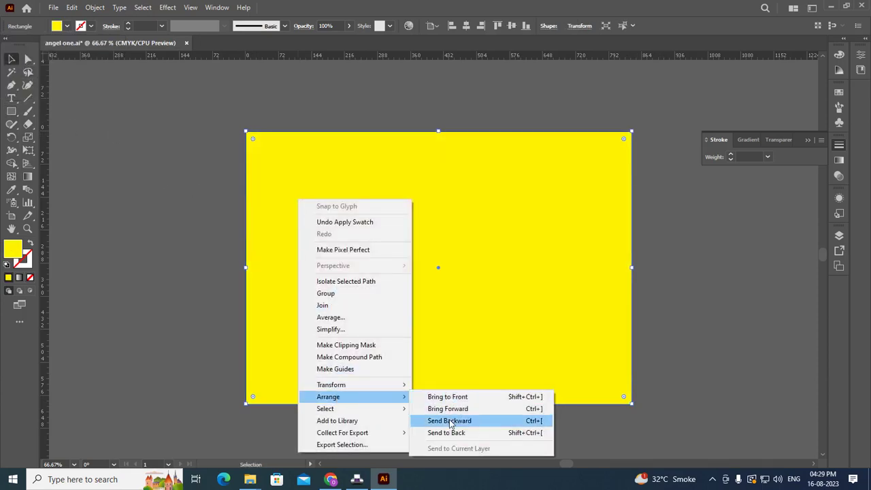
{"action": "left_click", "coordinate": [447, 433]}
{"action": "left_click", "coordinate": [380, 113]}
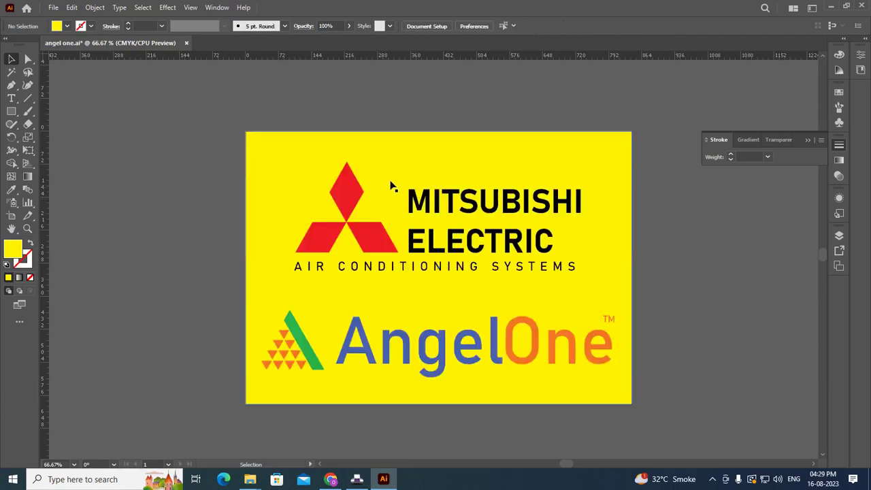
Try solid green, cyan, blue, magenta, red, orange and yellow fills on the background.
{"action": "left_click", "coordinate": [302, 134]}
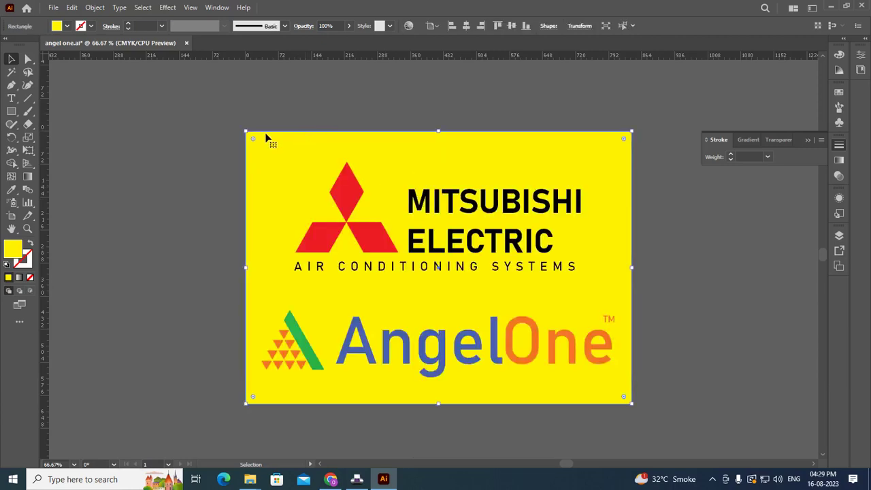
{"action": "left_click", "coordinate": [66, 26]}
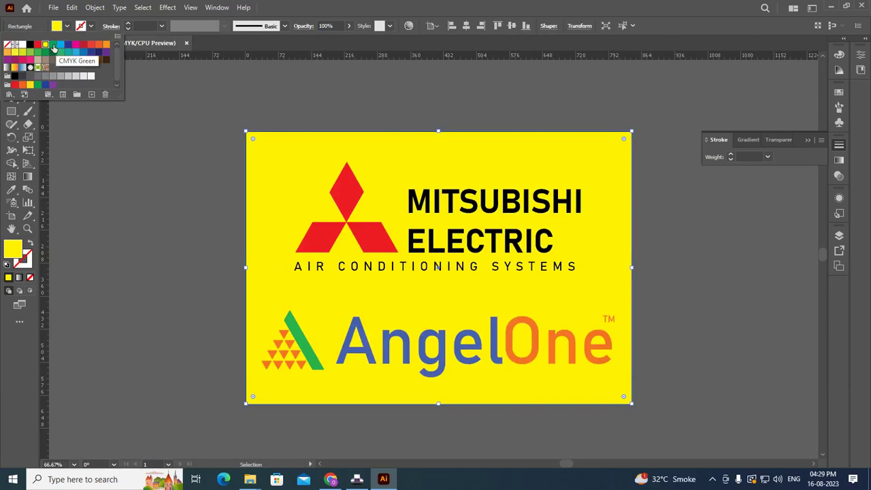
{"action": "left_click", "coordinate": [54, 47]}
{"action": "left_click", "coordinate": [60, 46]}
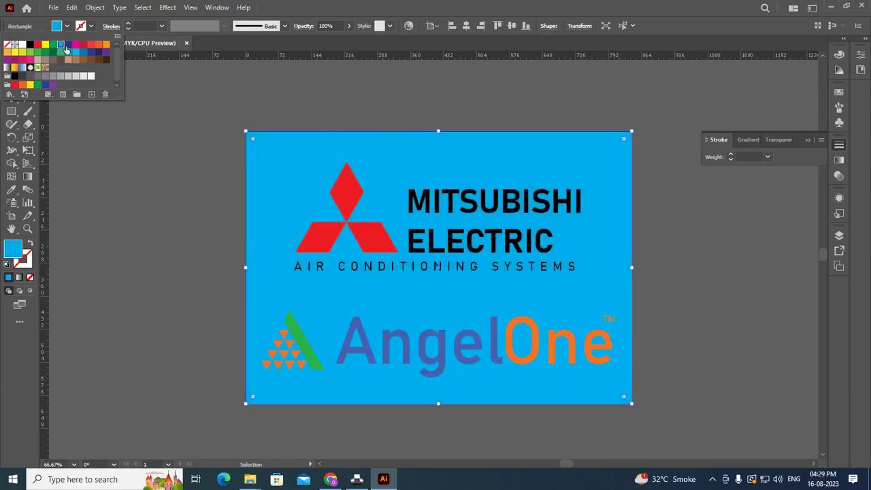
{"action": "left_click", "coordinate": [68, 48]}
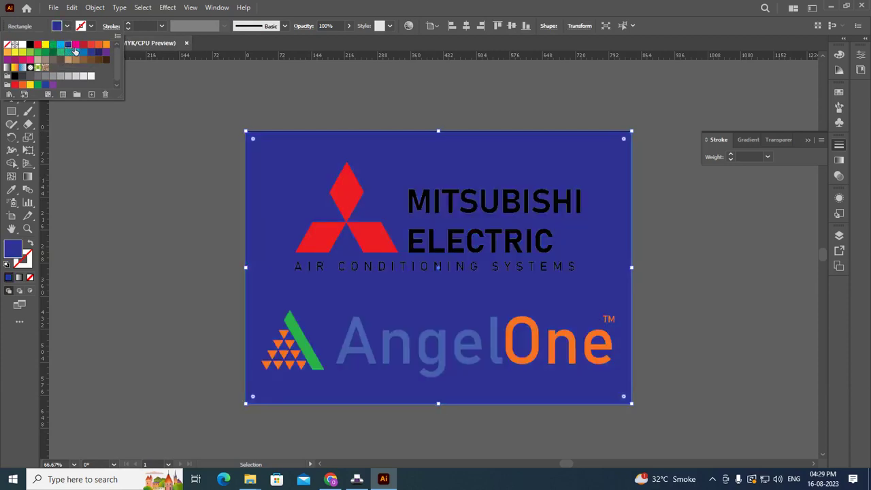
{"action": "left_click", "coordinate": [76, 44]}
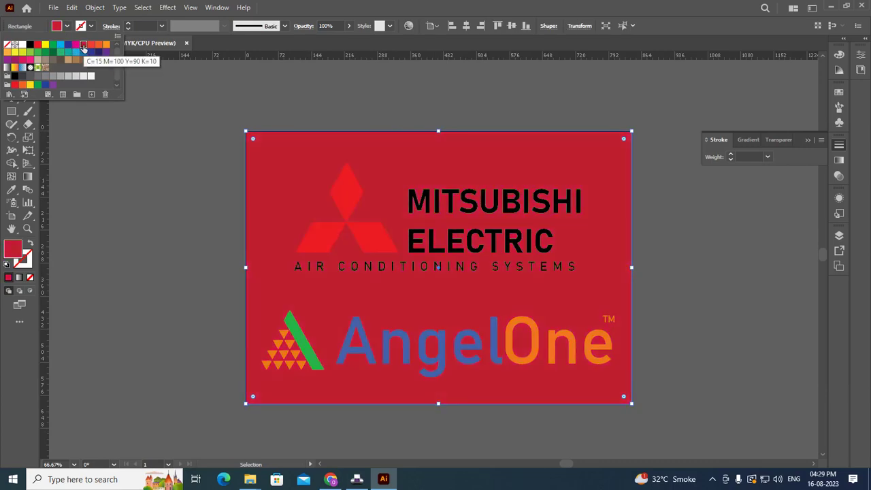
{"action": "left_click", "coordinate": [92, 45]}
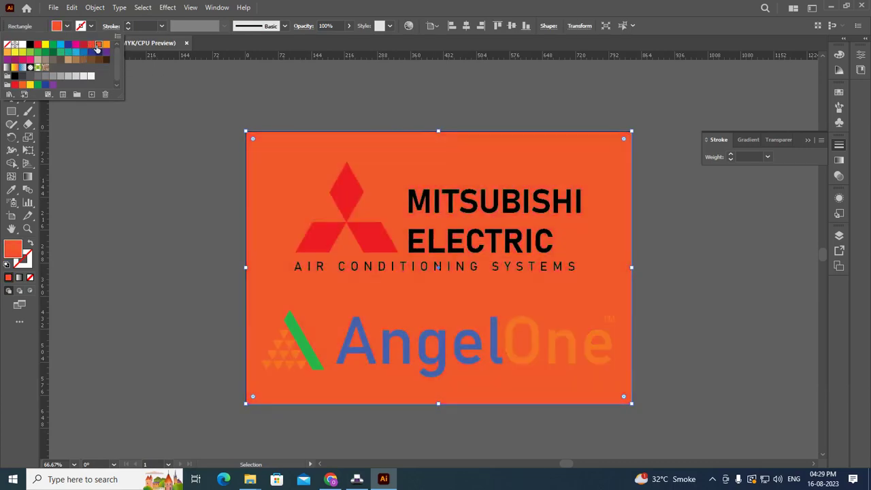
{"action": "left_click", "coordinate": [107, 45]}
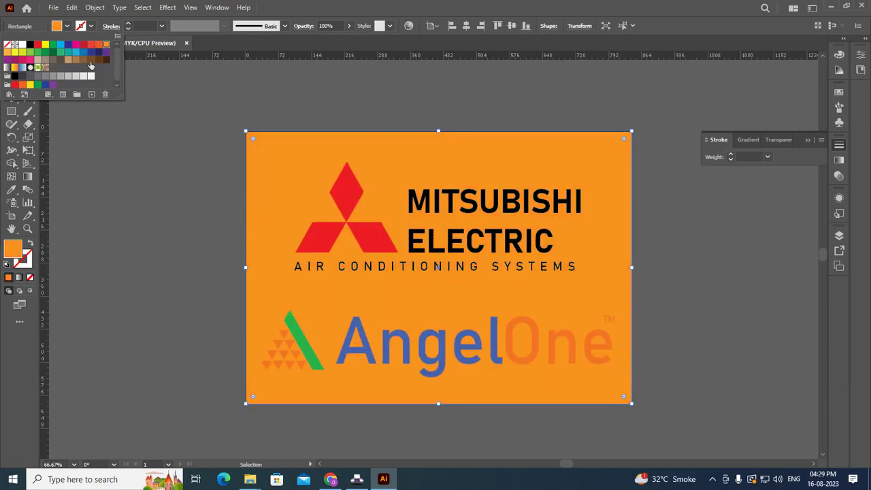
{"action": "left_click", "coordinate": [8, 53]}
{"action": "left_click", "coordinate": [15, 52]}
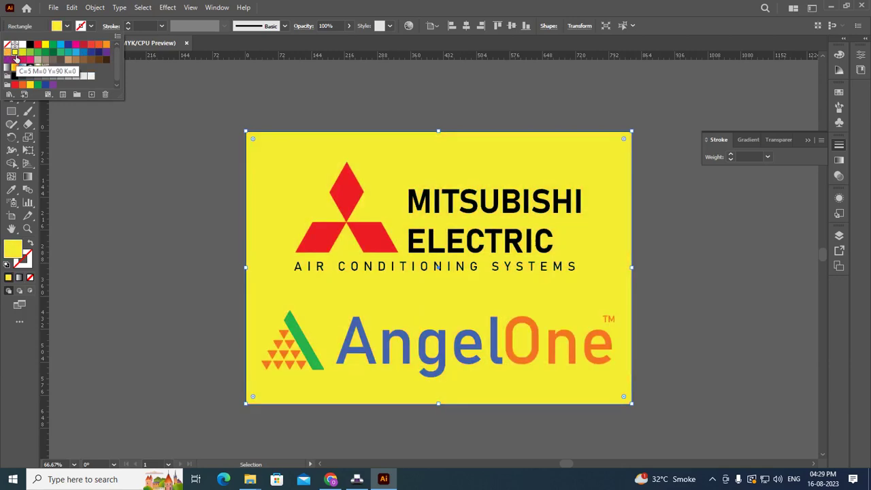
{"action": "left_click", "coordinate": [23, 53]}
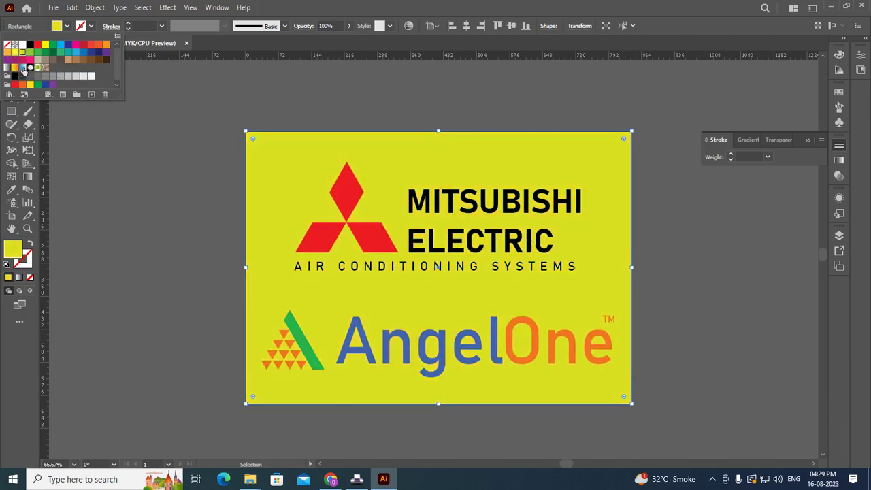
Try Fading Sky, black-white, yellow-to-red and white-to-black gradient swatches on the background.
{"action": "left_click", "coordinate": [22, 68]}
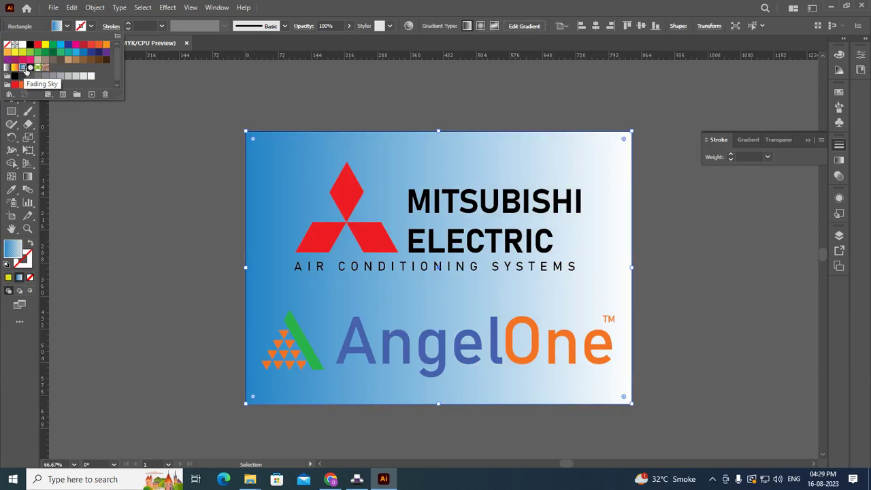
{"action": "left_click", "coordinate": [30, 68]}
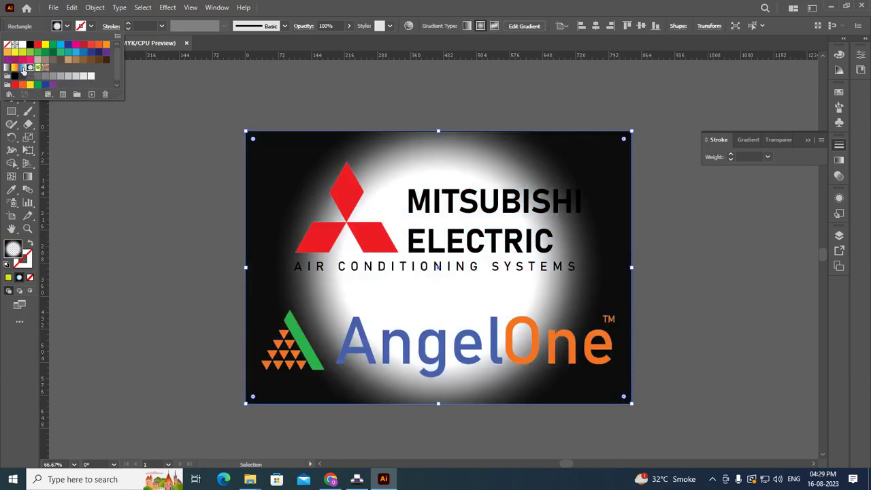
{"action": "left_click", "coordinate": [23, 69]}
{"action": "left_click", "coordinate": [15, 68]}
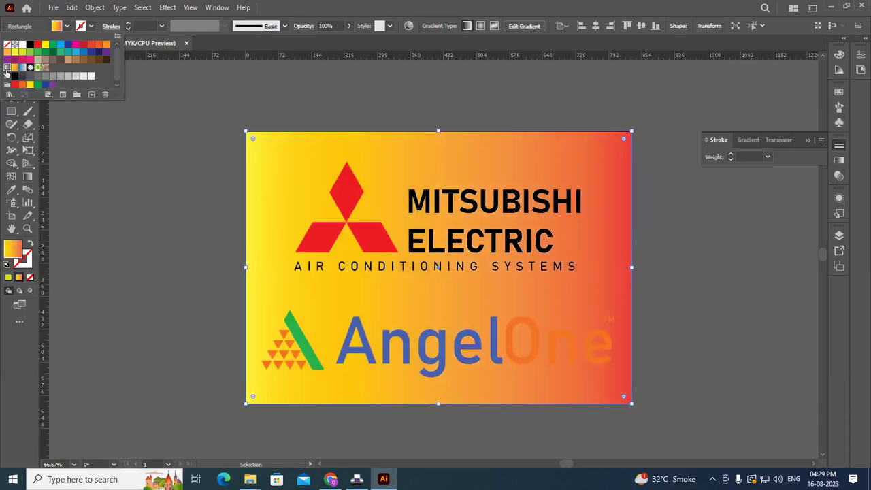
{"action": "left_click", "coordinate": [7, 68]}
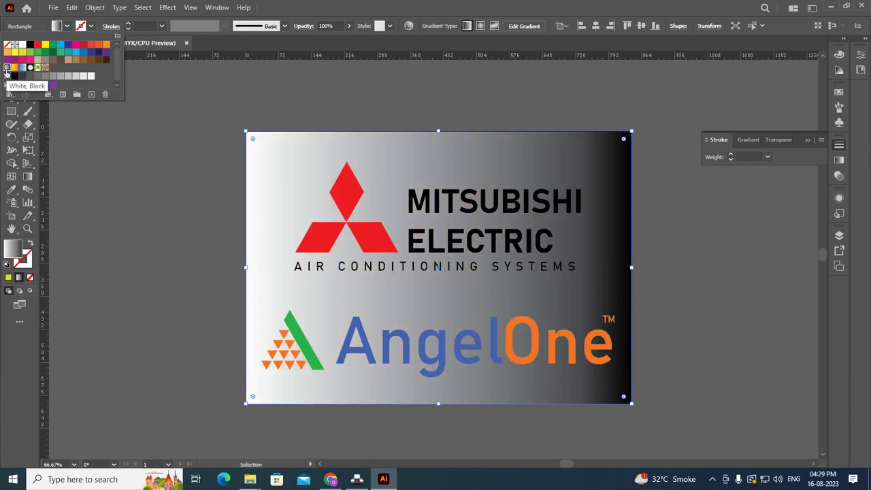
{"action": "left_click", "coordinate": [481, 30]}
Make the white-to-black background gradient radial.
{"action": "left_click", "coordinate": [480, 26]}
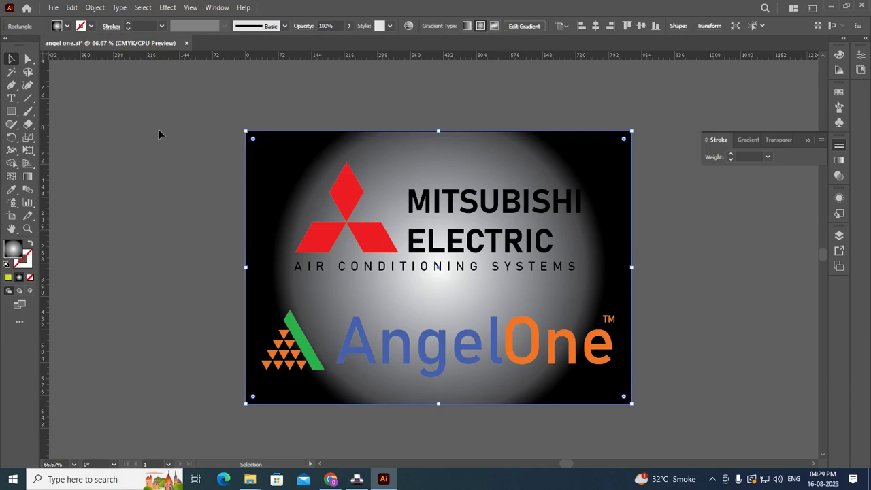
{"action": "key", "text": "ctrl+z"}
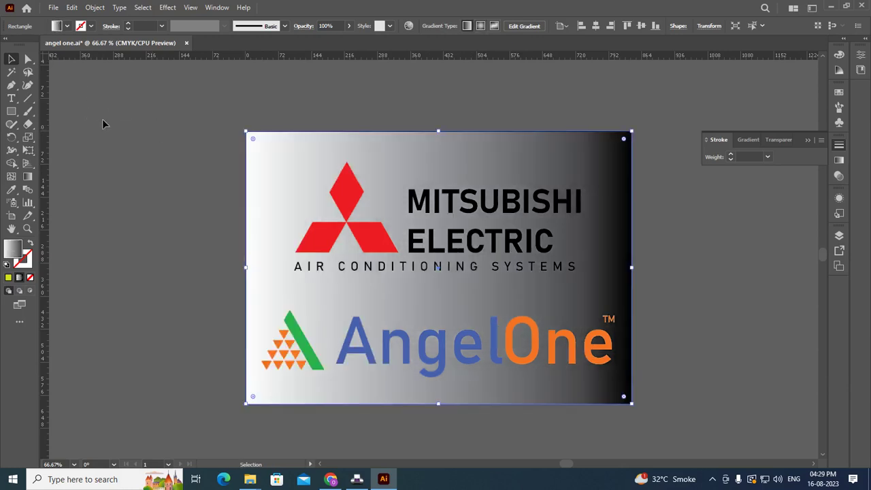
{"action": "key", "text": "ctrl+z"}
{"action": "key", "text": "ctrl+z"}
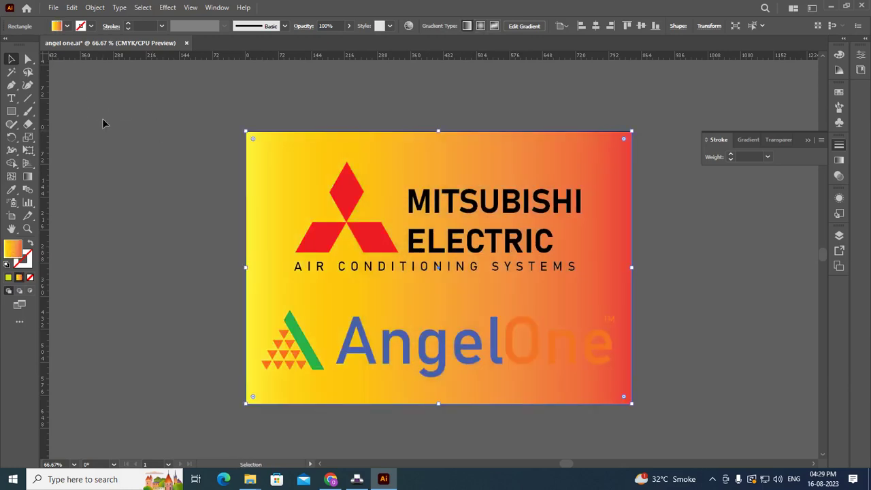
{"action": "key", "text": "ctrl+z"}
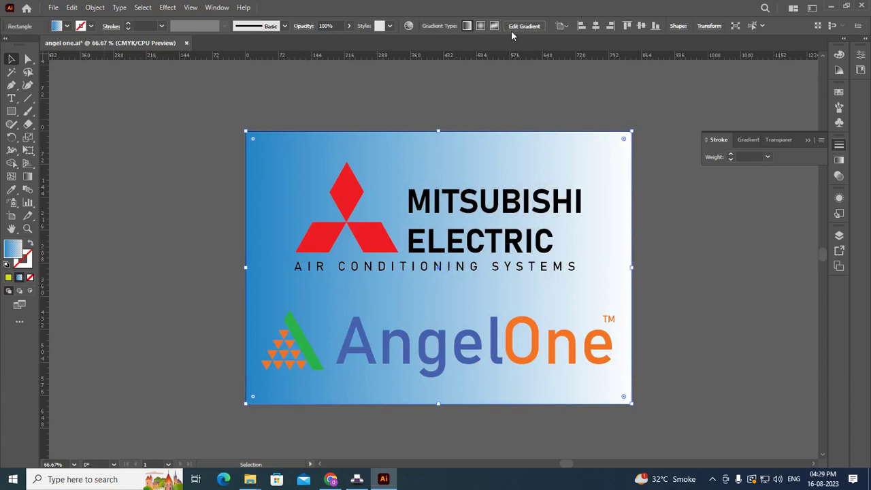
{"action": "left_click", "coordinate": [480, 26]}
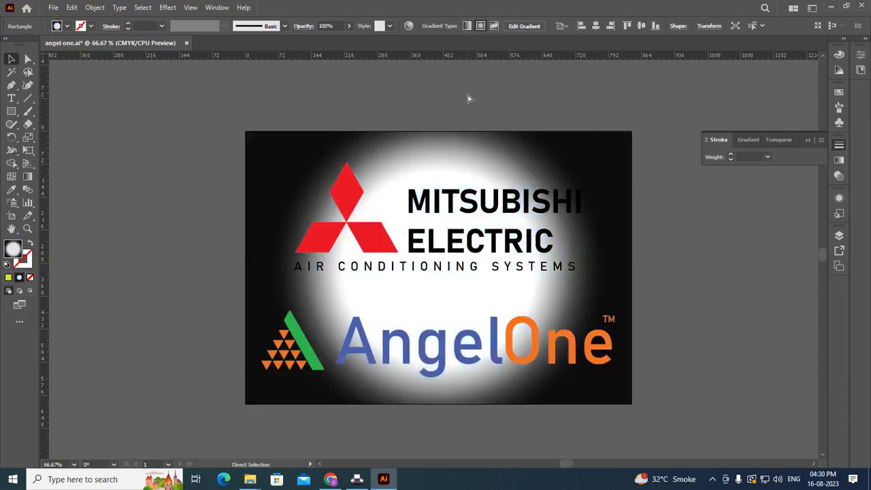
Undo the gradients and settle on a light grey swatch for the background rectangle.
{"action": "key", "text": "ctrl+z"}
{"action": "key", "text": "ctrl+z"}
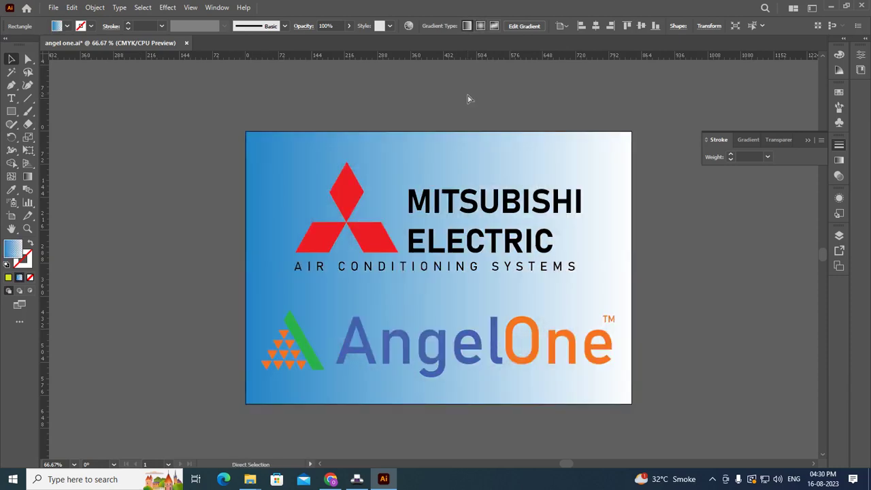
{"action": "key", "text": "ctrl+z"}
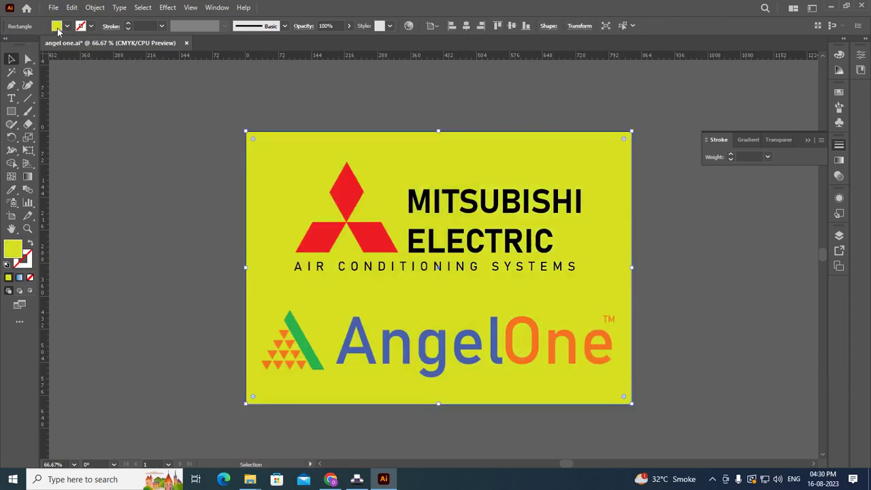
{"action": "left_click", "coordinate": [58, 29]}
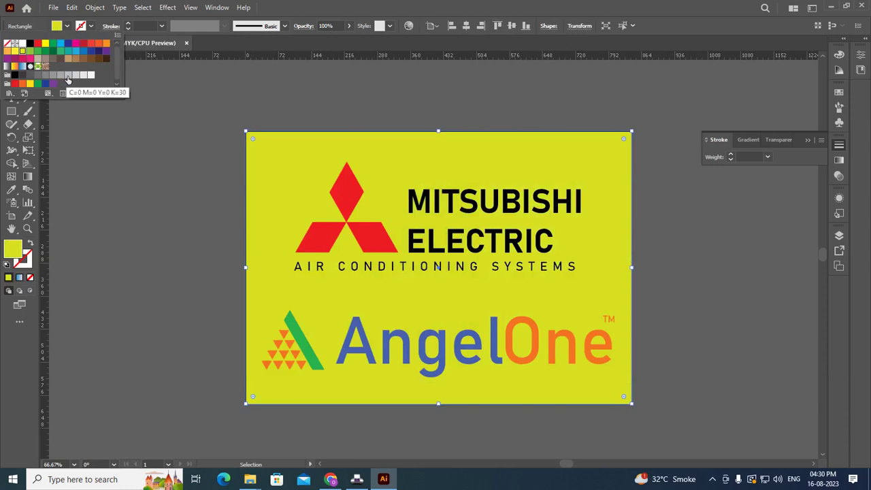
{"action": "left_click", "coordinate": [68, 75]}
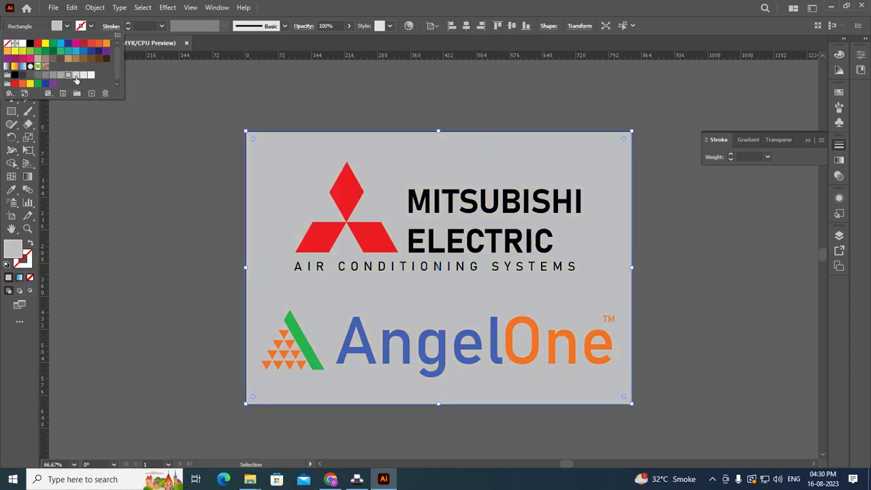
{"action": "left_click", "coordinate": [75, 75]}
{"action": "left_click", "coordinate": [83, 75]}
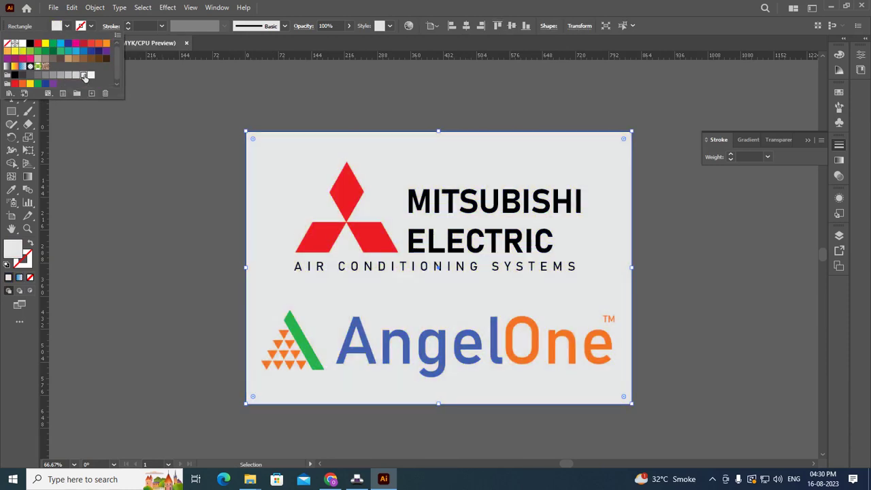
{"action": "left_click", "coordinate": [75, 75]}
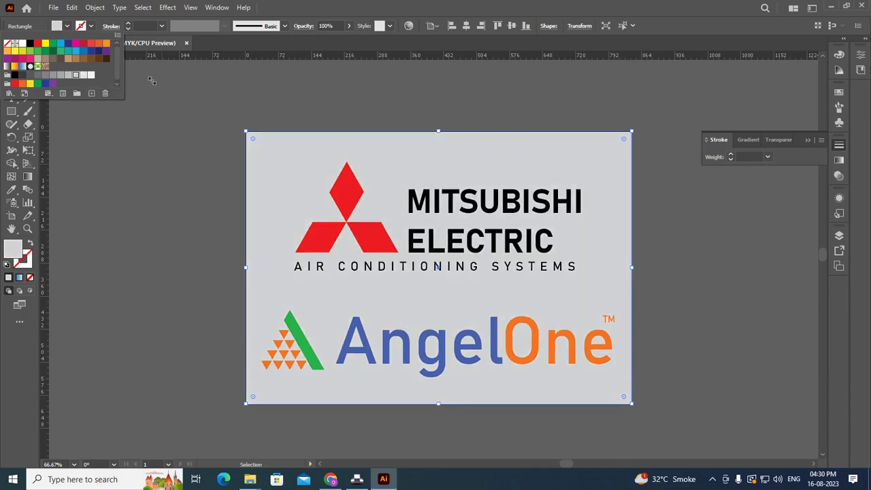
{"action": "key", "text": "Escape"}
Deselect the rectangle and fit the whole artboard in the window.
{"action": "left_click", "coordinate": [83, 88]}
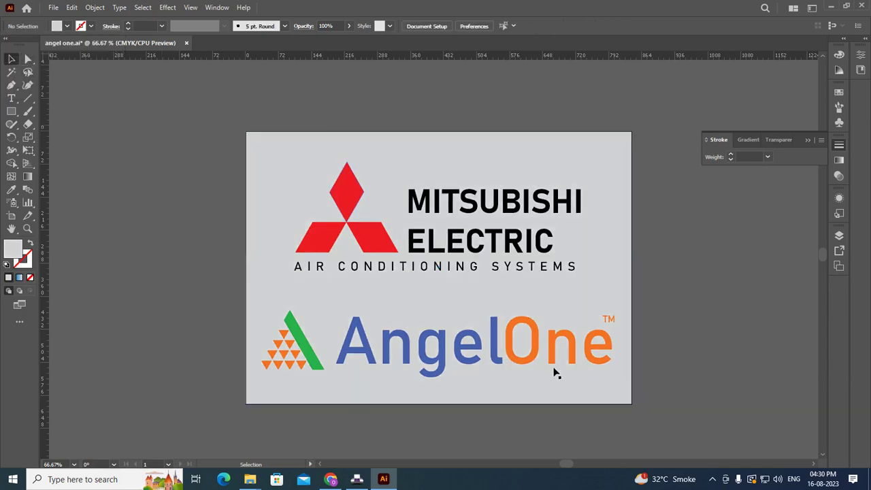
{"action": "key", "text": "ctrl+0"}
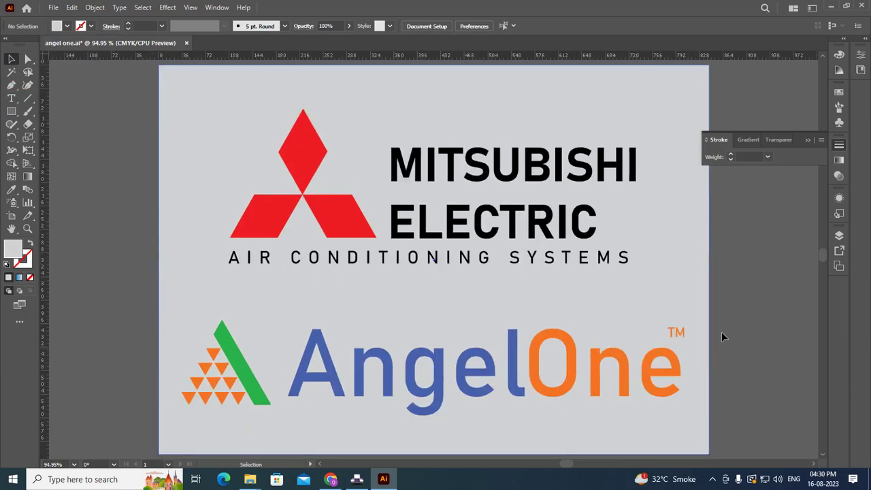
{"action": "scroll", "coordinate": [238, 224], "scroll_direction": "down", "scroll_amount": 2}
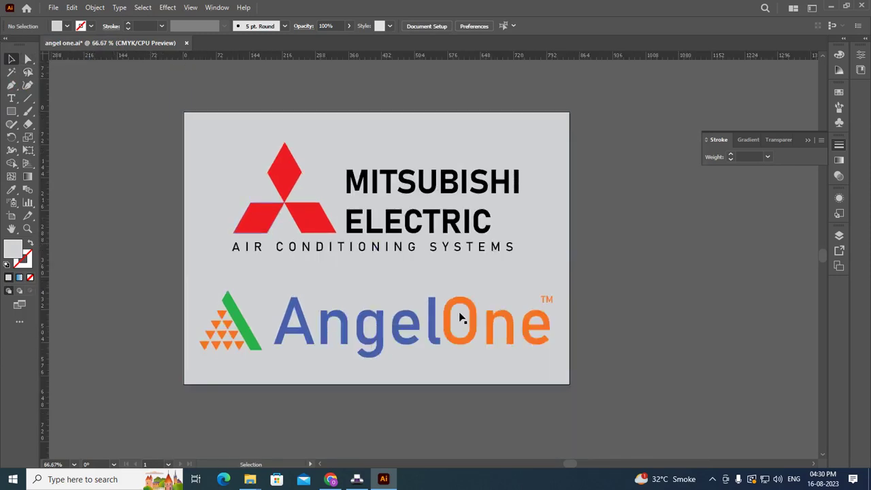